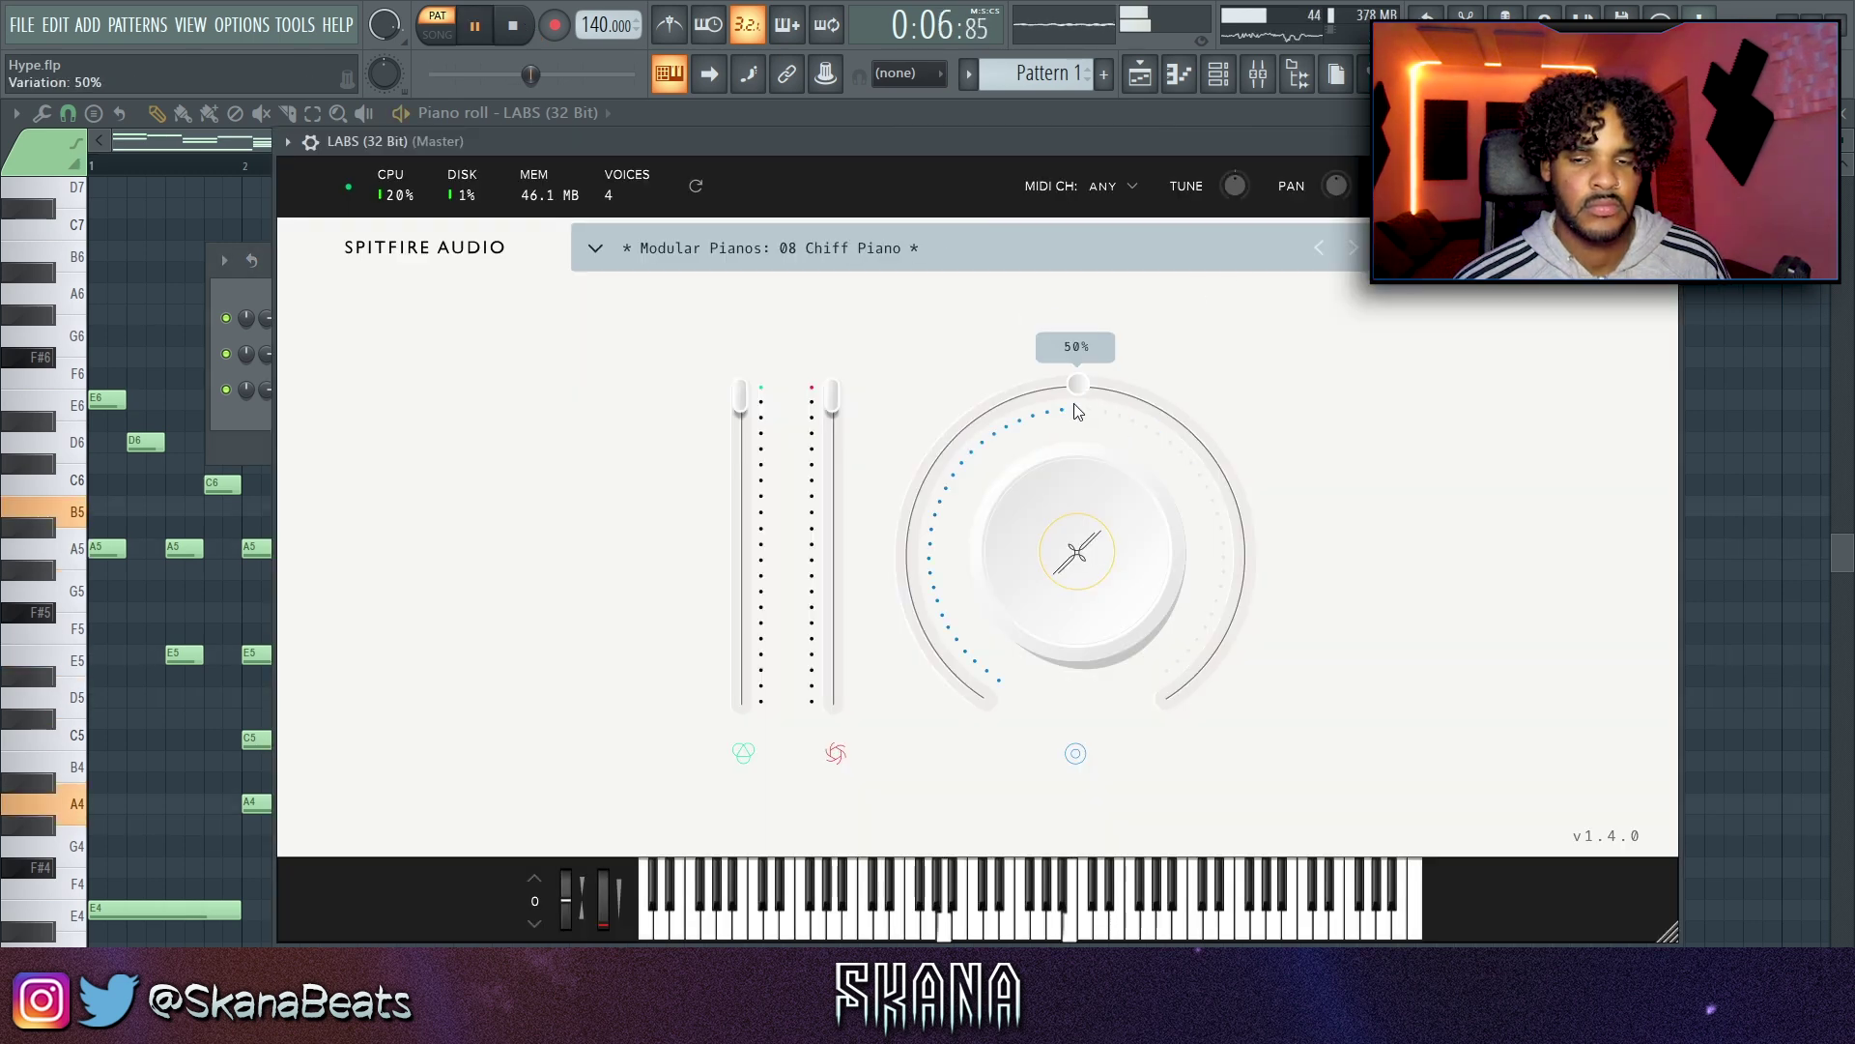
# Step: Lower the Chiff Piano's variation to just under 50% in LABS and return to the piano roll
pyautogui.moveTo(1074, 403); pyautogui.dragTo(1059, 388)
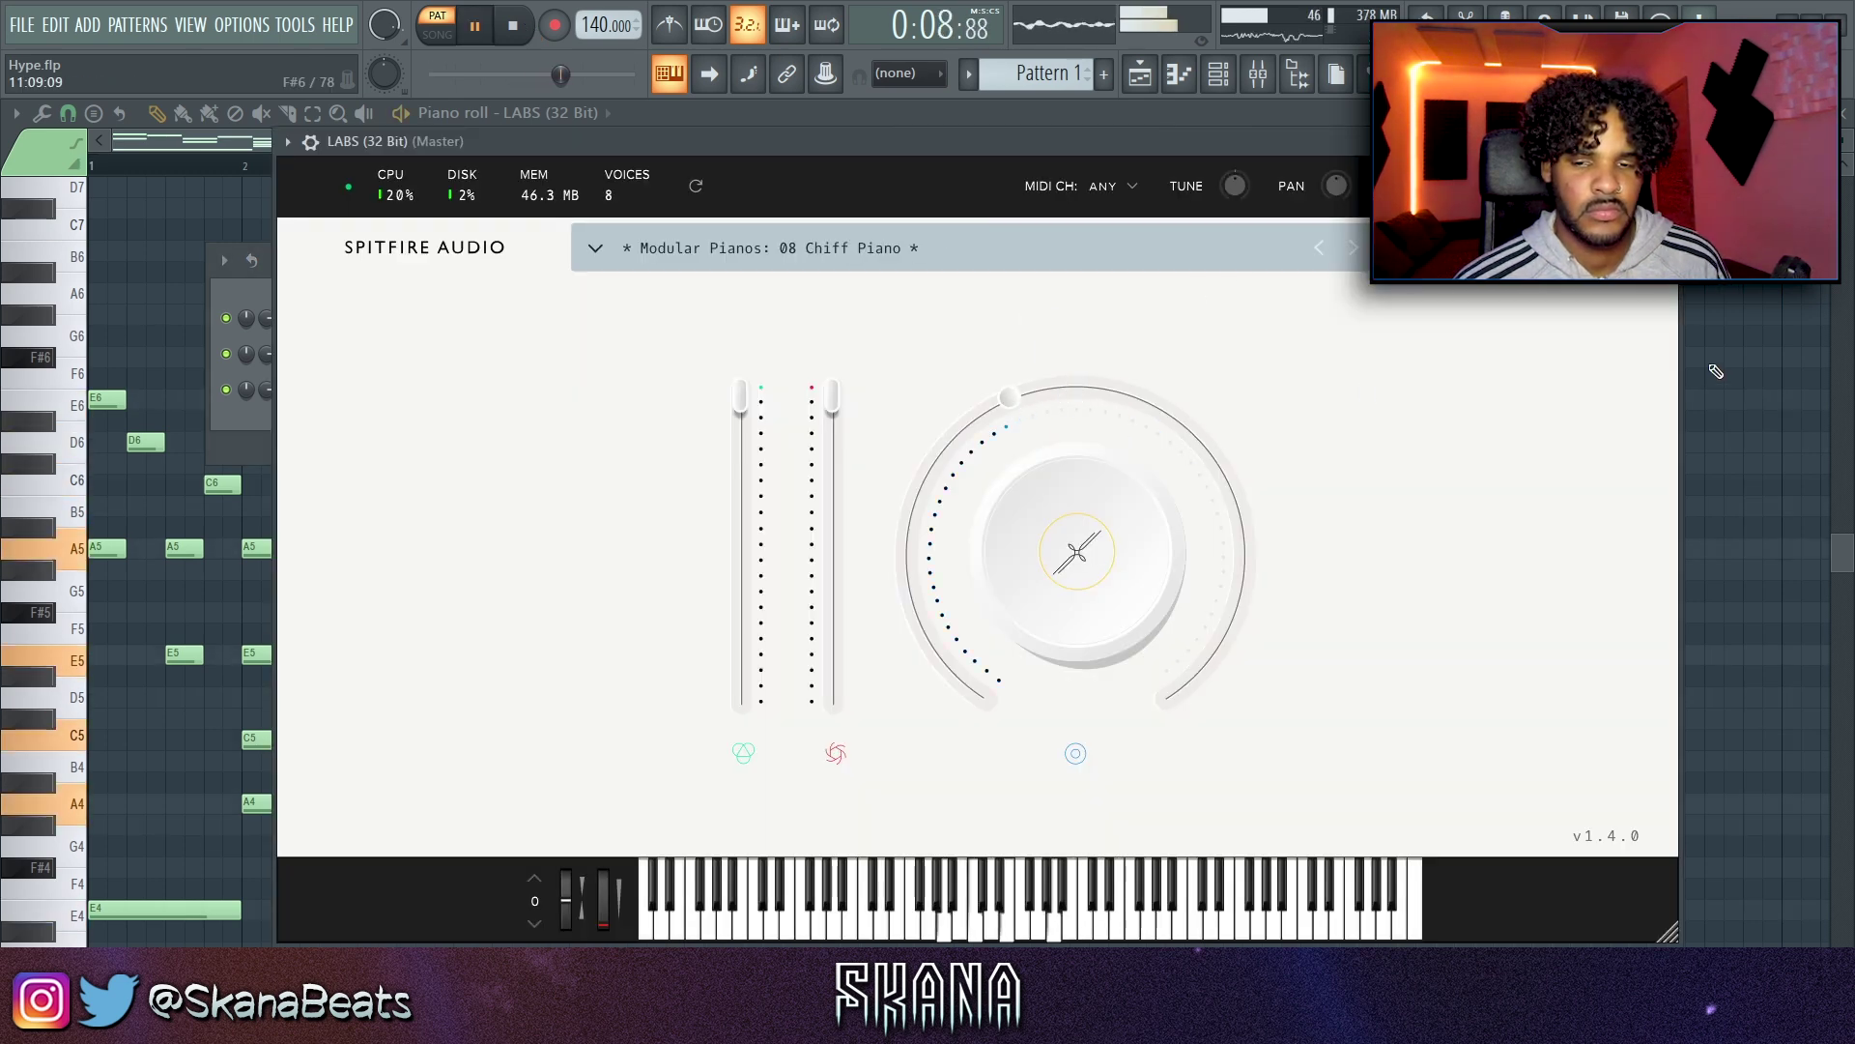
pyautogui.click(963, 476)
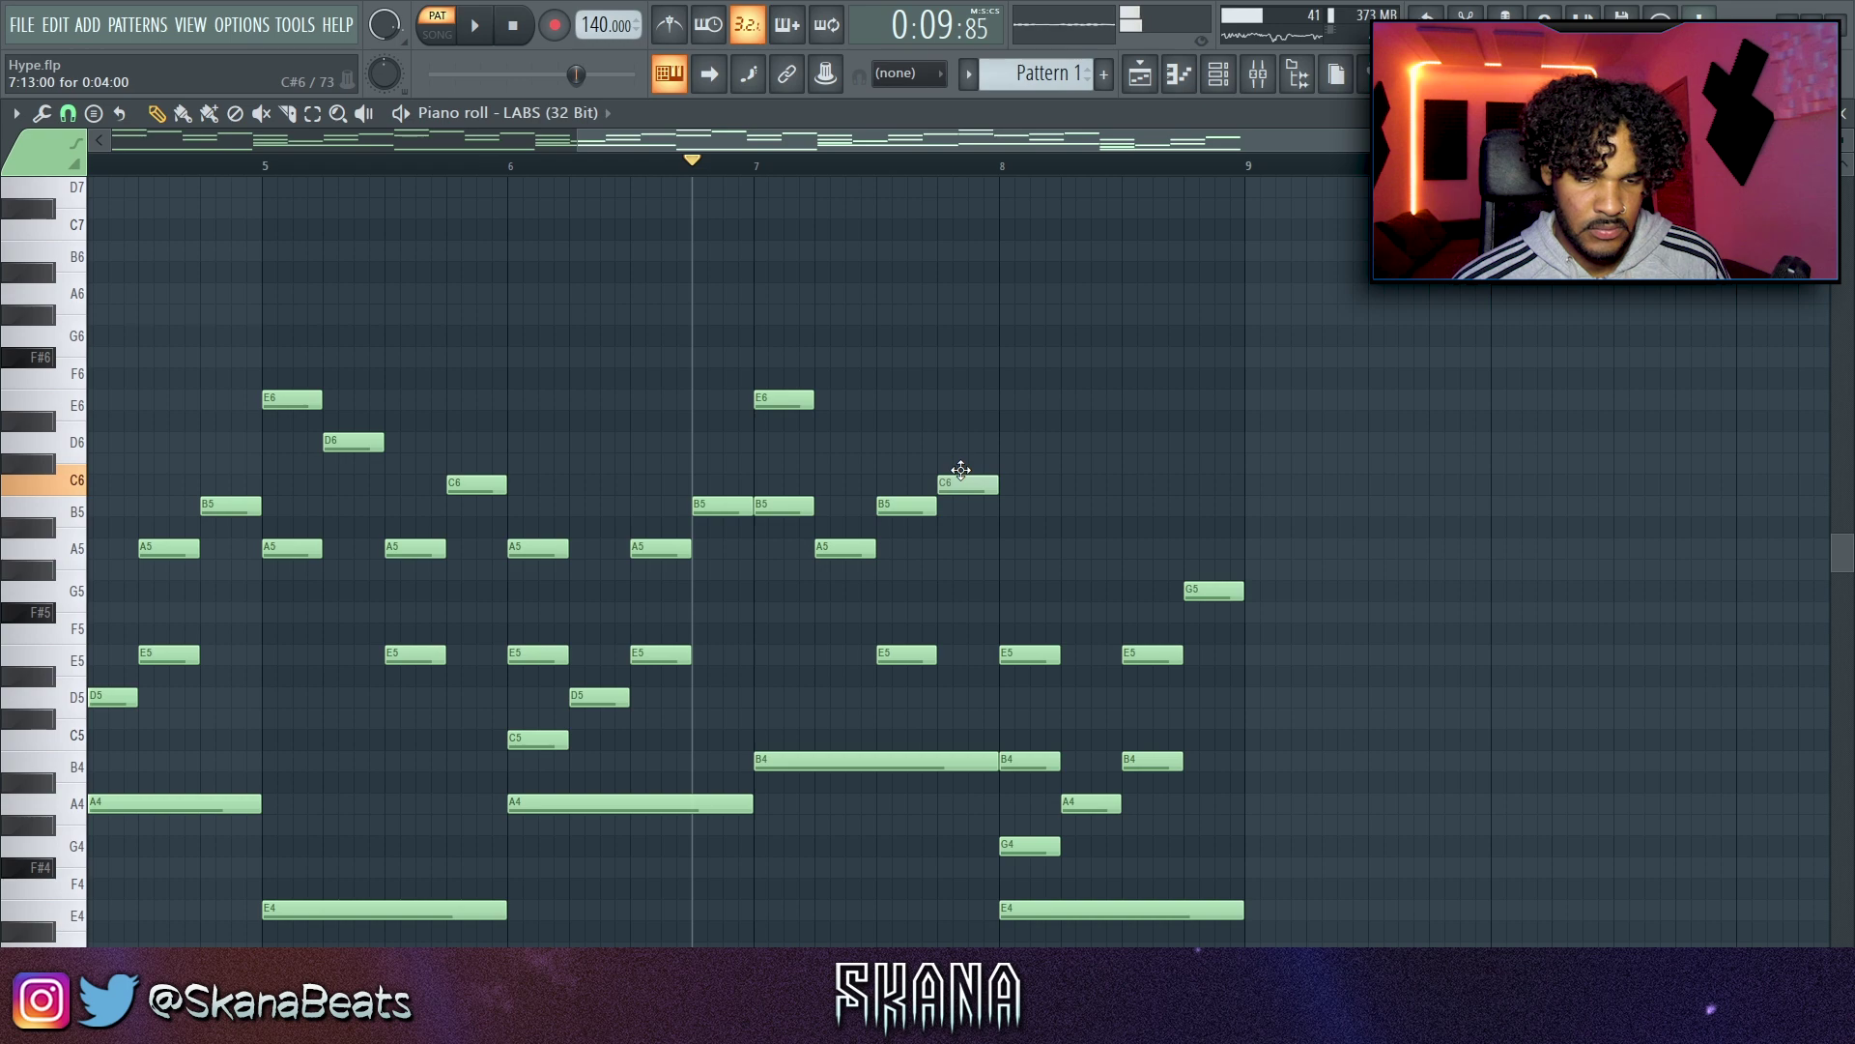
# Step: Play back the LABS melody in the piano roll and save the project
pyautogui.press('space')
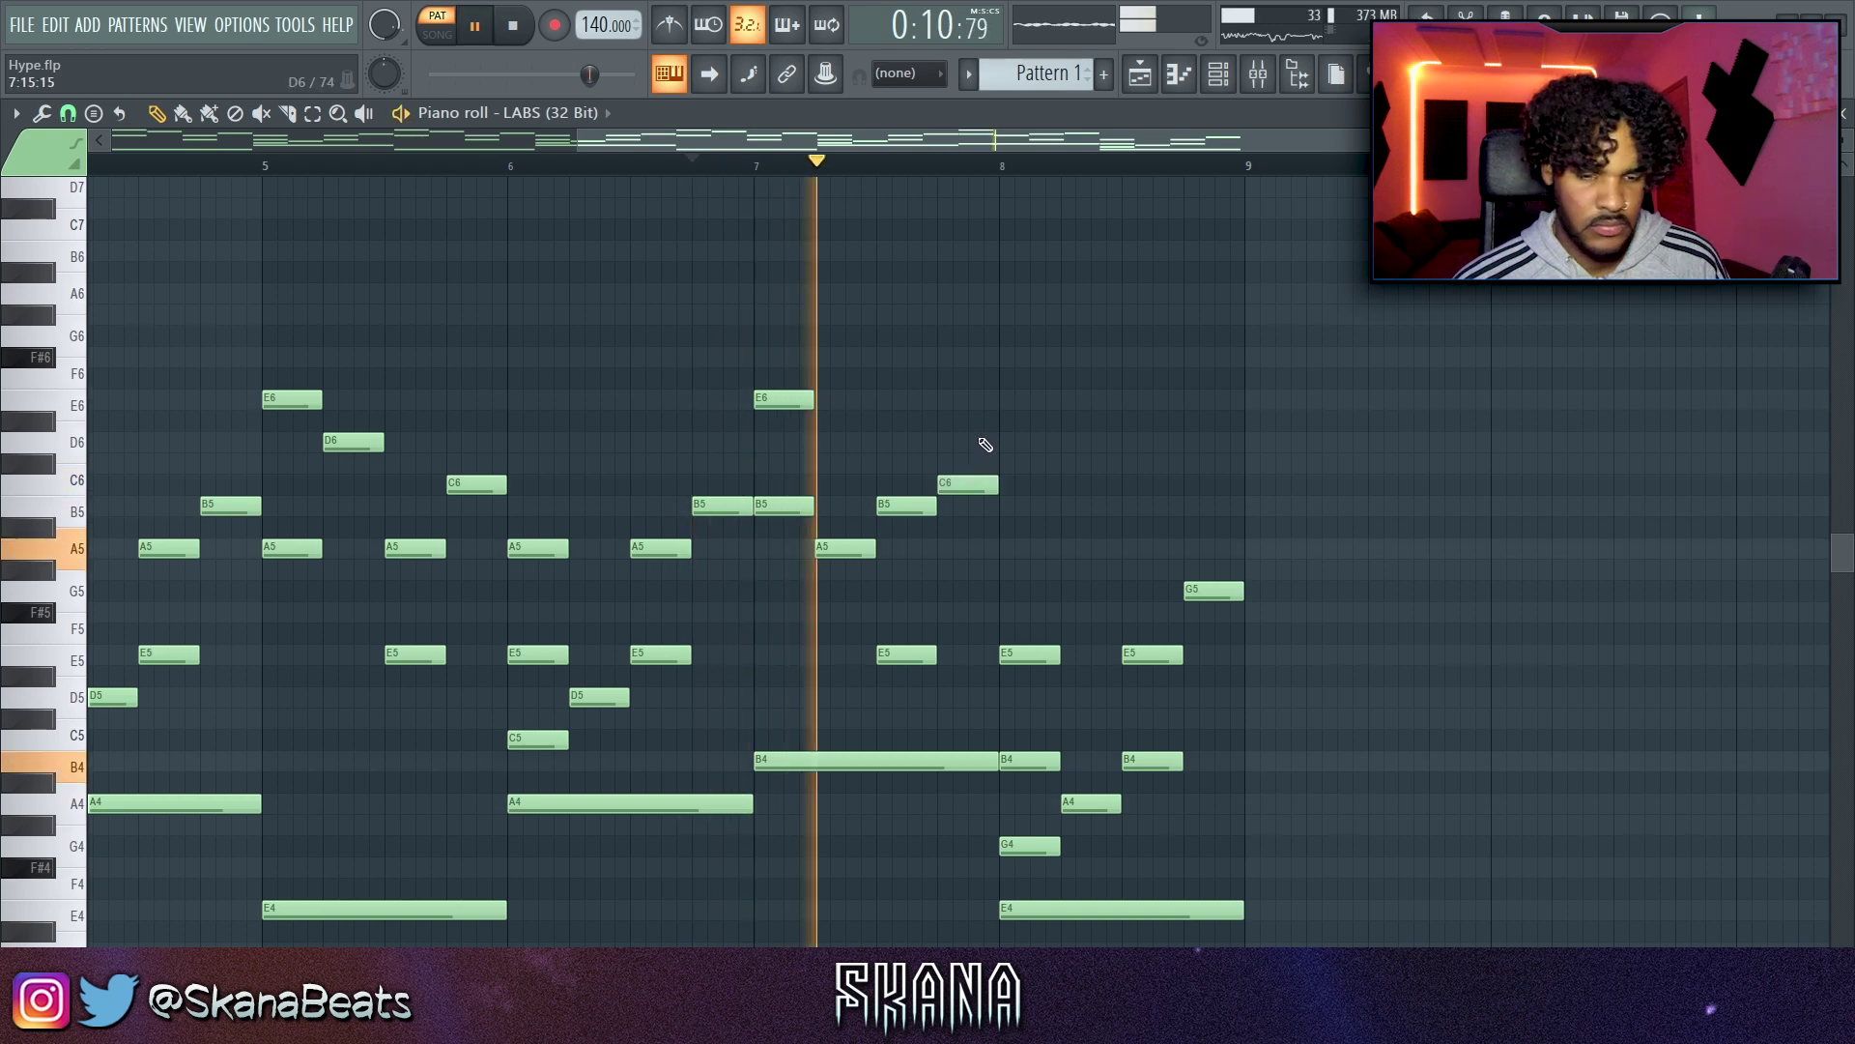
pyautogui.scroll(-3, 1005, 449)
pyautogui.hotkey('ctrl', 's')
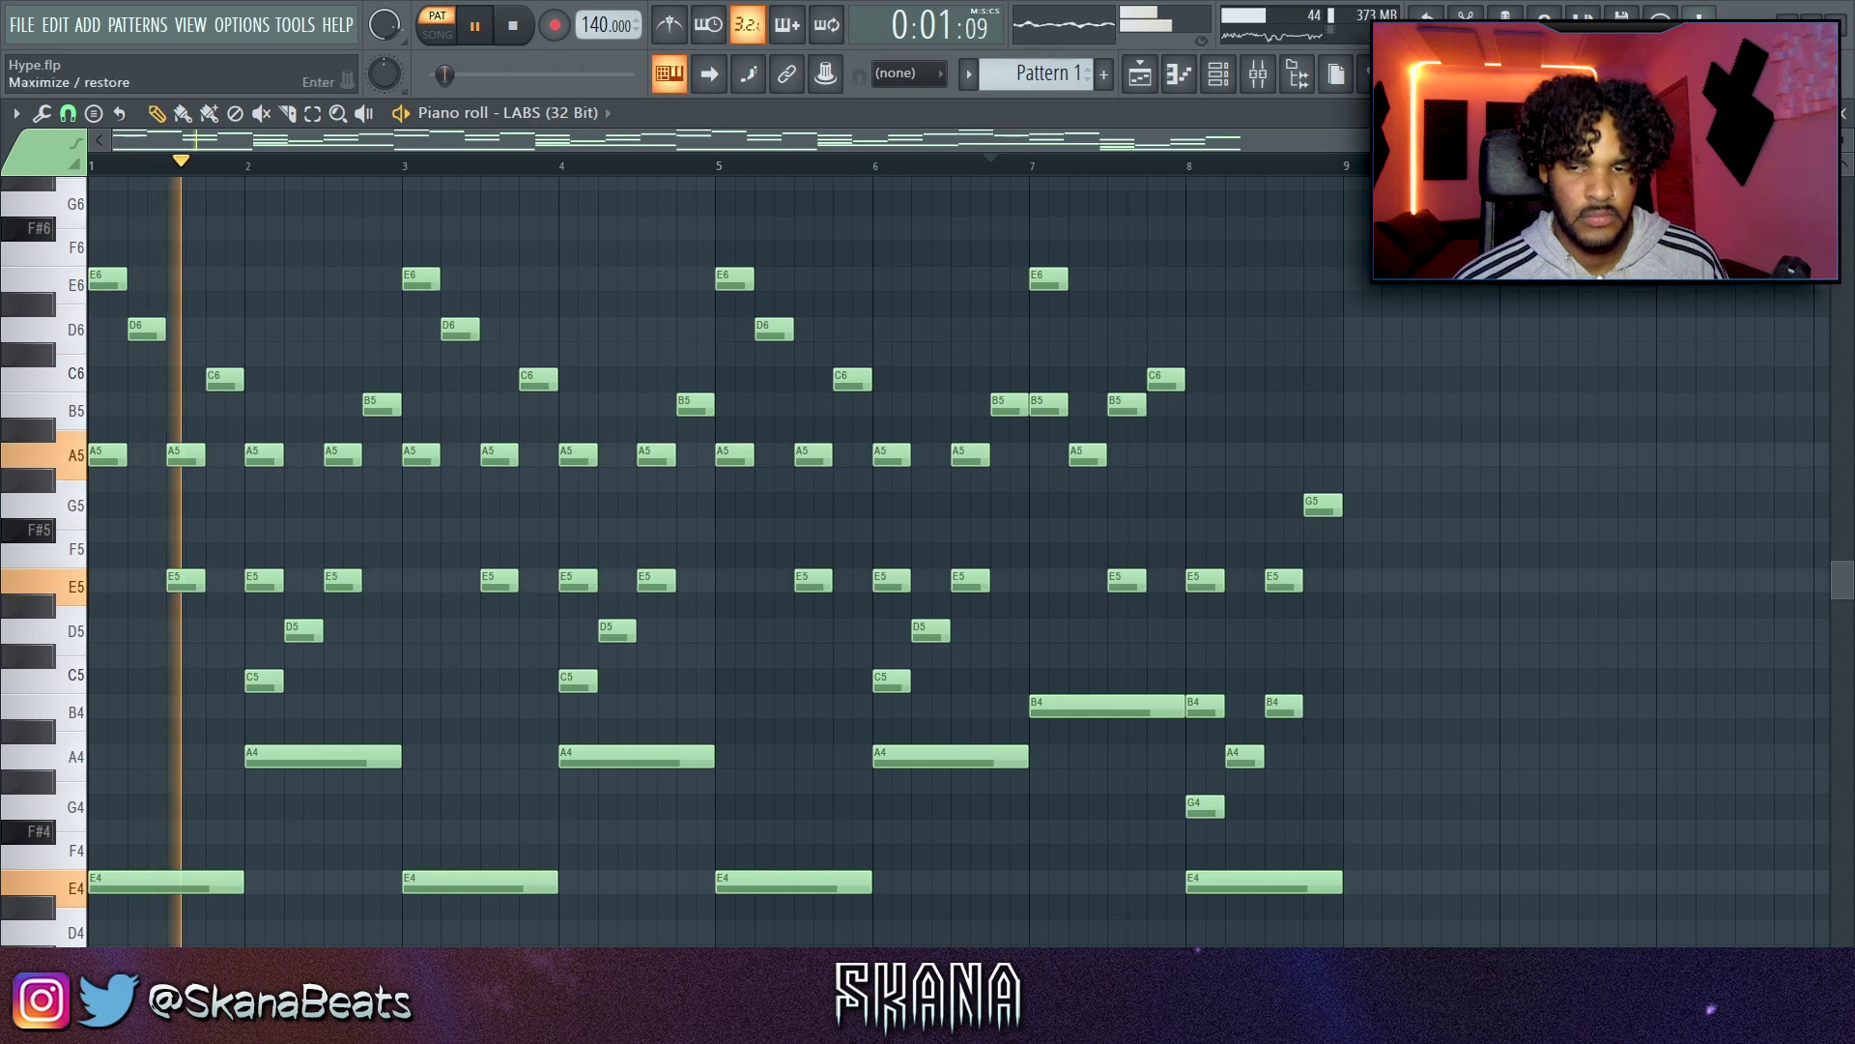
# Step: Load Fruity Parametric EQ 2 into effect slot 5 of mixer Insert 1
pyautogui.click(1829, 113)
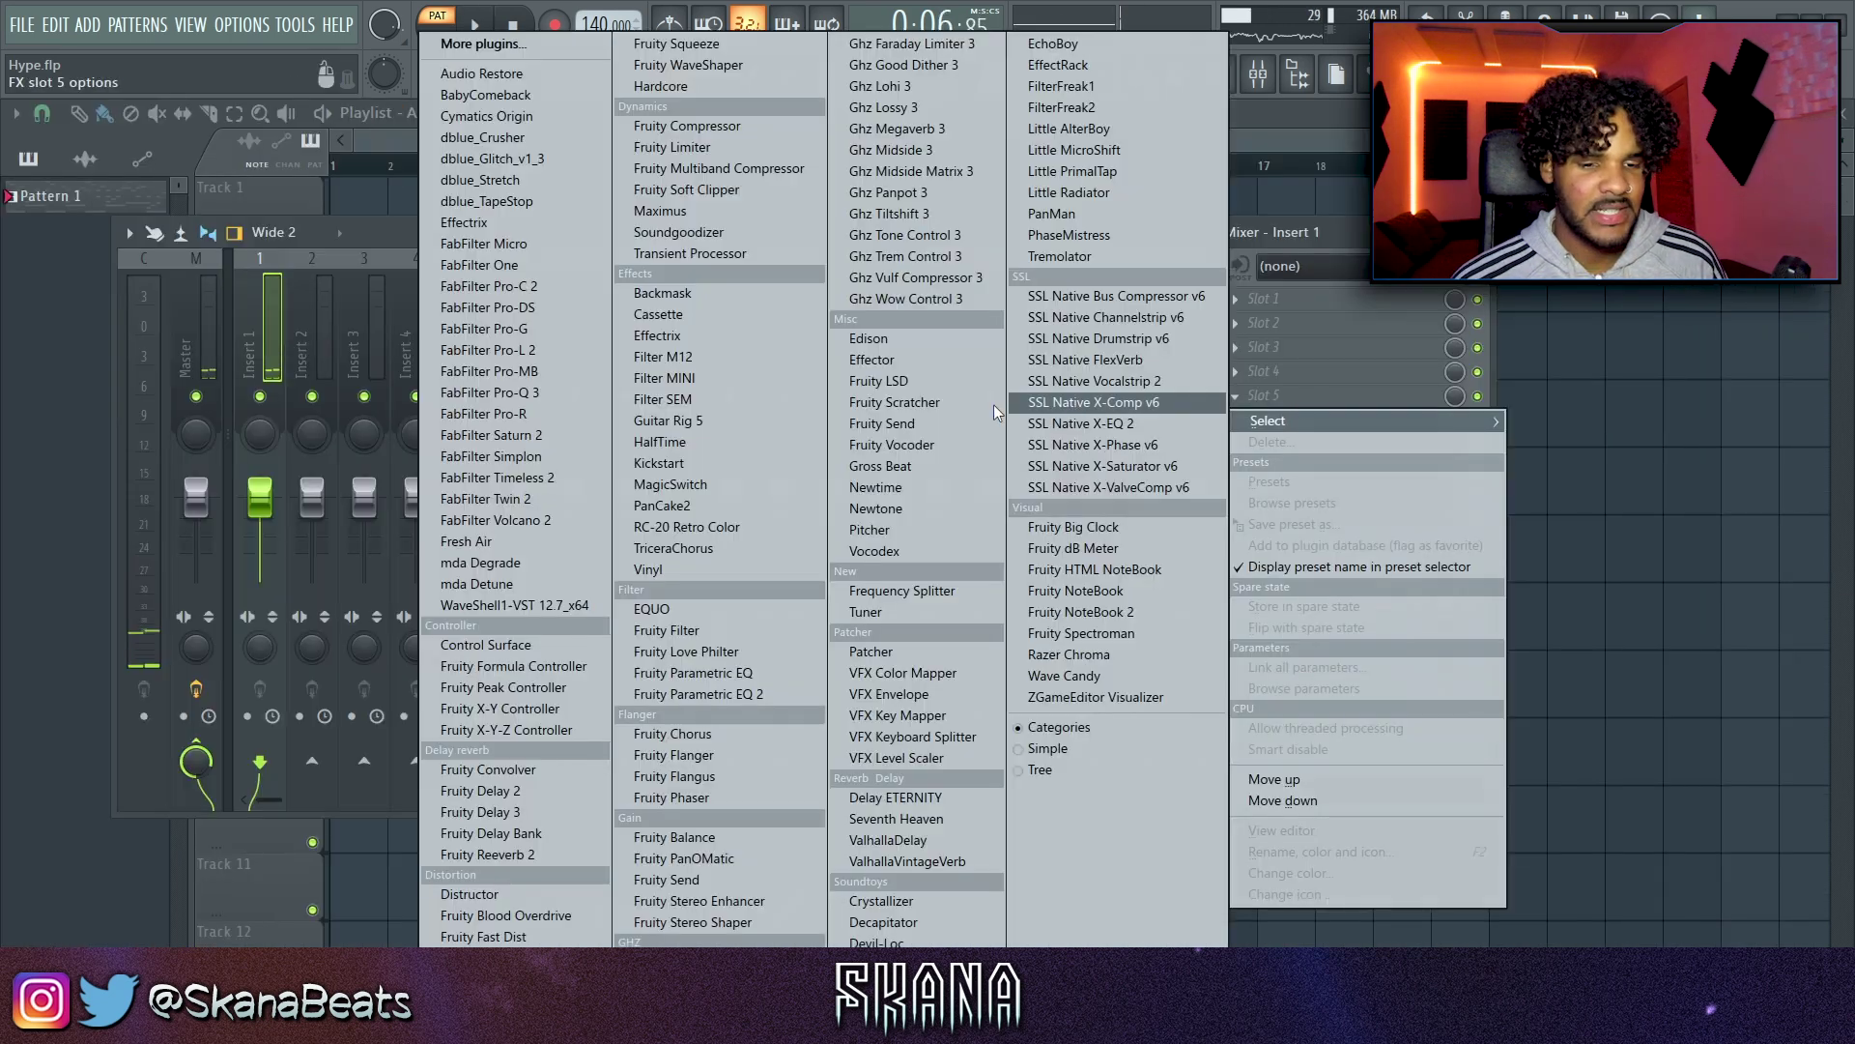
pyautogui.click(763, 699)
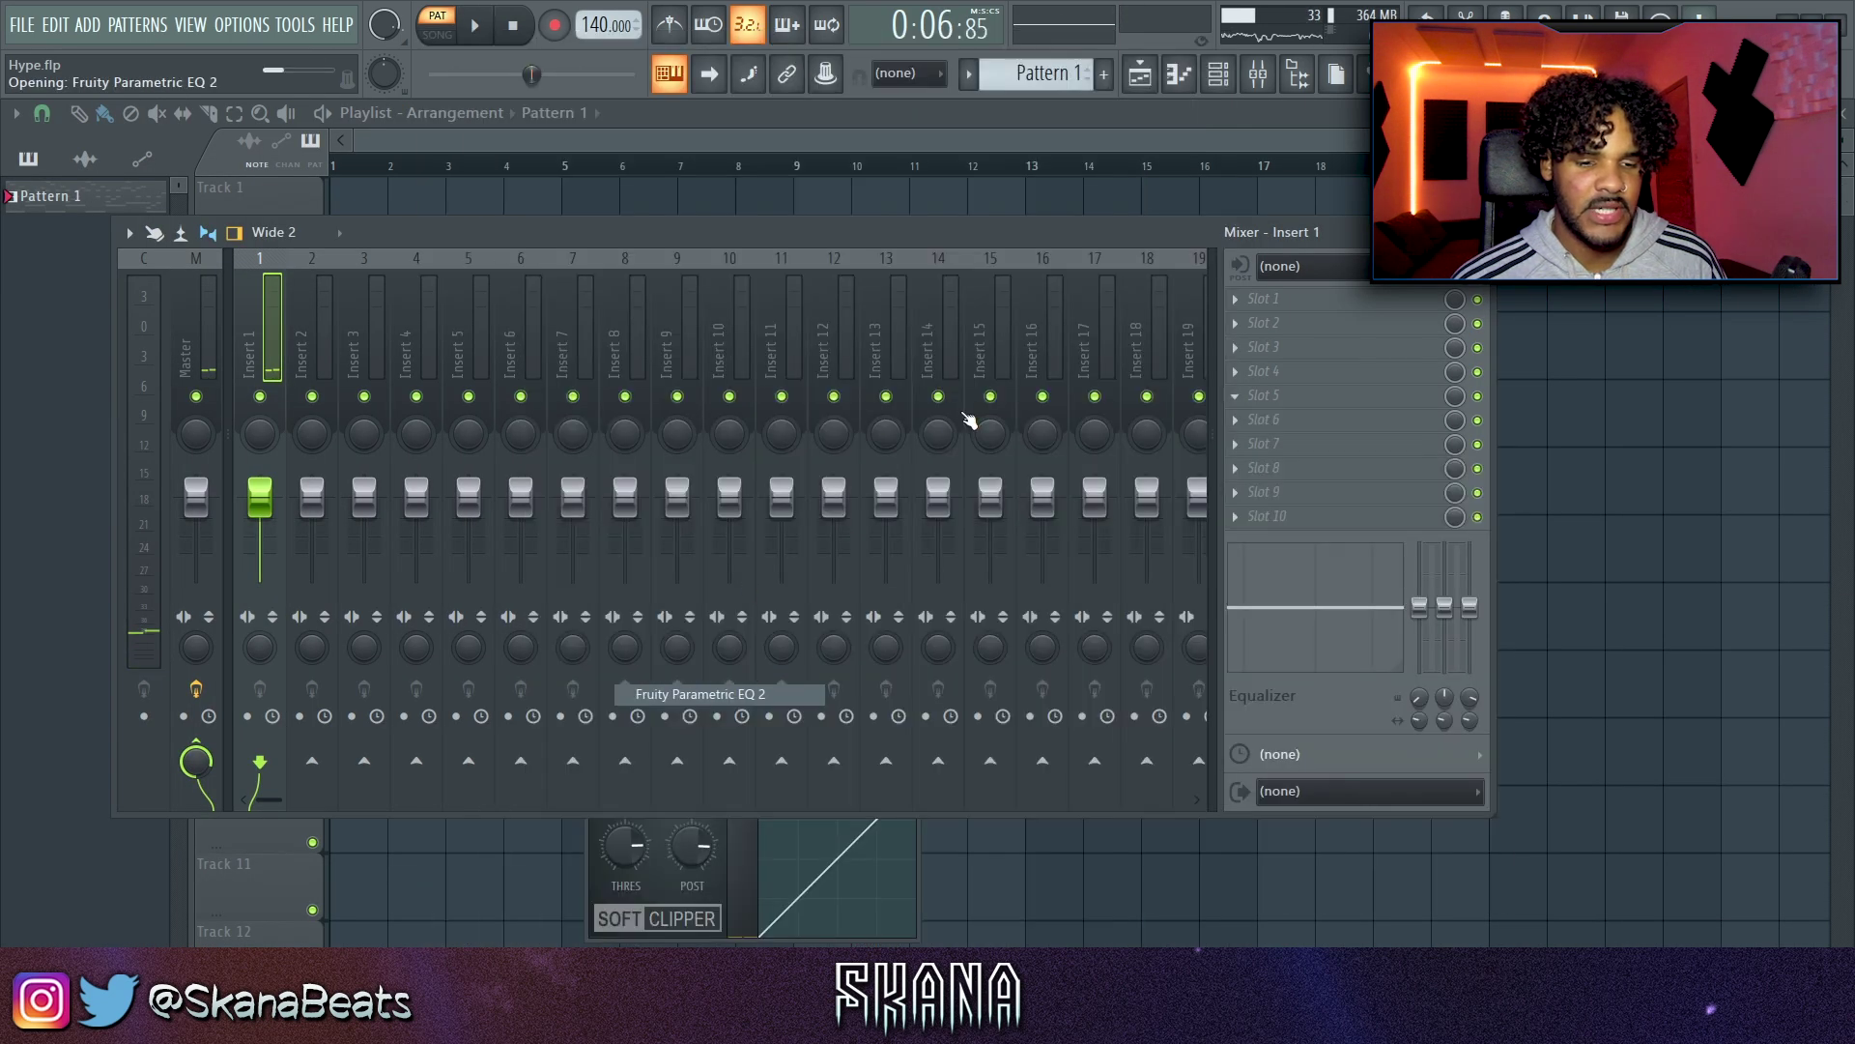
pyautogui.click(769, 203)
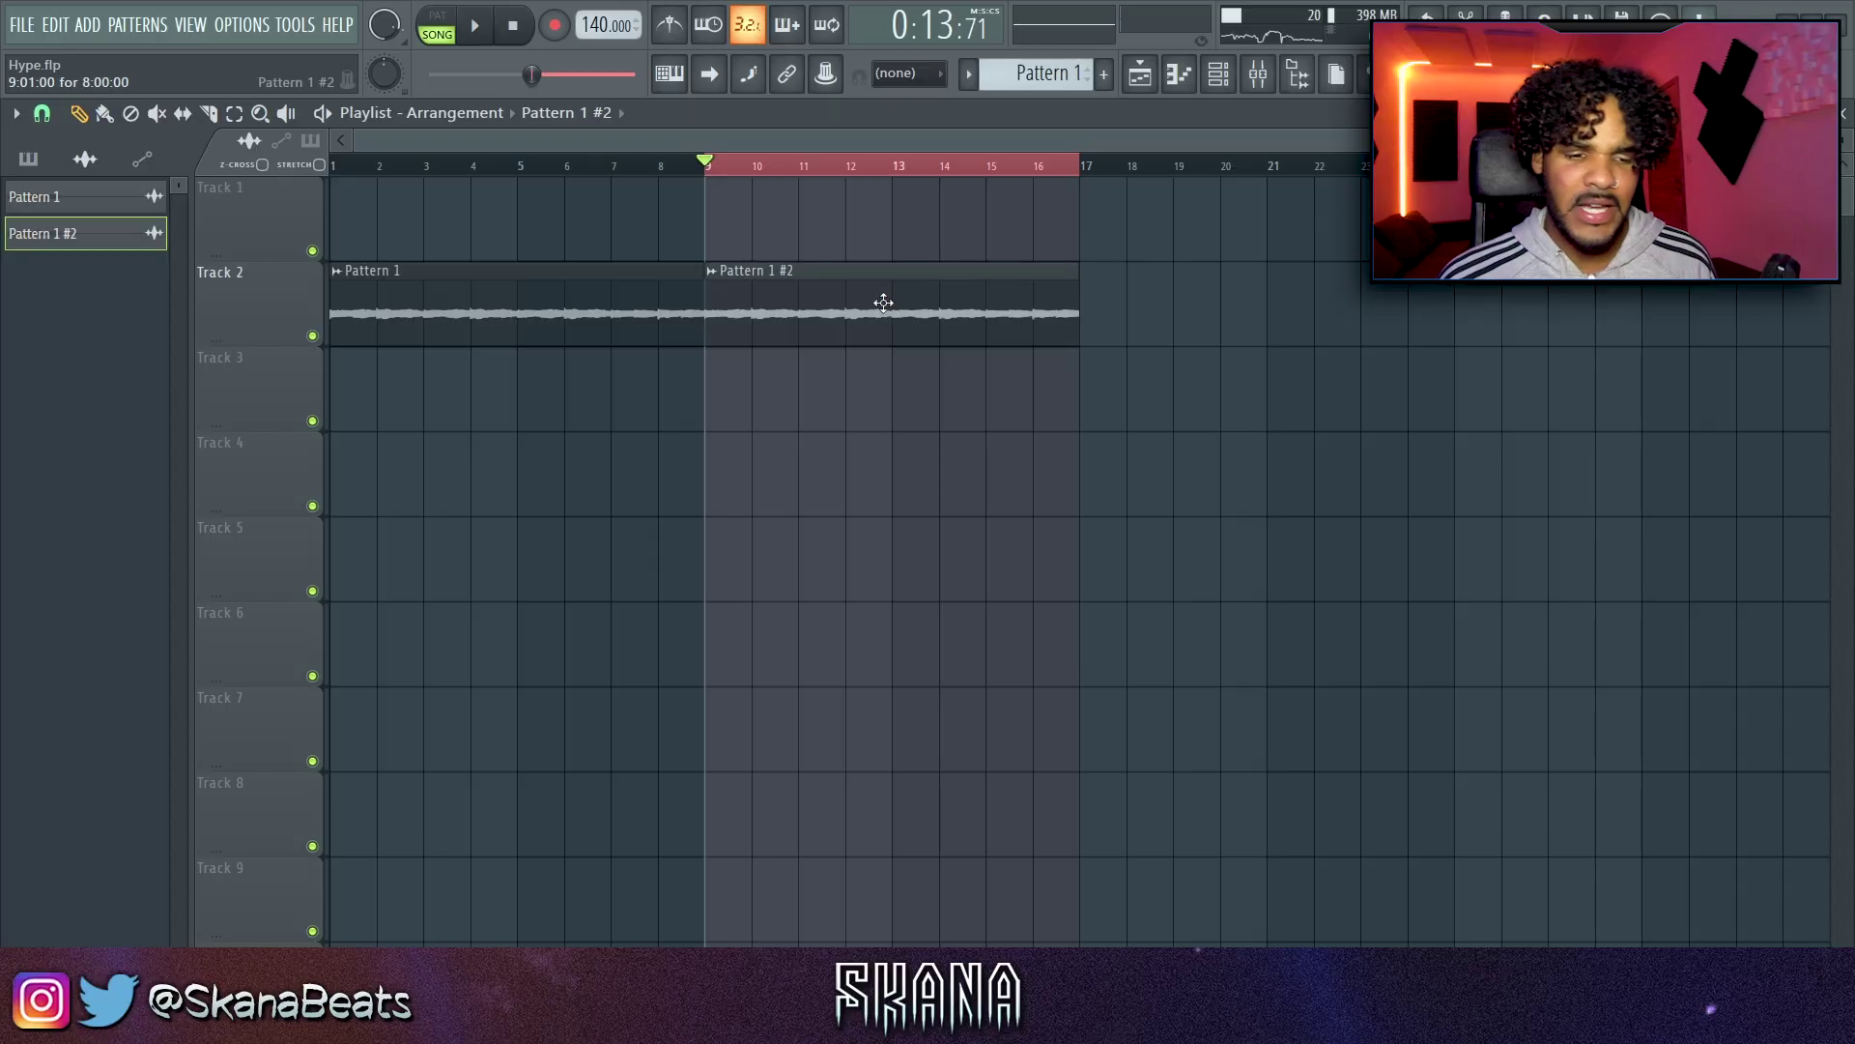
# Step: Route the Pattern 1 #2 clip to its own mixer track and blend in Lossy 3's Digital Garbage preset at about 13%
pyautogui.doubleClick(882, 301)
pyautogui.hotkey('ctrl', 'l')
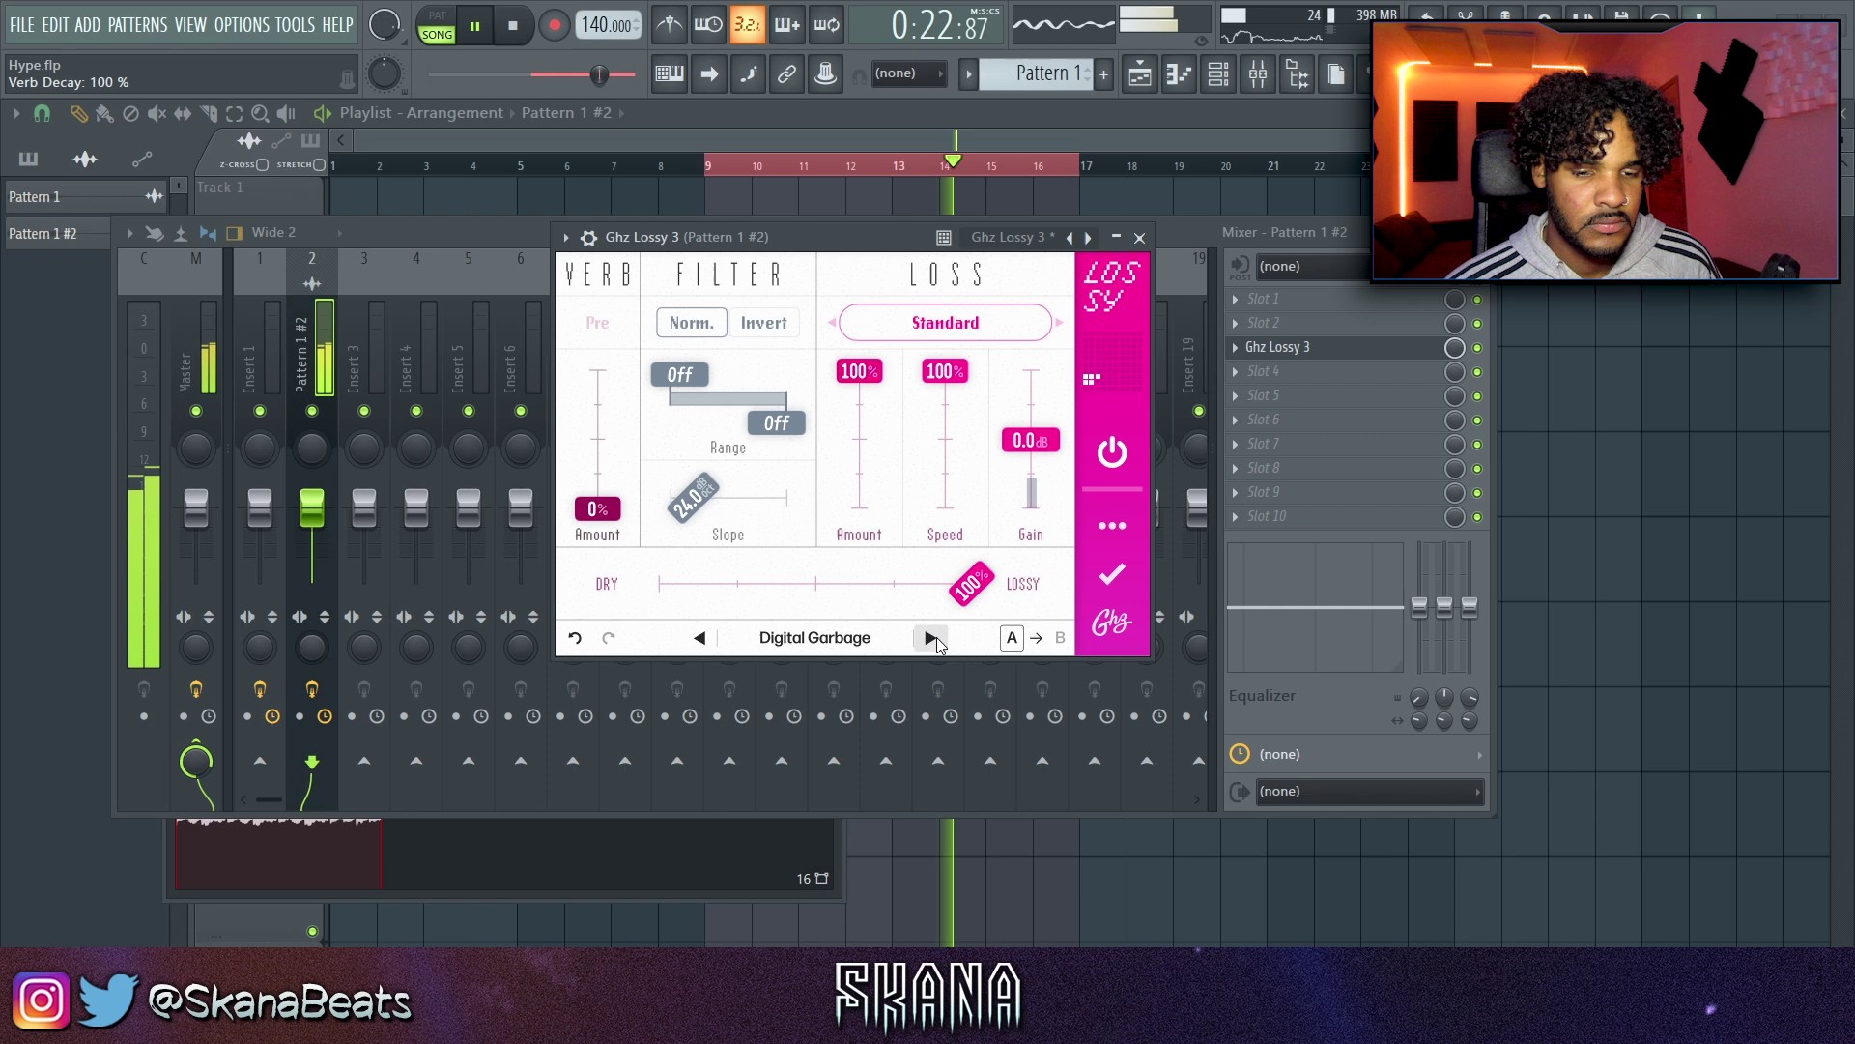
pyautogui.click(932, 636)
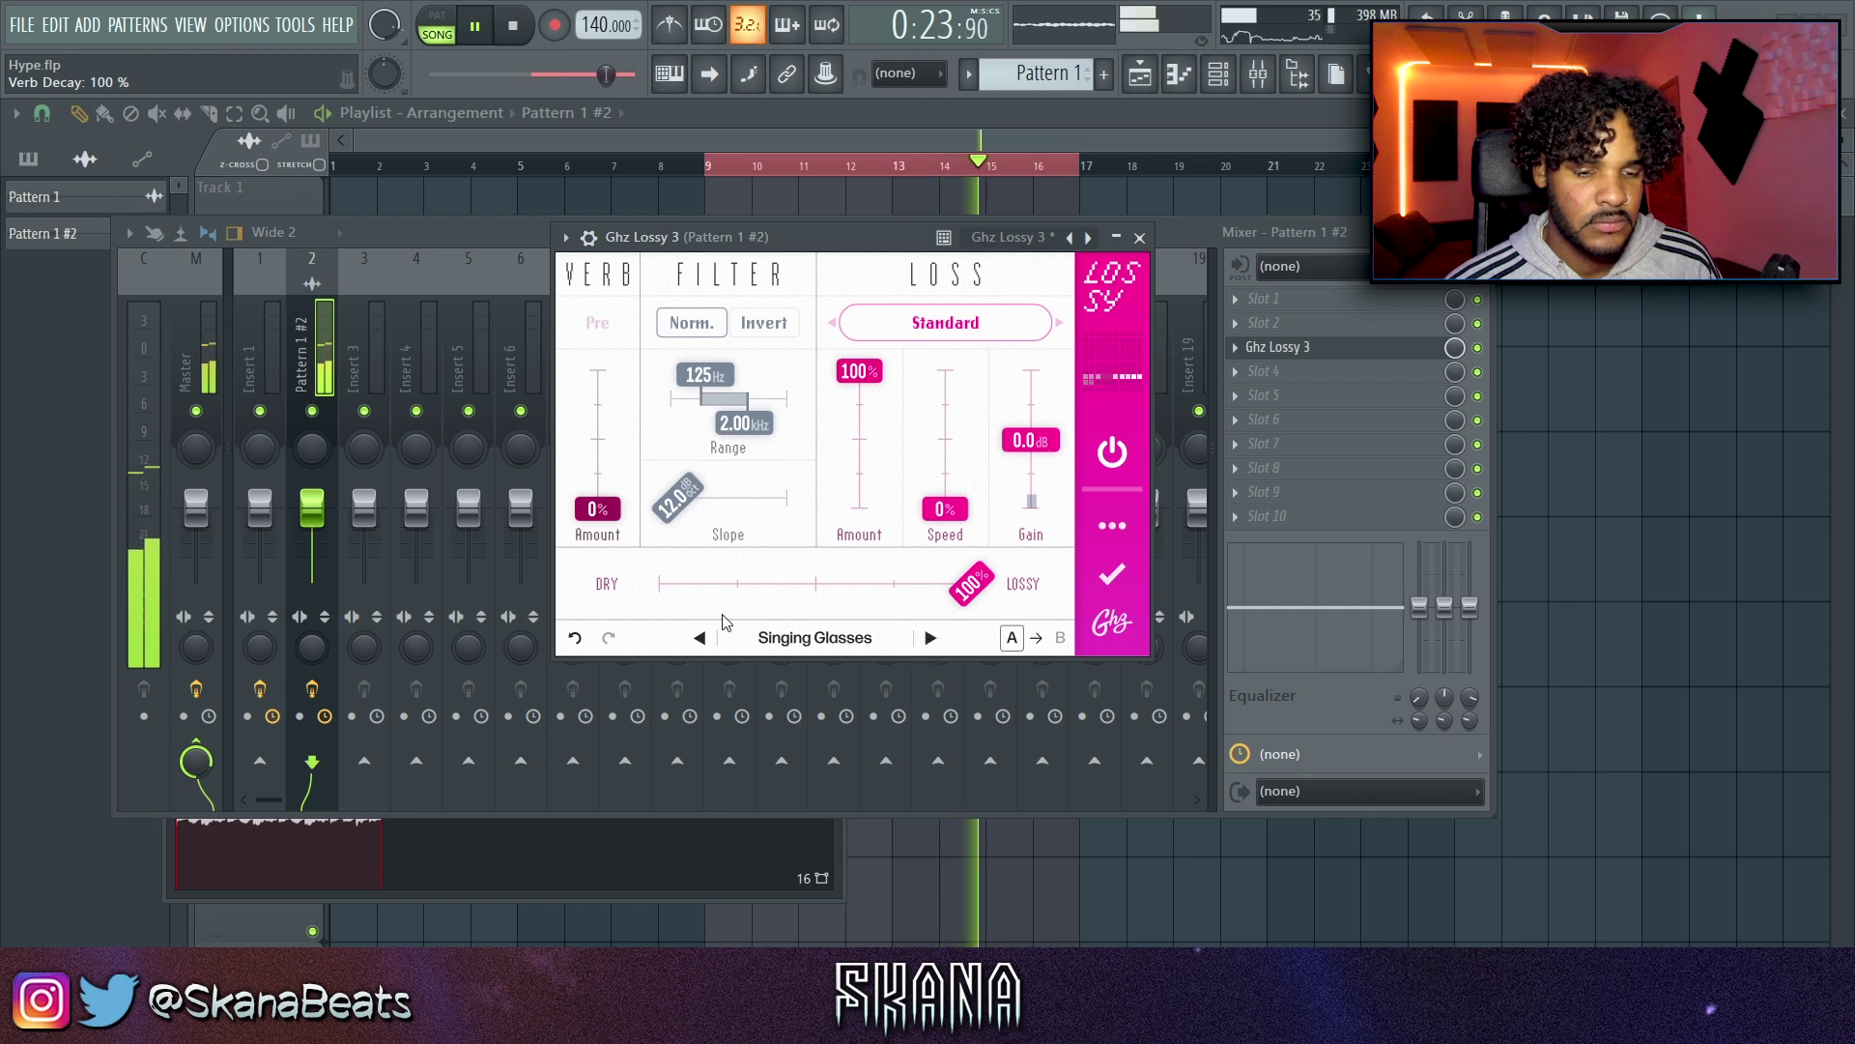
pyautogui.click(704, 637)
pyautogui.moveTo(932, 601); pyautogui.dragTo(707, 619)
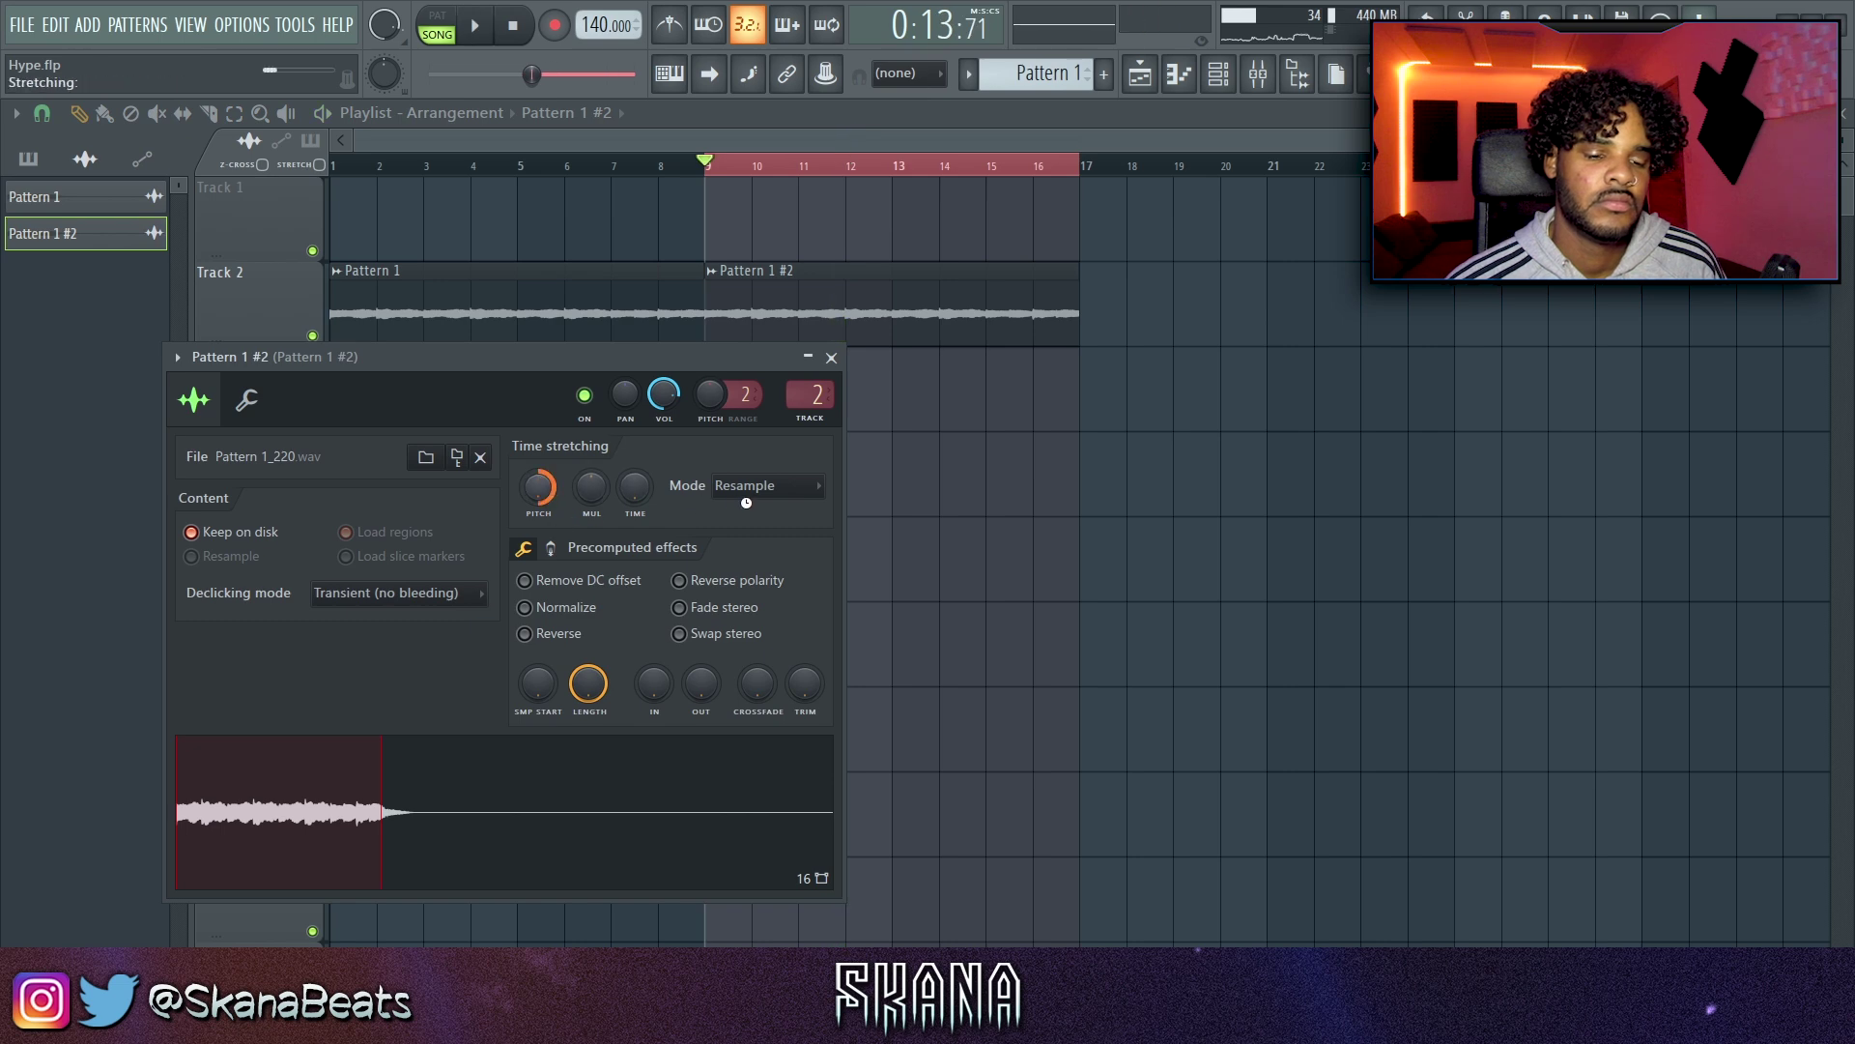
# Step: Set the Pattern 1 #2 clip's time-stretching mode to Stretch and play the looped section
pyautogui.click(749, 486)
pyautogui.press('space')
pyautogui.click(749, 558)
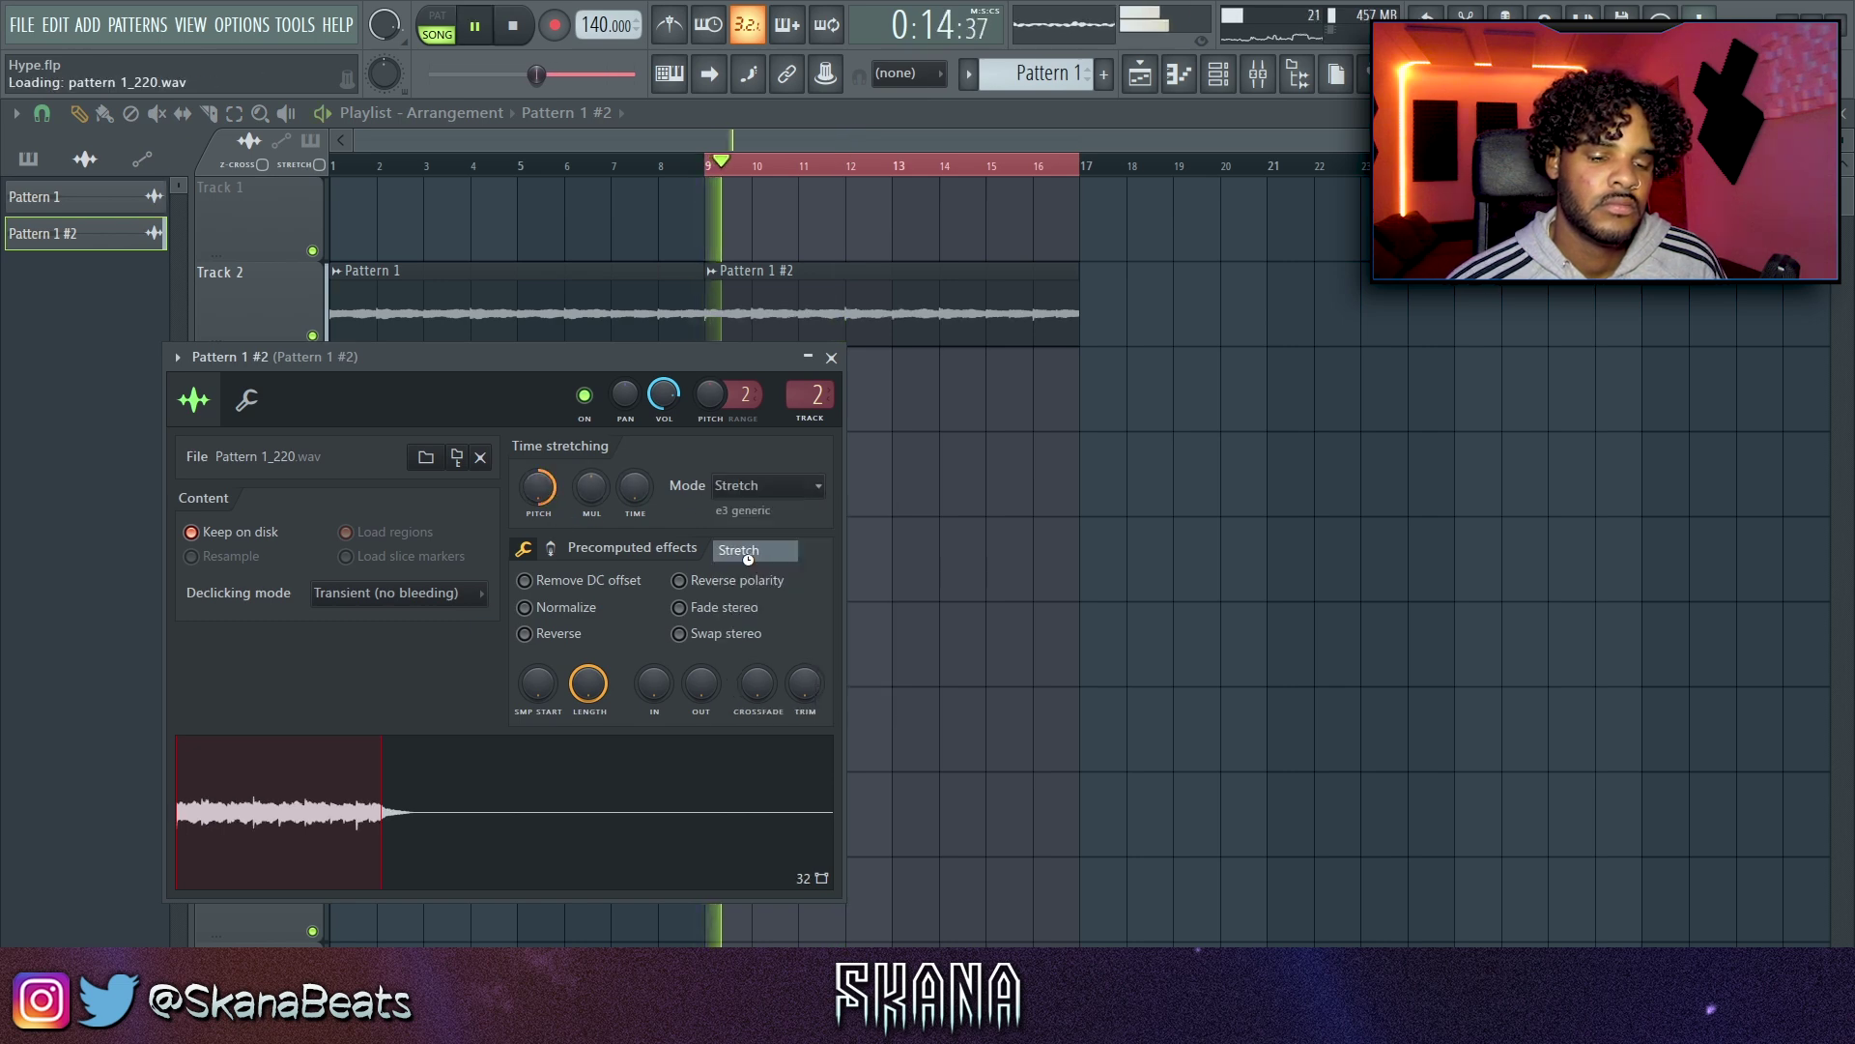
pyautogui.moveTo(579, 356); pyautogui.dragTo(807, 385)
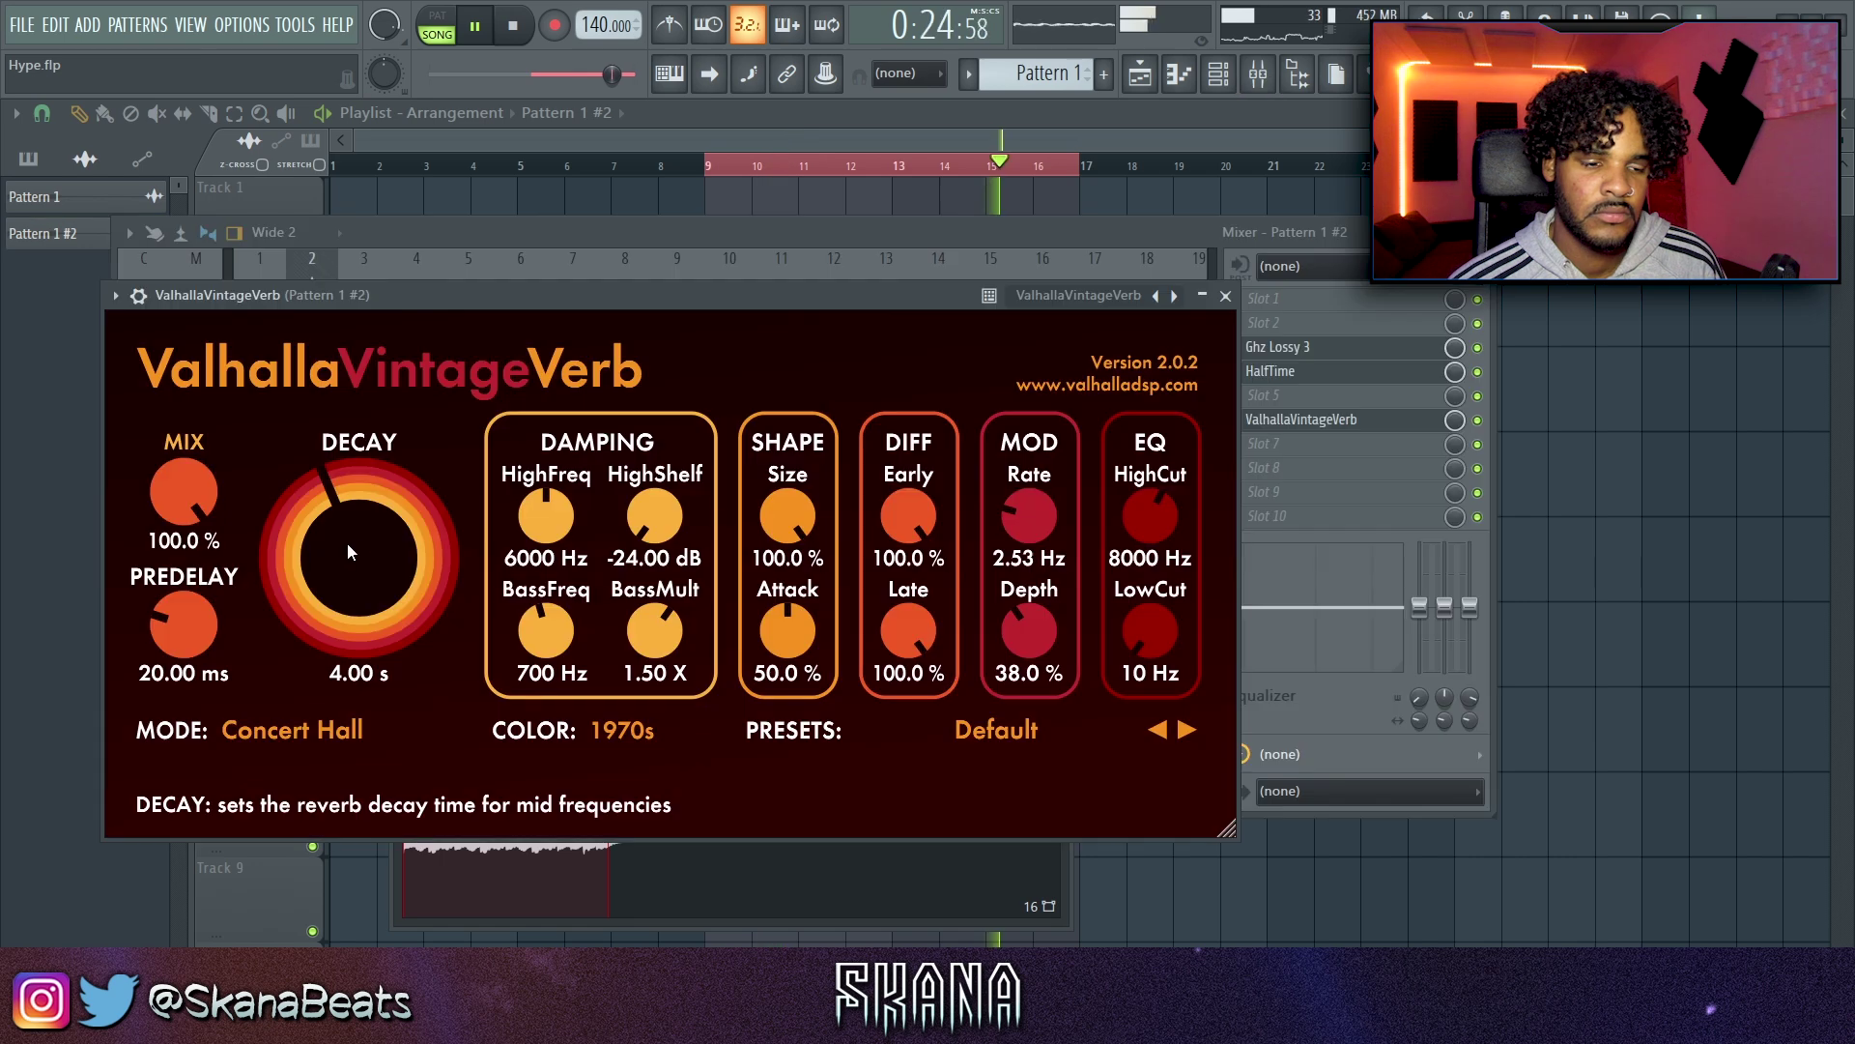
# Step: Set ValhallaVintageVerb's decay to 2.43 s, mix to 59% and low cut to 540 Hz on the Pattern 1 #2 mixer track
pyautogui.moveTo(352, 539); pyautogui.dragTo(352, 575)
pyautogui.moveTo(183, 498); pyautogui.dragTo(194, 580)
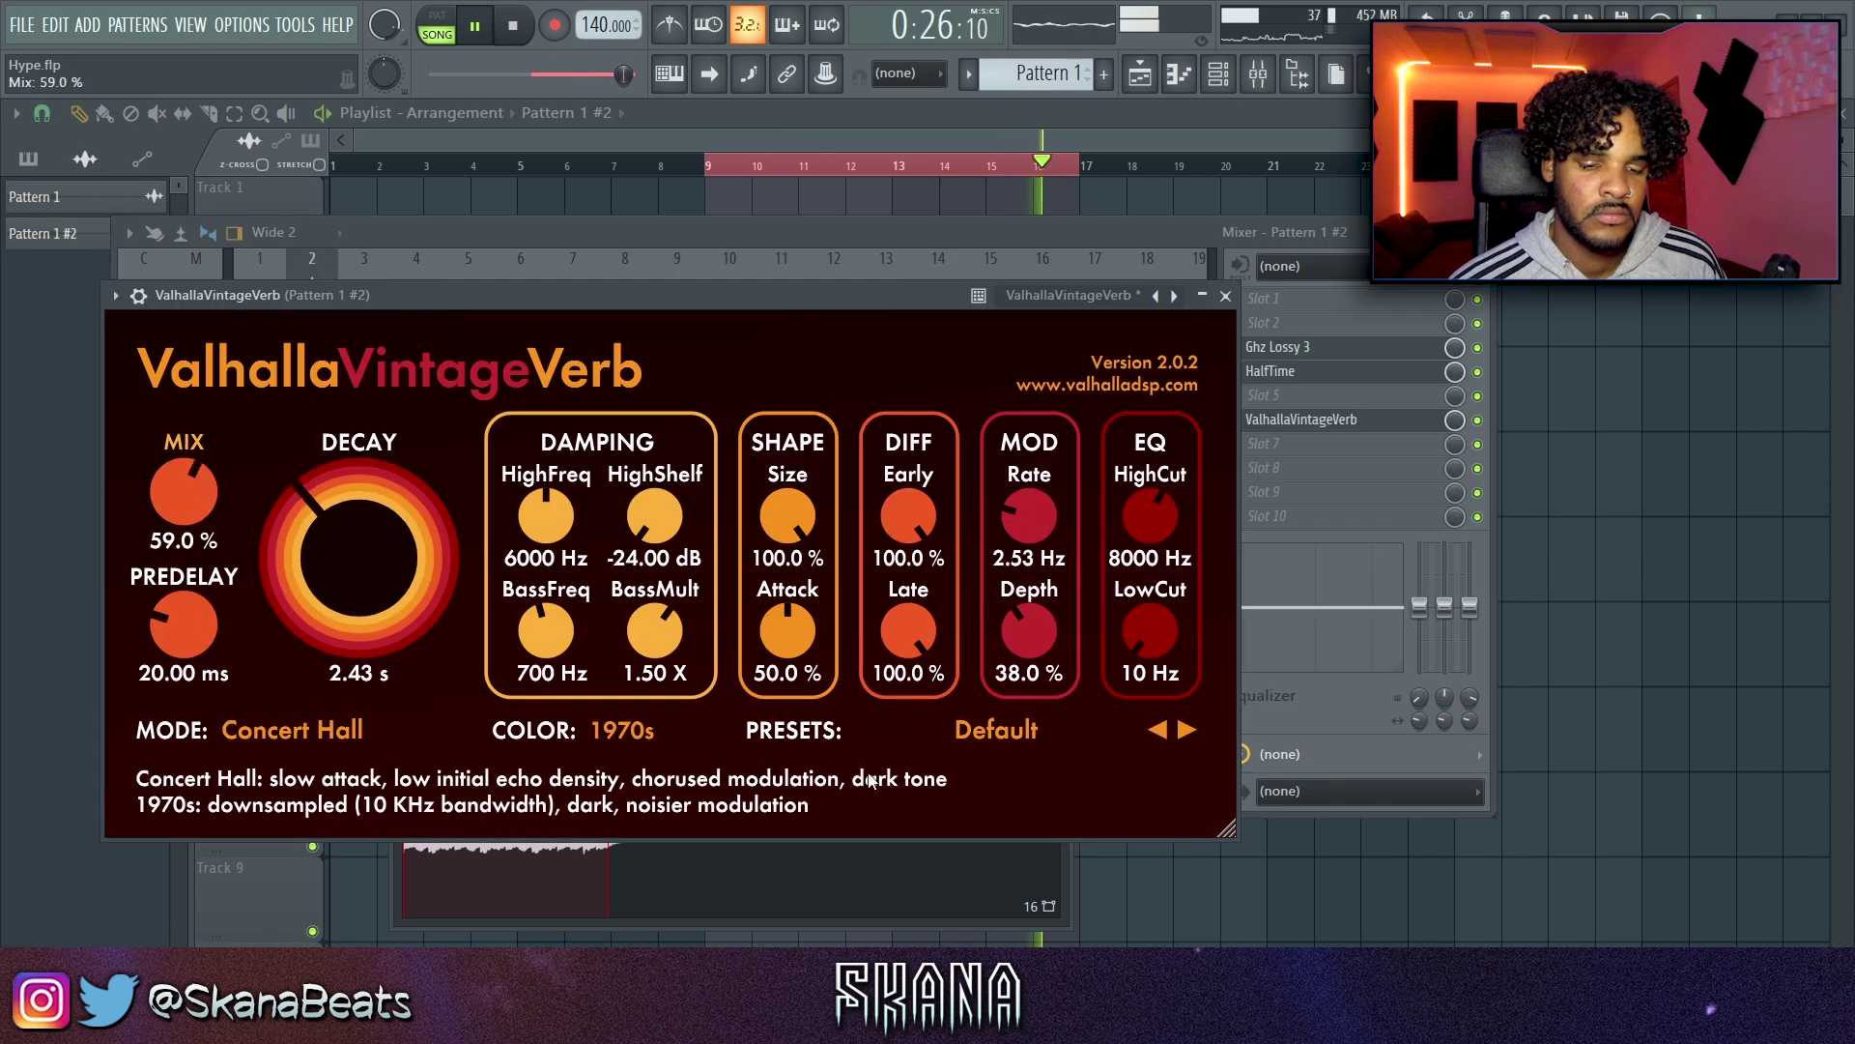
pyautogui.moveTo(1150, 630); pyautogui.dragTo(1152, 541)
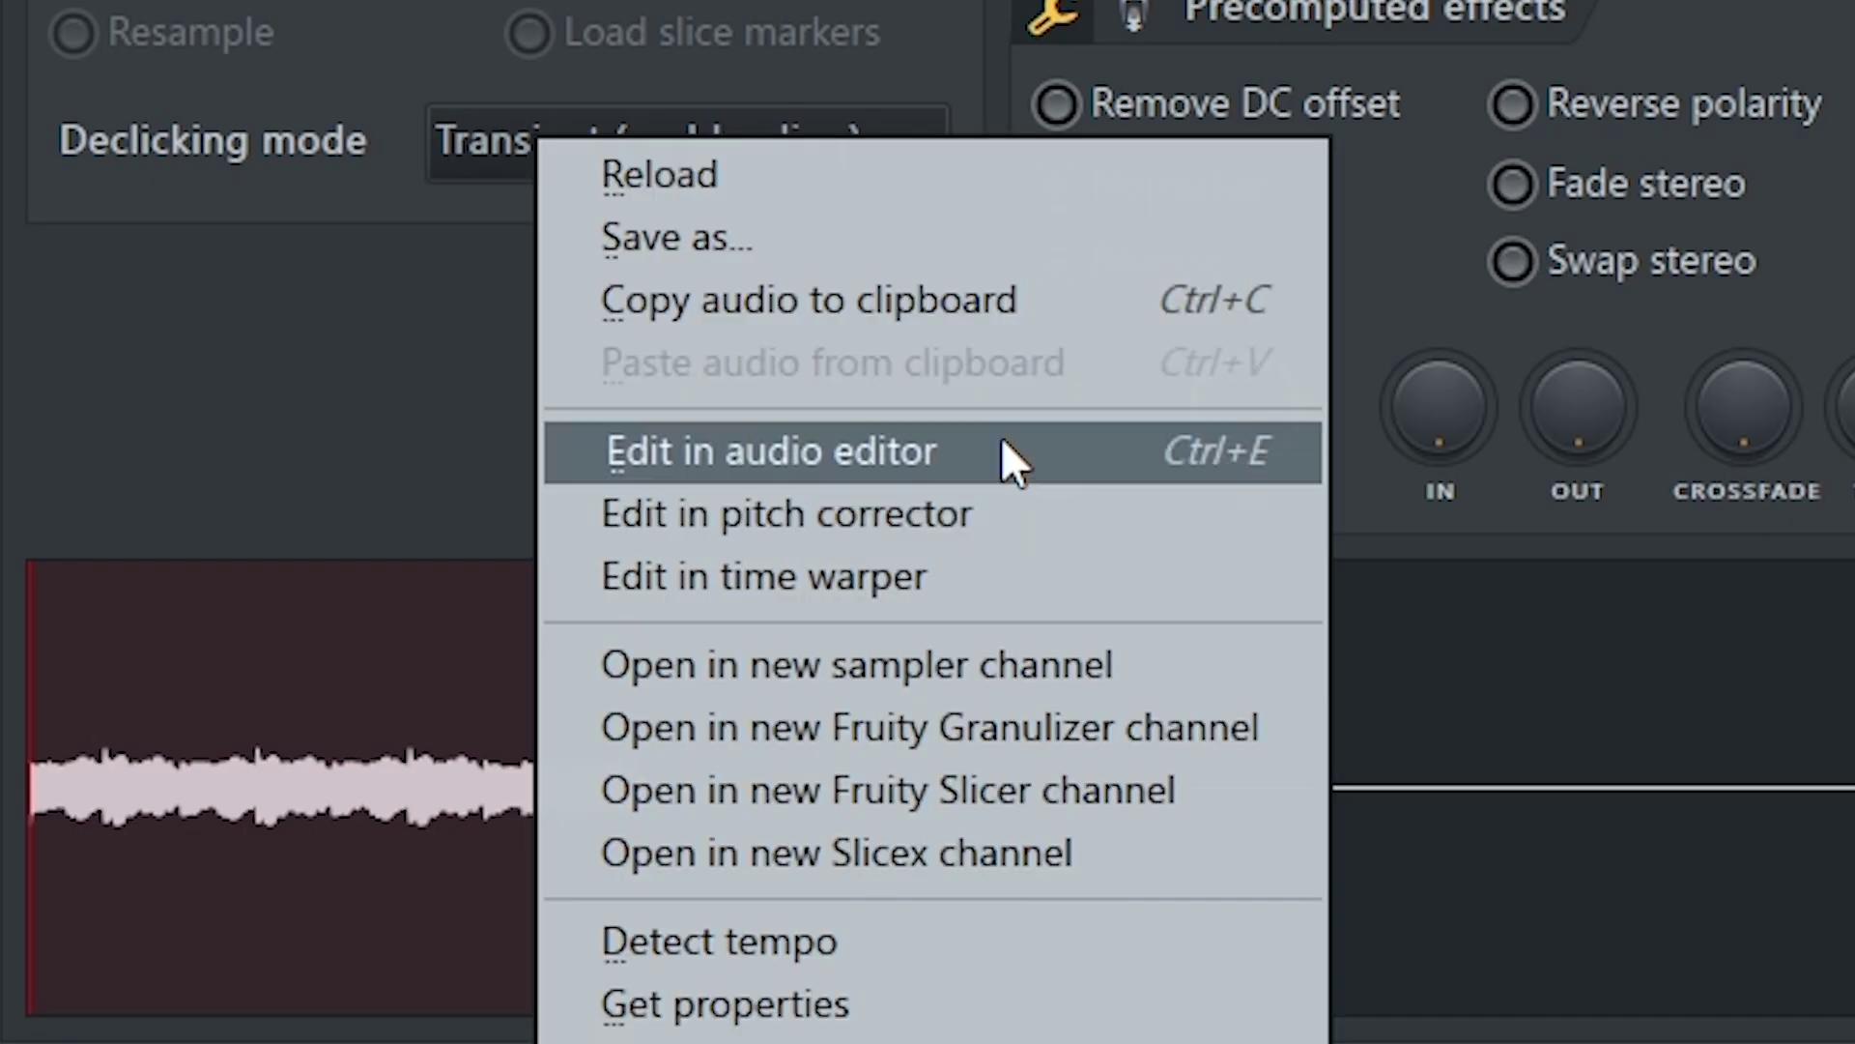
# Step: Open the Pattern 1 #2 sample in the audio editor and set its sample rate to 1000 Hz
pyautogui.click(1001, 440)
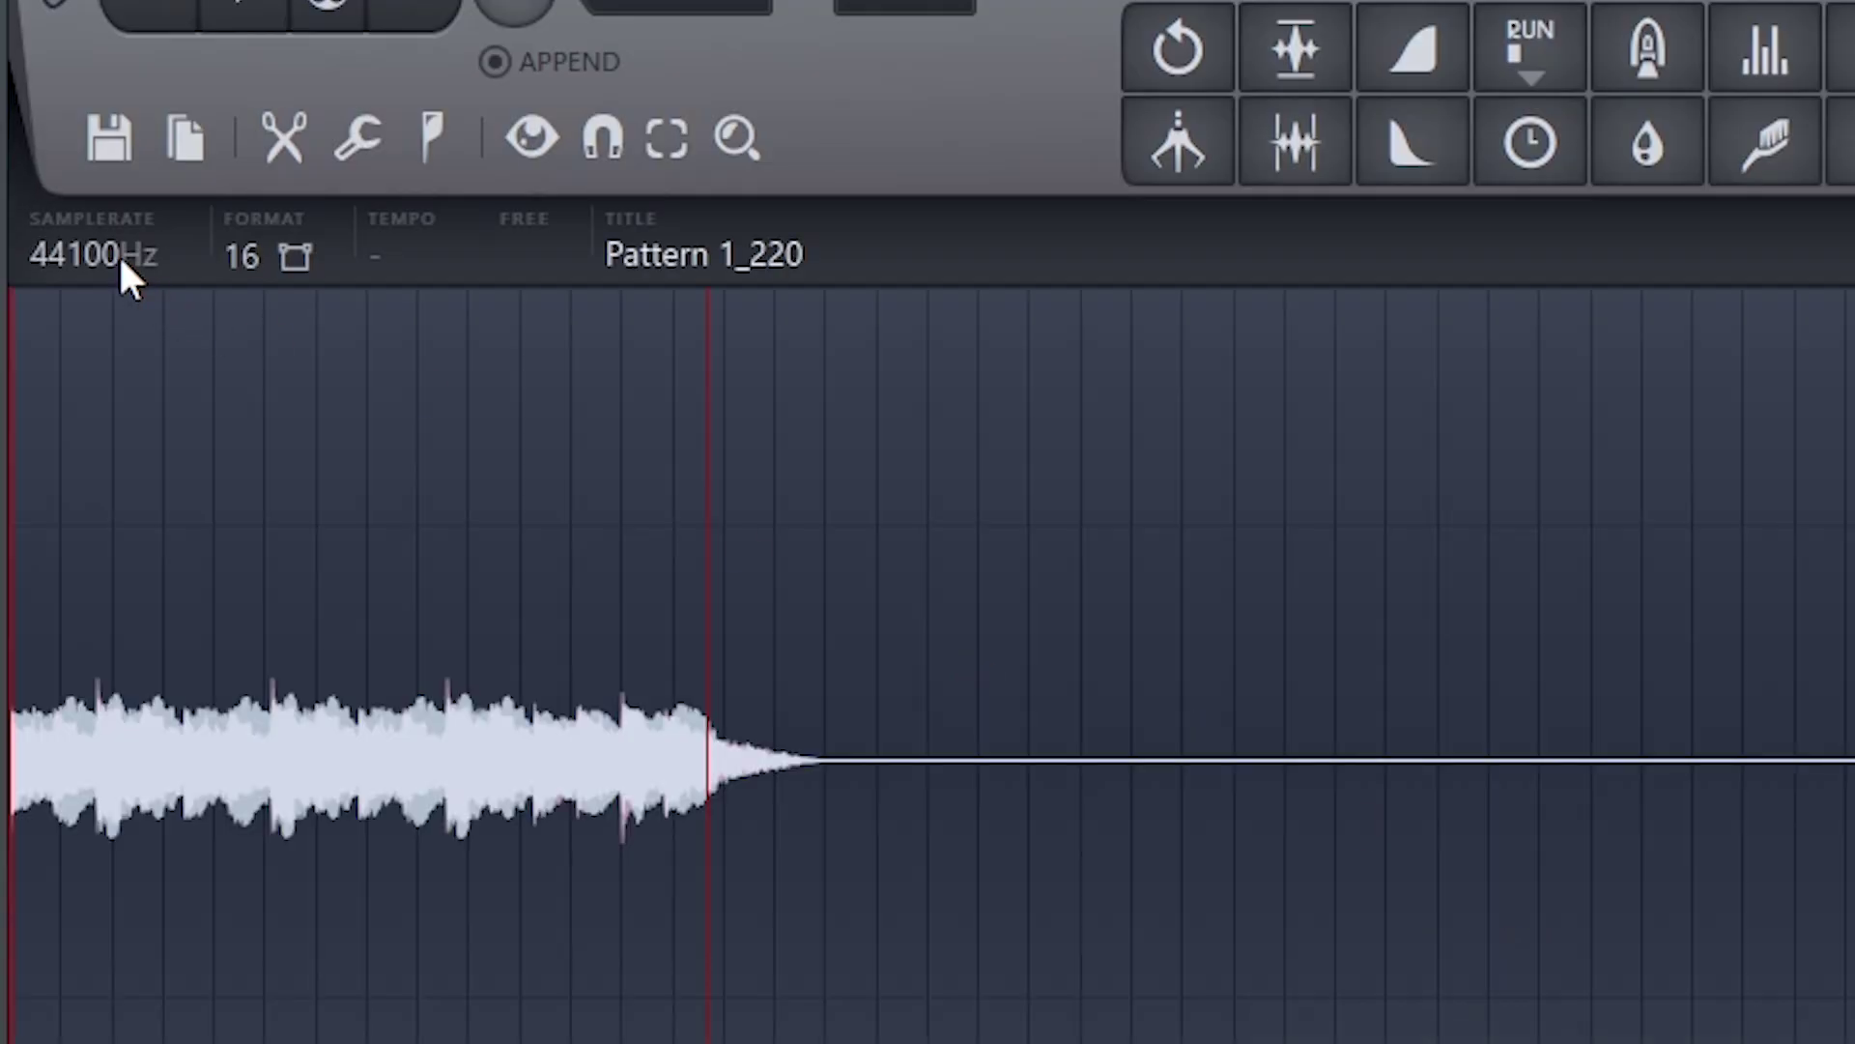
pyautogui.click(120, 257)
pyautogui.write('1000')
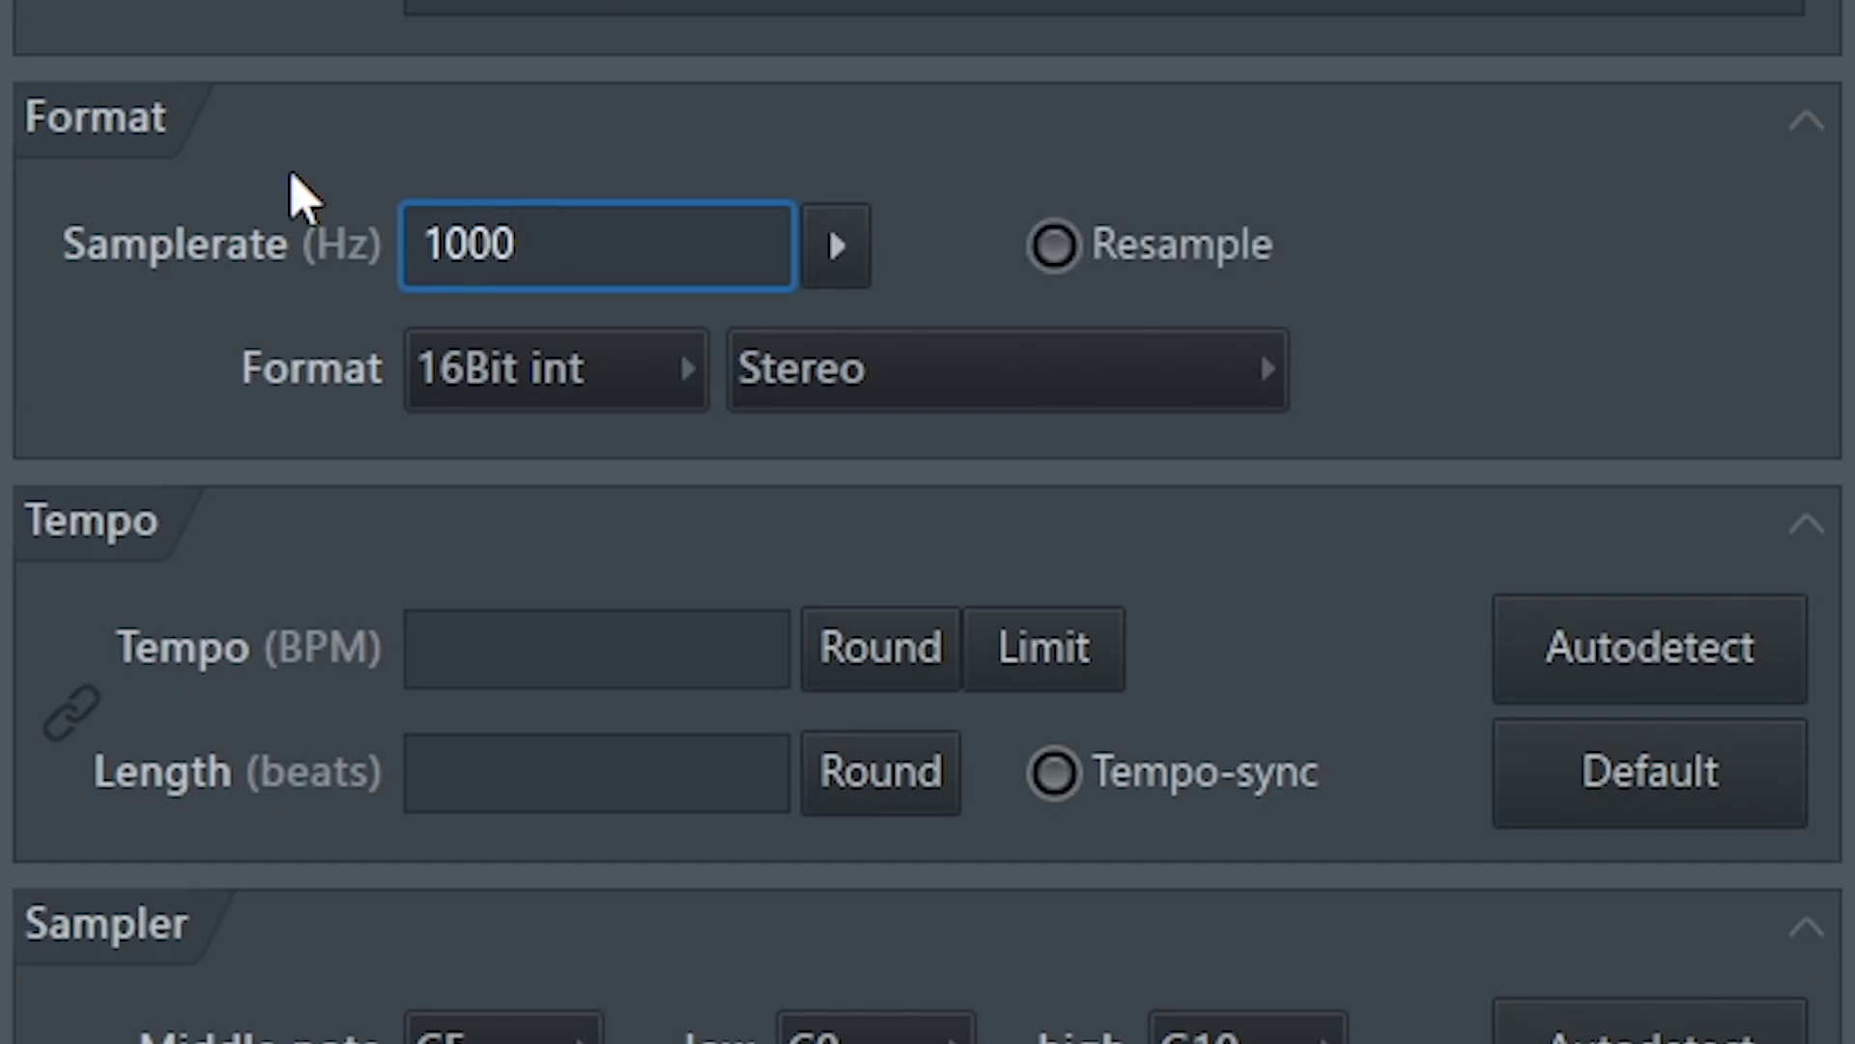
pyautogui.click(1274, 285)
pyautogui.press('Return')
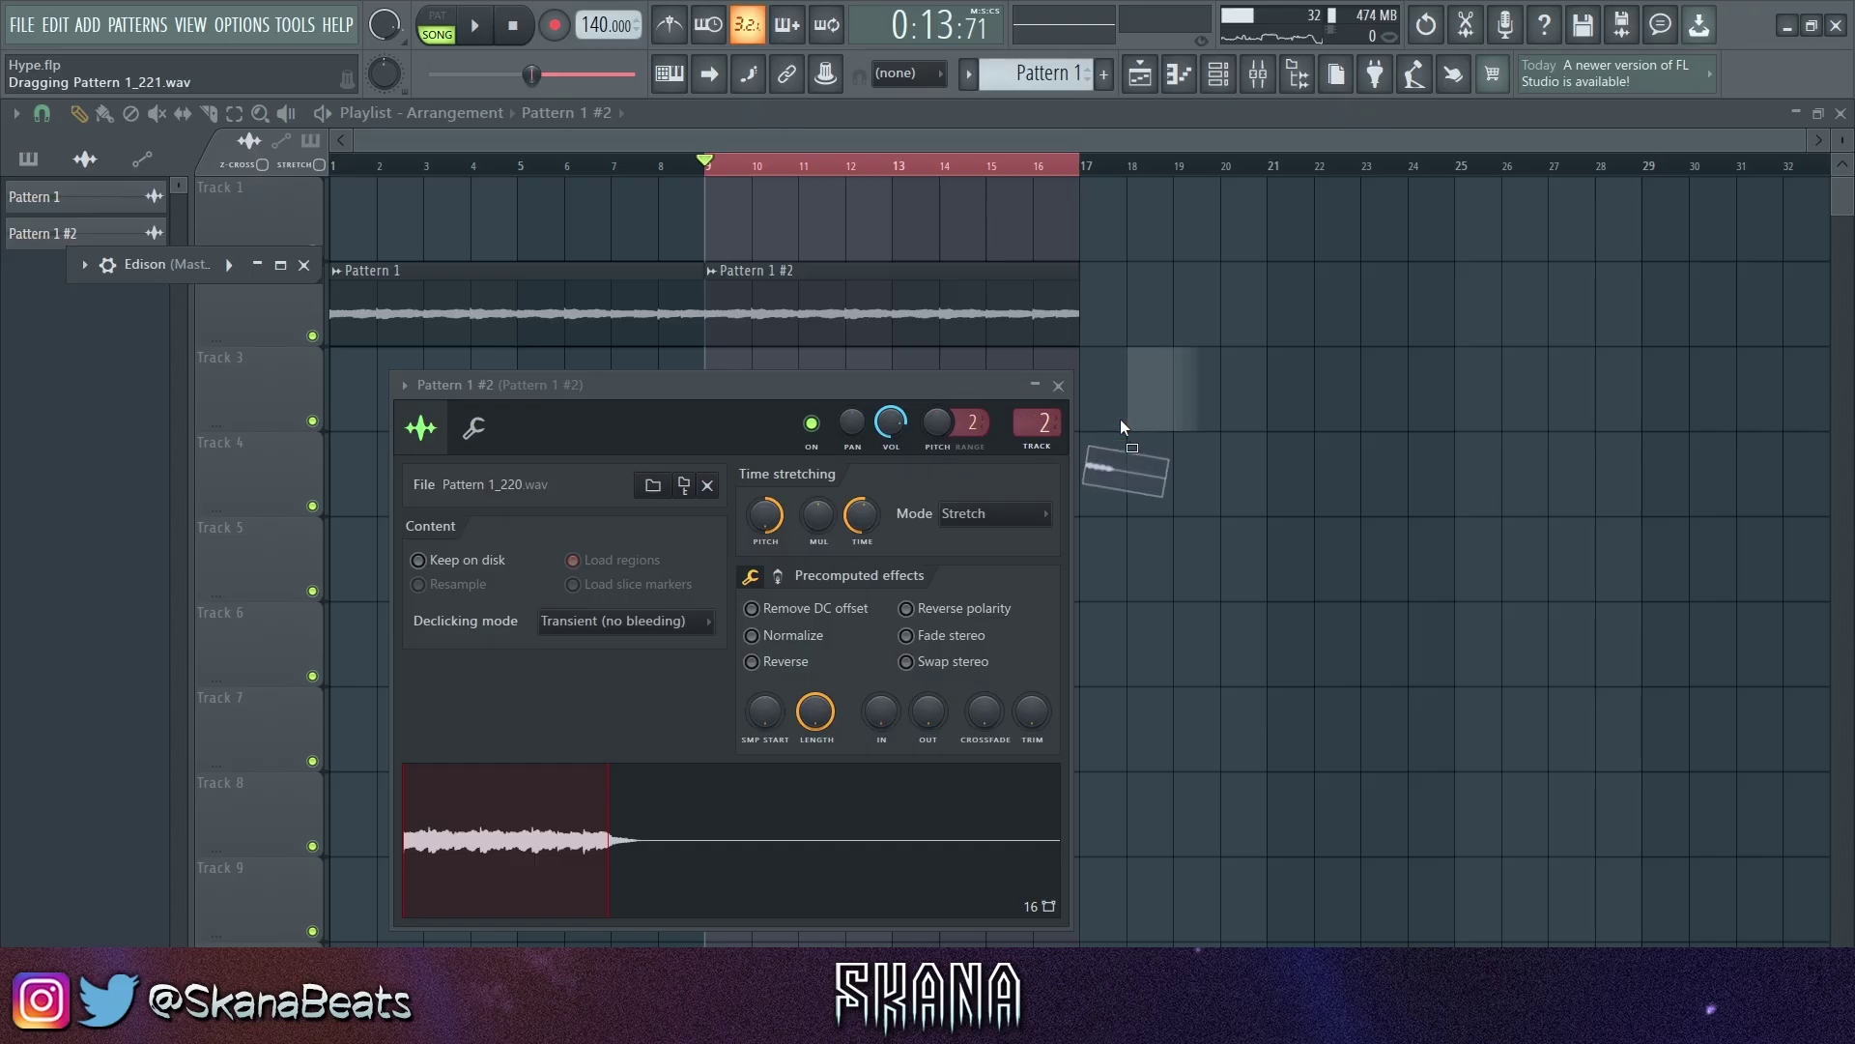
# Step: Place the edited audio on playlist Track 3 below the Pattern 1 #2 clip and reverse it
pyautogui.moveTo(1219, 393); pyautogui.dragTo(808, 402)
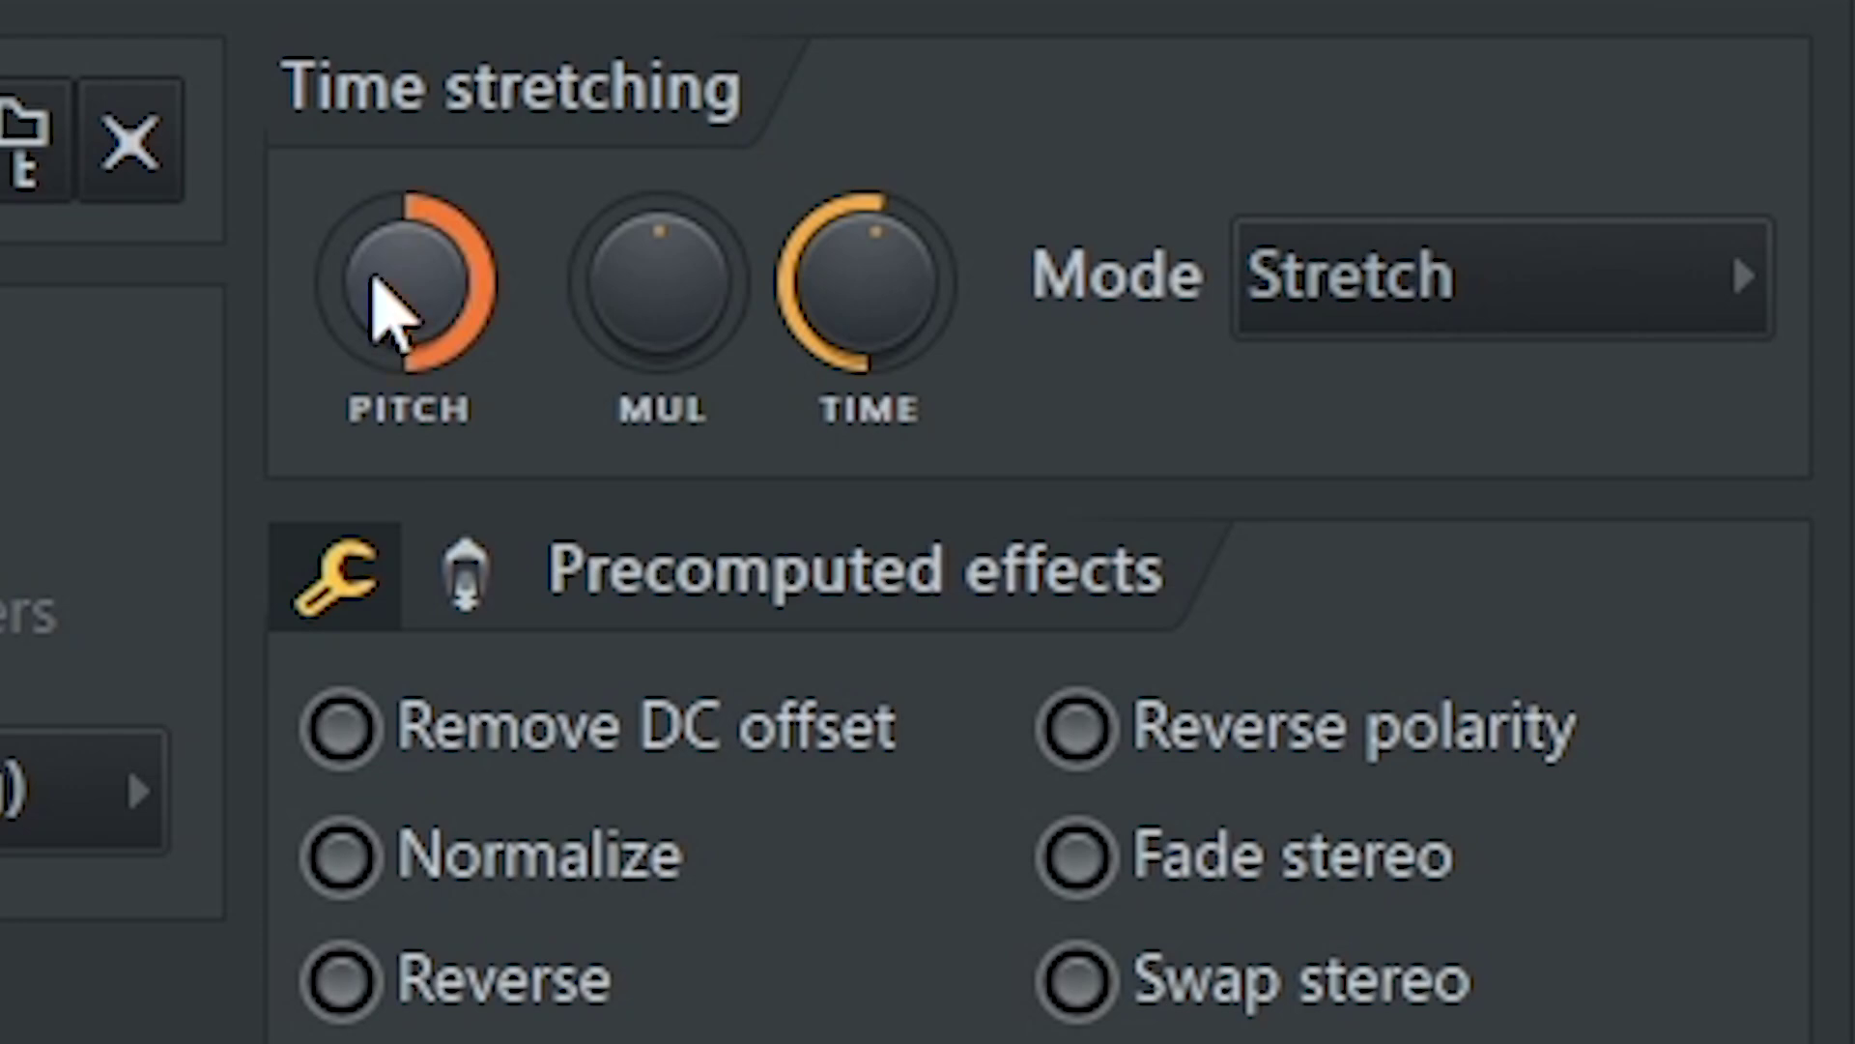
pyautogui.click(417, 996)
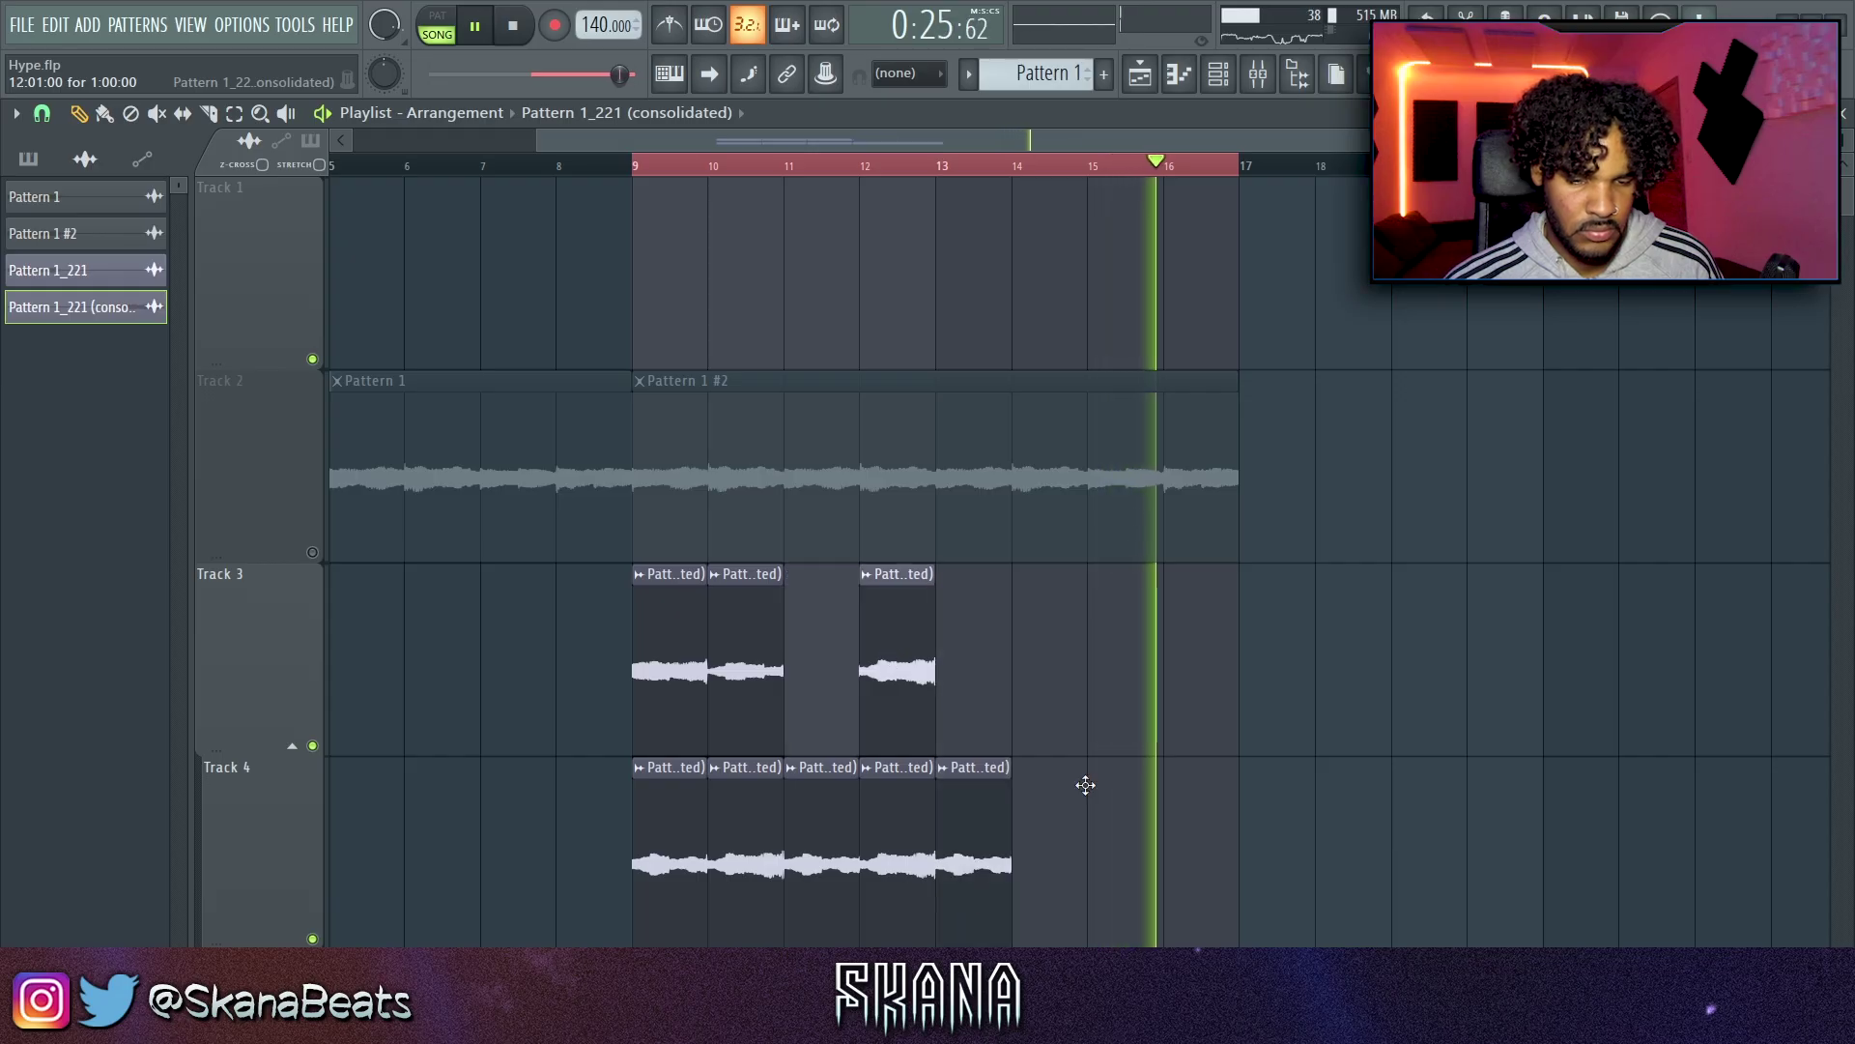
# Step: Delete the leftover one-bar slices from Track 3 and add slices to Track 4 at bars 14, 15 and 16
pyautogui.rightClick(896, 667)
pyautogui.click(1045, 870)
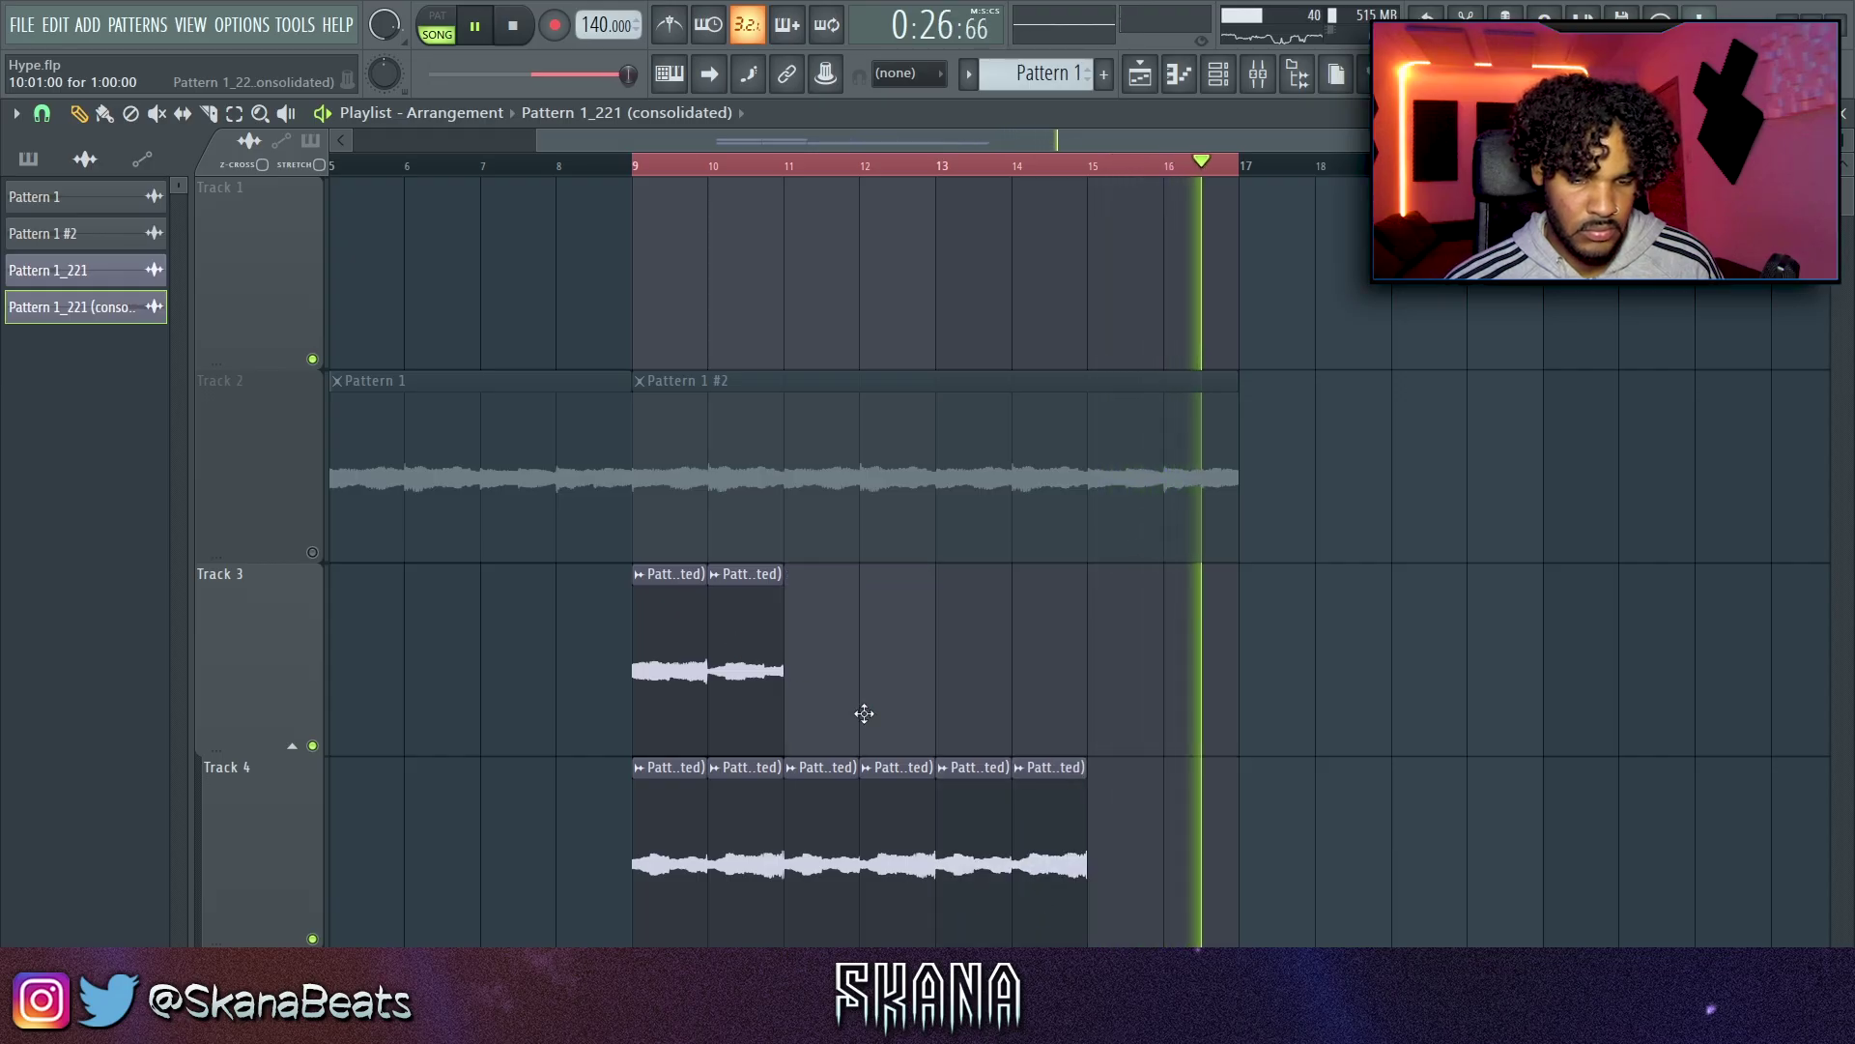
pyautogui.rightClick(736, 649)
pyautogui.click(1127, 869)
pyautogui.rightClick(673, 654)
pyautogui.click(1201, 894)
# Step: Move the eight rearranged slices from Track 4 up to Track 3 and unmute Track 2 during playback
pyautogui.press('space')
pyautogui.moveTo(1284, 891); pyautogui.dragTo(676, 554)
pyautogui.press('space')
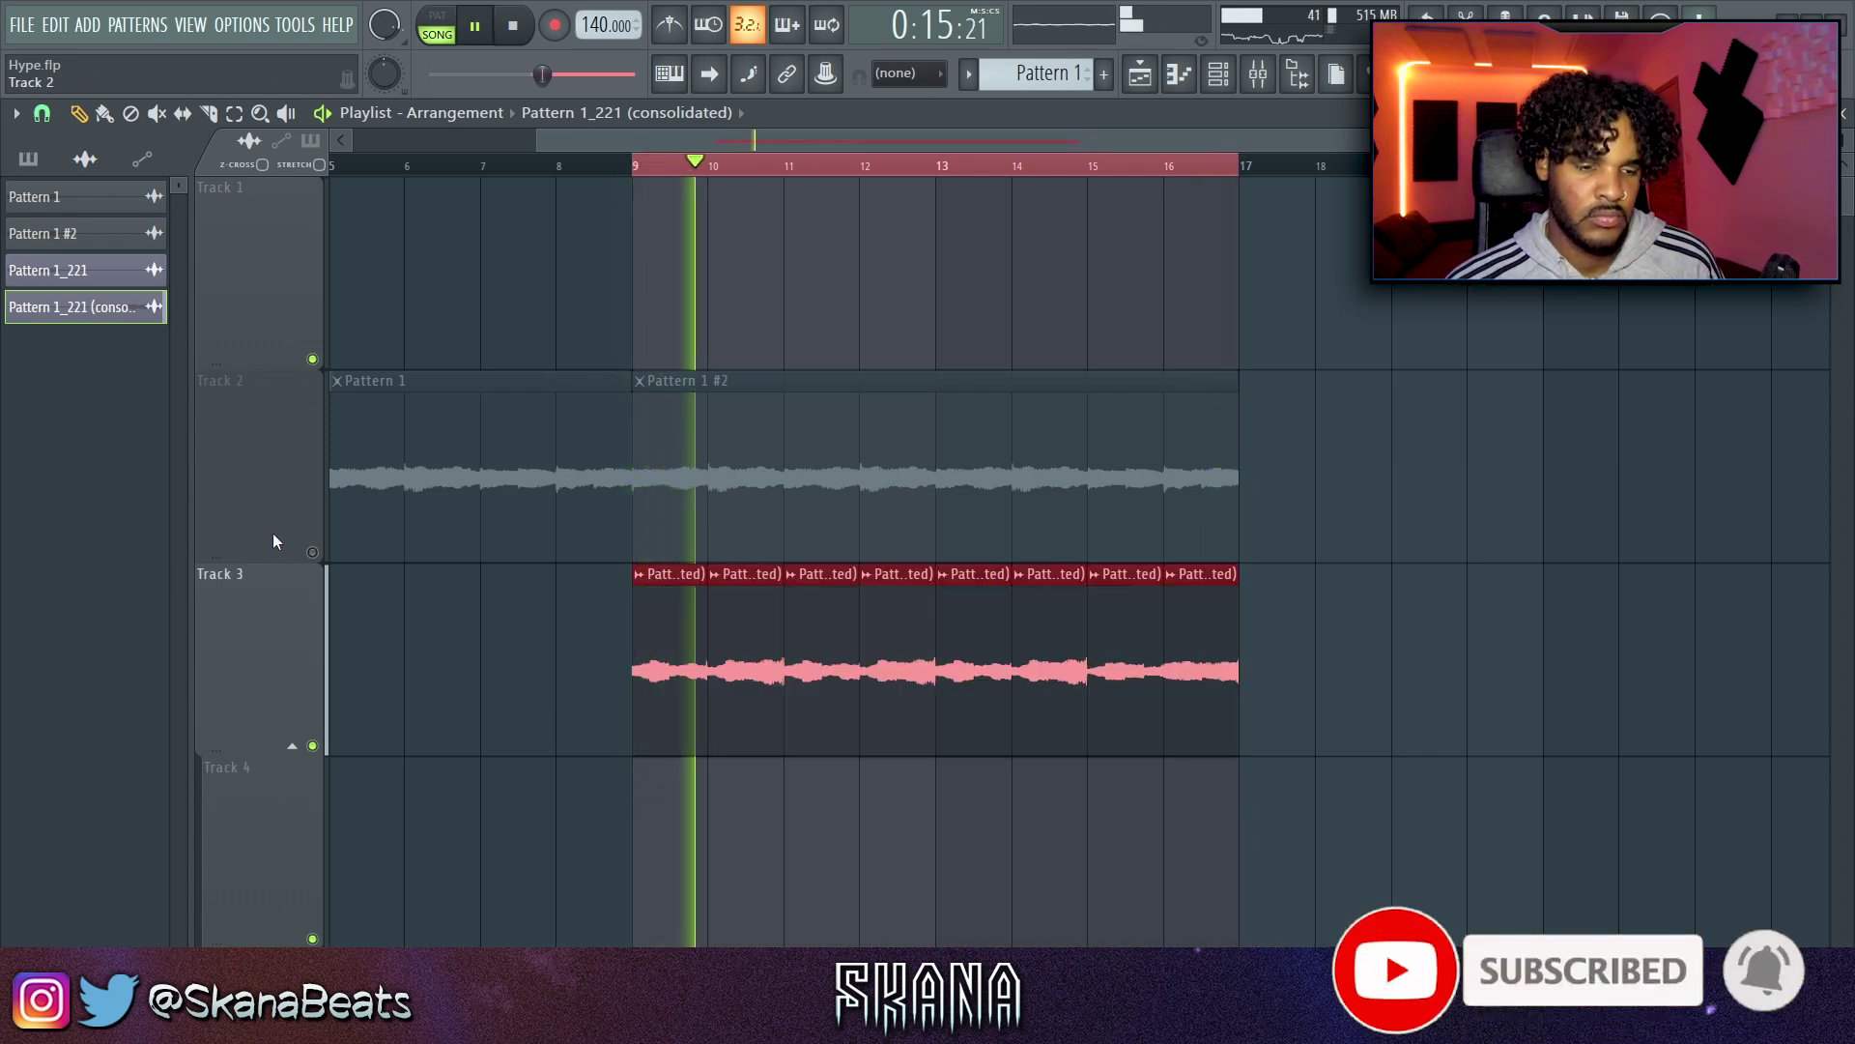
pyautogui.click(312, 551)
# Step: Raise the low cut and add a high cut at about 2 kHz in Parametric EQ 2 on the Pattern 1 #2 mixer track
pyautogui.press('F9')
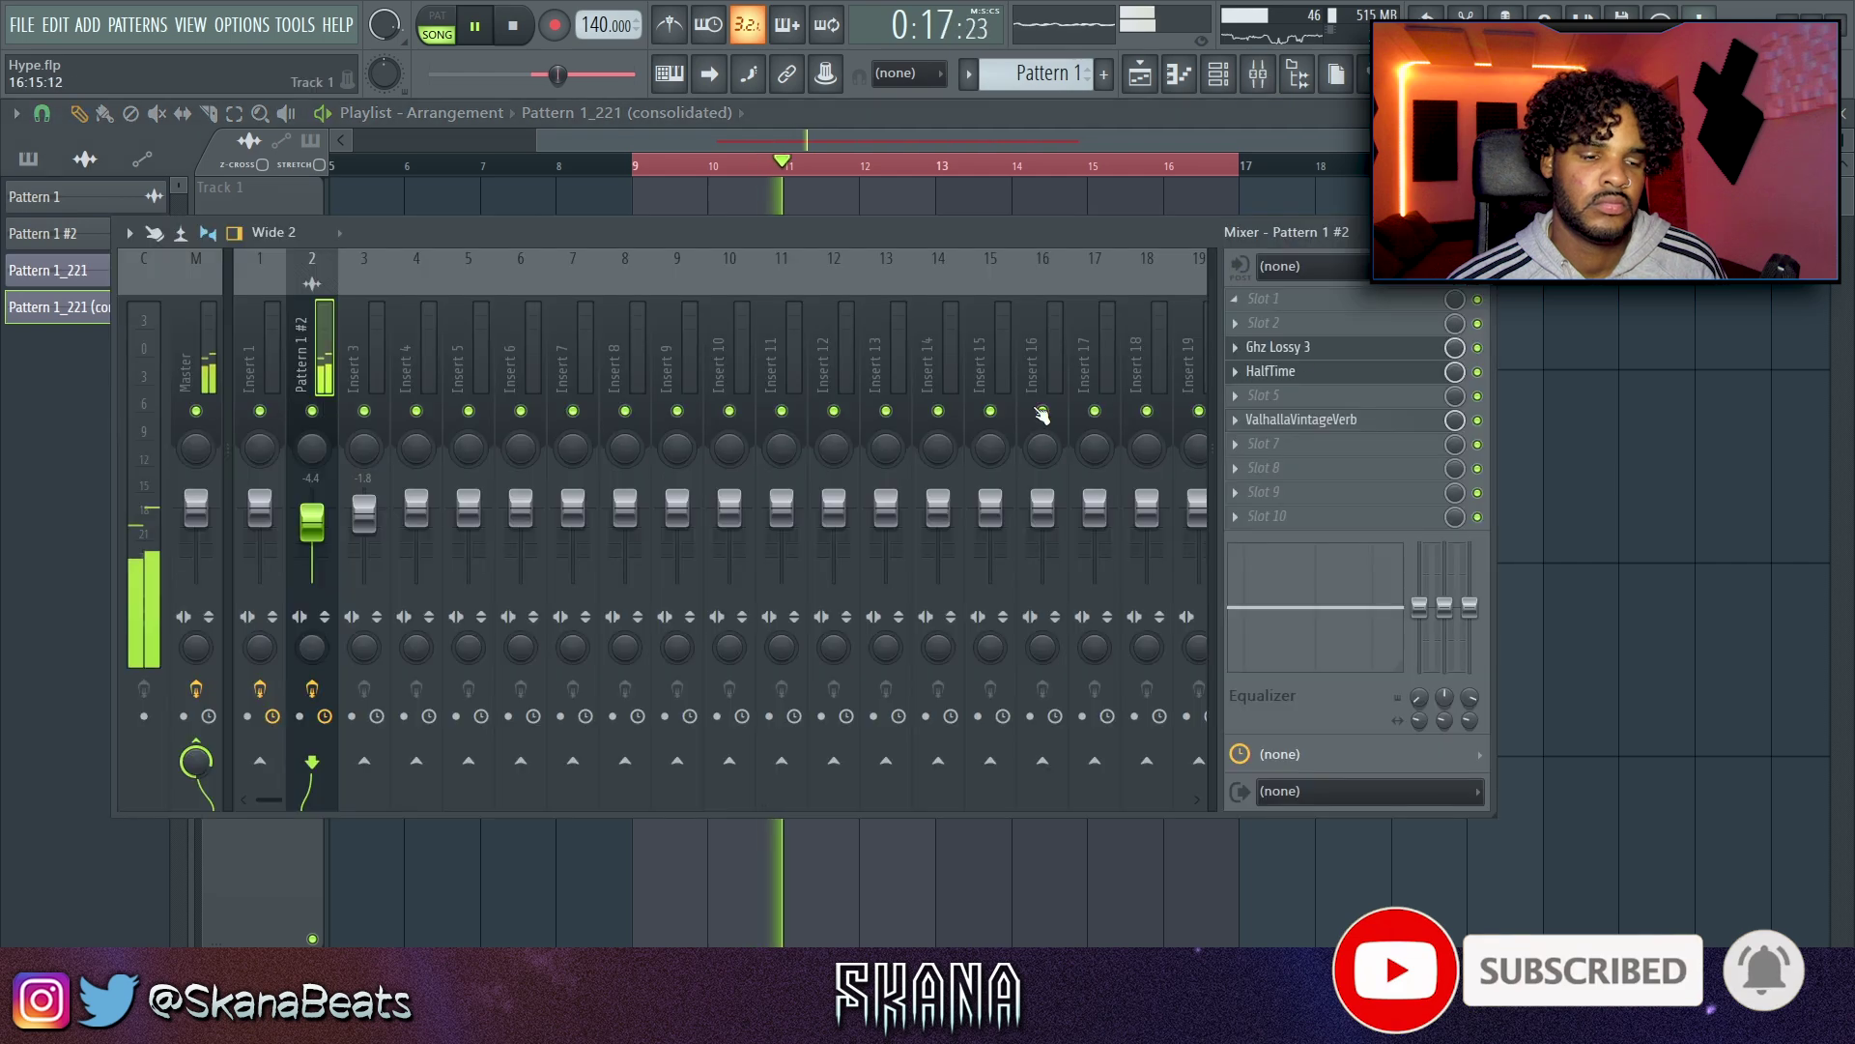
pyautogui.press('F9')
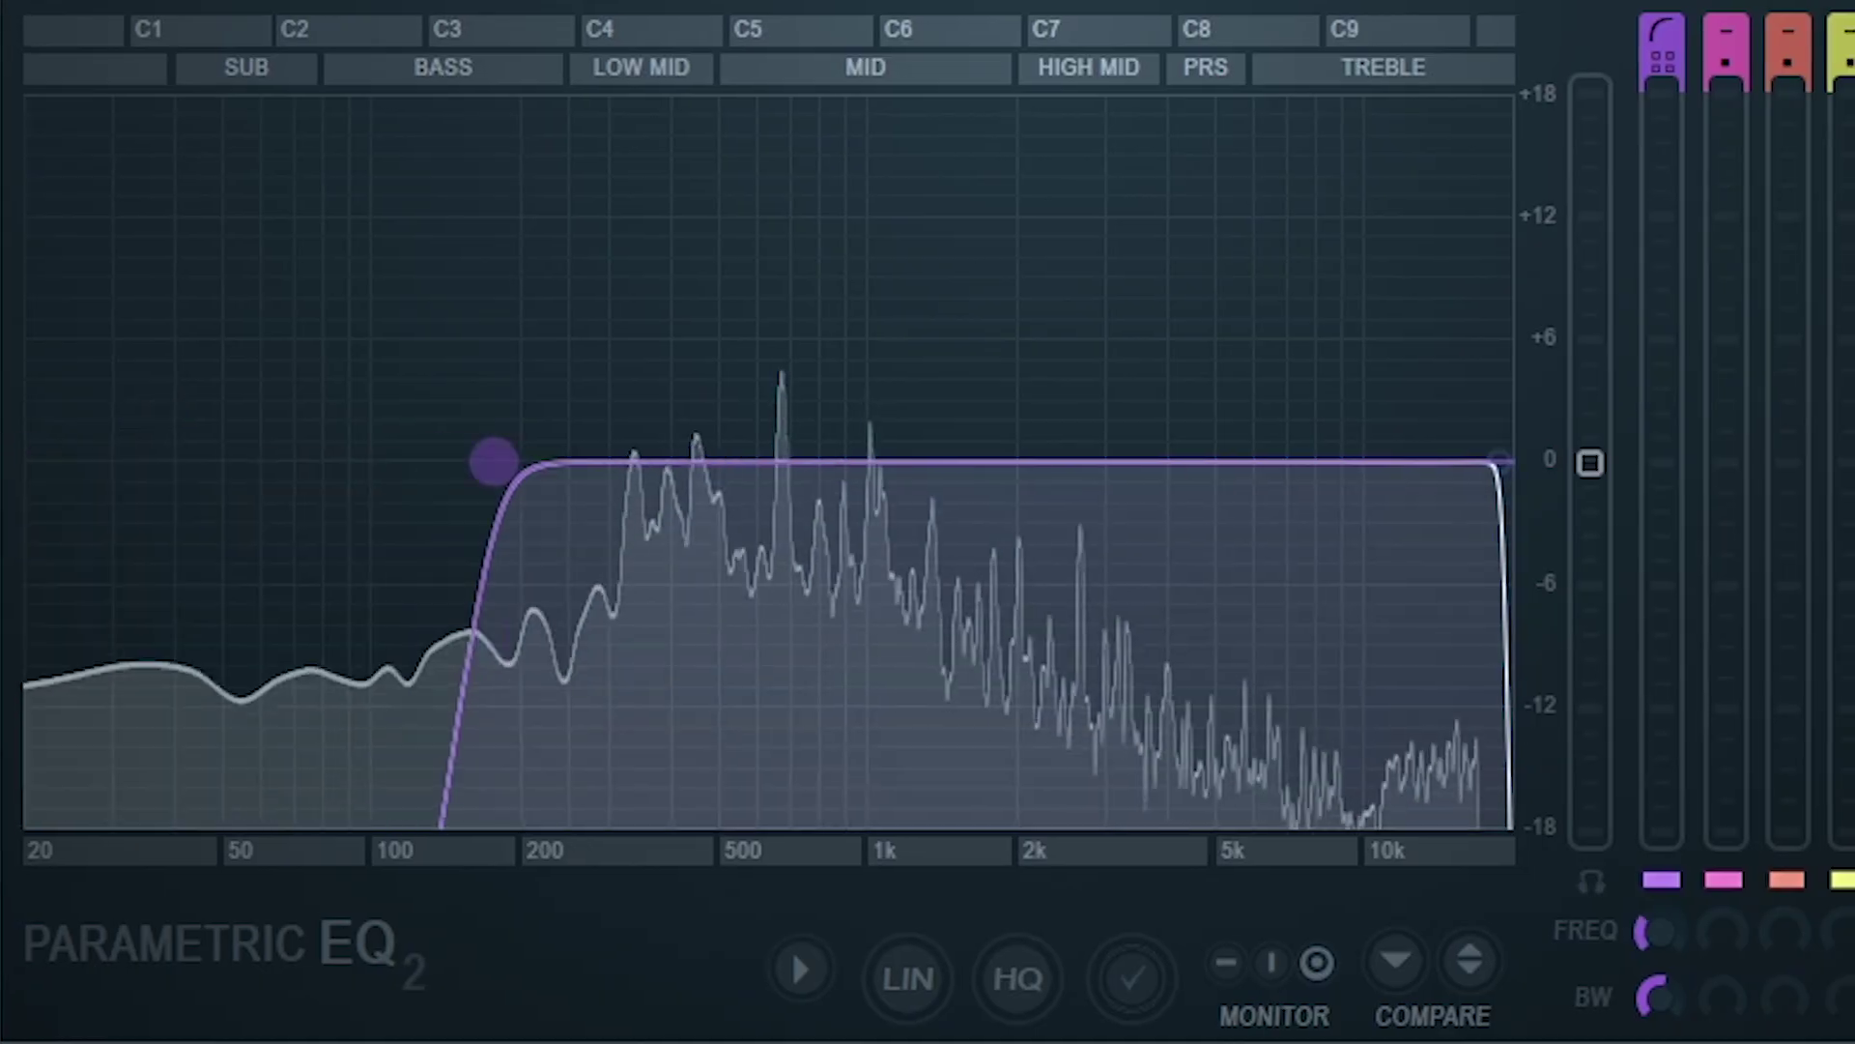
pyautogui.moveTo(494, 461); pyautogui.dragTo(676, 466)
pyautogui.moveTo(1496, 464); pyautogui.dragTo(985, 474)
pyautogui.rightClick(1060, 462)
pyautogui.click(1064, 456)
pyautogui.scroll(-2, 984, 474)
# Step: Raise Parametric EQ 2's output level to about +7 dB and shift its low cut further up
pyautogui.moveTo(1517, 463); pyautogui.dragTo(1517, 425)
pyautogui.moveTo(573, 458); pyautogui.dragTo(668, 464)
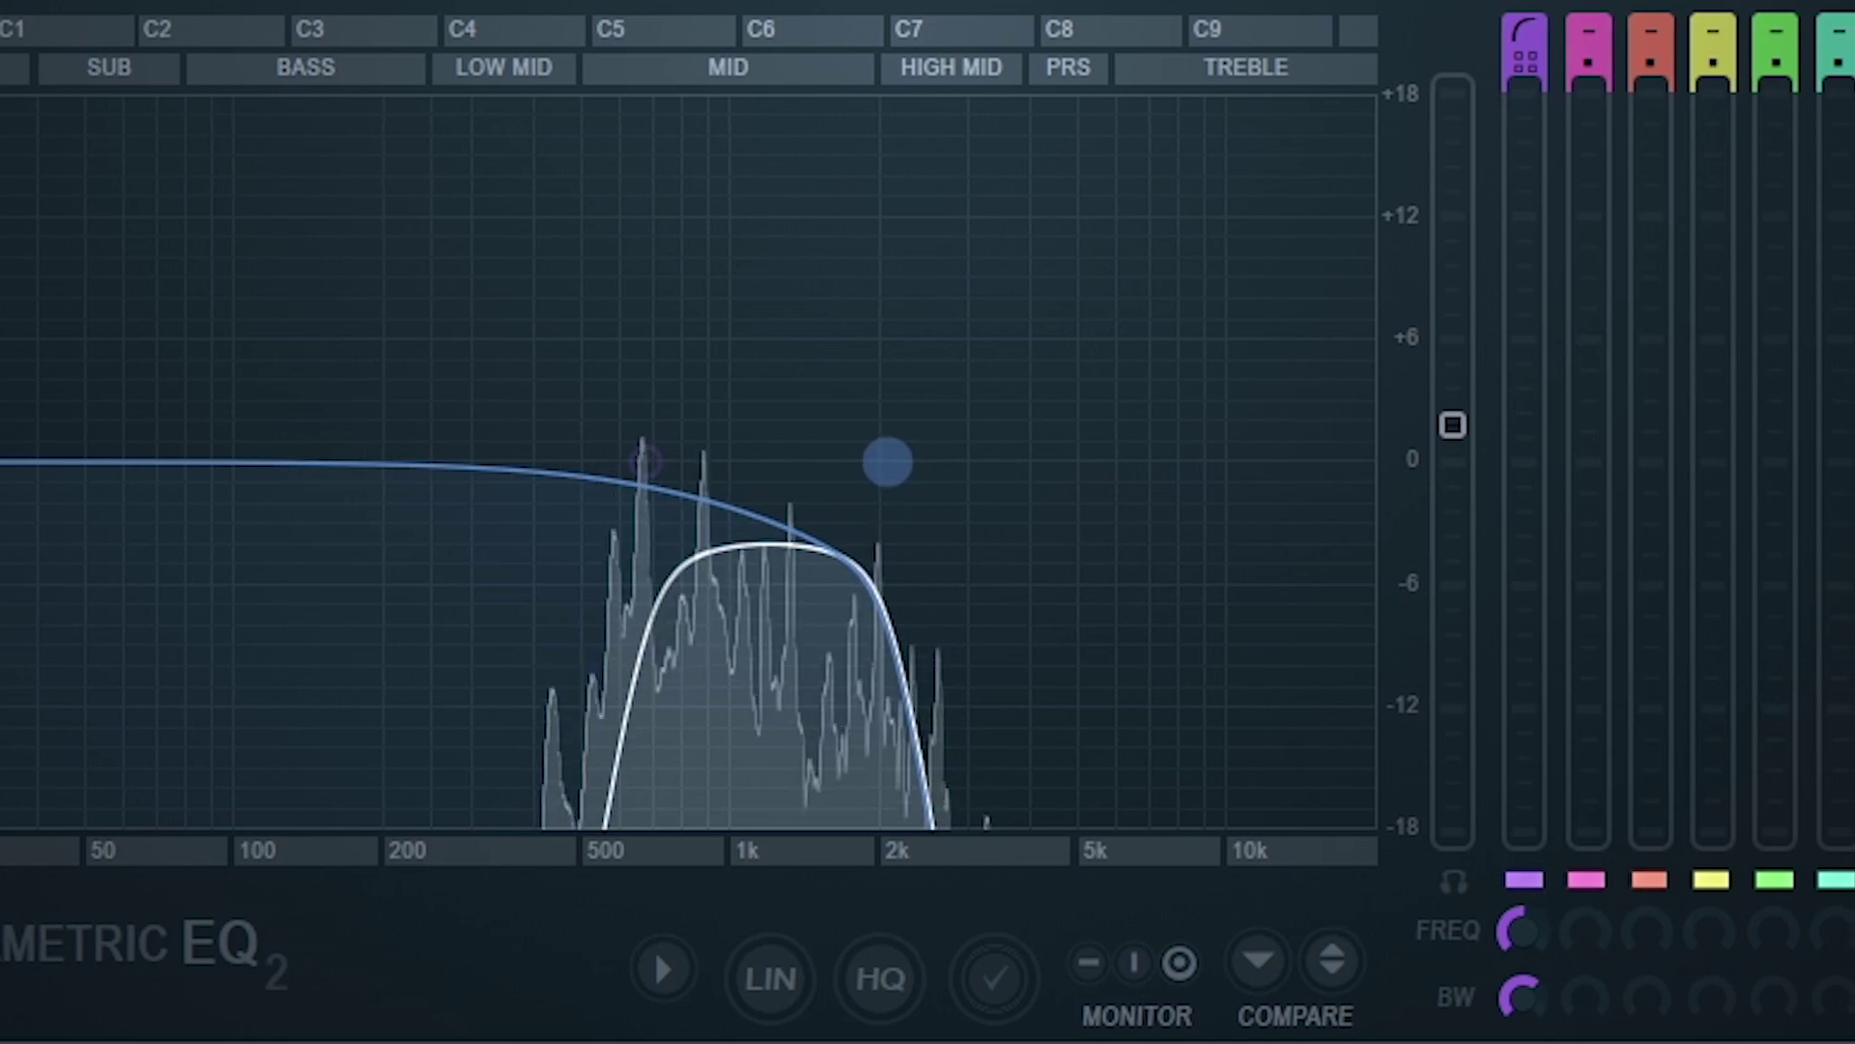
pyautogui.moveTo(1450, 430); pyautogui.dragTo(1407, 319)
pyautogui.moveTo(599, 459); pyautogui.dragTo(645, 461)
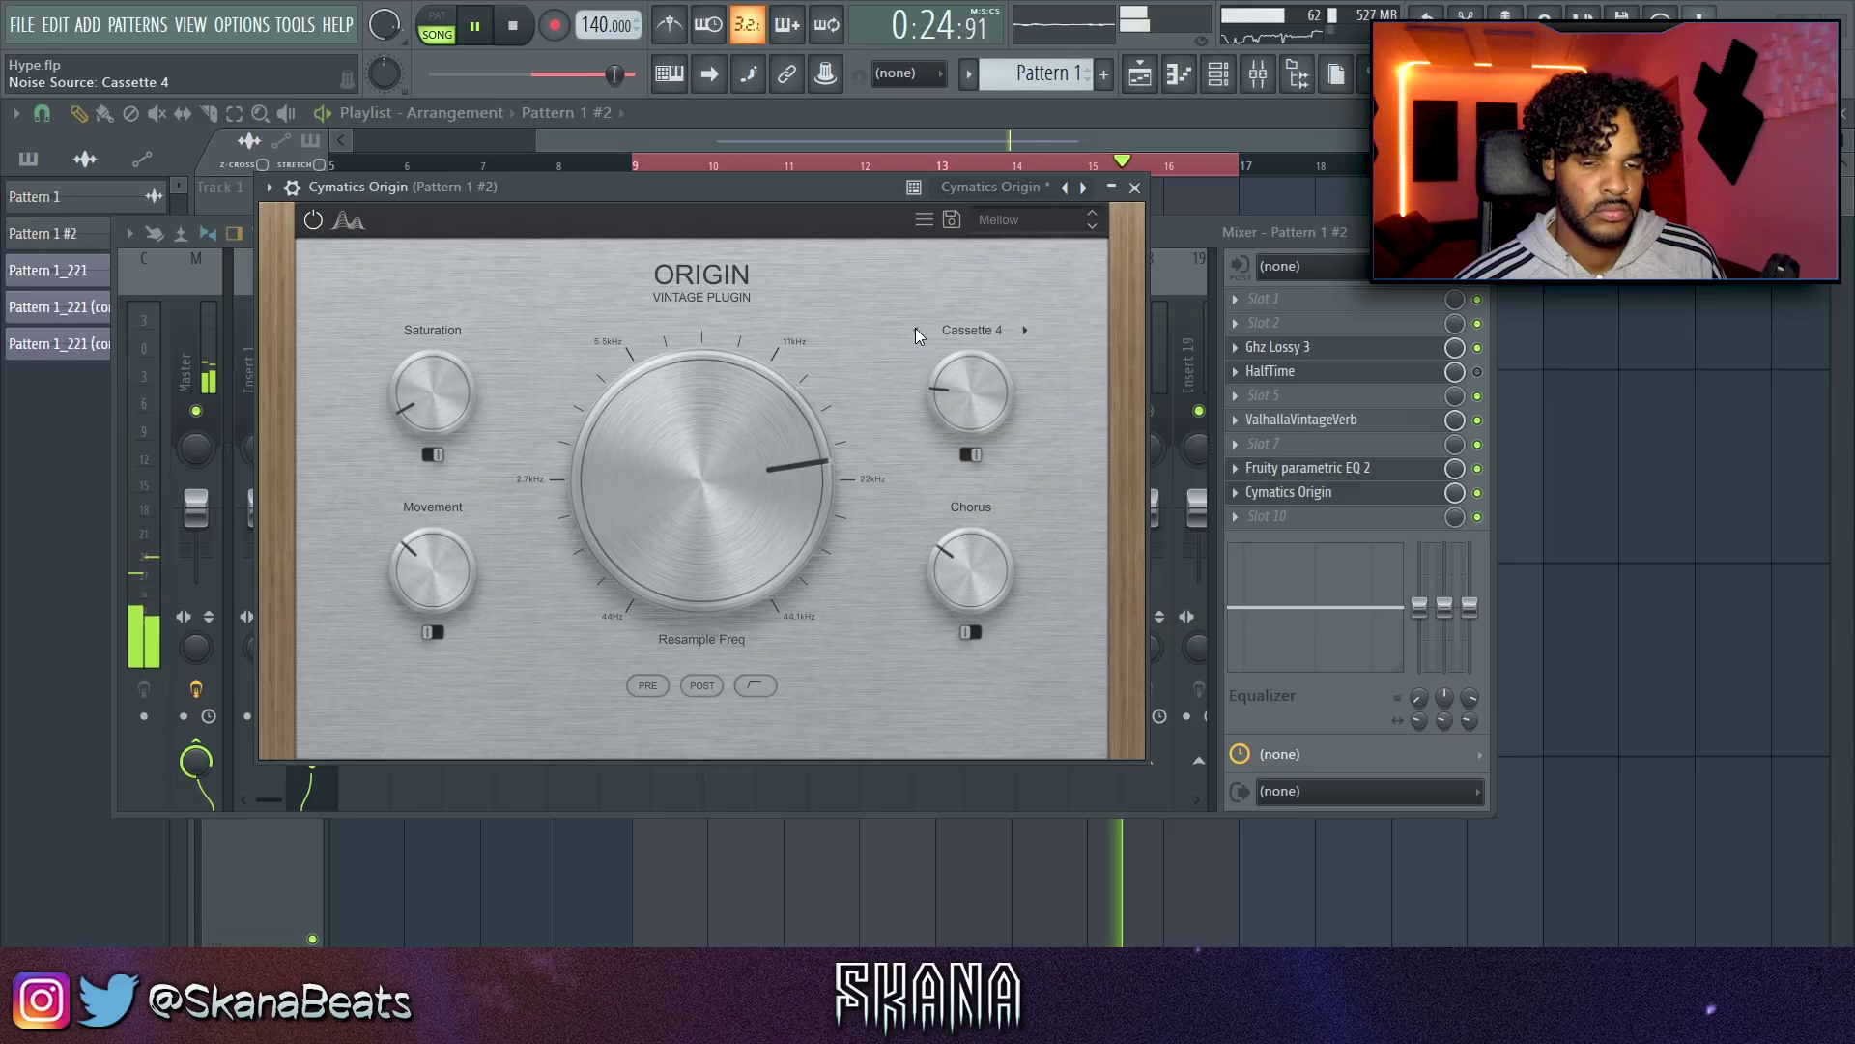
# Step: Pick an earlier noise source in Cymatics Origin and raise its noise level slightly
pyautogui.click(915, 329)
pyautogui.click(916, 329)
pyautogui.moveTo(982, 390); pyautogui.dragTo(972, 377)
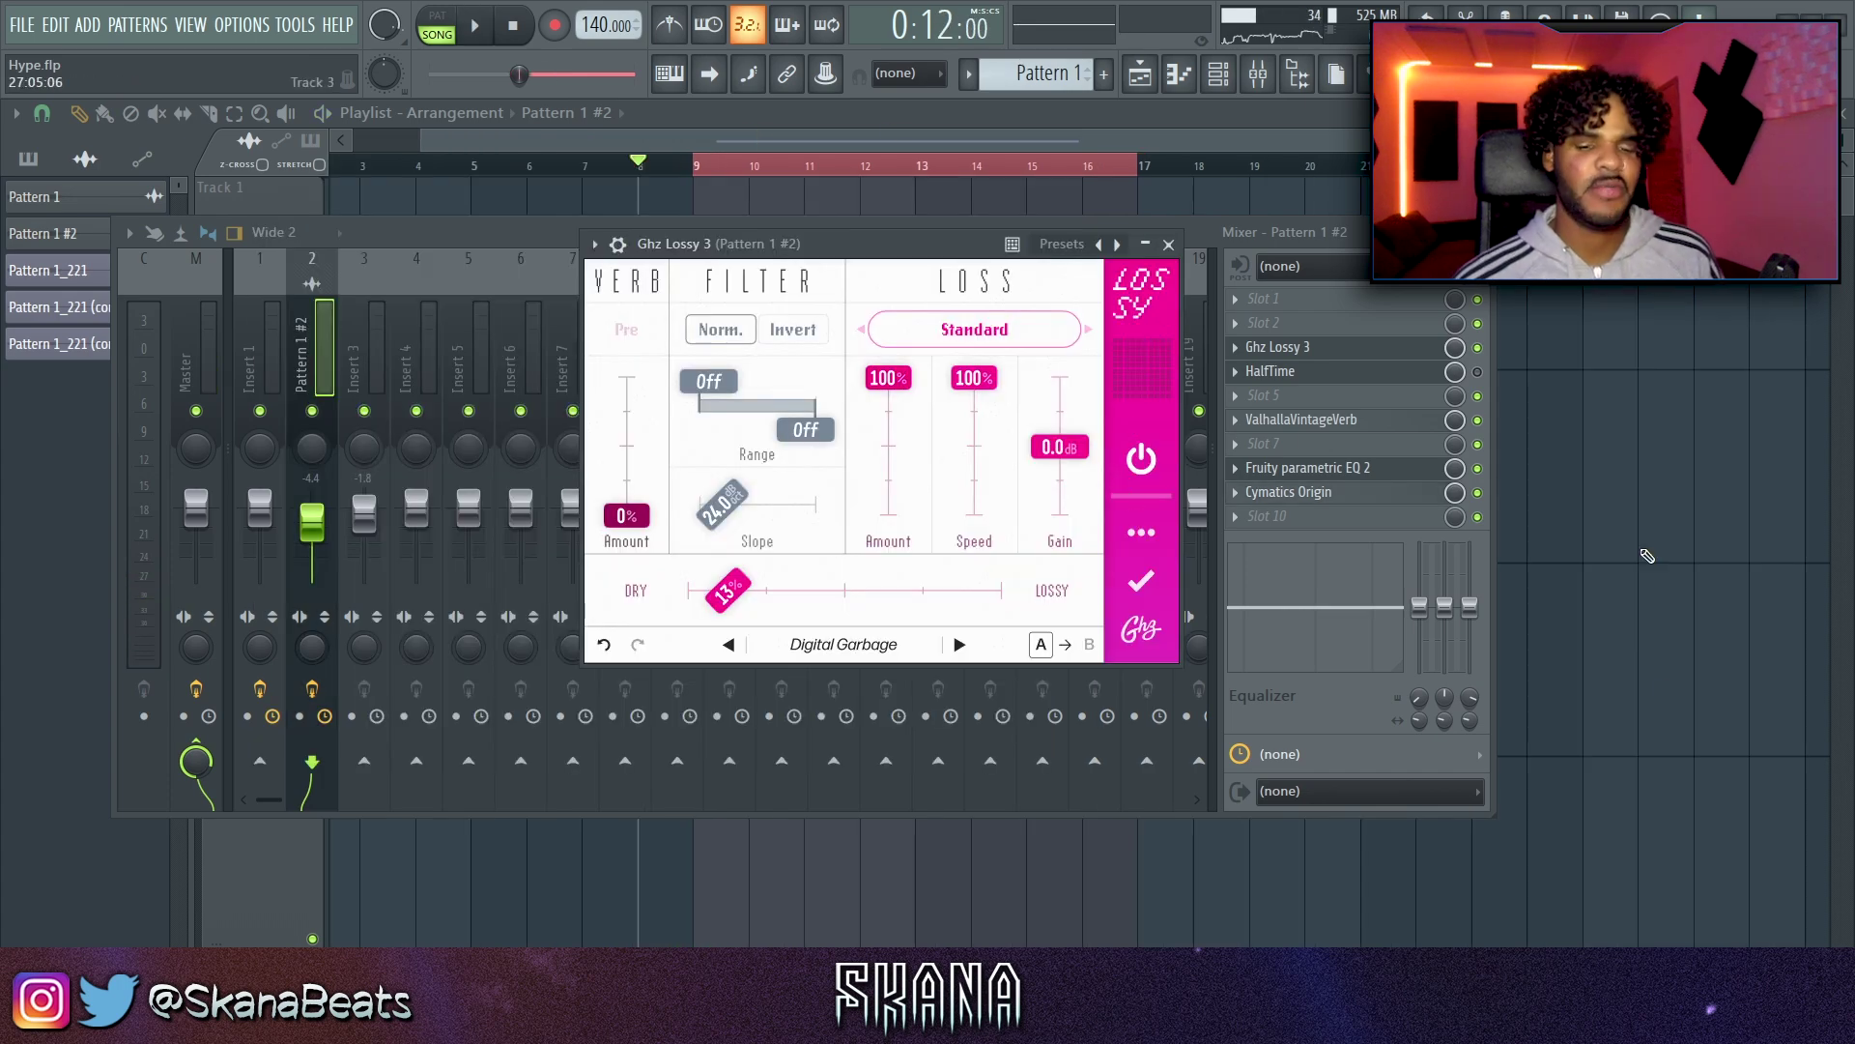
# Step: Review the ValhallaVintageVerb, Parametric EQ 2 and Cymatics Origin settings on the Pattern 1 #2 mixer track
pyautogui.click(1348, 420)
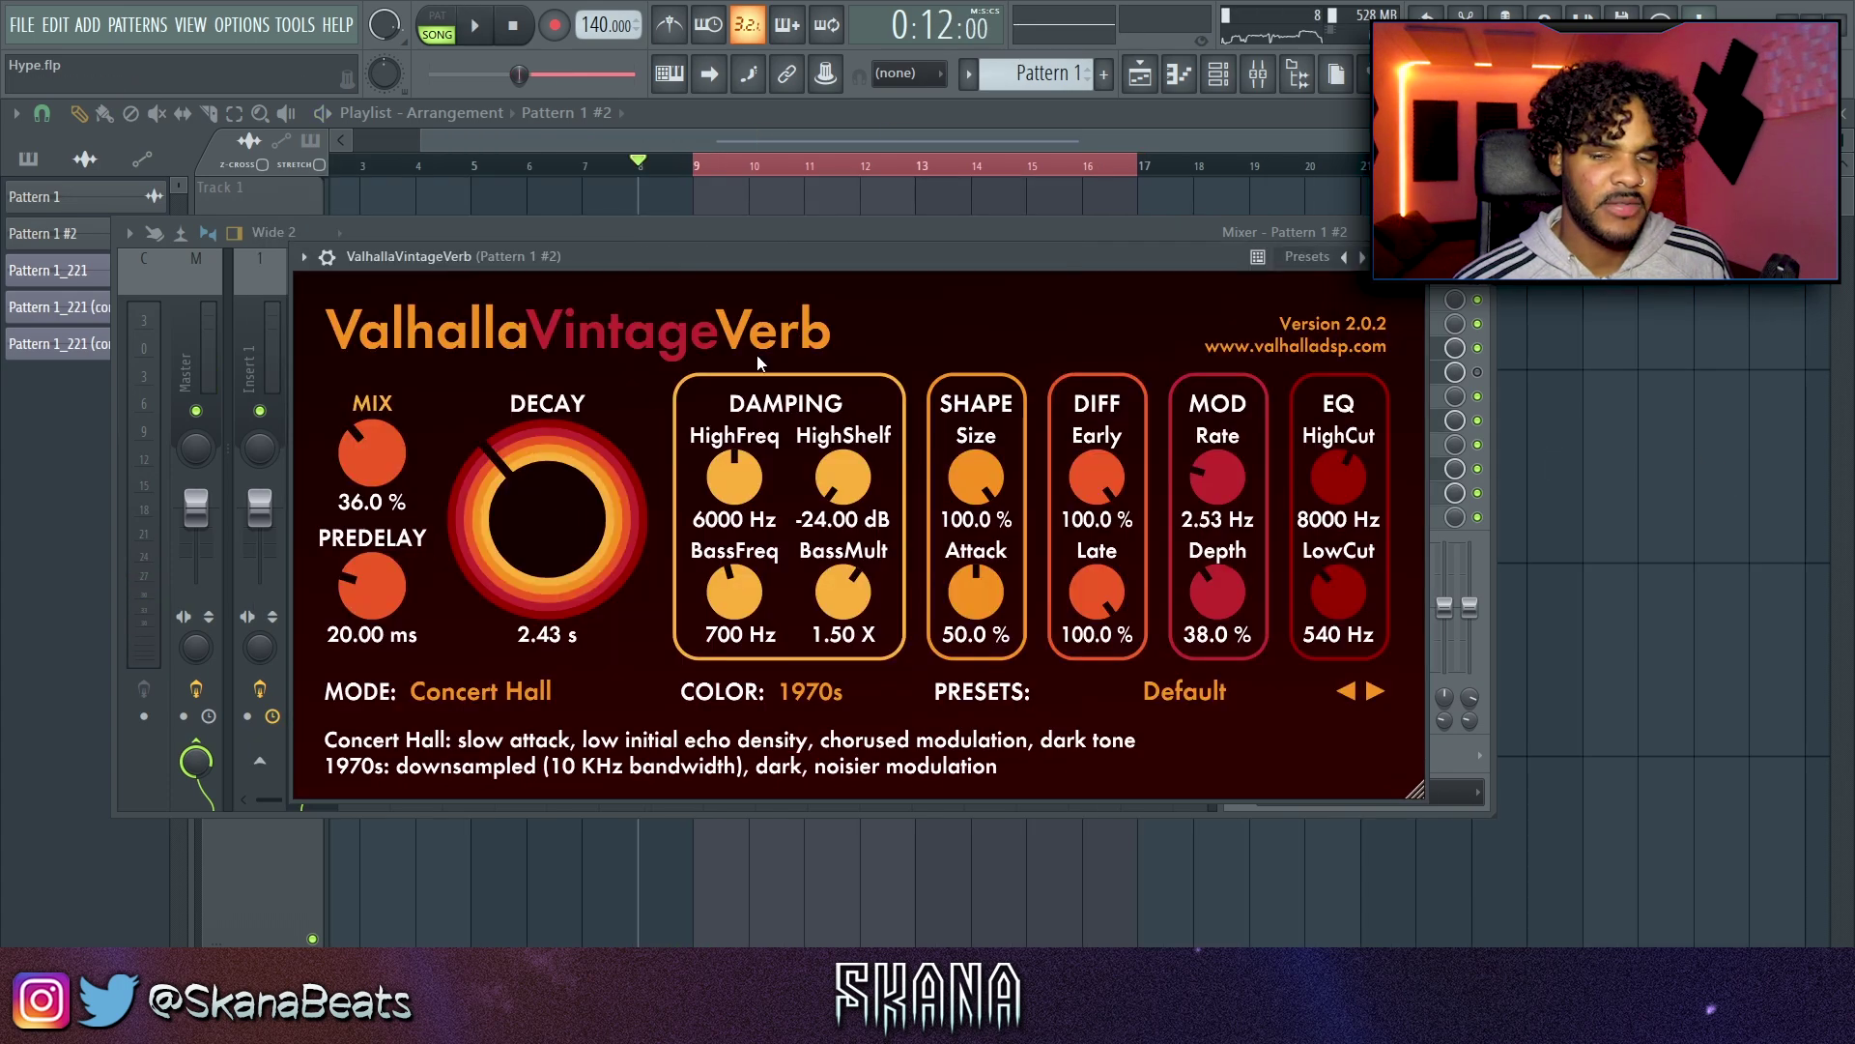
pyautogui.click(1435, 422)
pyautogui.click(1329, 469)
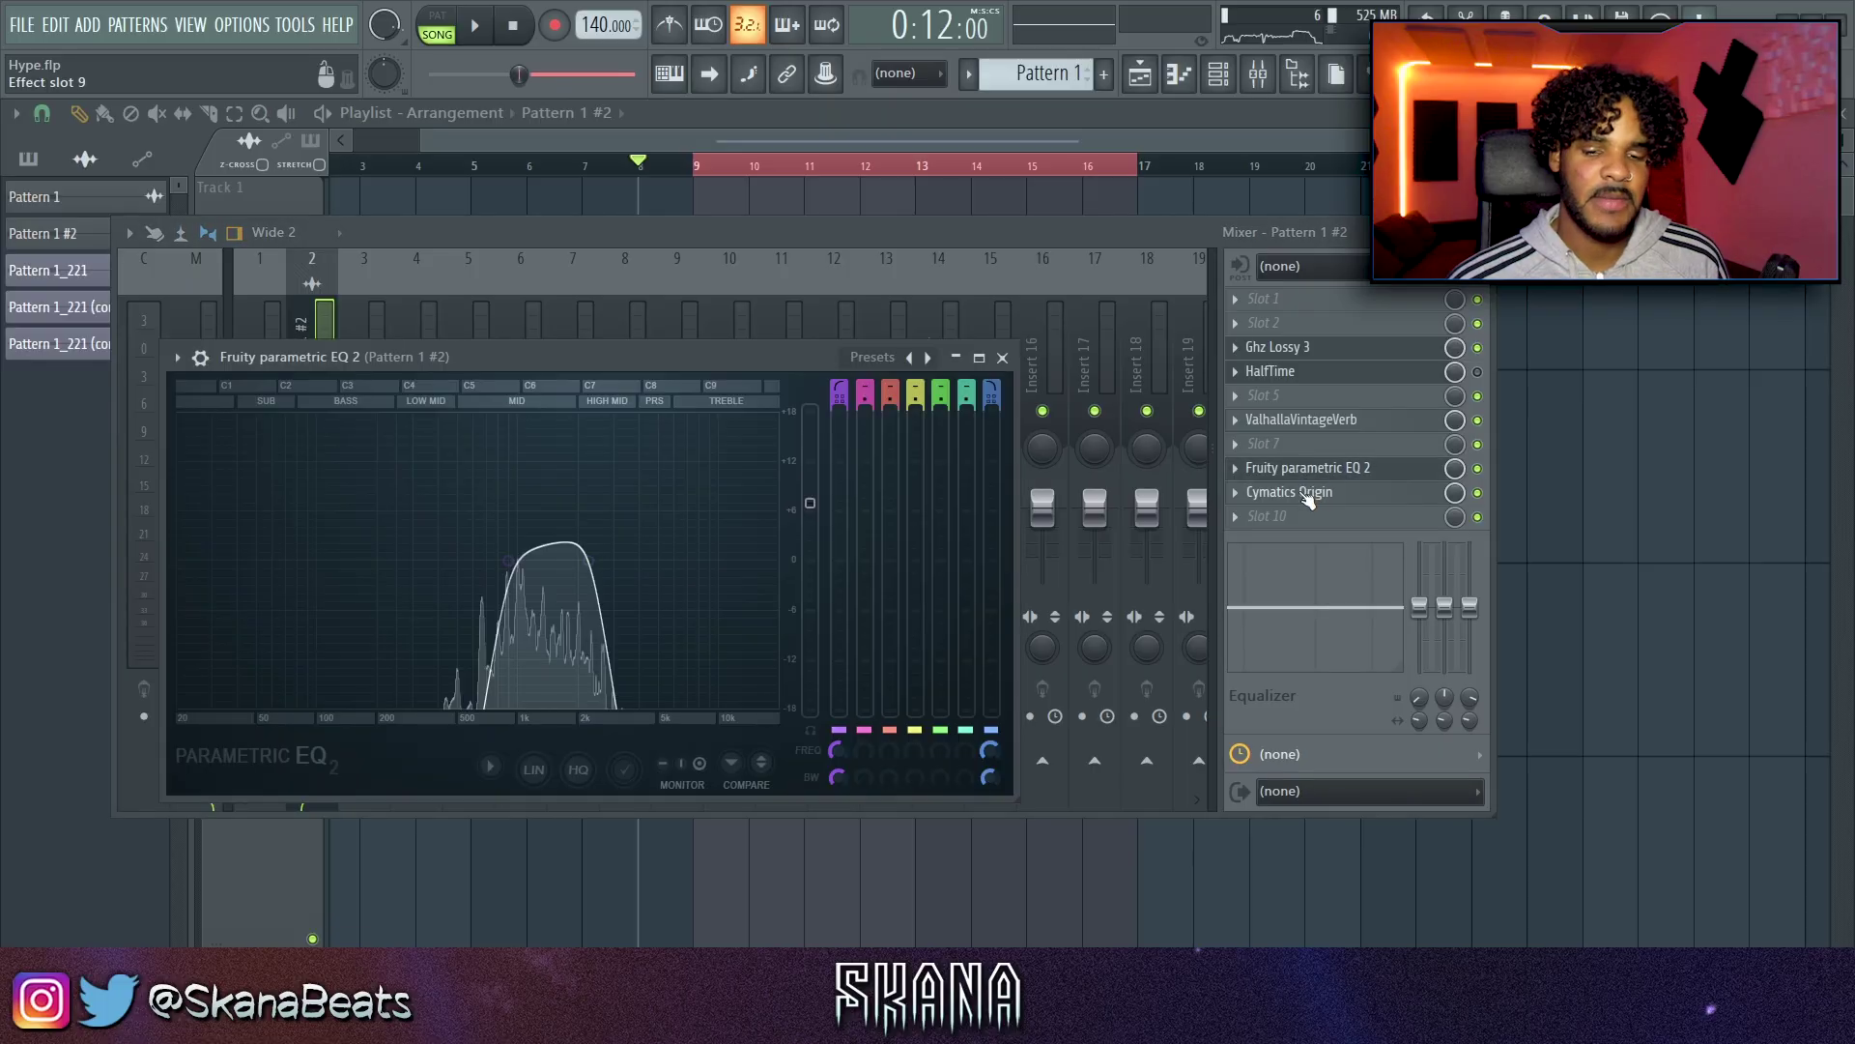
pyautogui.click(1305, 493)
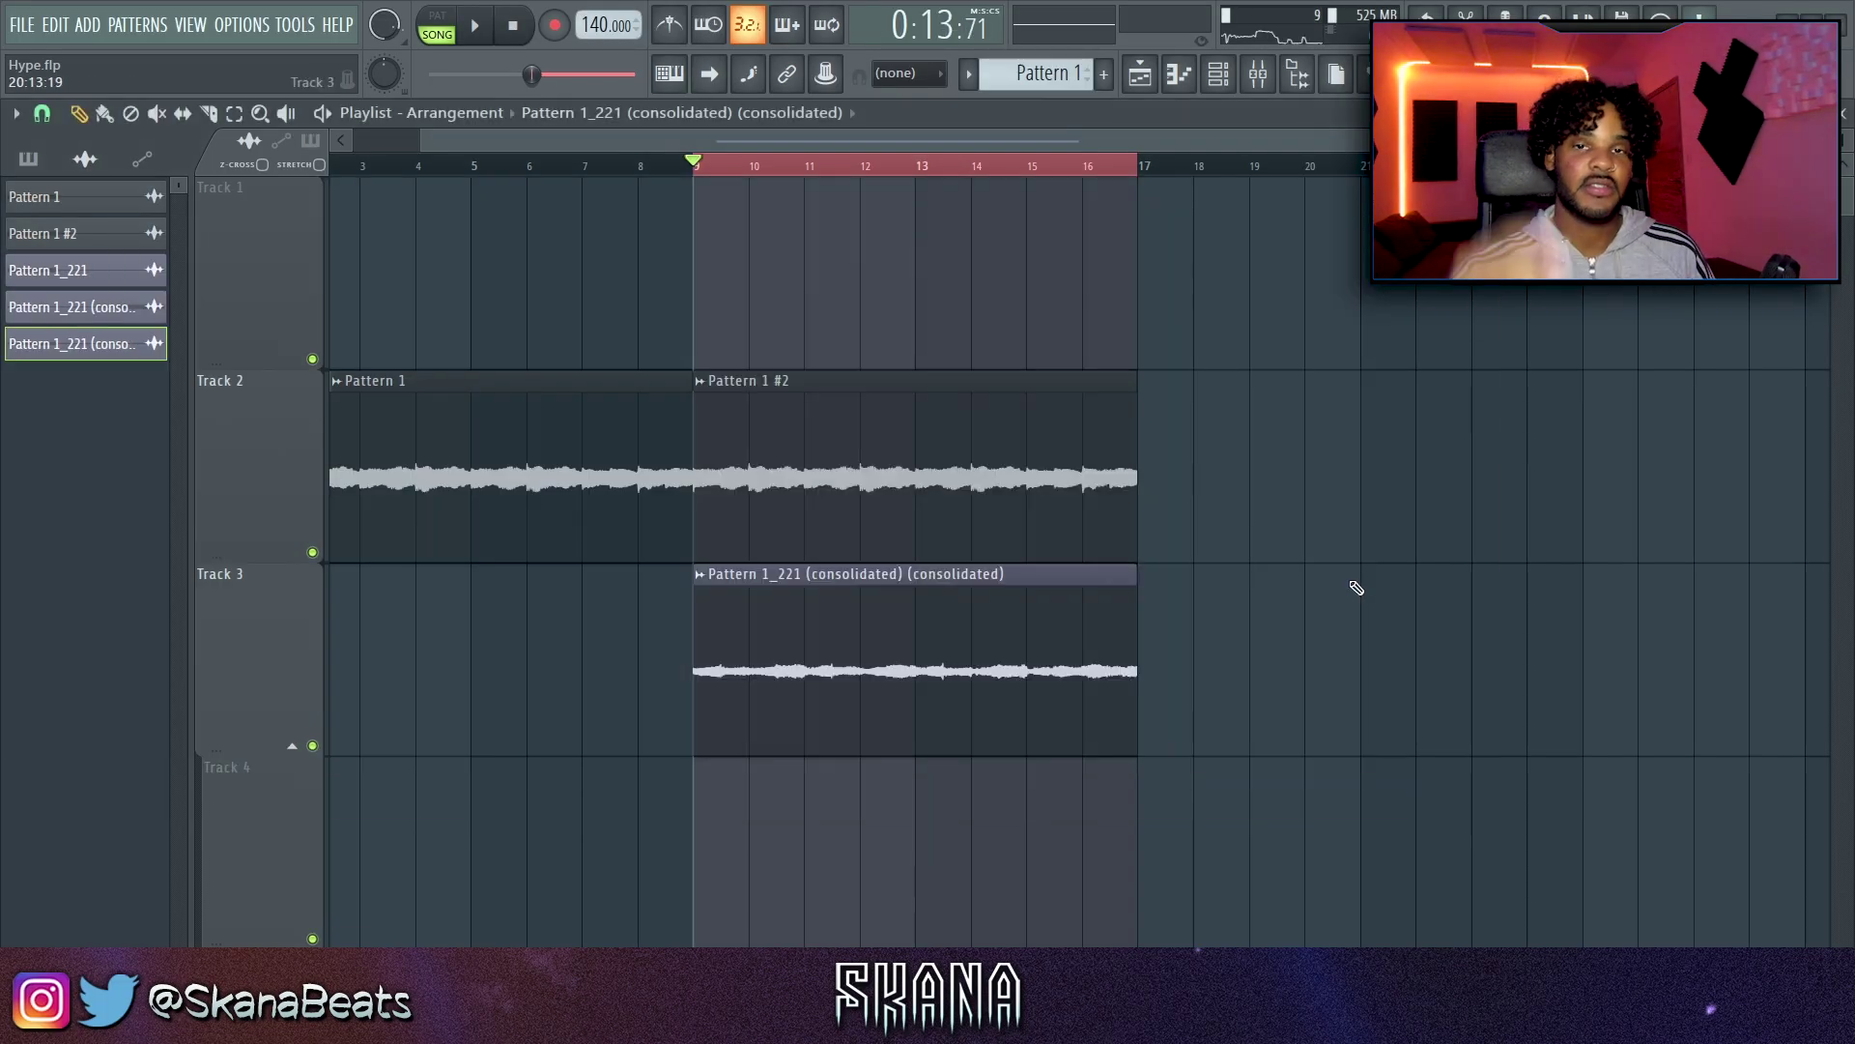
# Step: Run one of the project macros while the consolidated clips play
pyautogui.moveTo(820, 683); pyautogui.dragTo(935, 661)
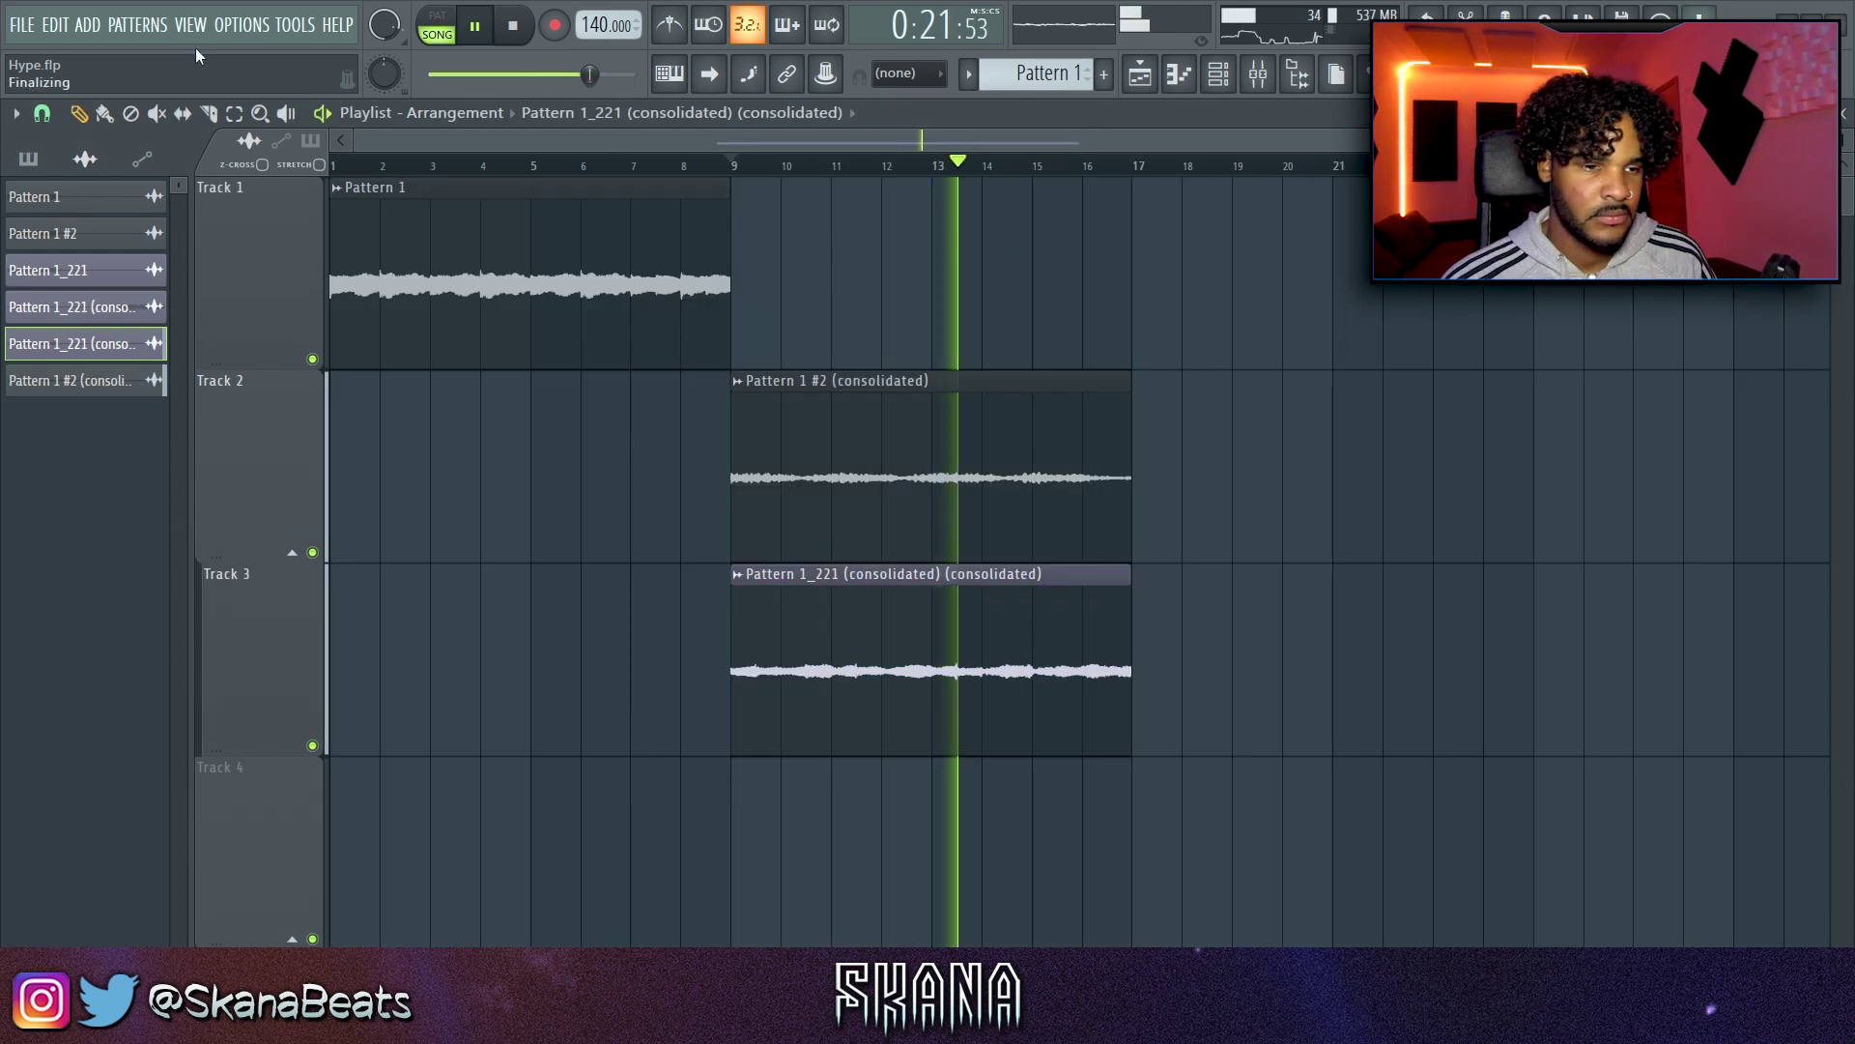
pyautogui.click(294, 24)
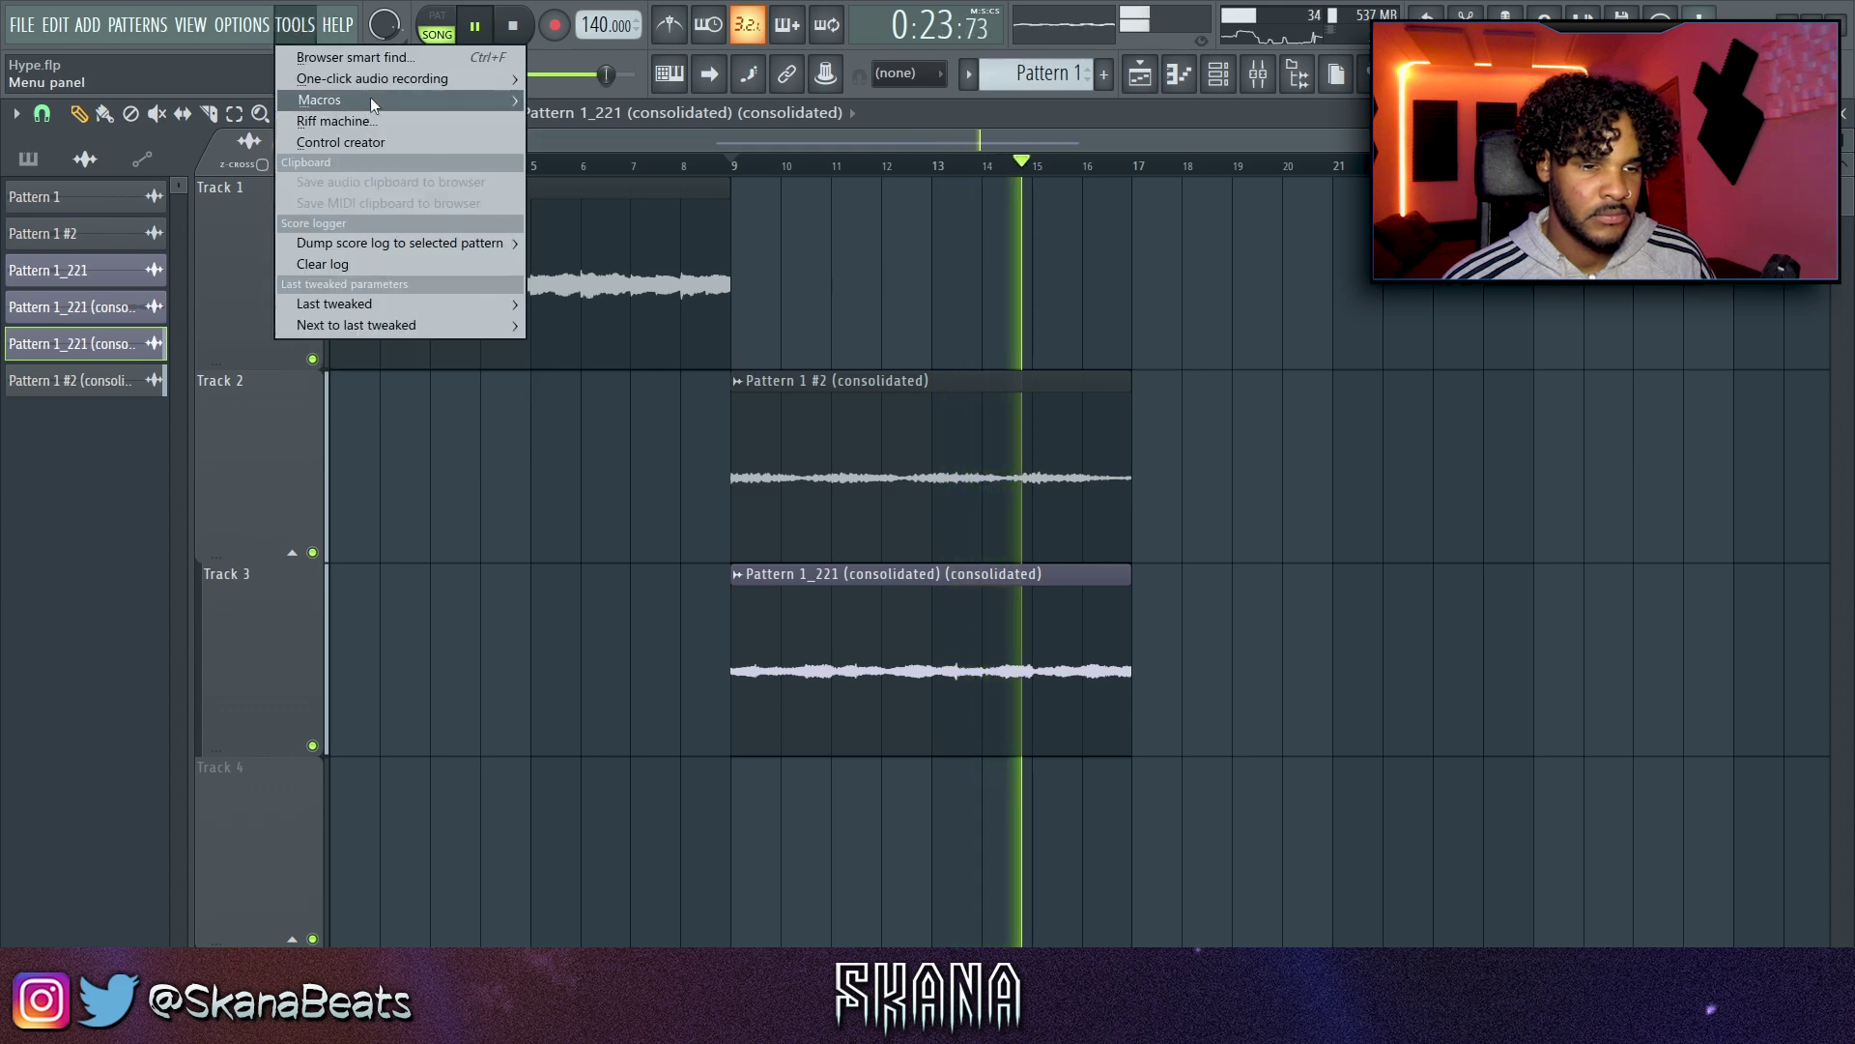
pyautogui.moveTo(371, 101)
pyautogui.click(698, 259)
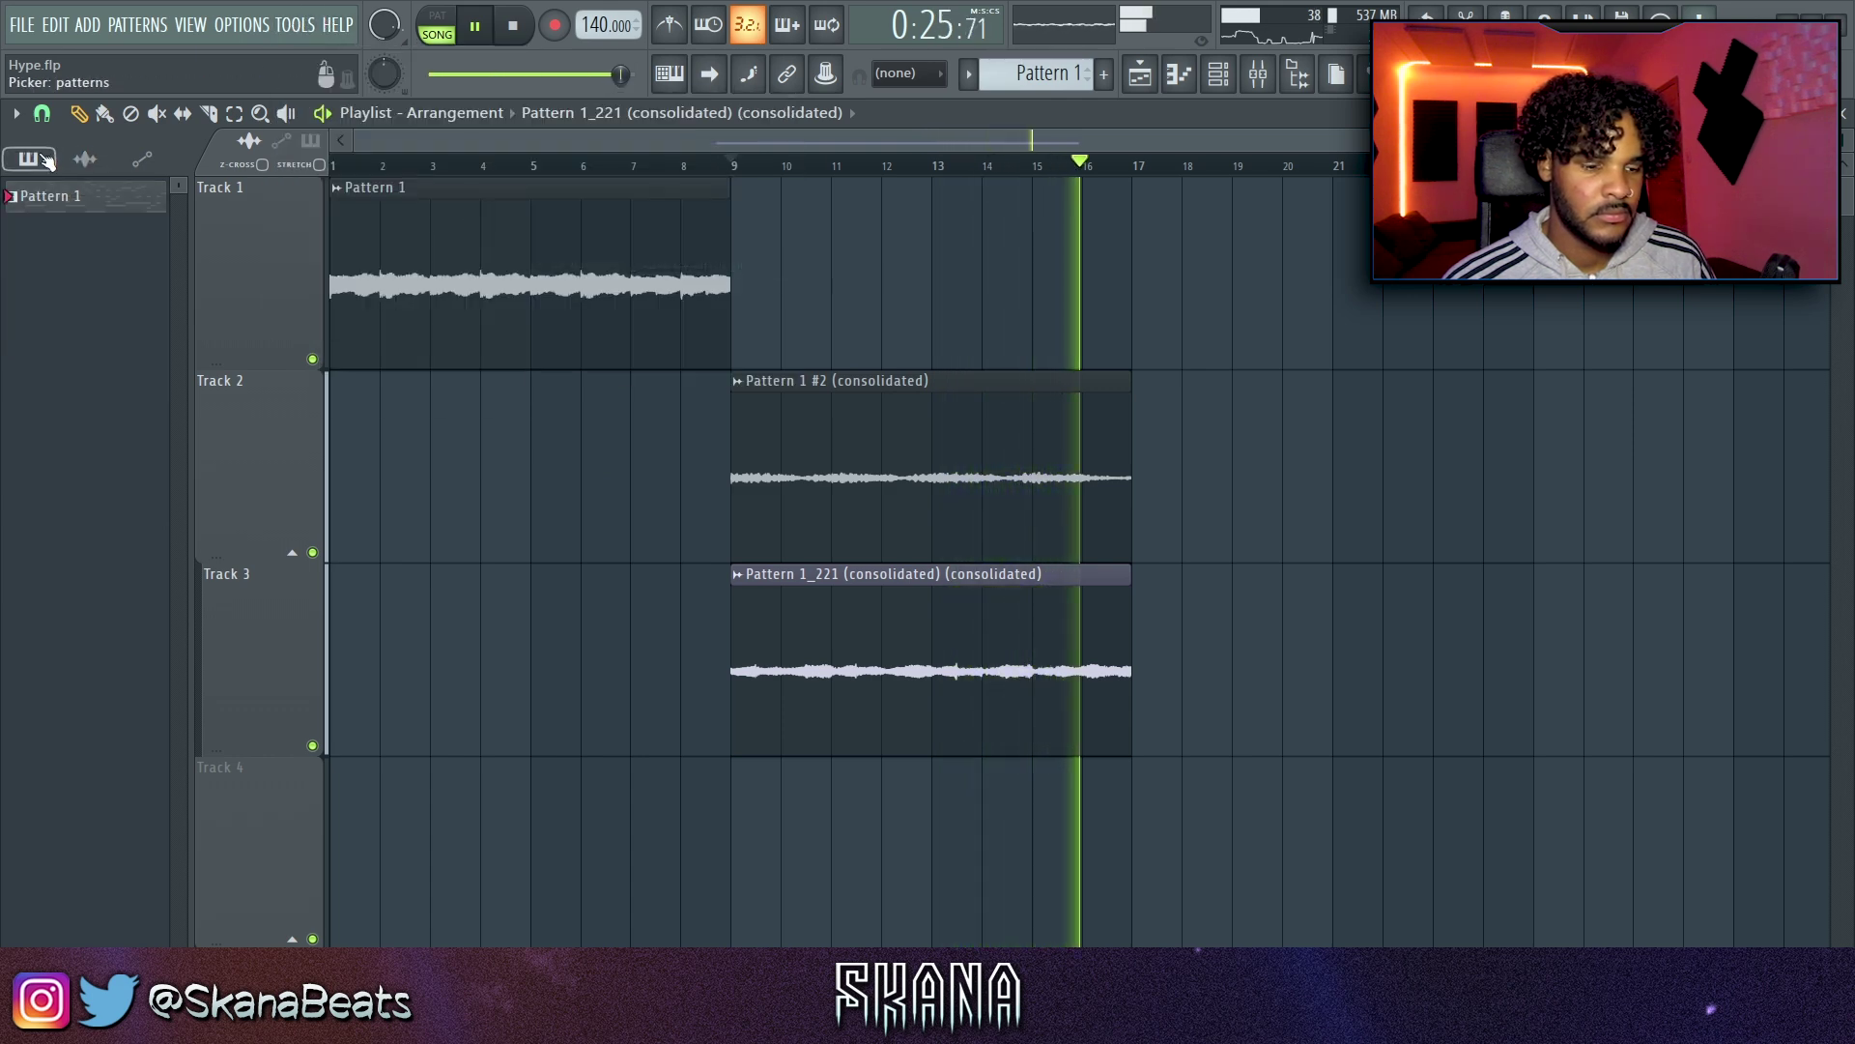
# Step: Load the AC.Nylon Harm preset from Purity's Guitar & Plucked category and return to its piano roll
pyautogui.rightClick(229, 474)
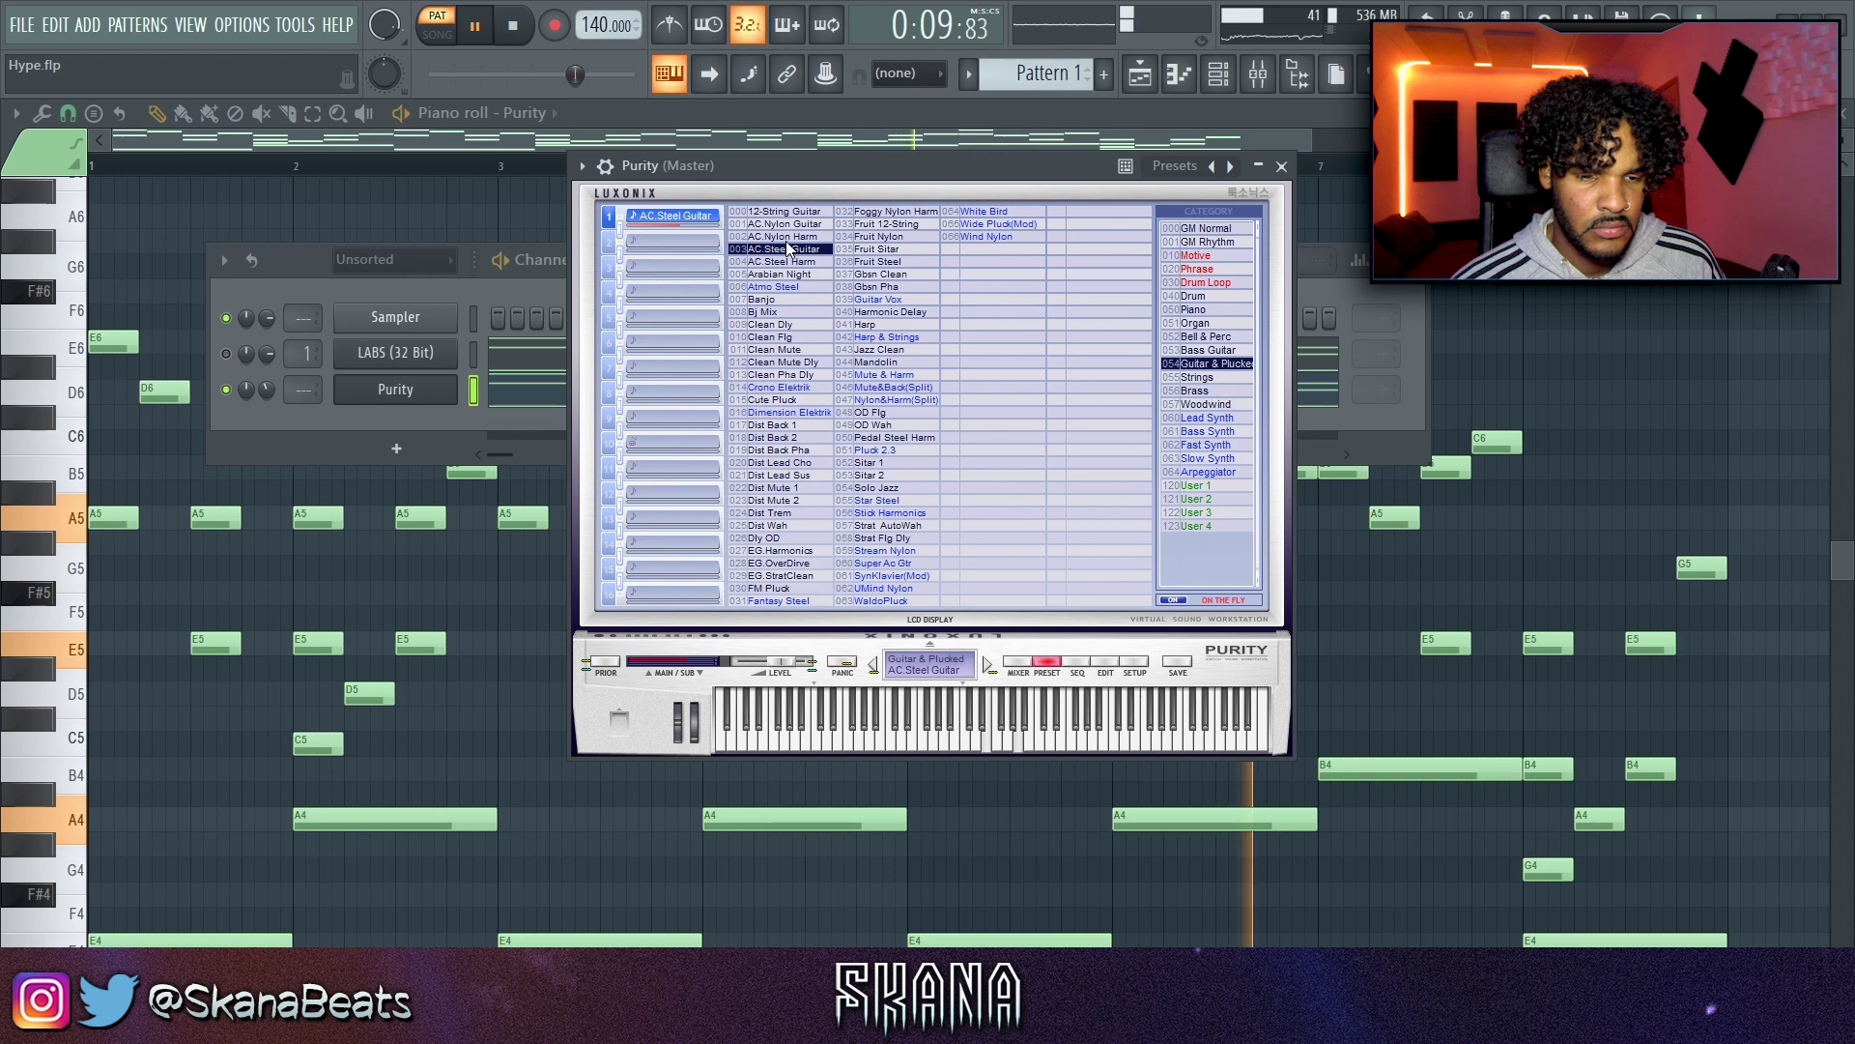
pyautogui.click(784, 237)
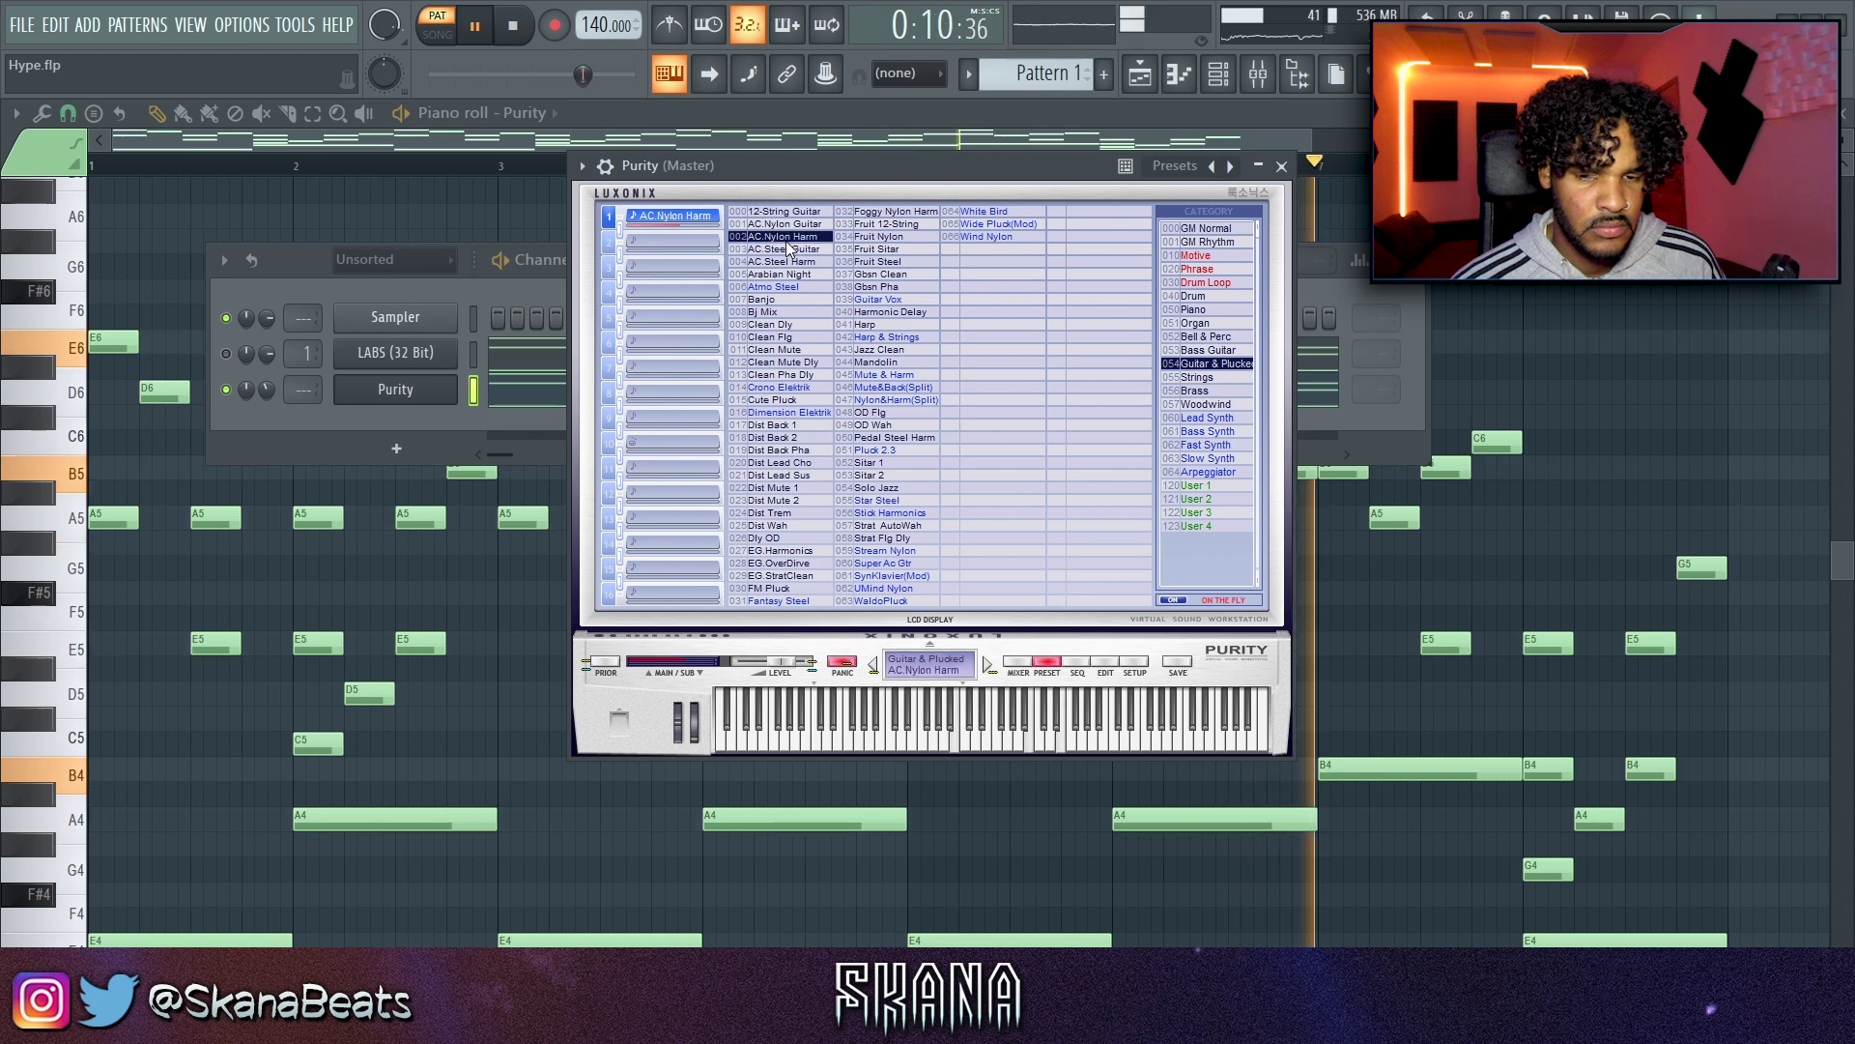
pyautogui.click(1525, 368)
pyautogui.scroll(-2, 1525, 368)
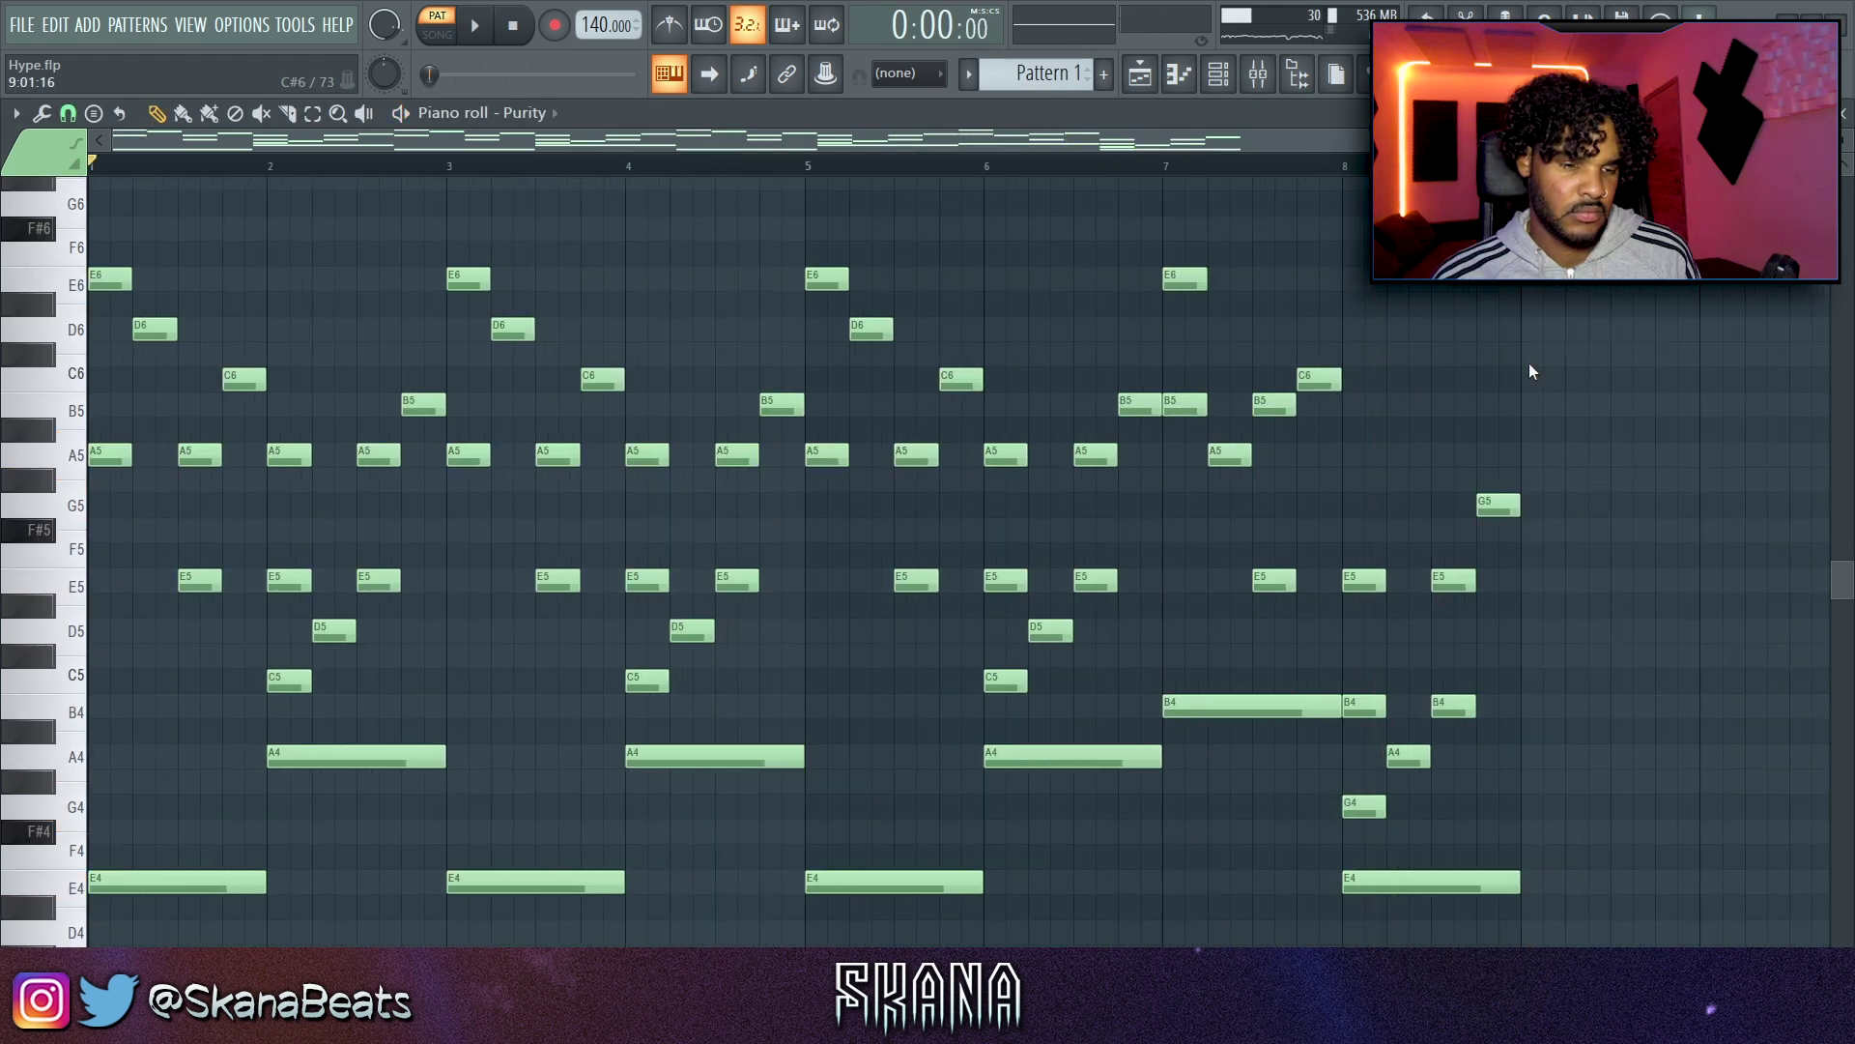
# Step: Apply the Strumizer to the Purity notes with alternate direction and chop chords enabled
pyautogui.hotkey('alt', 's')
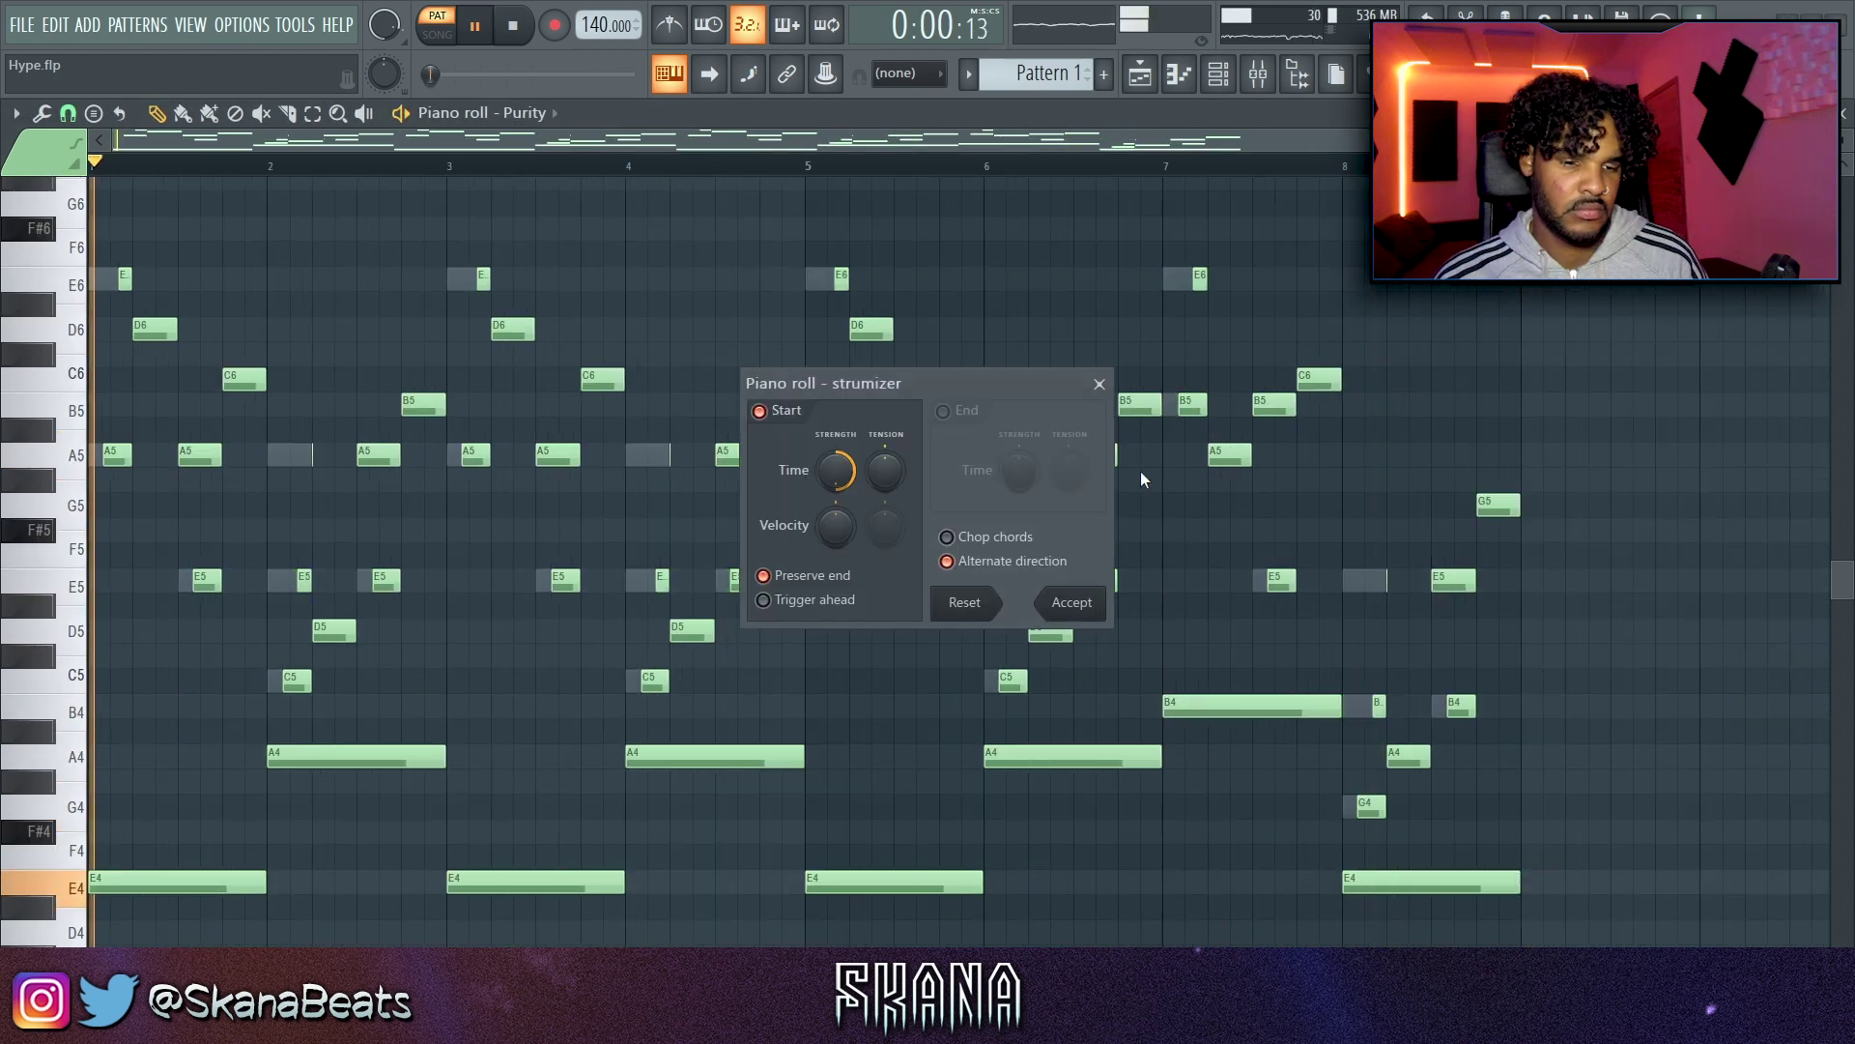
pyautogui.click(1005, 543)
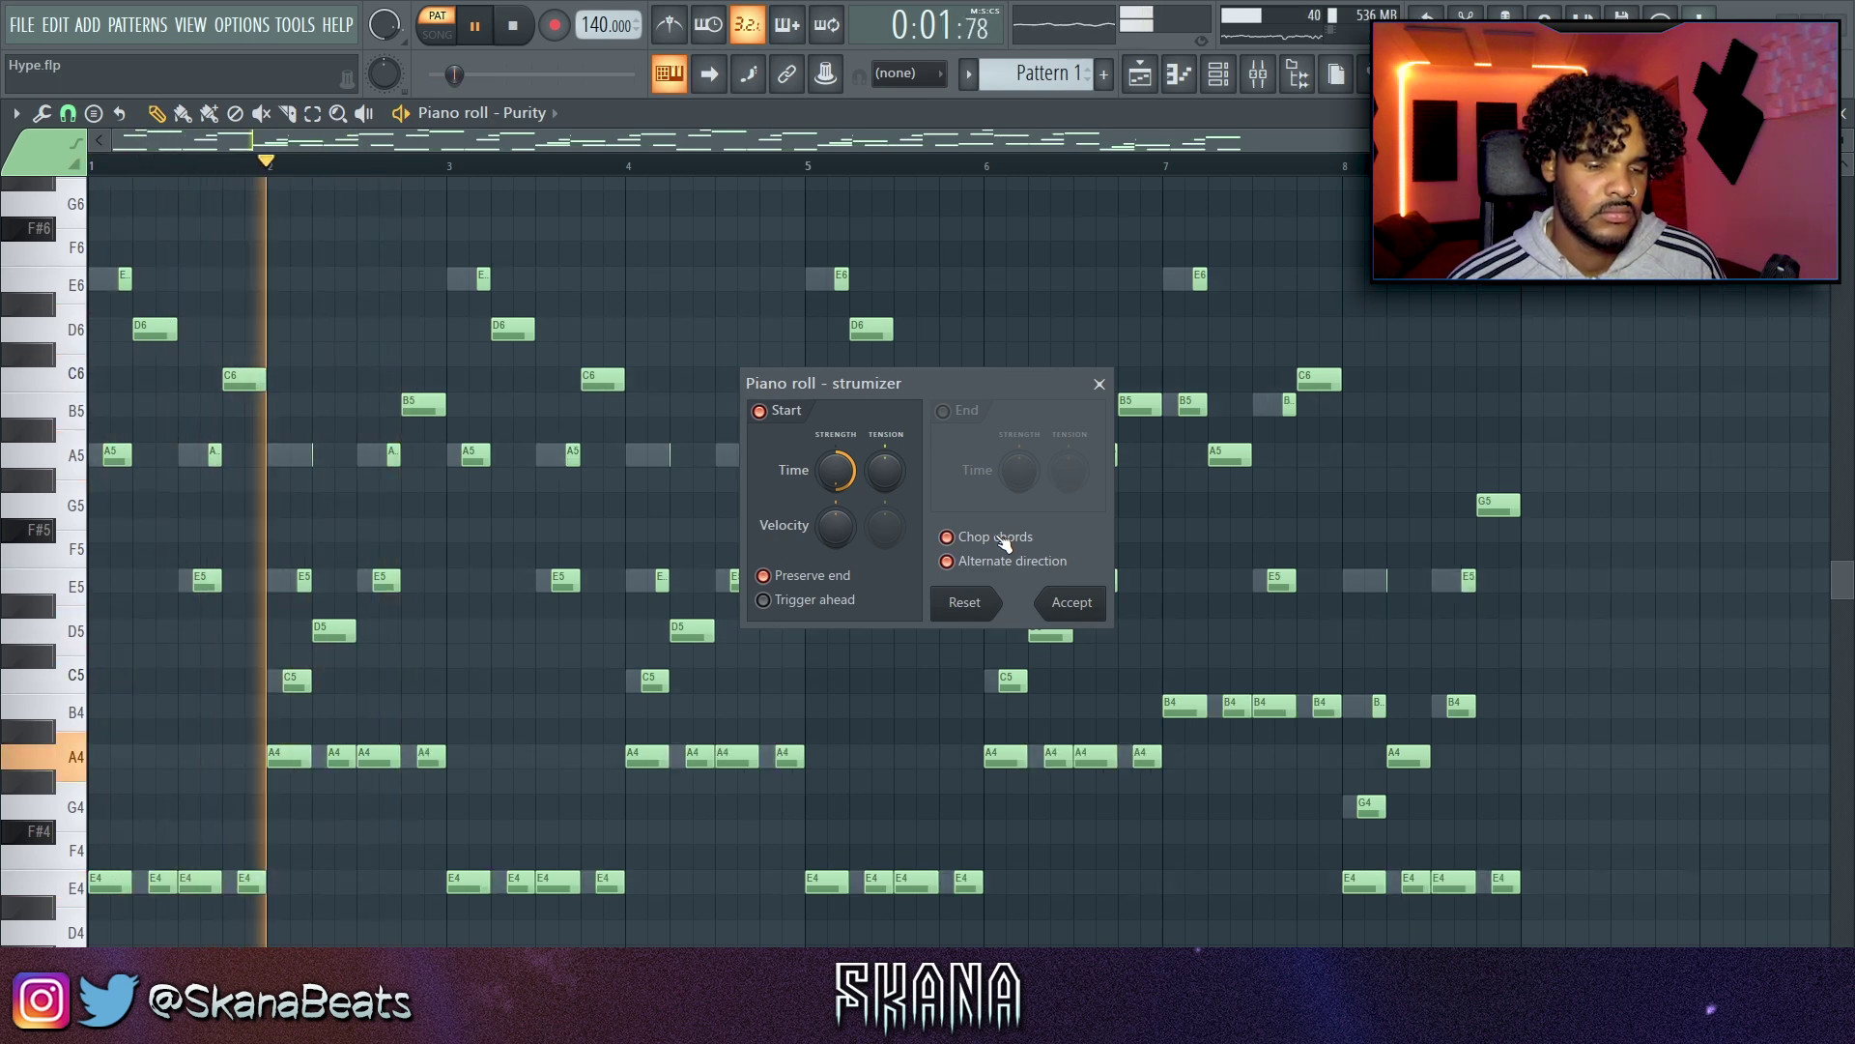
pyautogui.click(1068, 602)
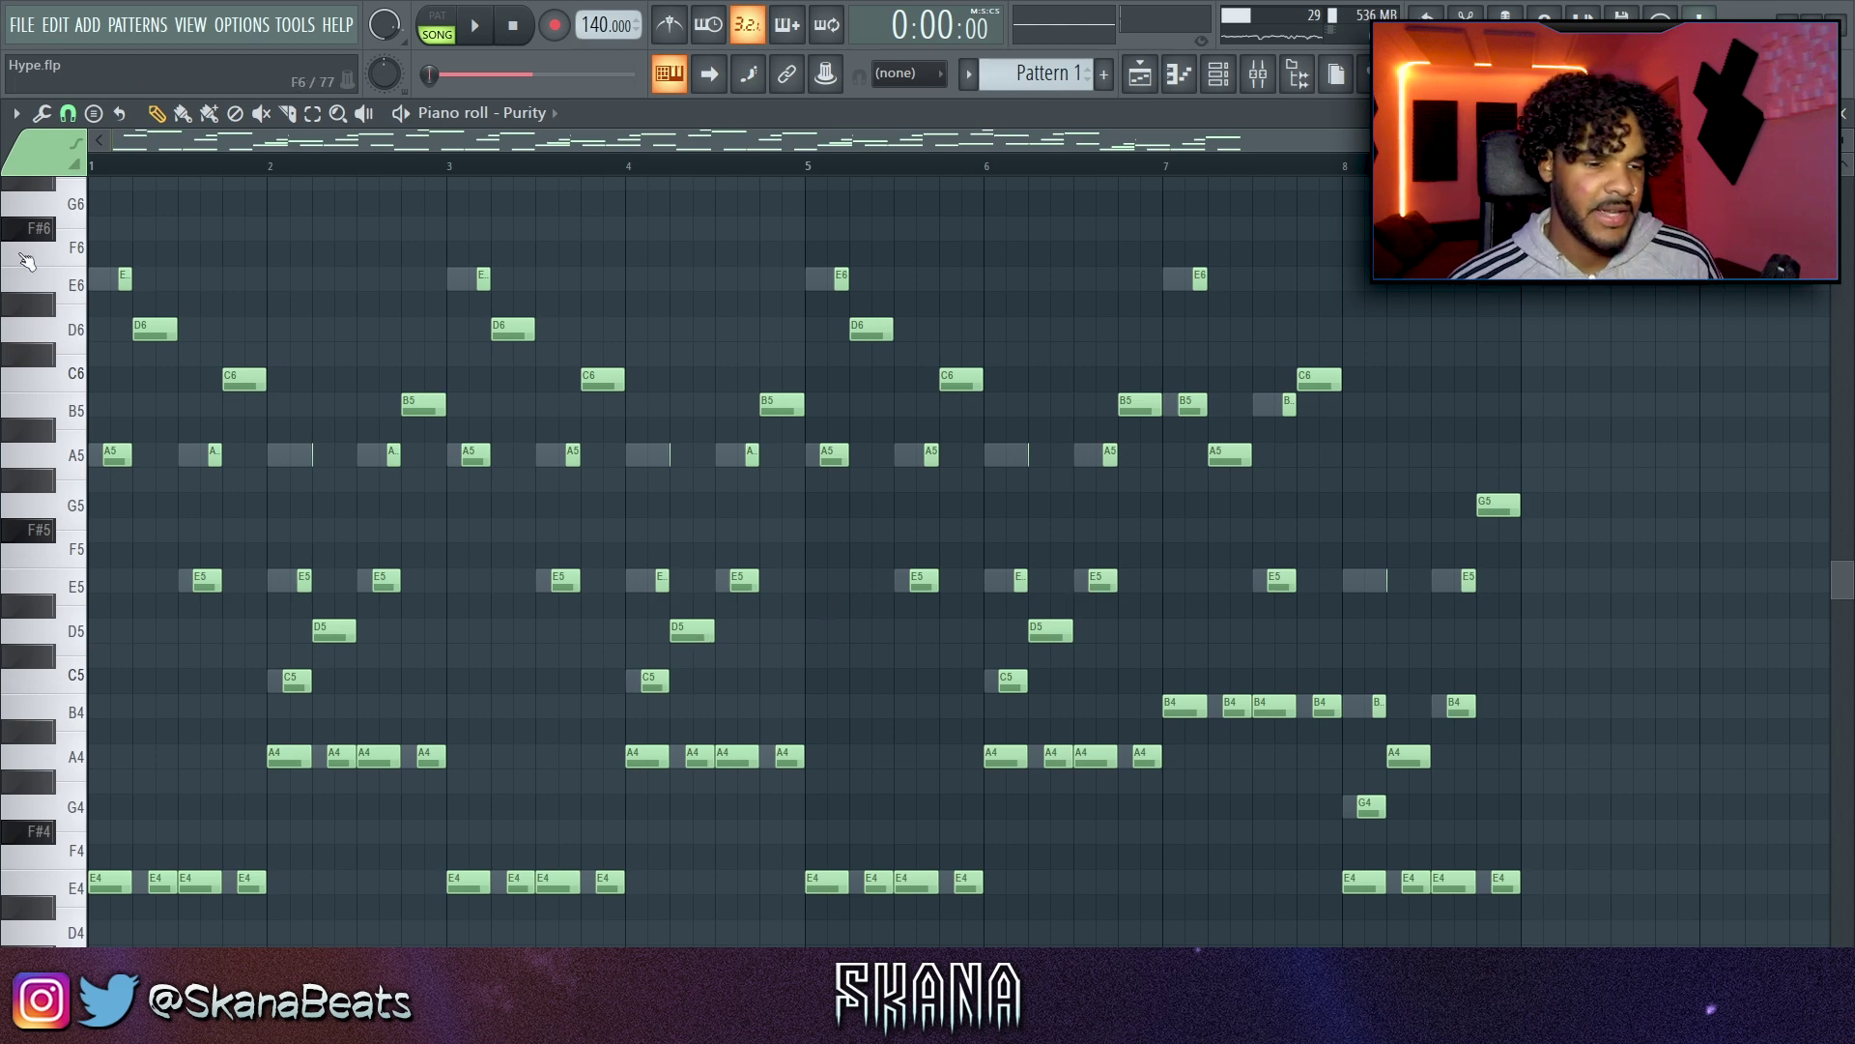
# Step: Delete the upper melody notes from the Purity pattern and transpose the remaining chopped bass line down one octave
pyautogui.moveTo(77, 254); pyautogui.dragTo(116, 667)
pyautogui.press('Delete')
pyautogui.scroll(-3, 850, 541)
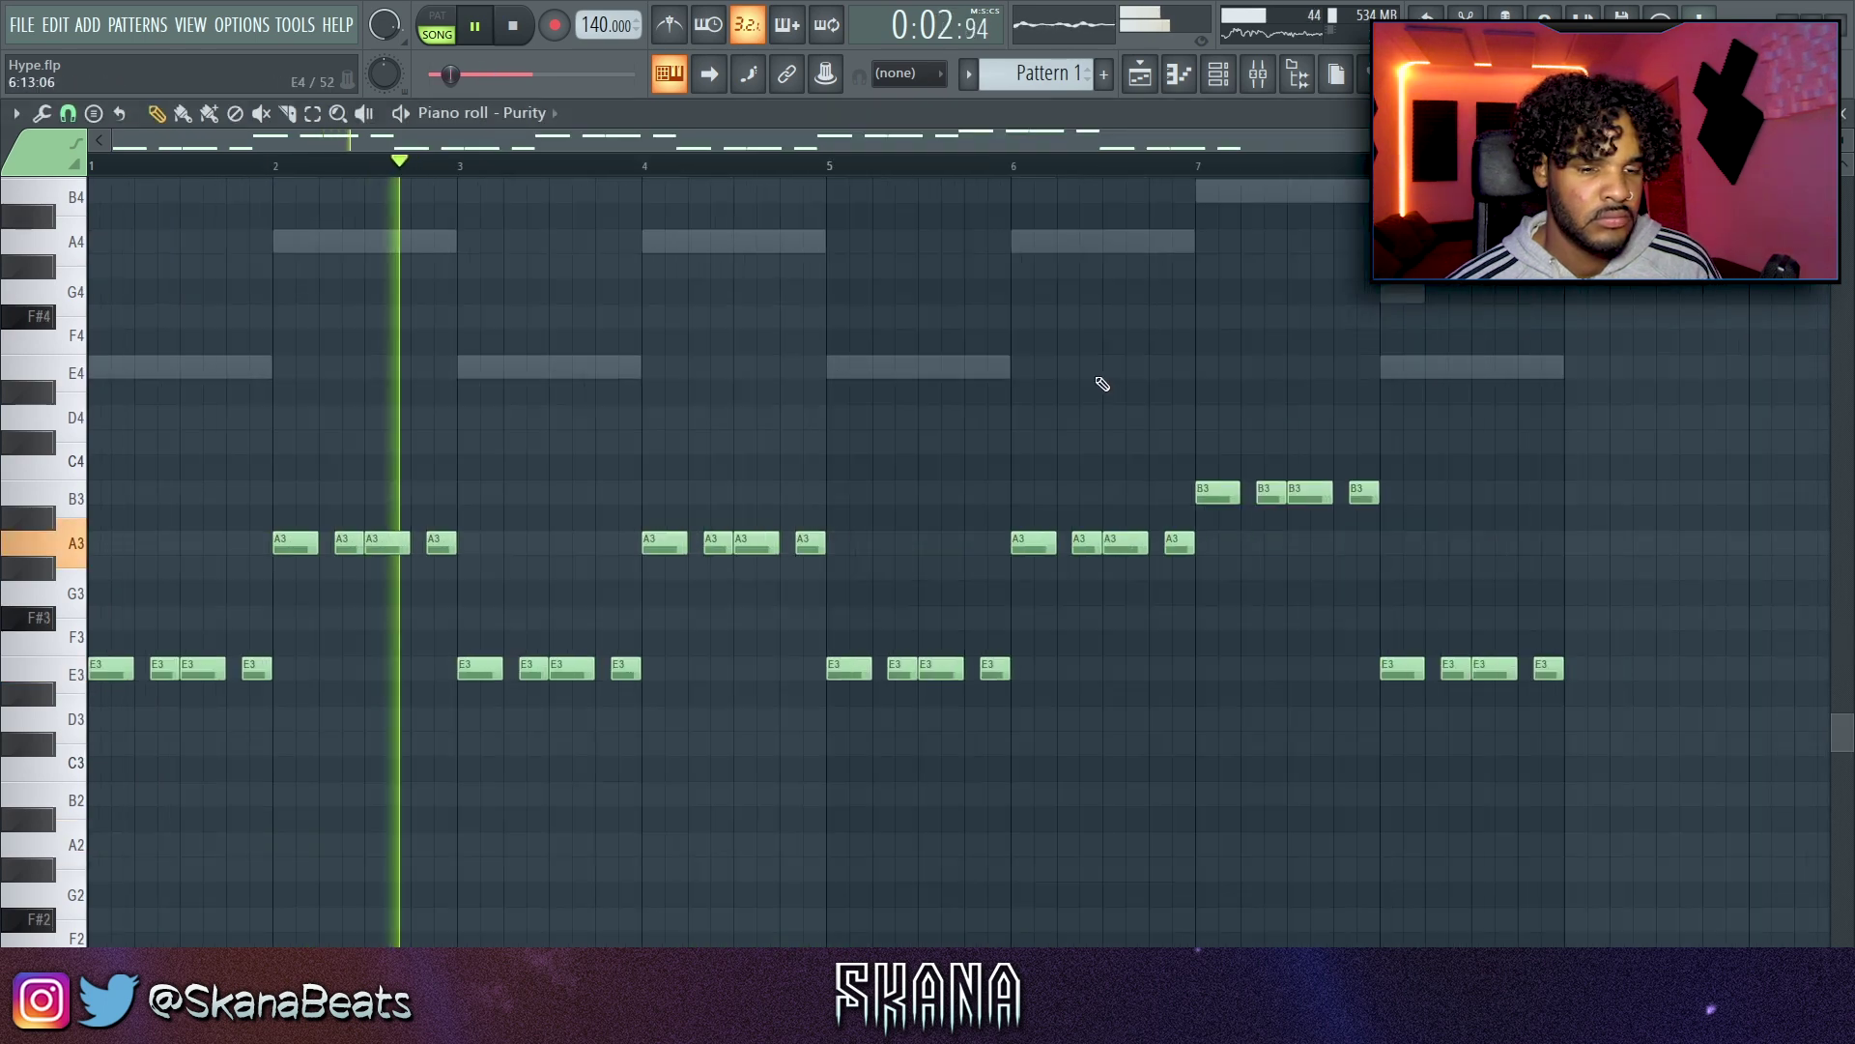
pyautogui.hotkey('ctrl', 'Down')
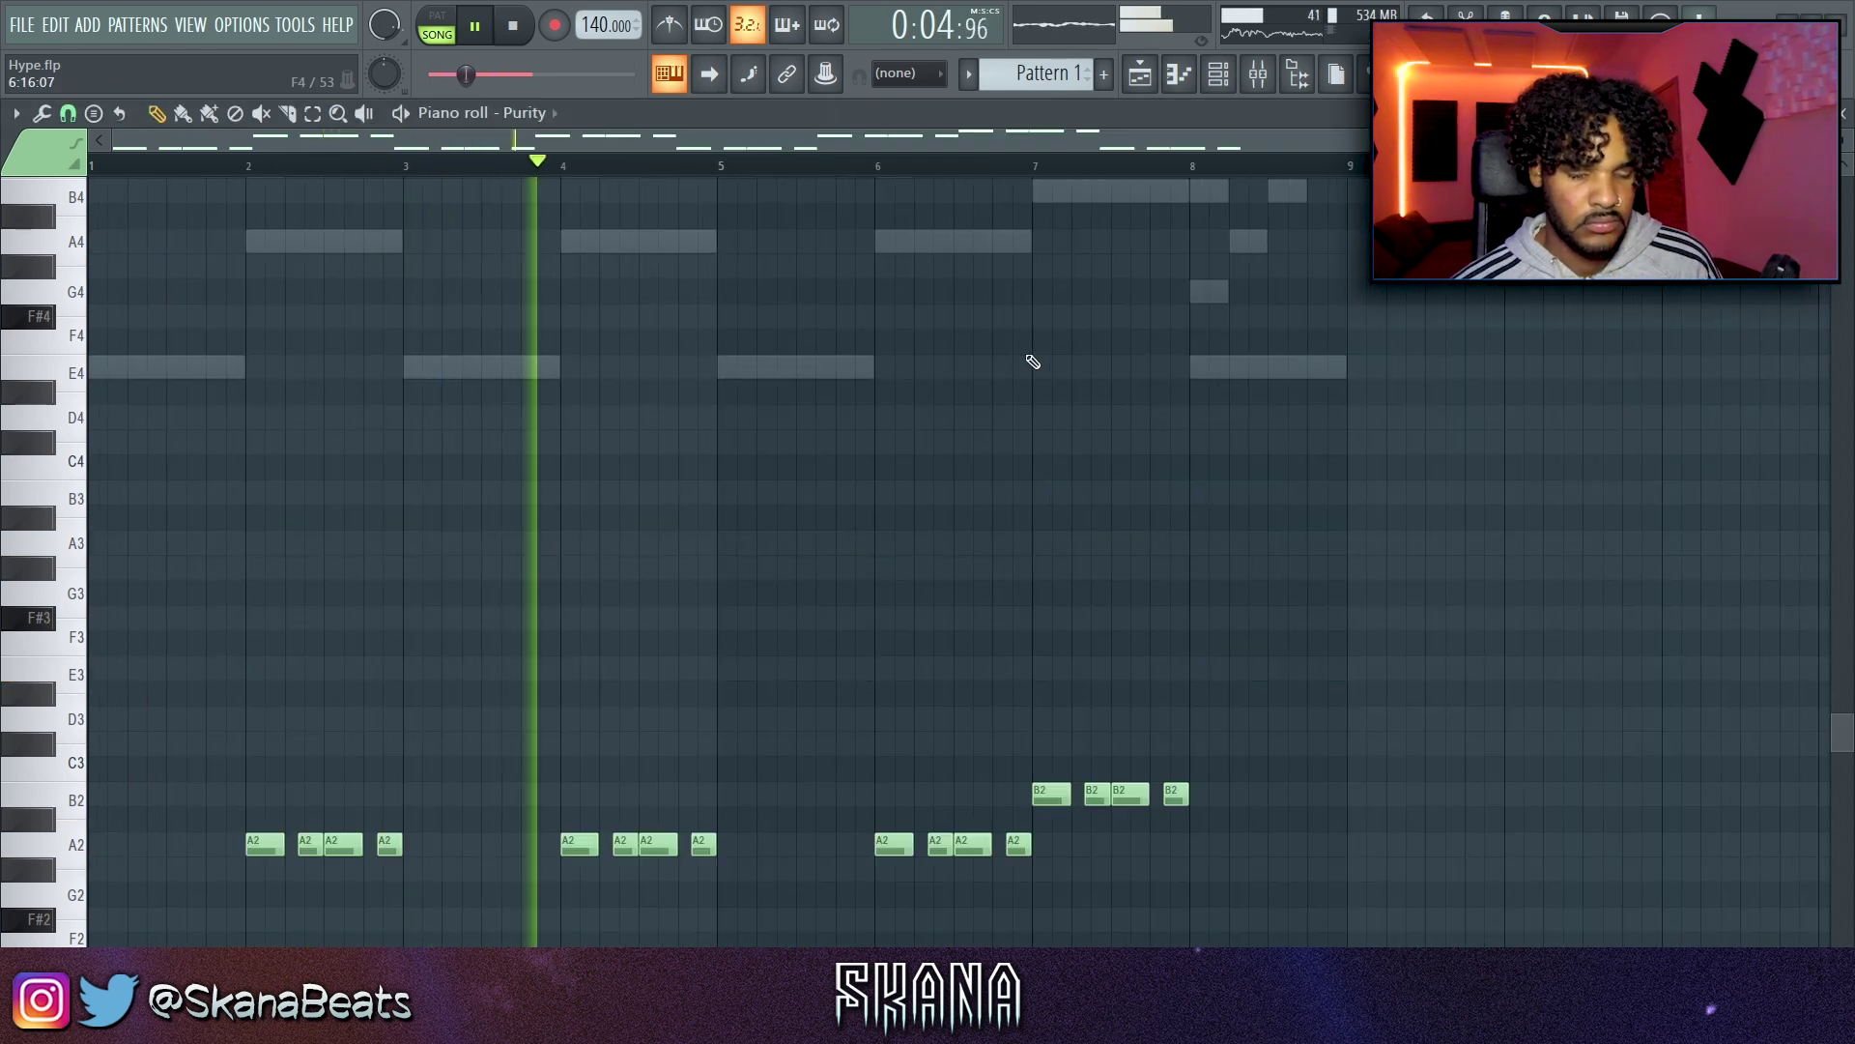
pyautogui.scroll(-4, 1020, 352)
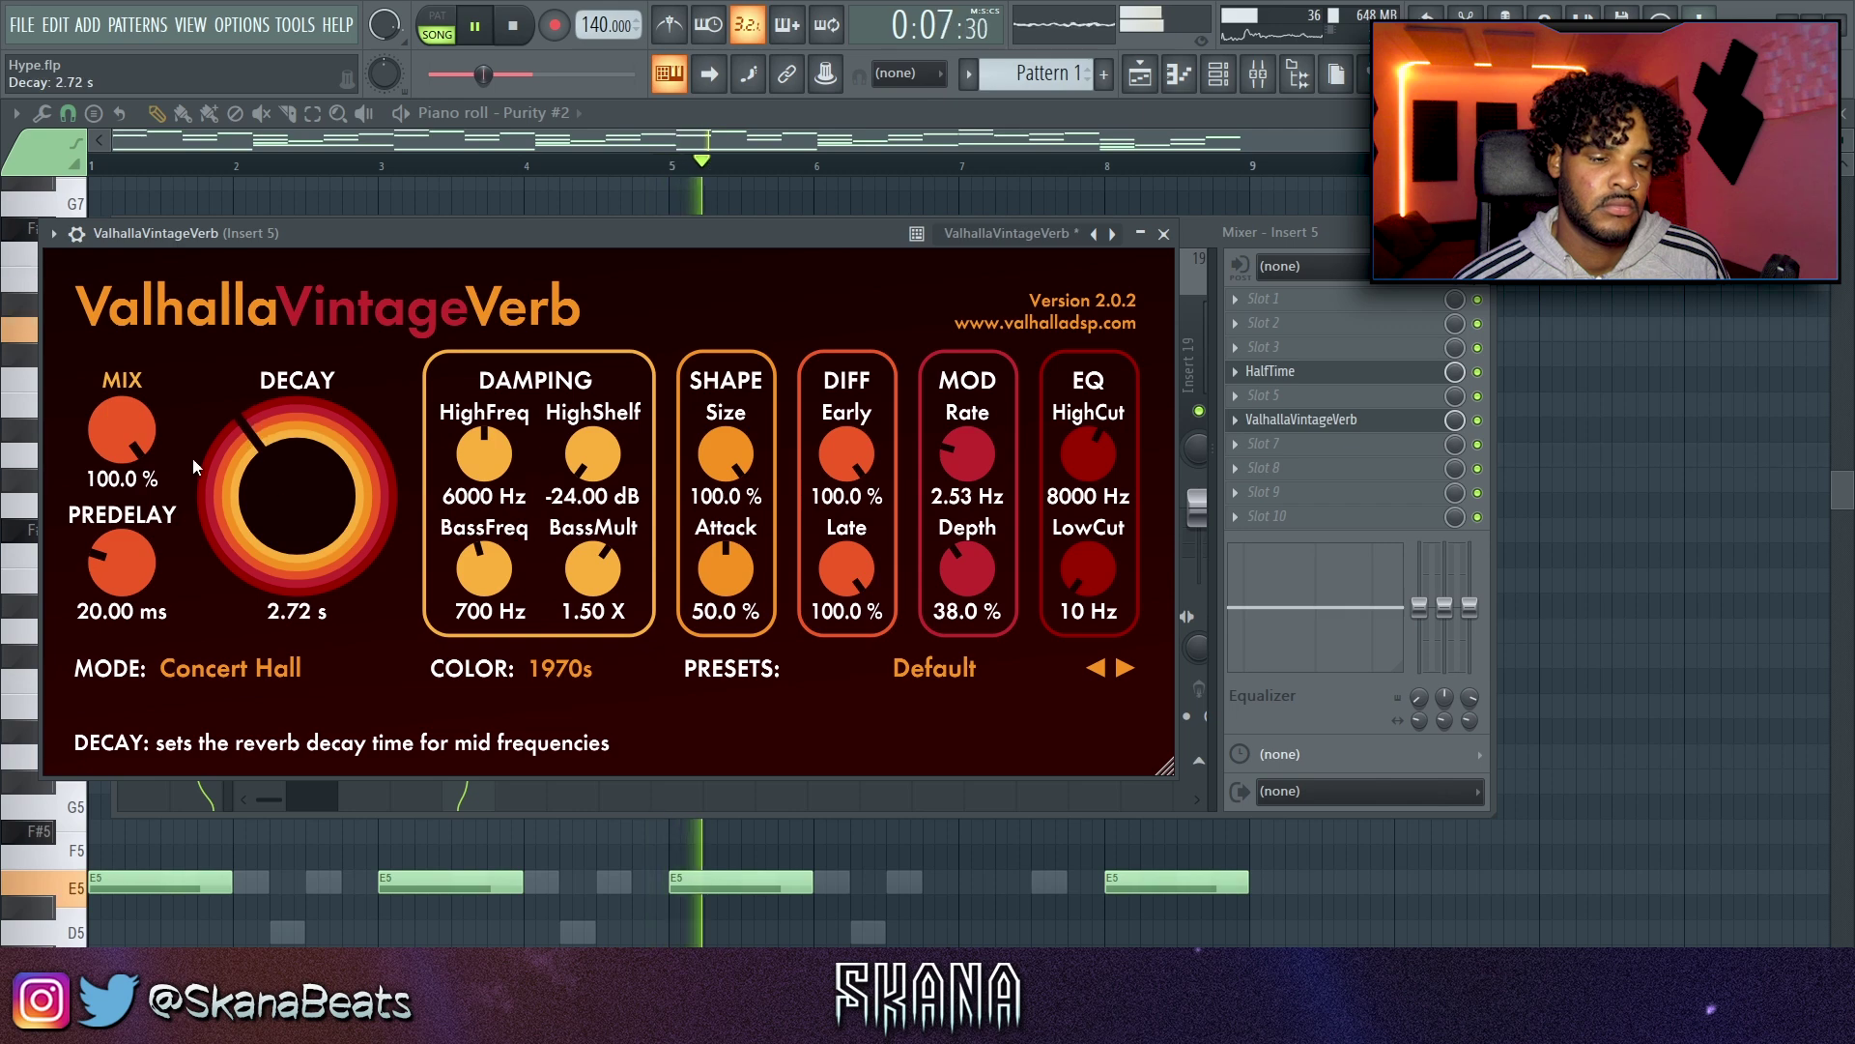
# Step: Raise the LowCut of the ValhallaVintageVerb on mixer Insert 5 and save the project
pyautogui.moveTo(1081, 575); pyautogui.dragTo(1082, 444)
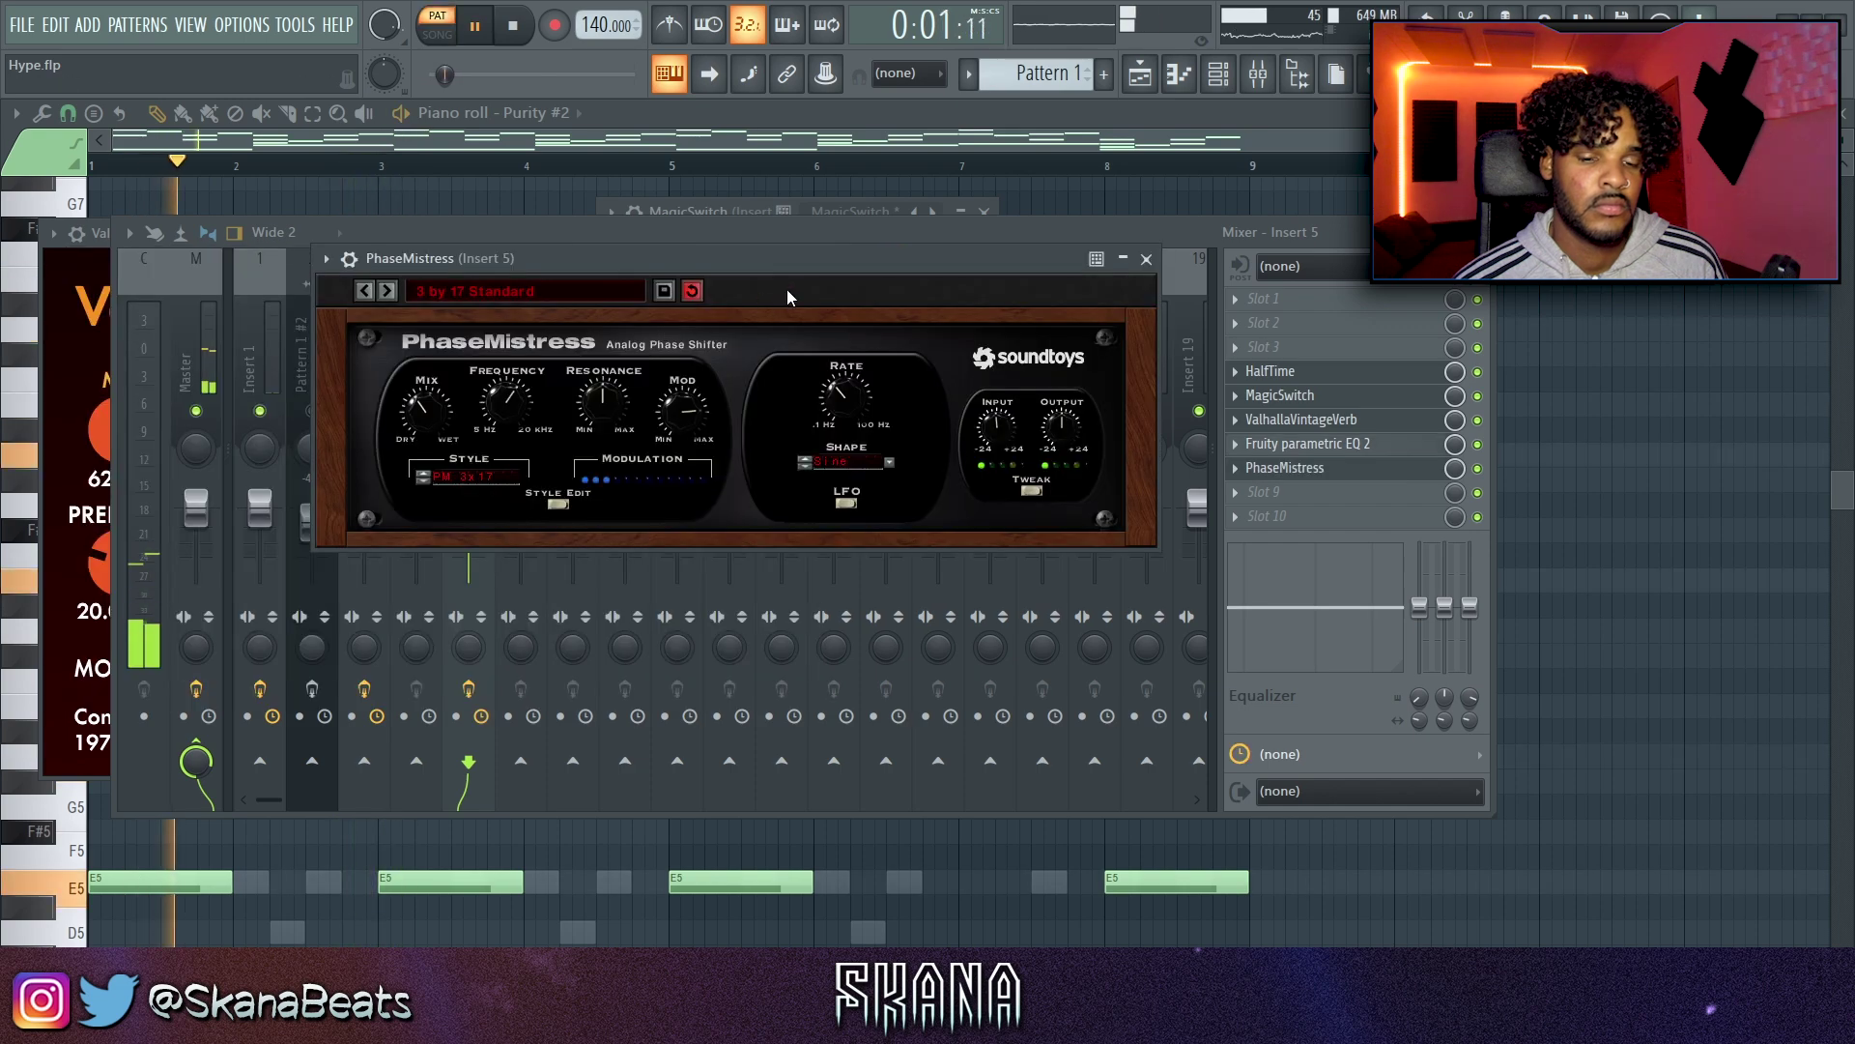
pyautogui.hotkey('ctrl', 's')
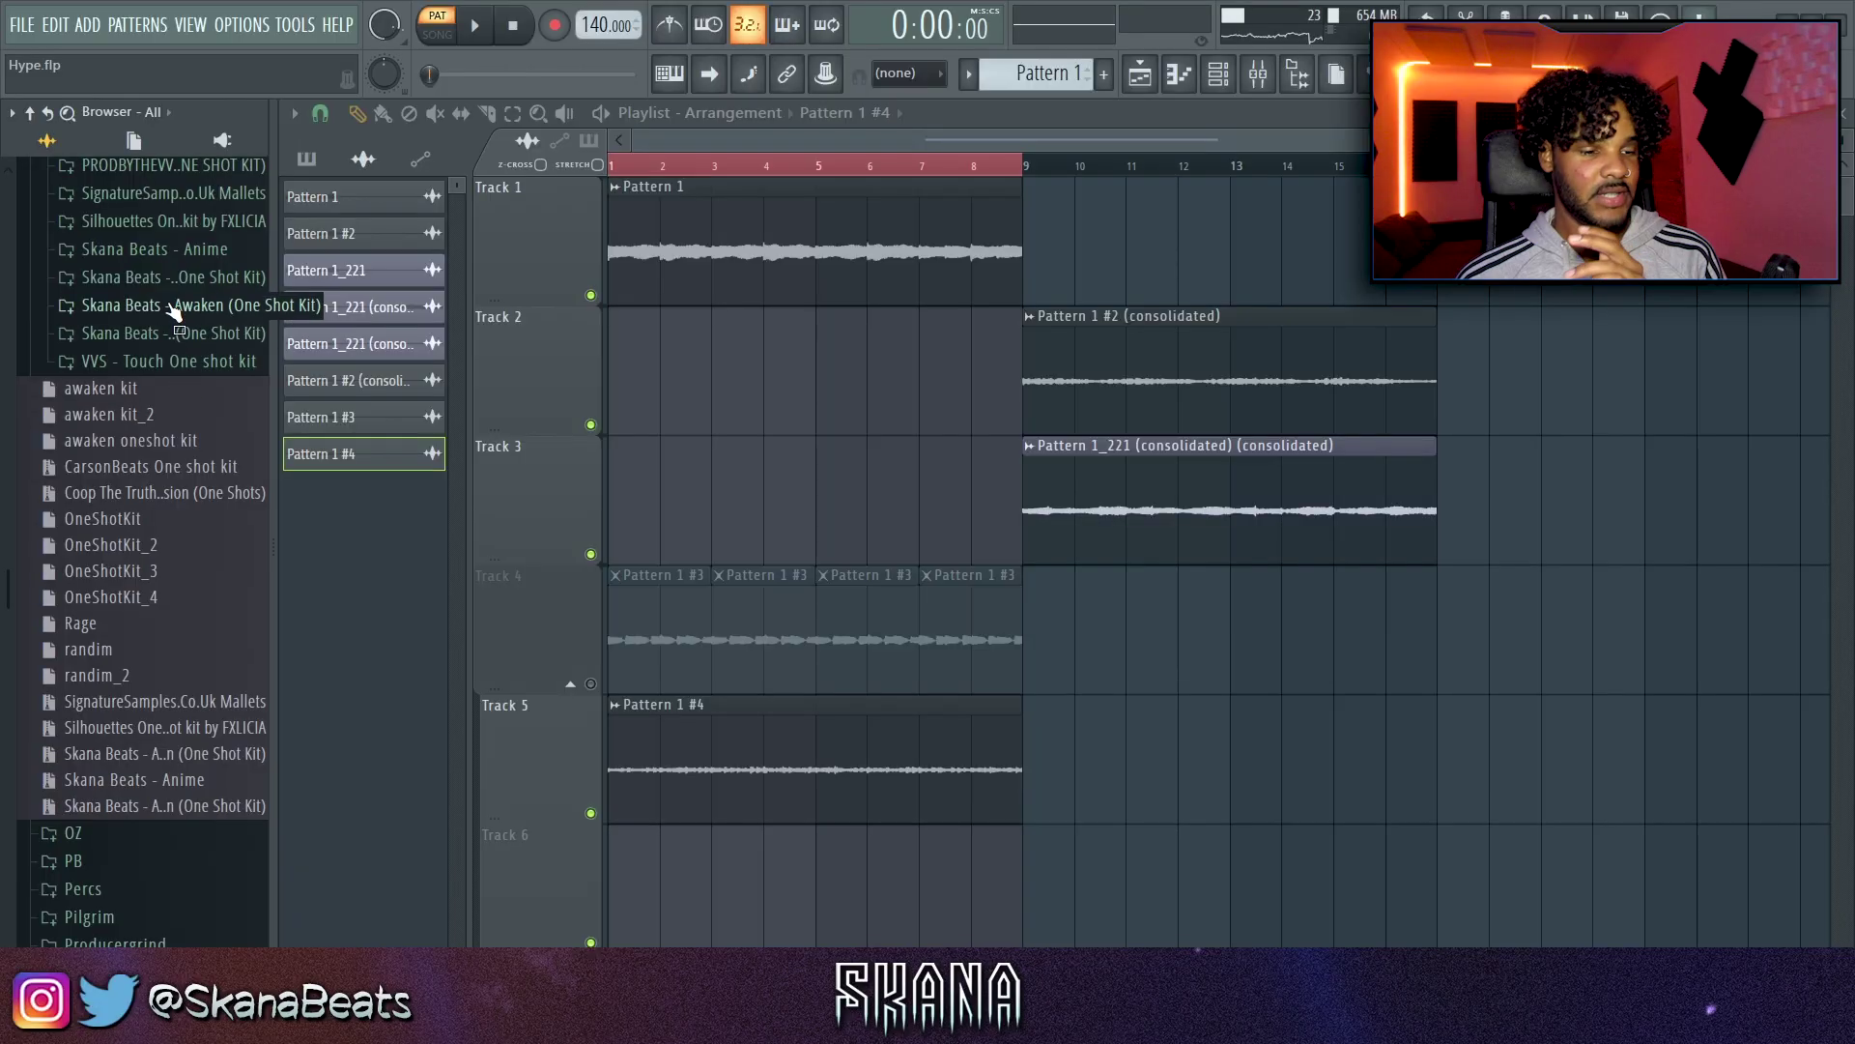
# Step: Open the Skana Beats - Awaken one shot kit and route its Oculus accent sample to mixer track 4
pyautogui.click(172, 306)
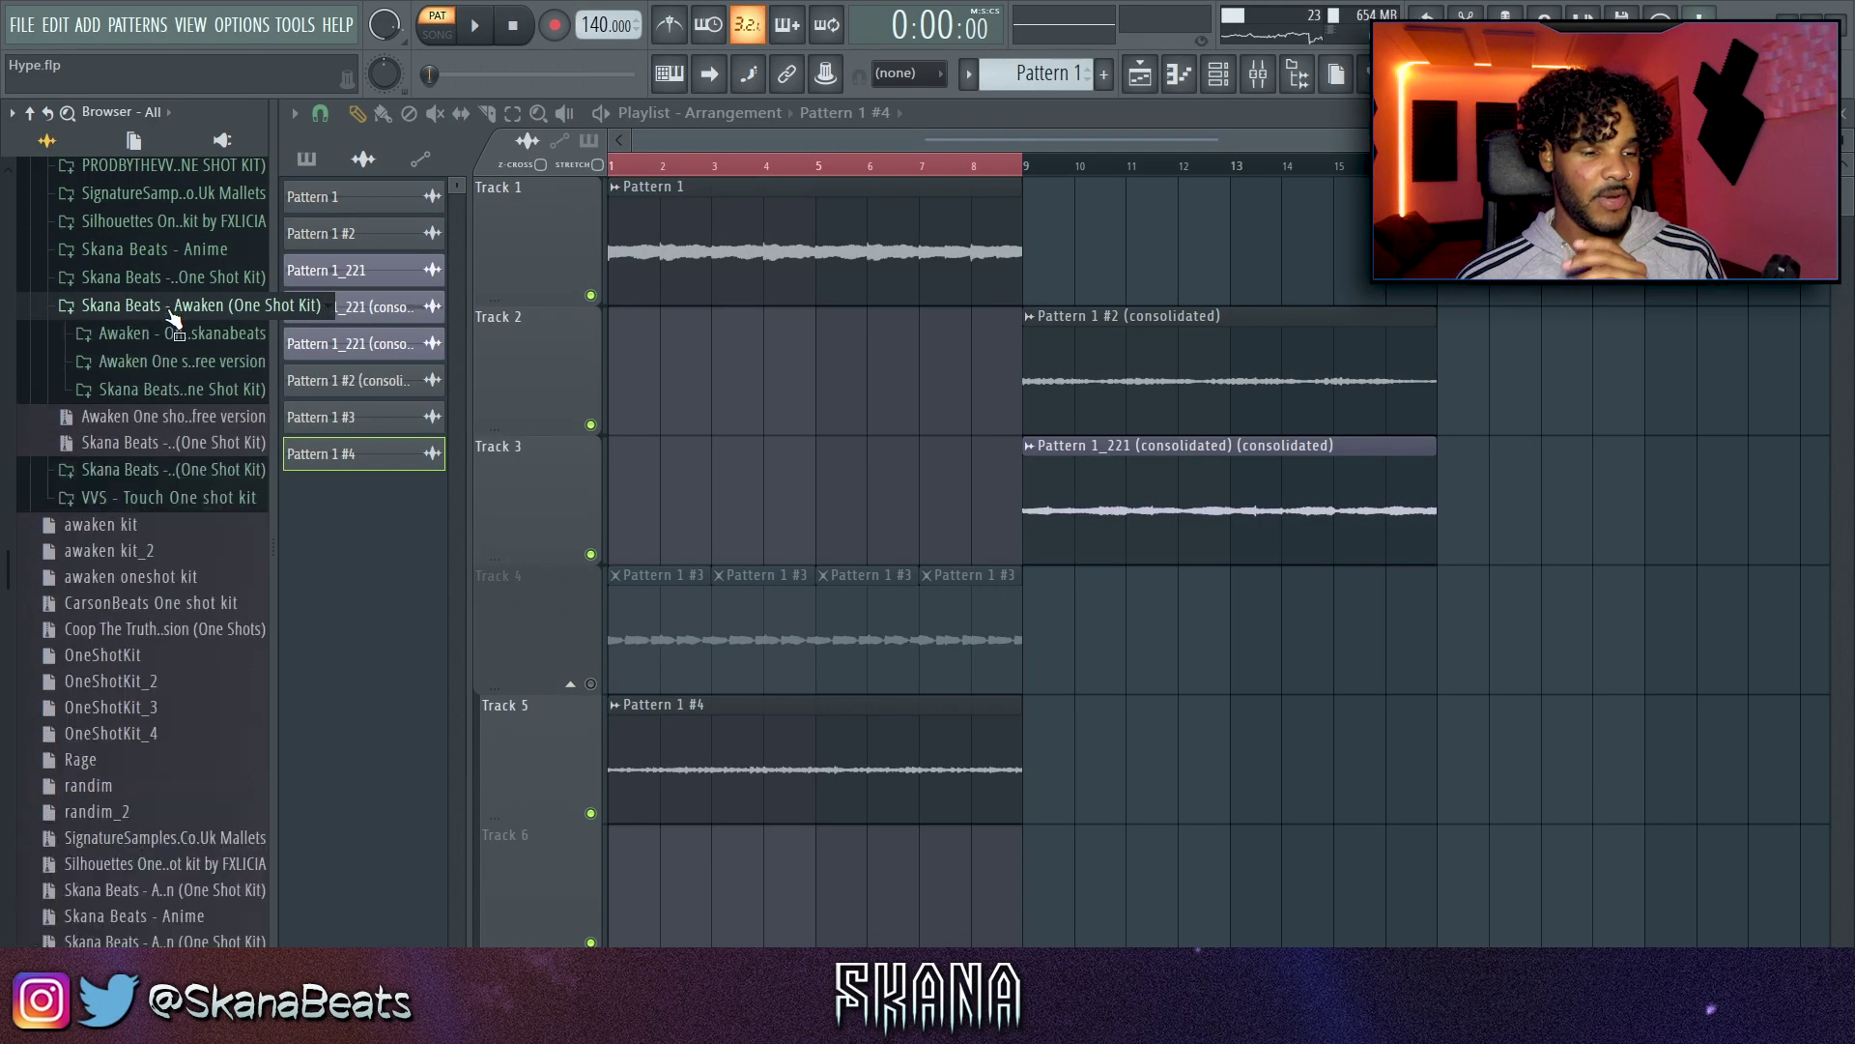
pyautogui.click(172, 338)
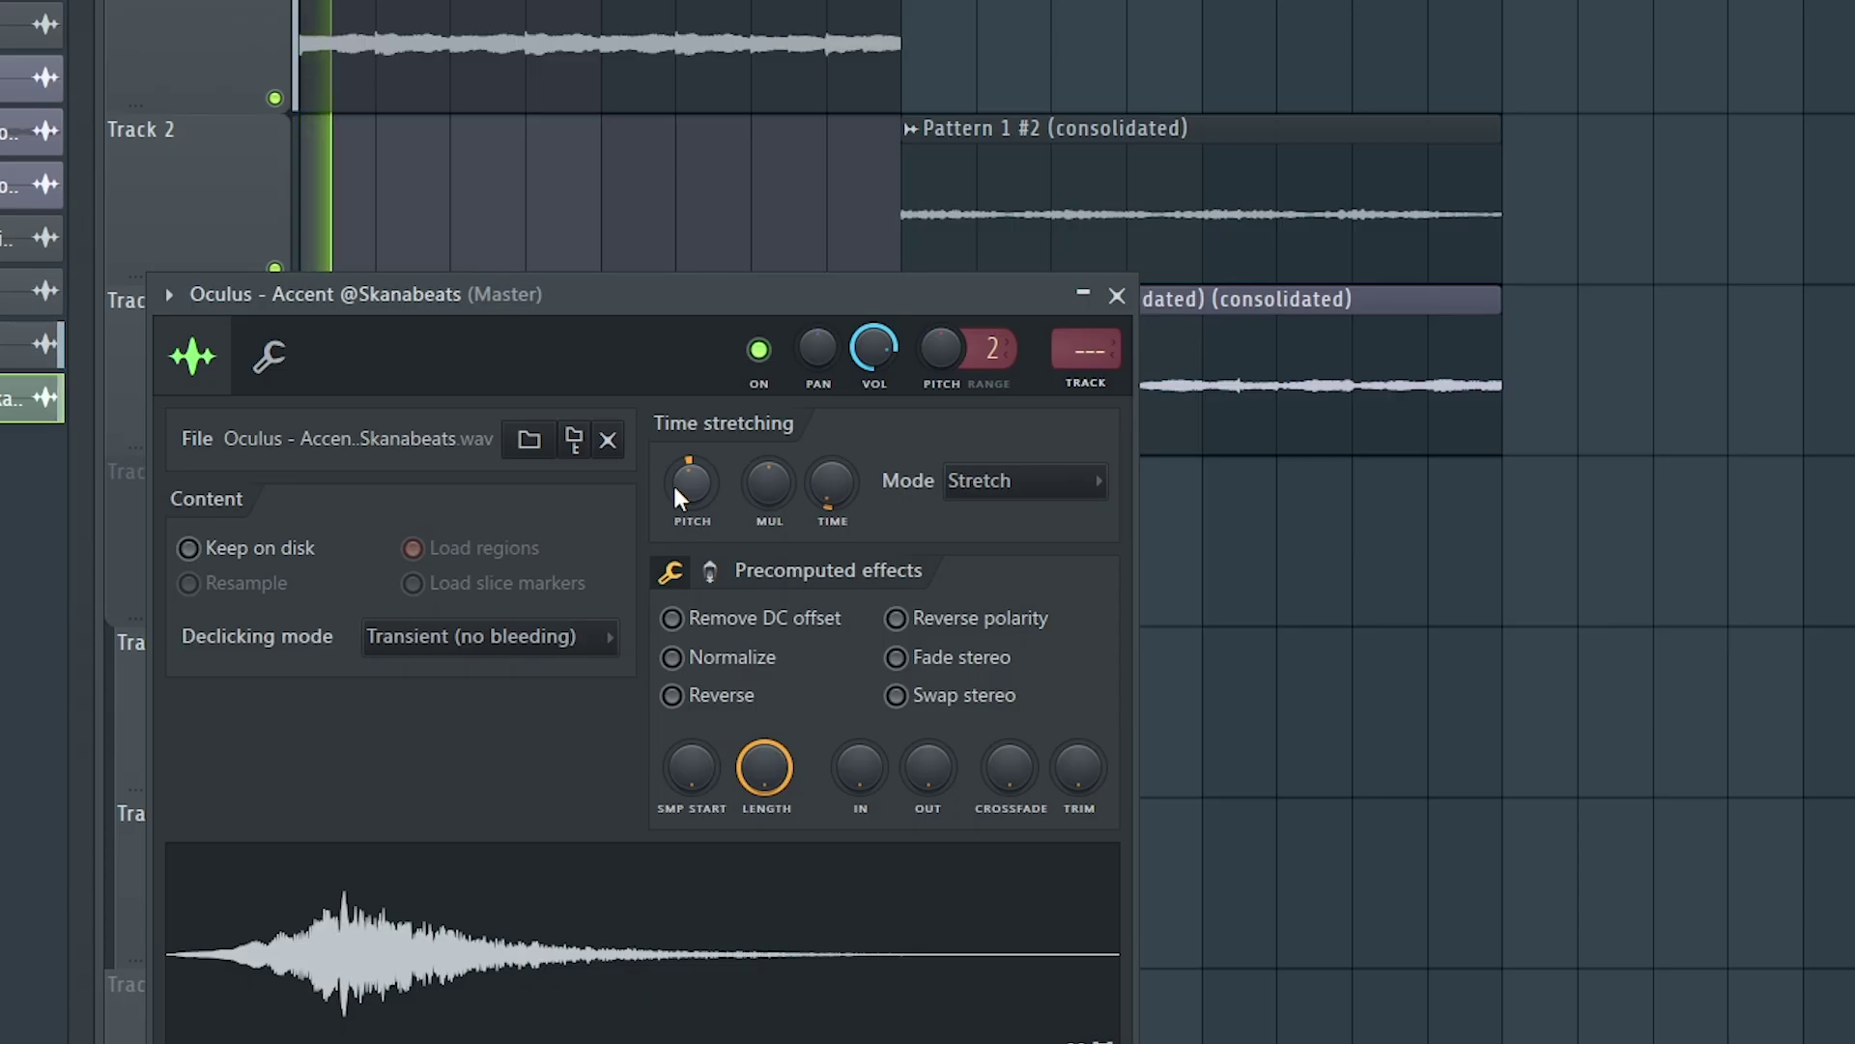
pyautogui.click(1087, 384)
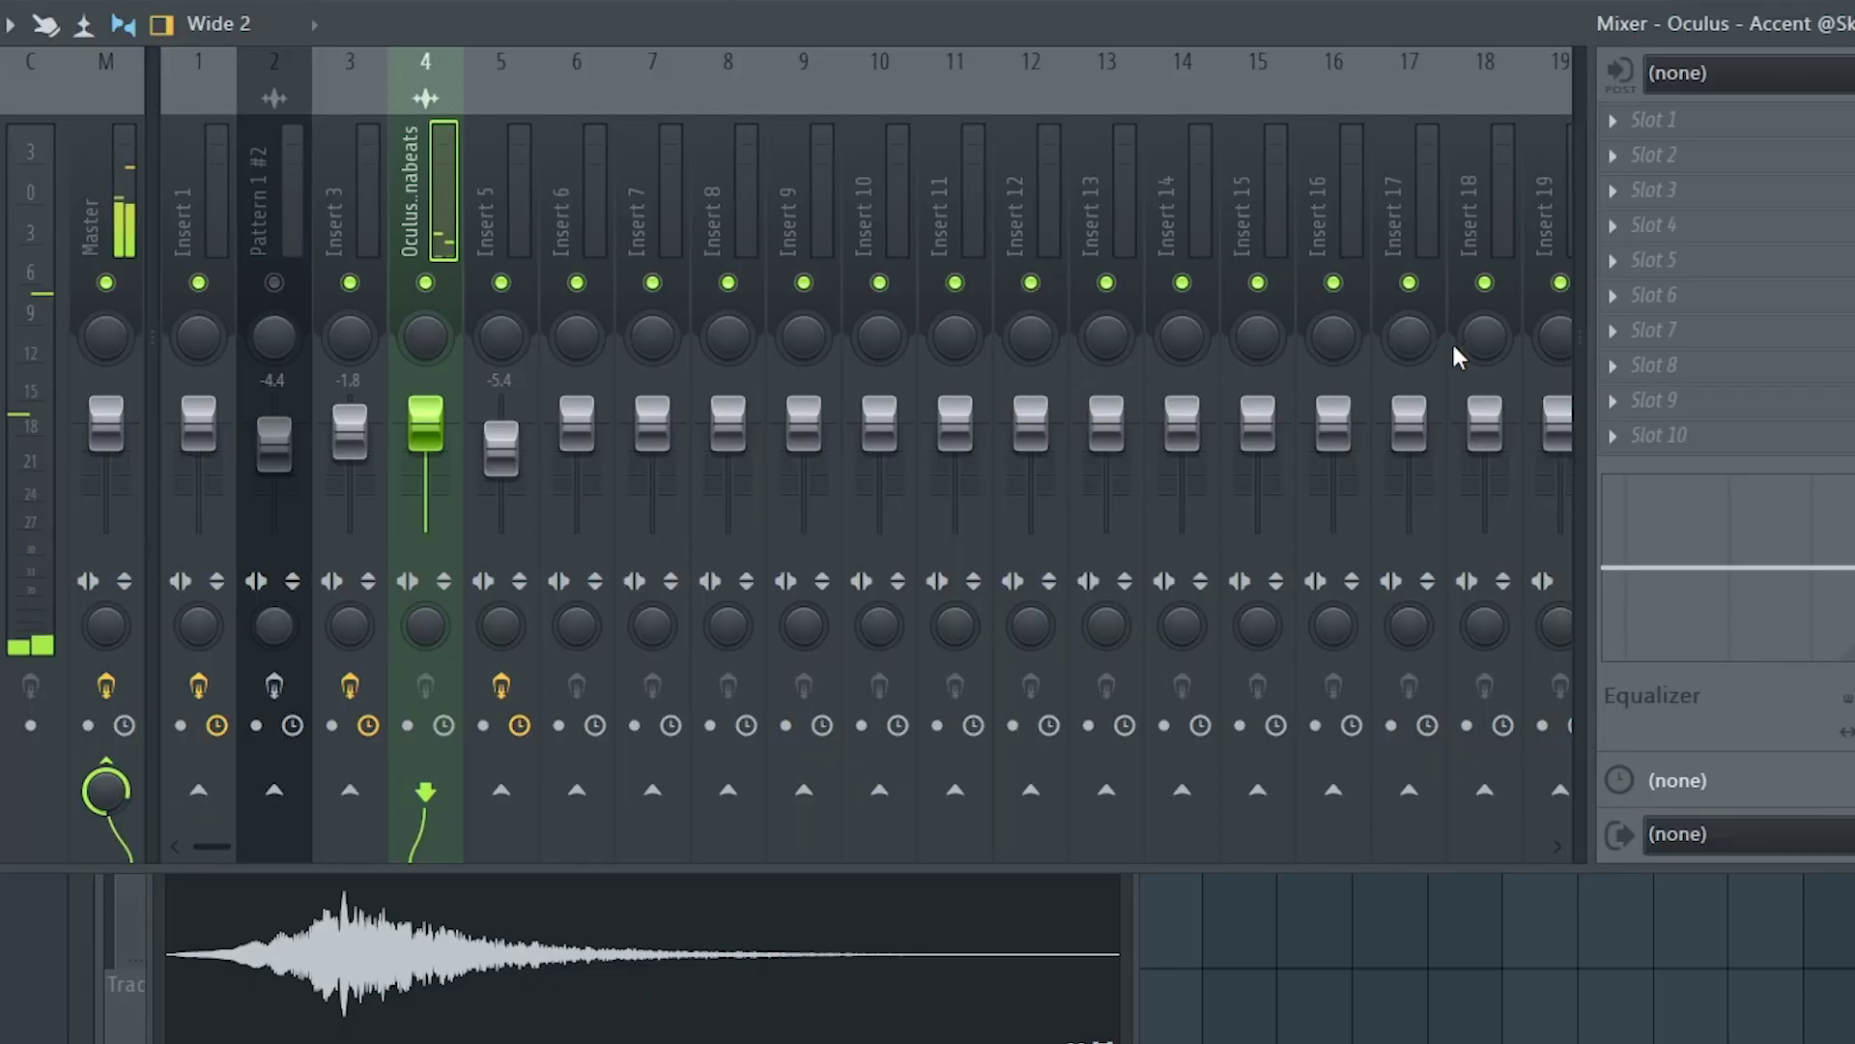
# Step: Load ValhallaVintageVerb in slot 4 of the Oculus accent track, lower its mix and raise its LowCut
pyautogui.click(1654, 224)
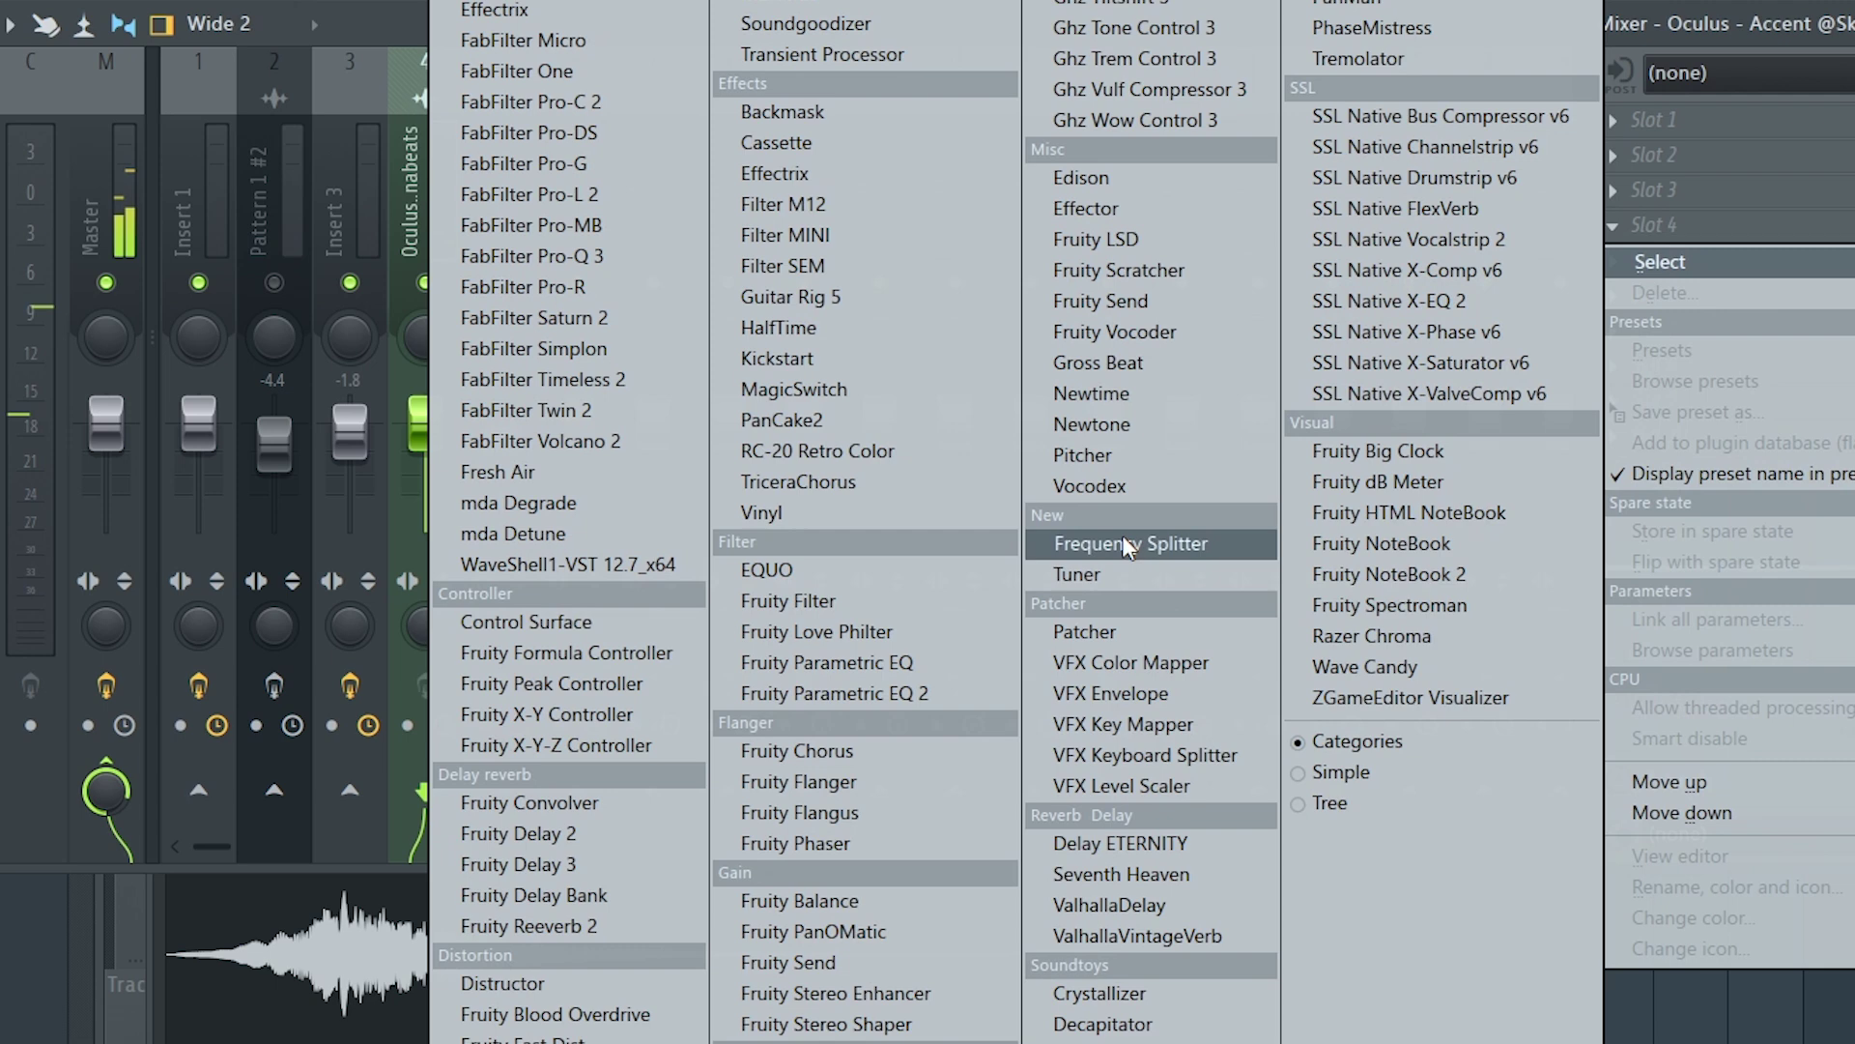
pyautogui.click(1134, 935)
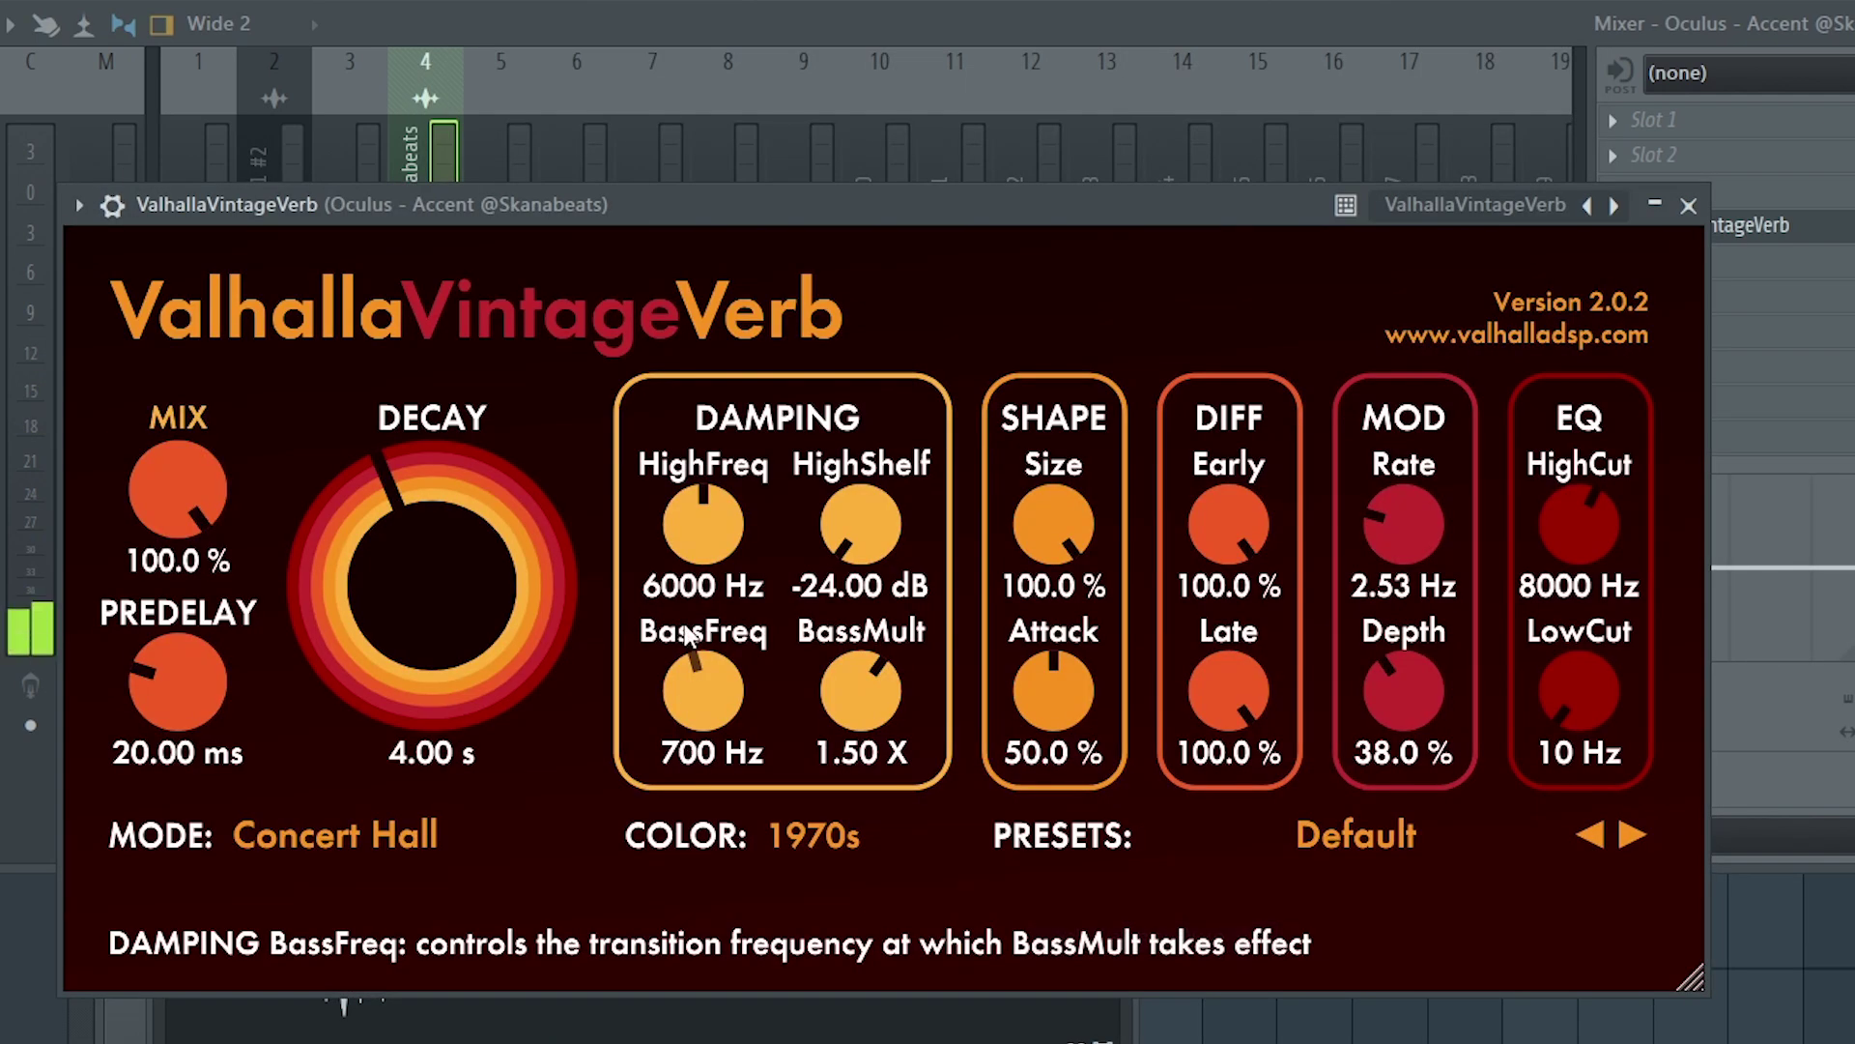
pyautogui.moveTo(179, 493); pyautogui.dragTo(195, 605)
pyautogui.moveTo(1579, 696); pyautogui.dragTo(1611, 593)
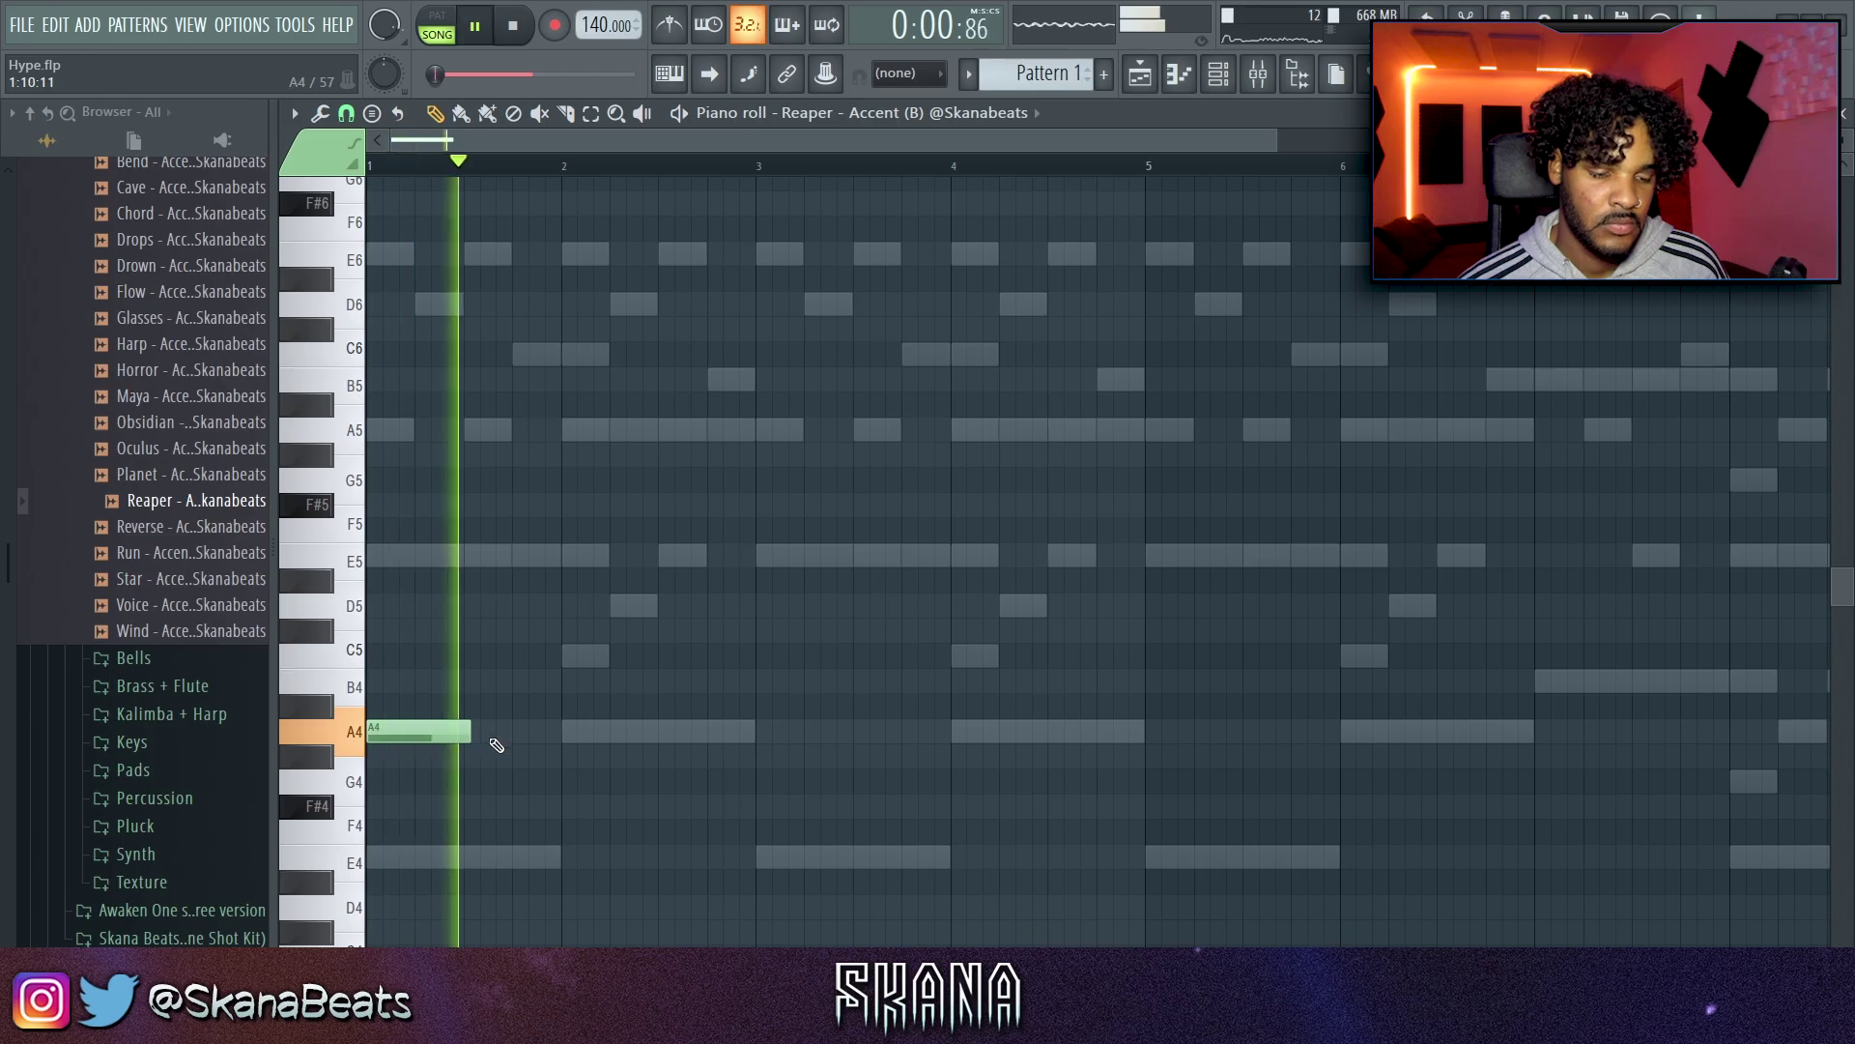
# Step: Add descending E5, D5, C5 and B4 notes to the Reaper accent from bar 2 and make them legato
pyautogui.press('space')
pyautogui.click(661, 557)
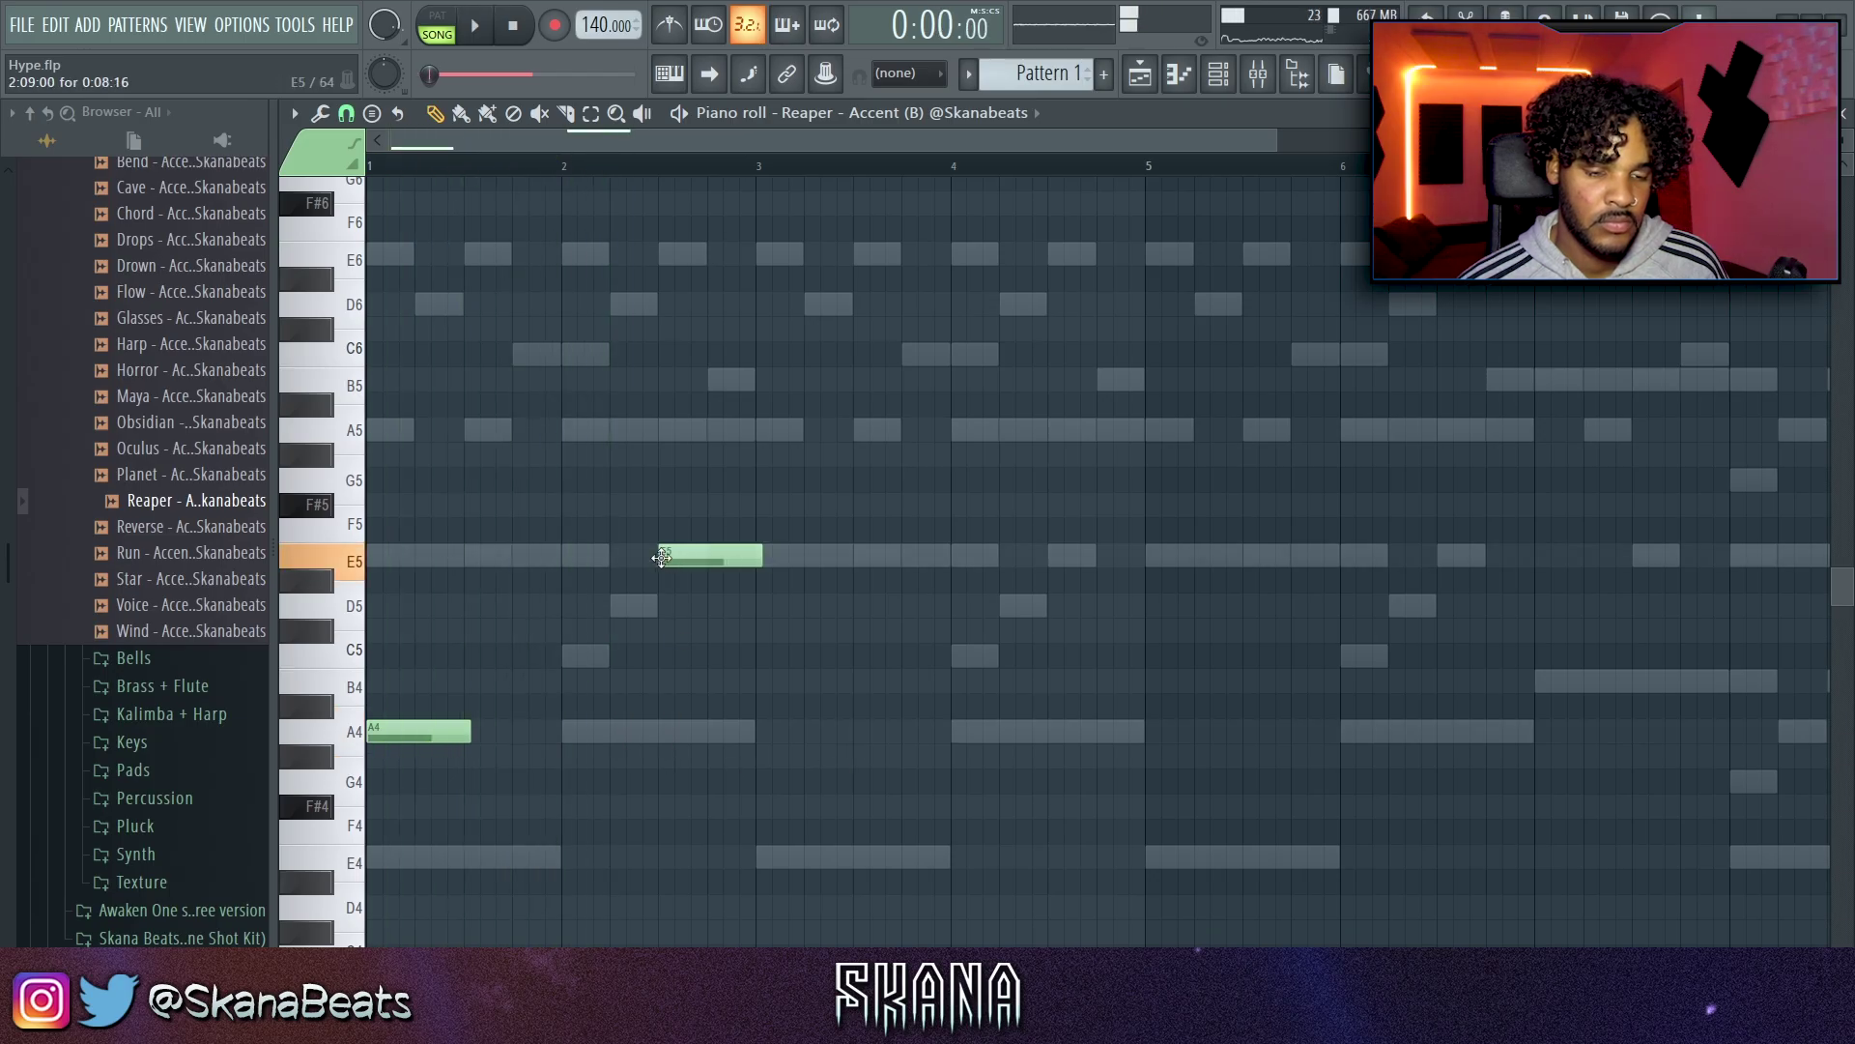
pyautogui.press('space')
pyautogui.scroll(2, 538, 675)
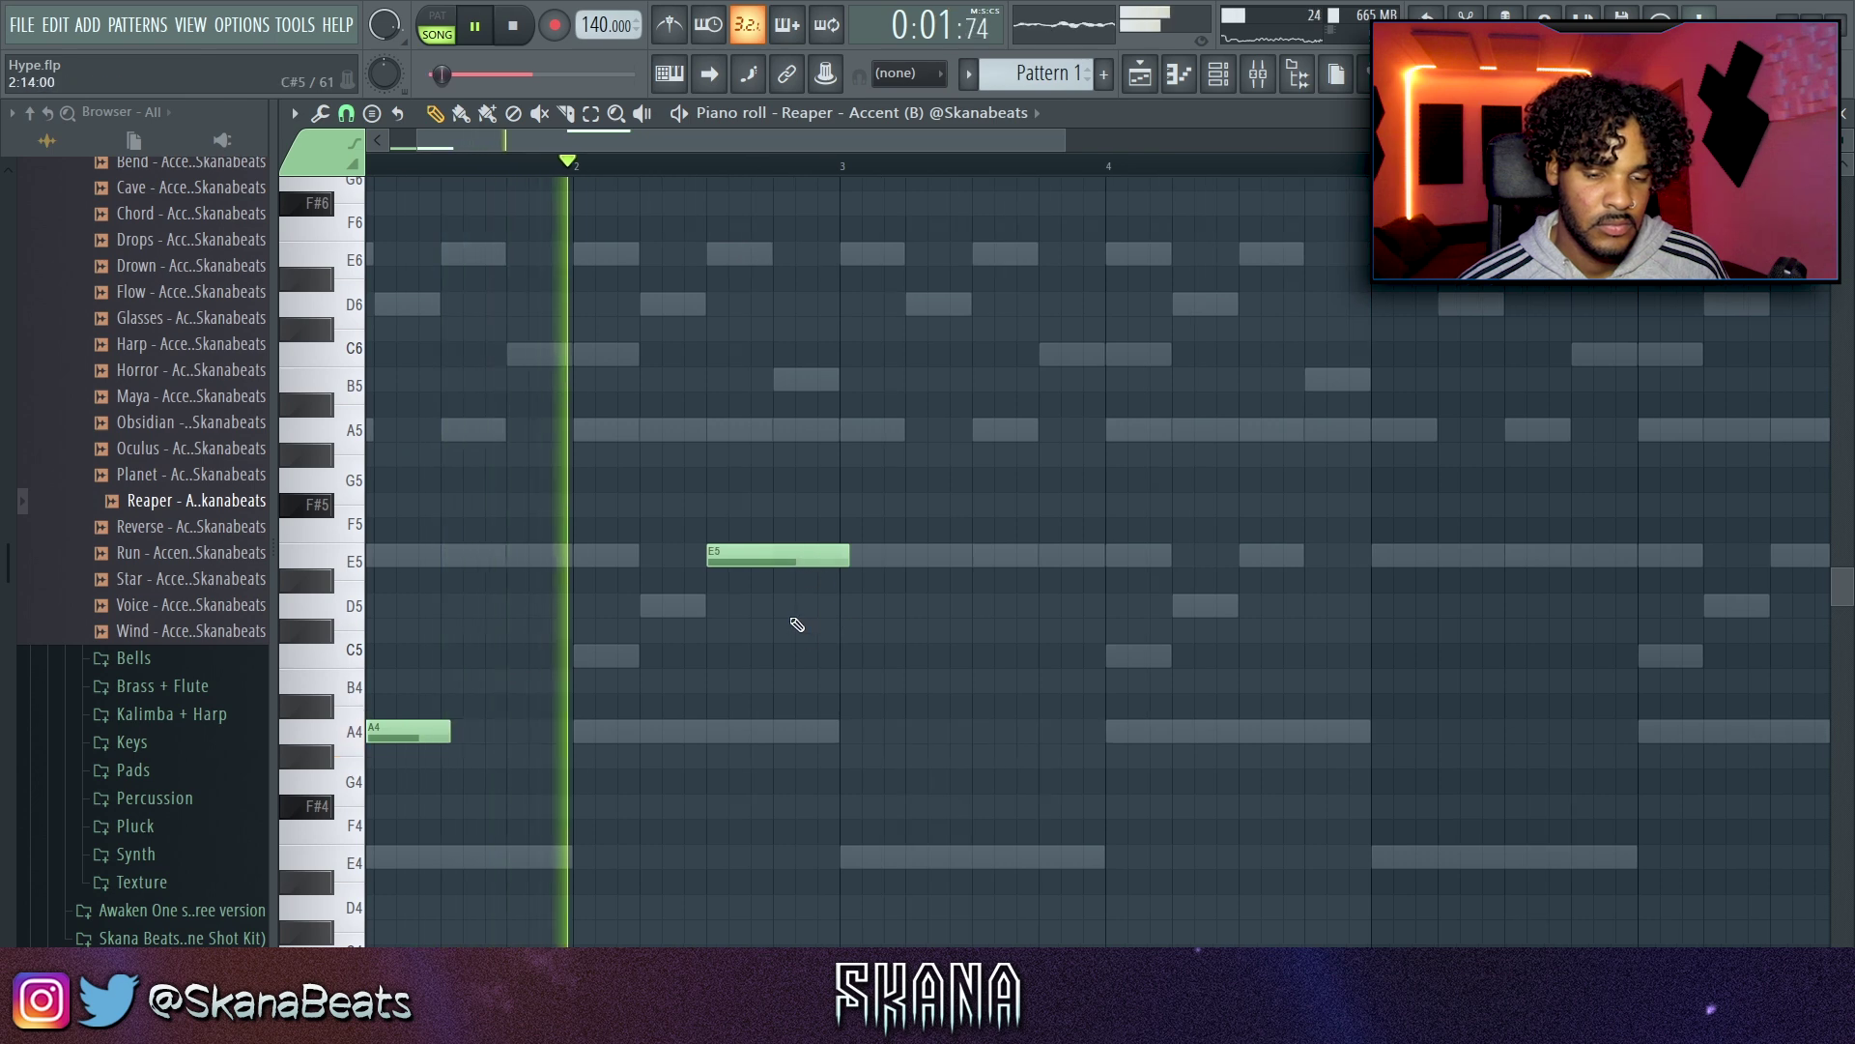
pyautogui.click(798, 606)
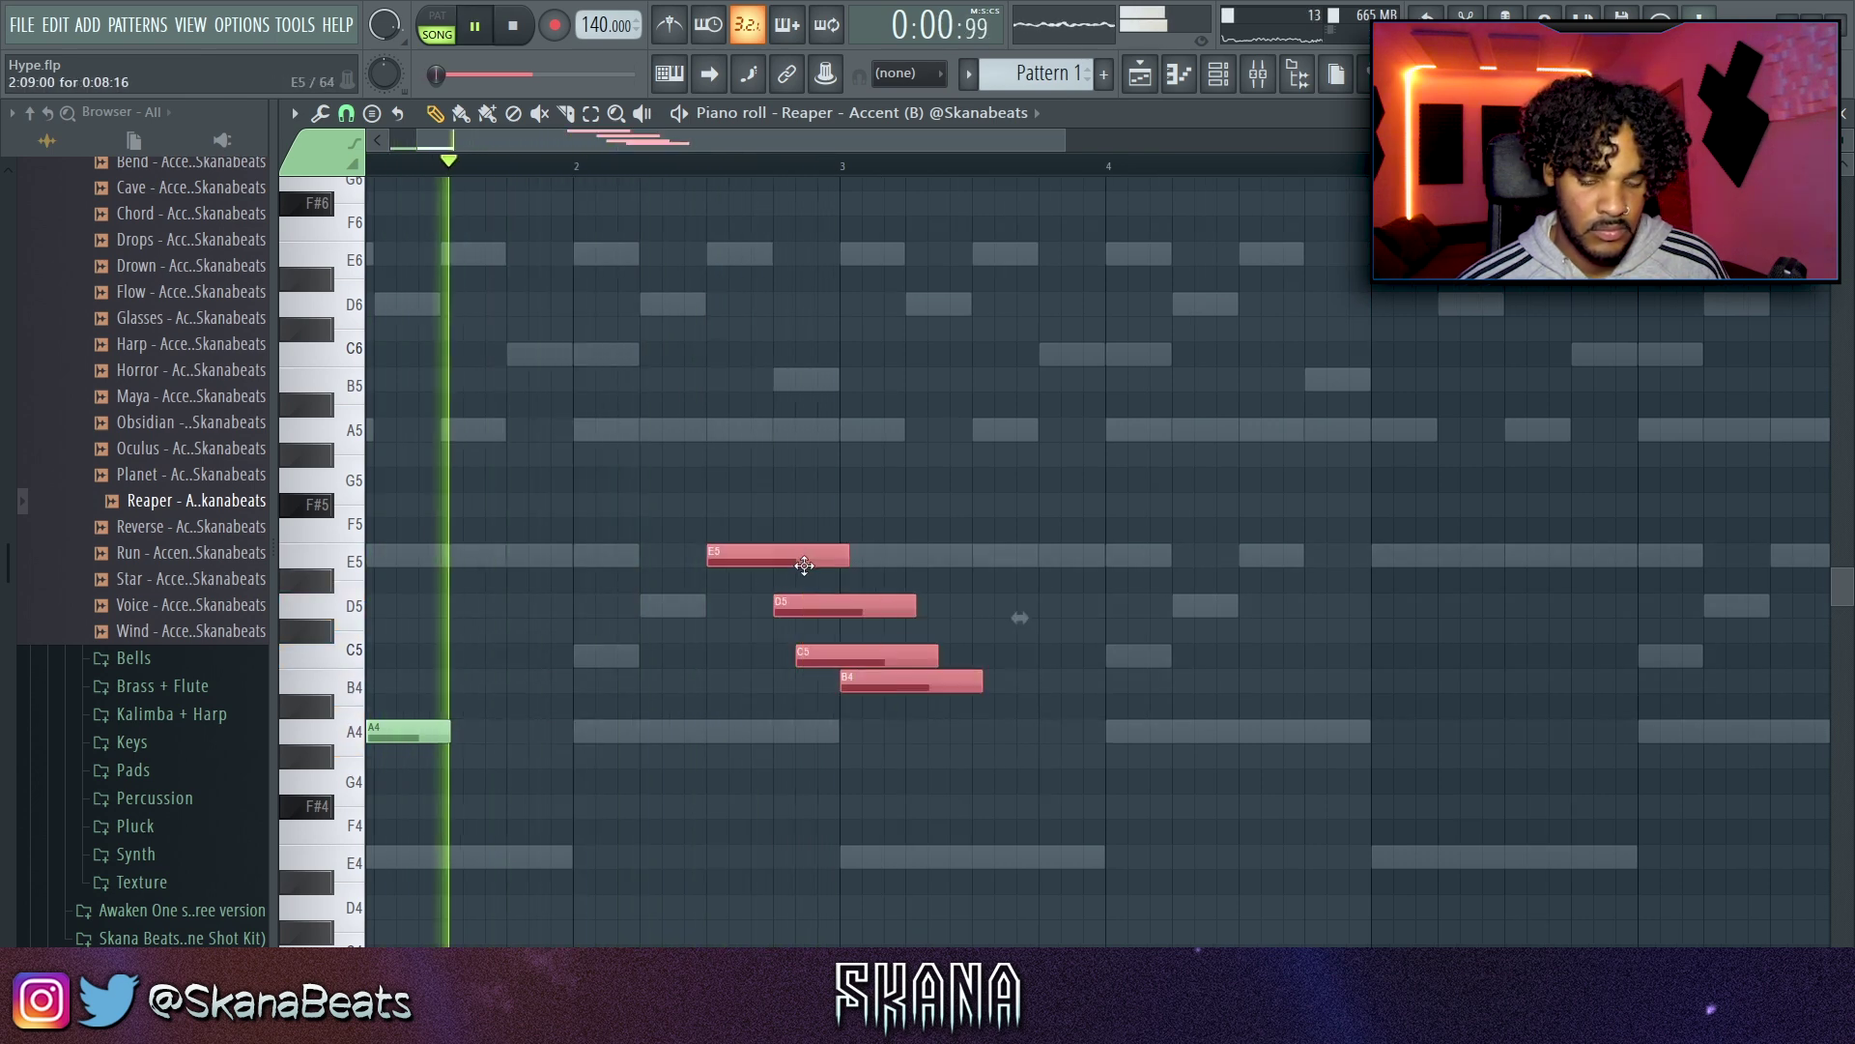
pyautogui.hotkey('ctrl', 'l')
pyautogui.rightClick(969, 541)
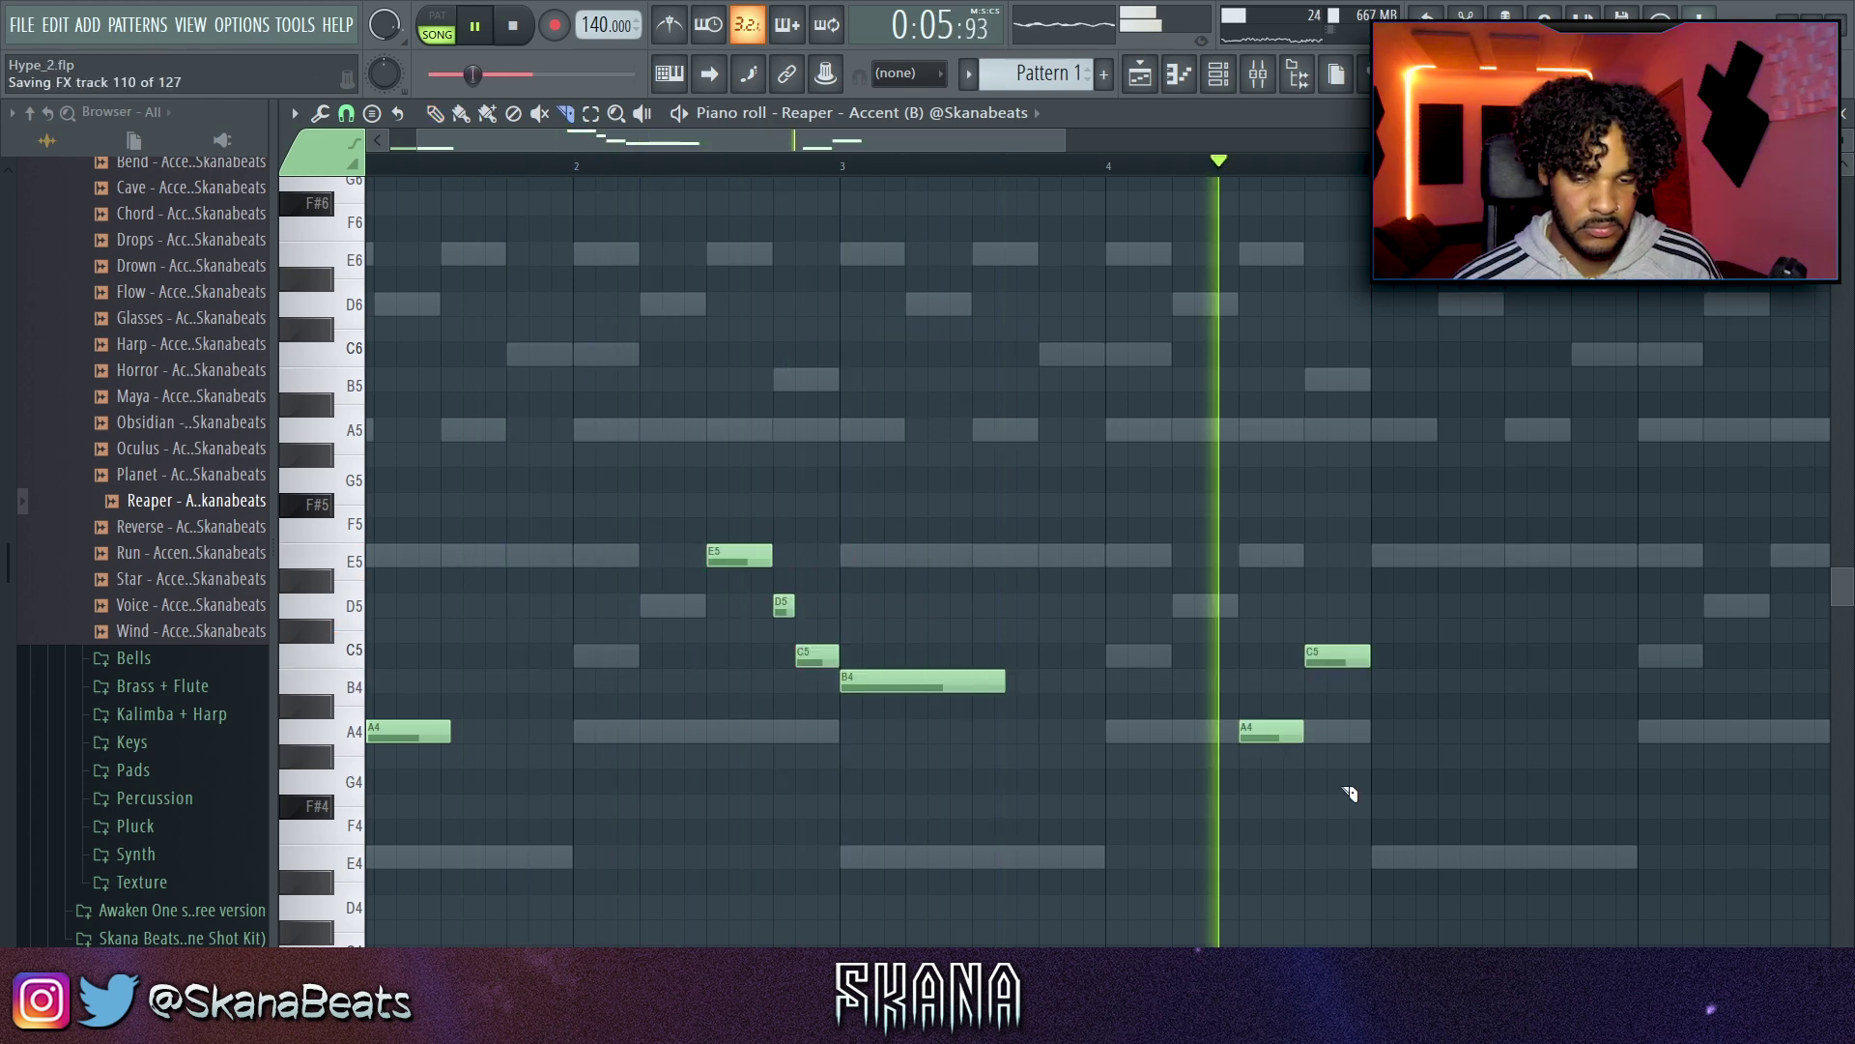
# Step: Change the ending of the Reaper accent melody in bar 8 to a C5 followed by a G4
pyautogui.scroll(-2, 1139, 758)
pyautogui.keyDown('ctrl'); pyautogui.scroll(1, 1139, 759); pyautogui.keyUp('ctrl')
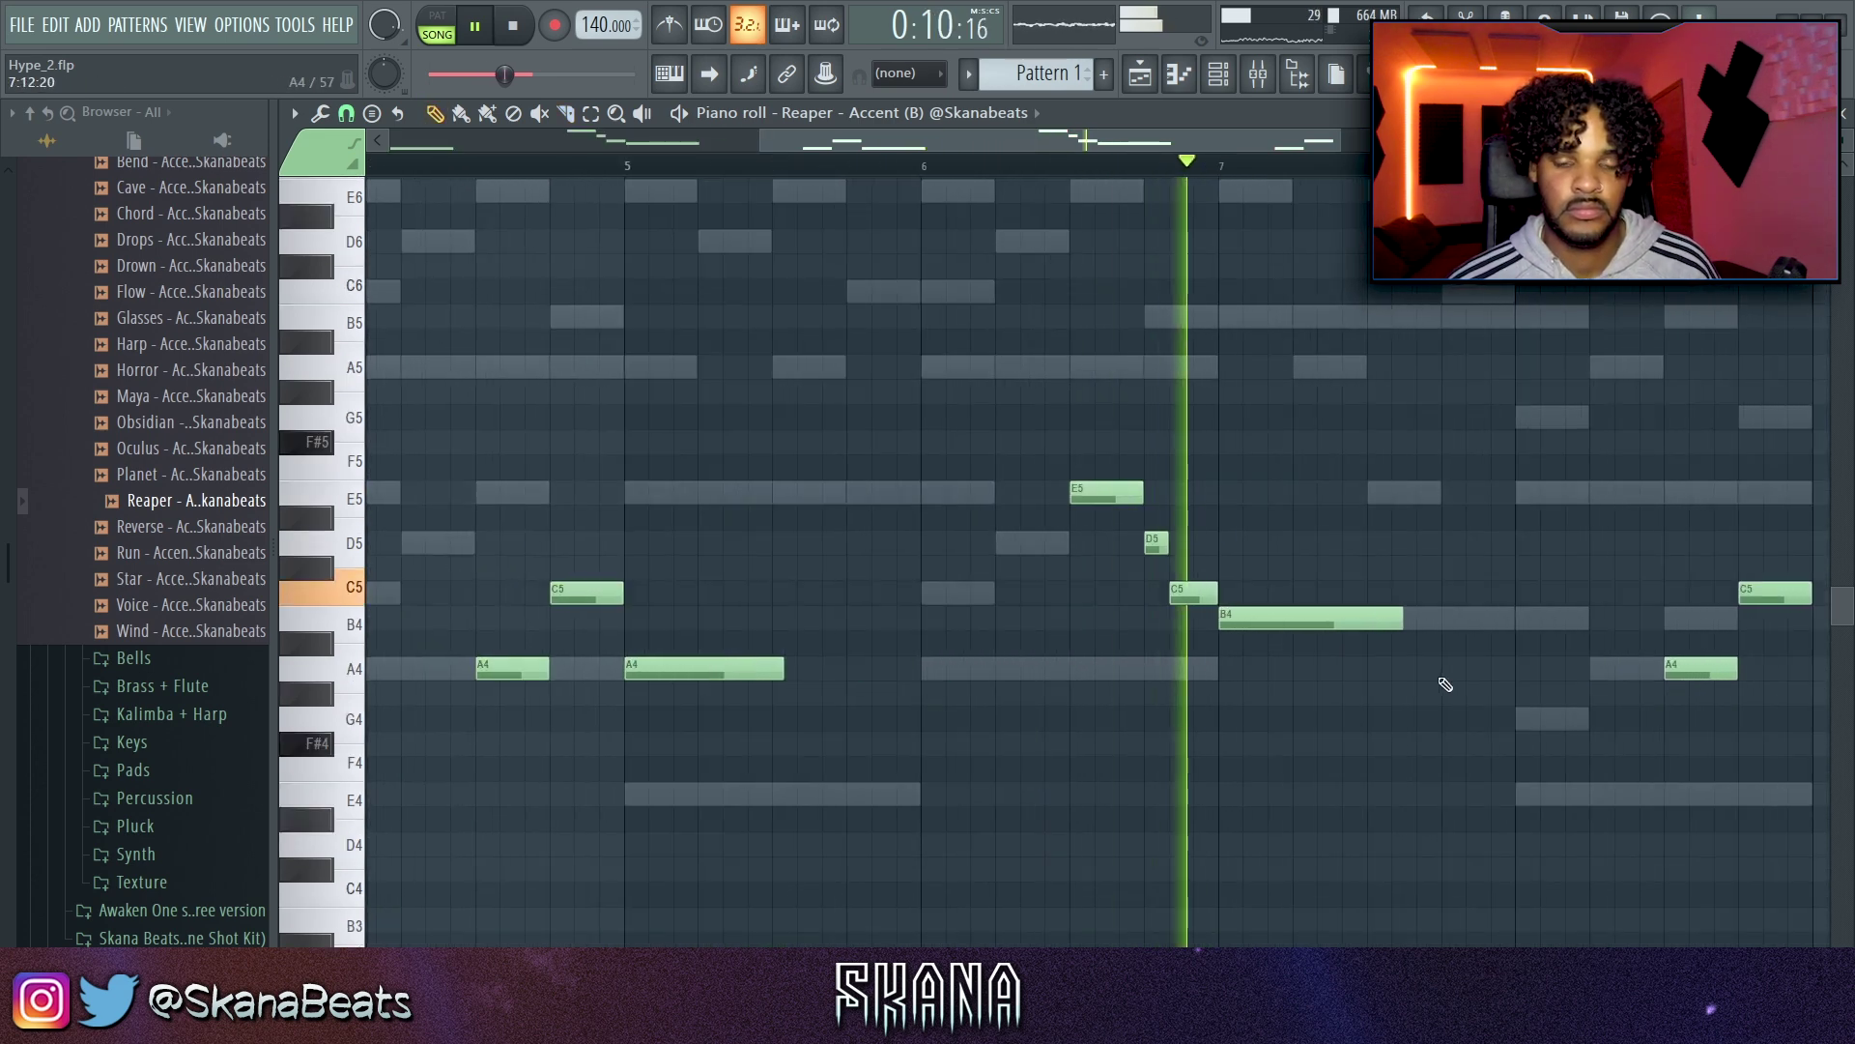
pyautogui.keyDown('ctrl'); pyautogui.scroll(2, 1546, 696); pyautogui.keyUp('ctrl')
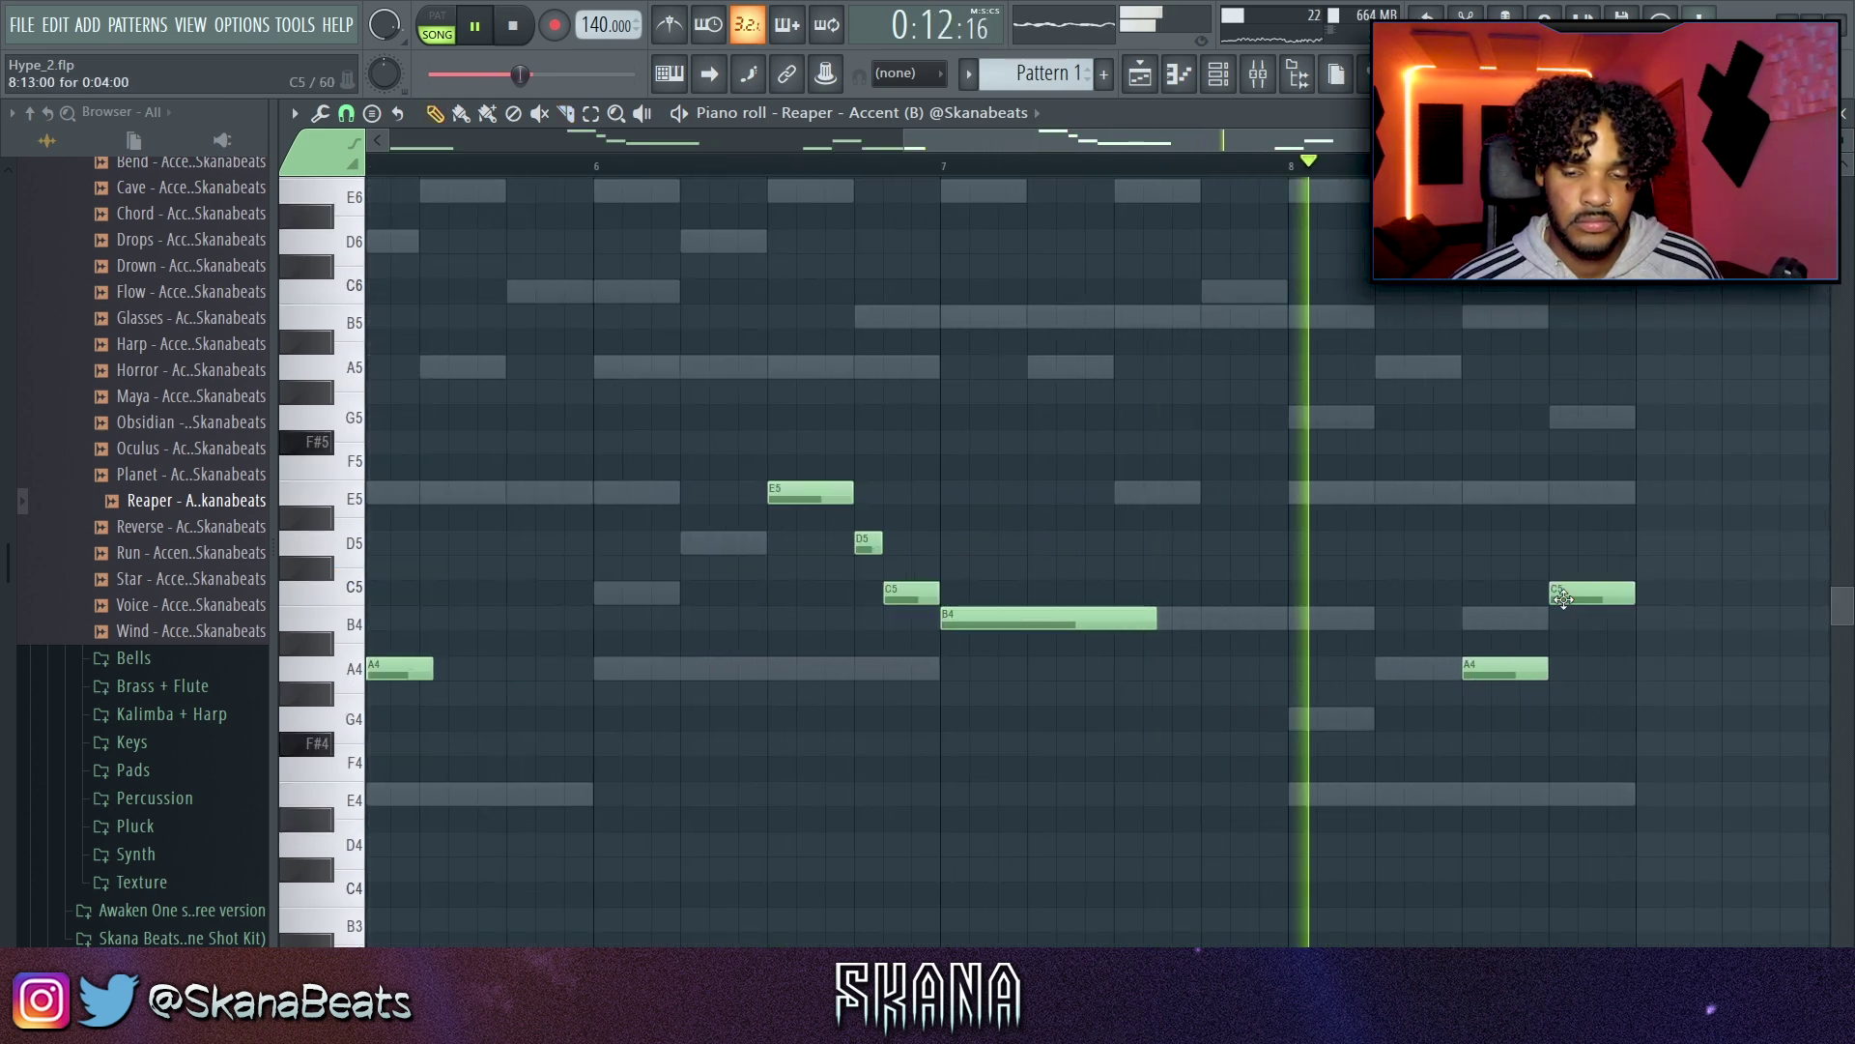
pyautogui.moveTo(1575, 592); pyautogui.dragTo(1567, 720)
pyautogui.keyDown('ctrl'); pyautogui.scroll(-2, 1585, 669); pyautogui.keyUp('ctrl')
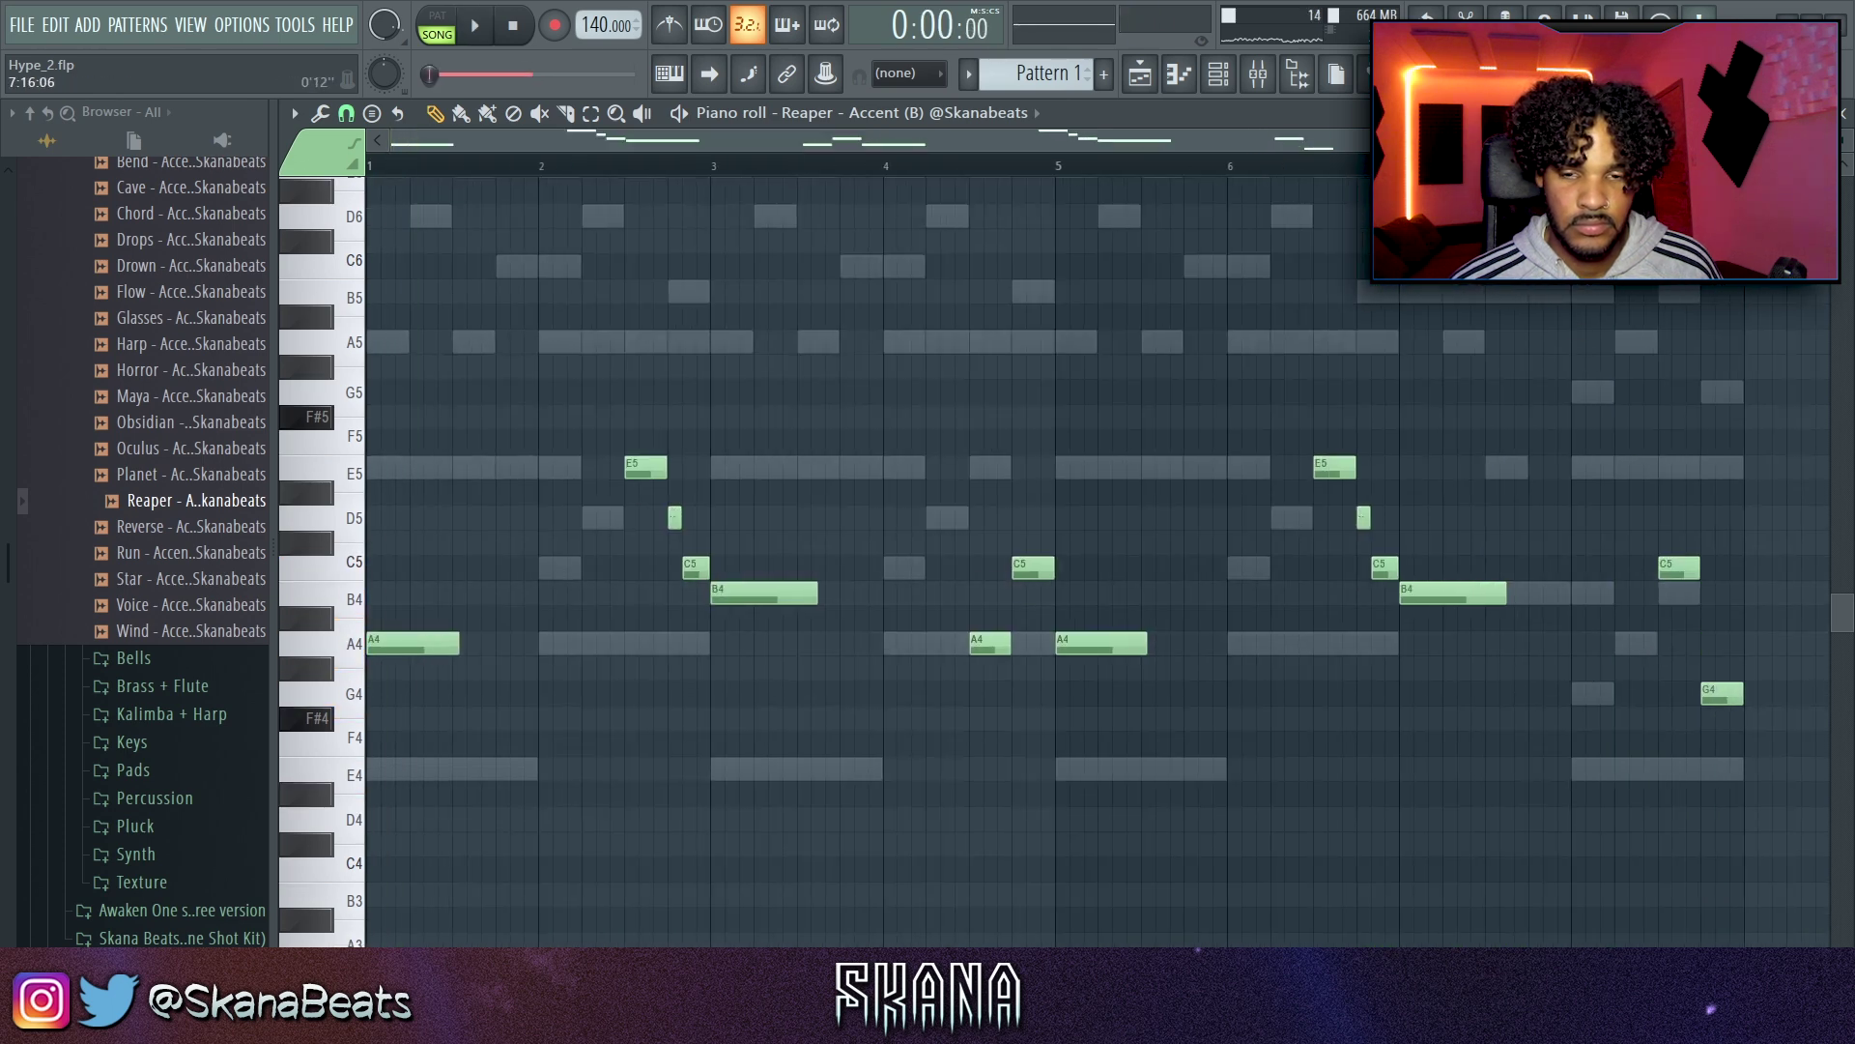
# Step: Add a B4 note between the C5 and G4 in bar 8 and accept its note properties
pyautogui.click(1571, 165)
pyautogui.keyDown('ctrl'); pyautogui.scroll(1, 1632, 770); pyautogui.keyUp('ctrl')
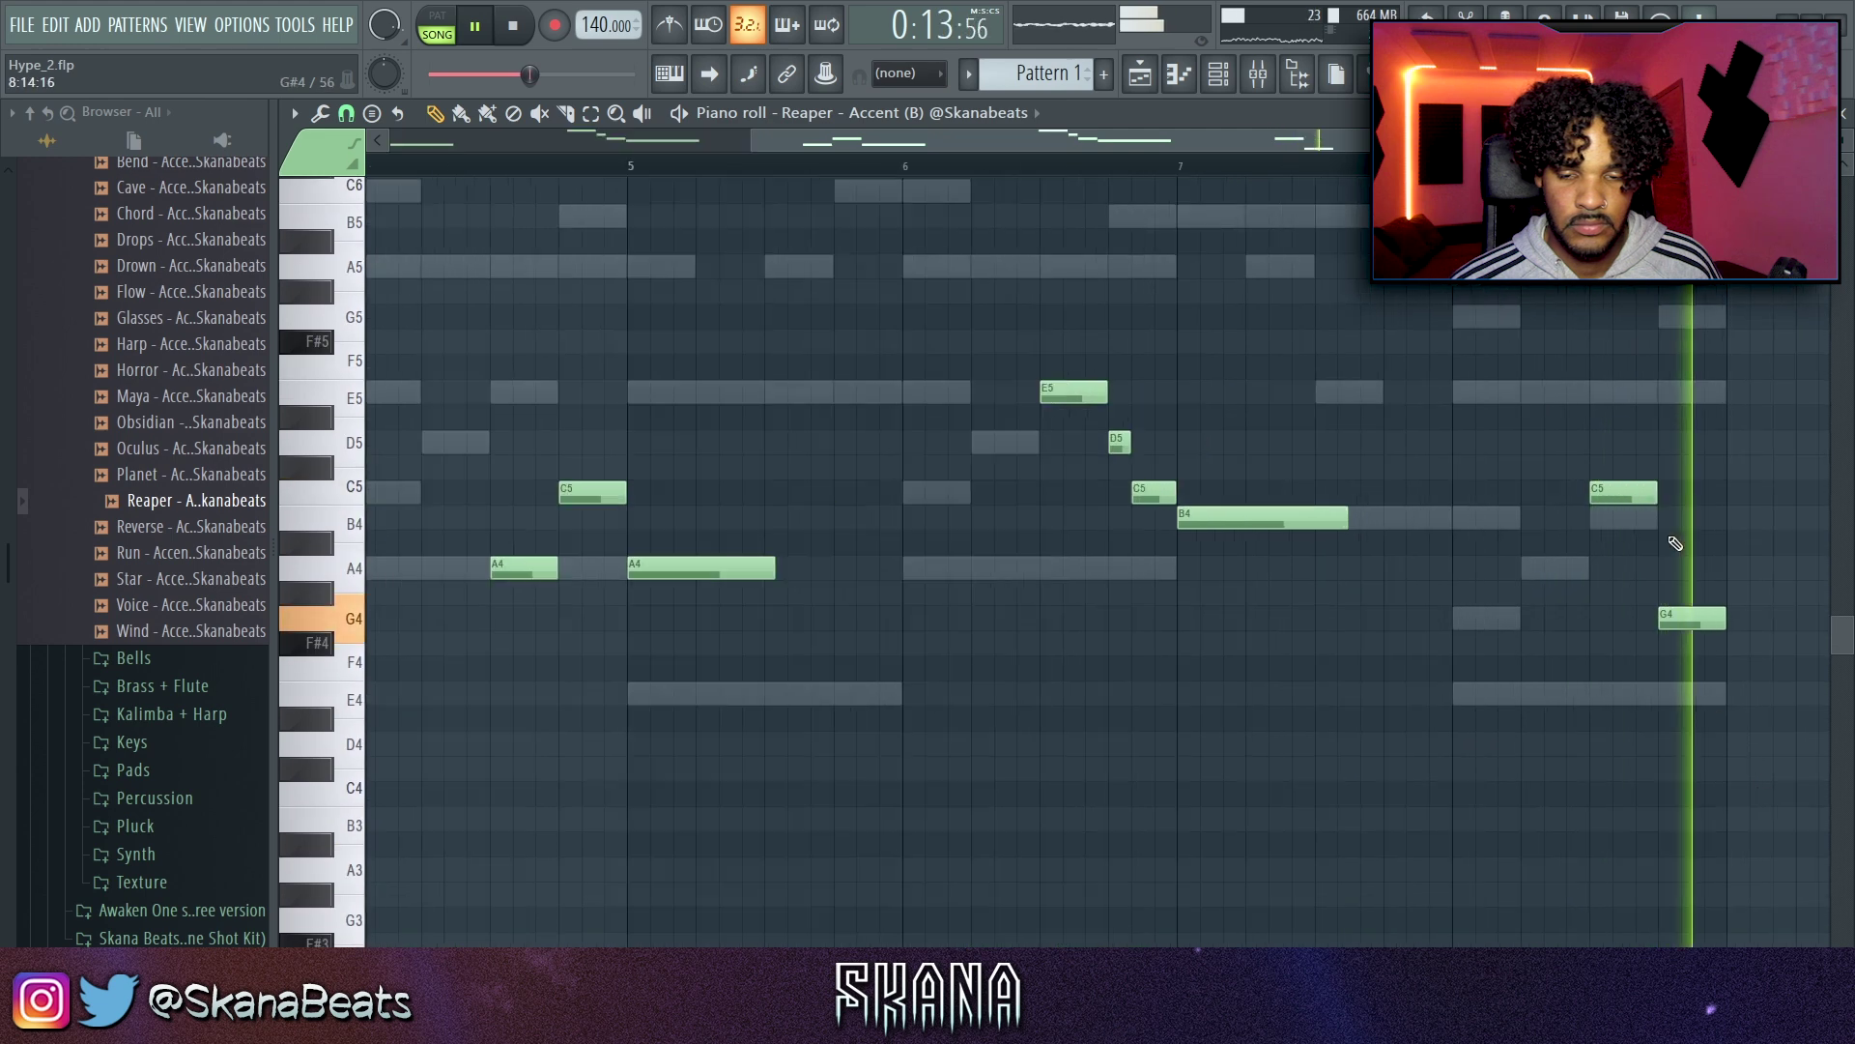
pyautogui.doubleClick(1646, 519)
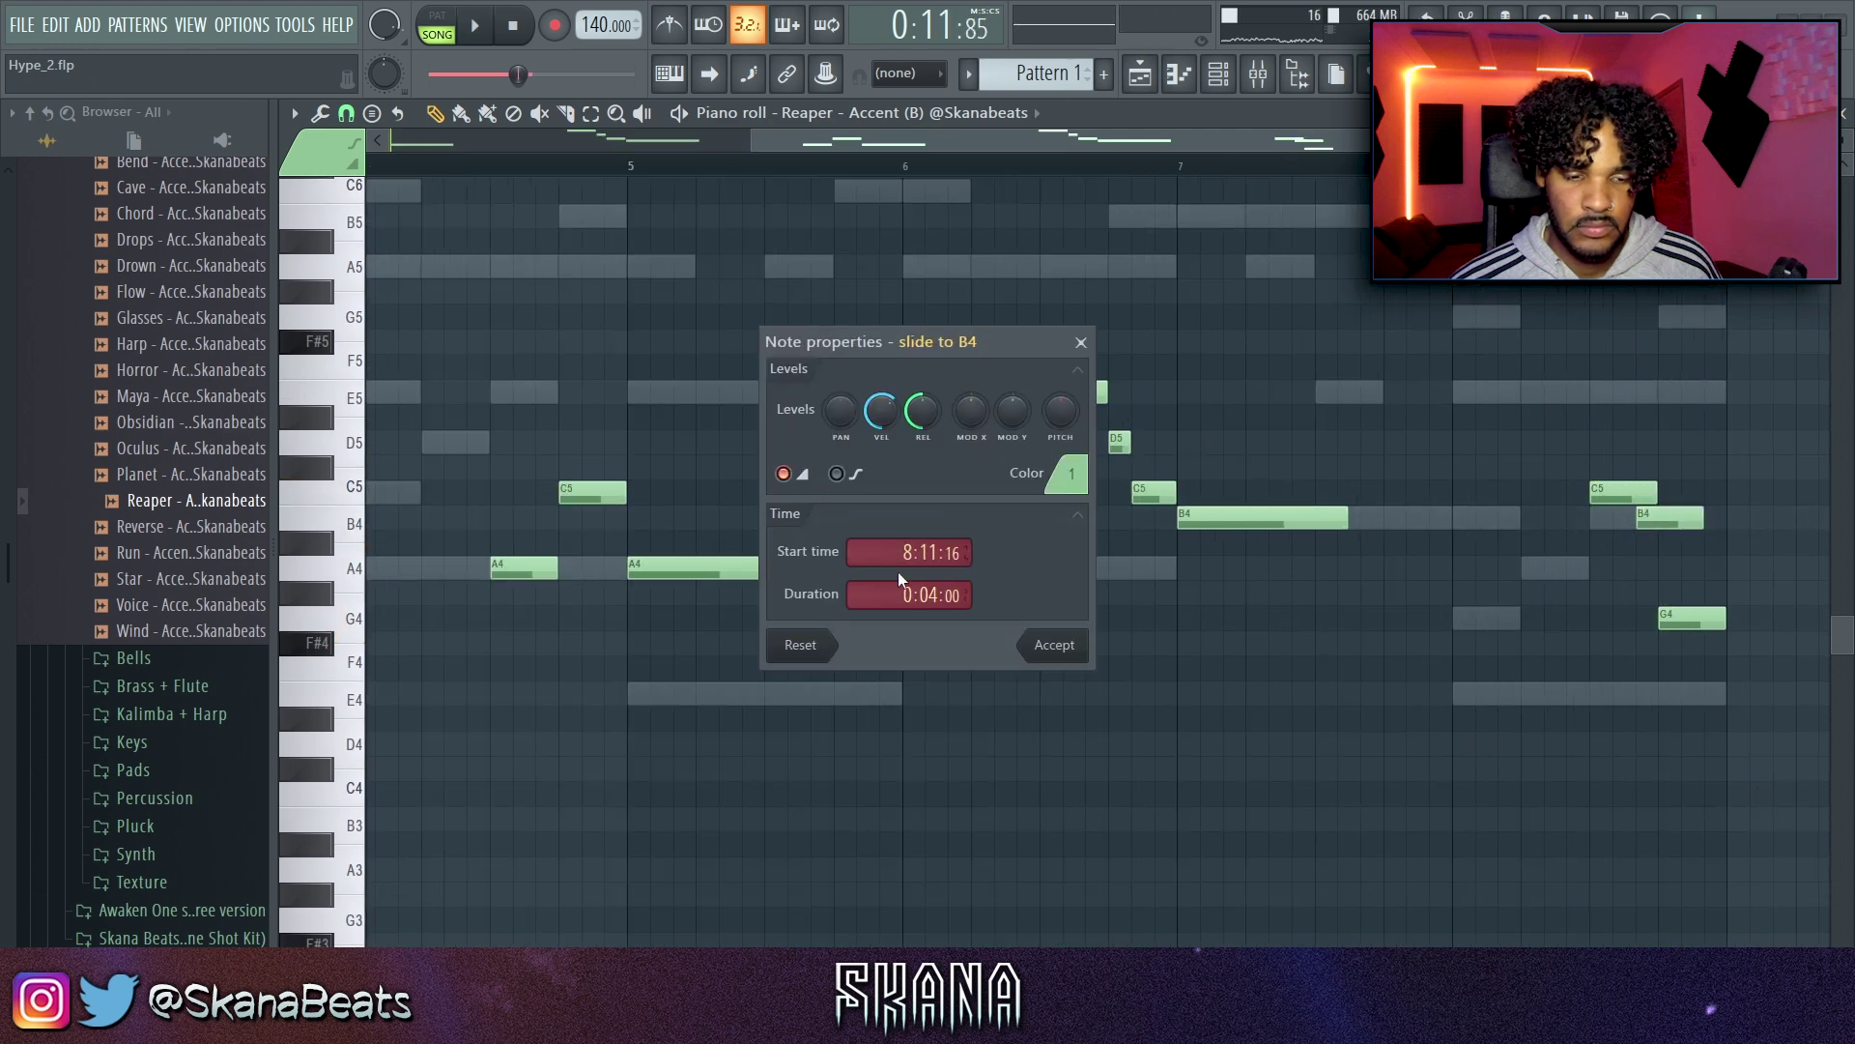
pyautogui.click(1054, 646)
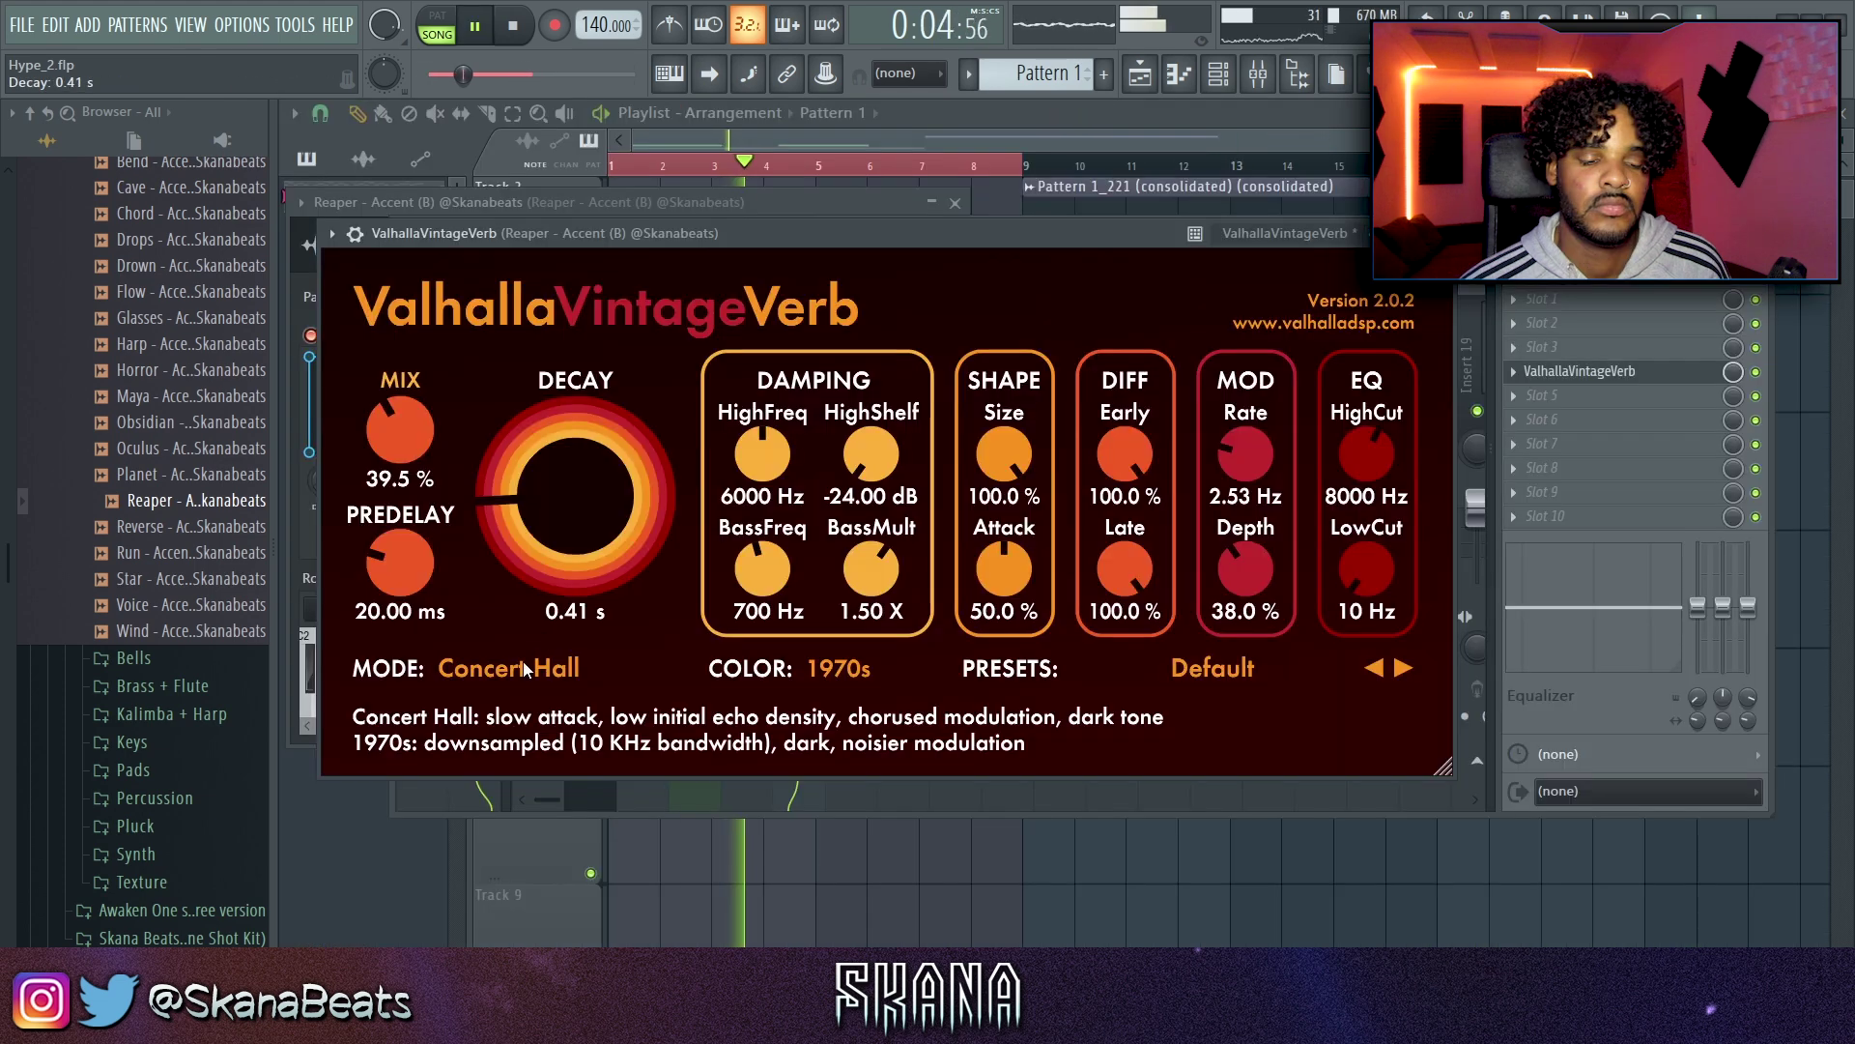
# Step: Set the Reaper accent's ValhallaVintageVerb to Chorus Space mode with a LowCut of 590 Hz
pyautogui.click(524, 668)
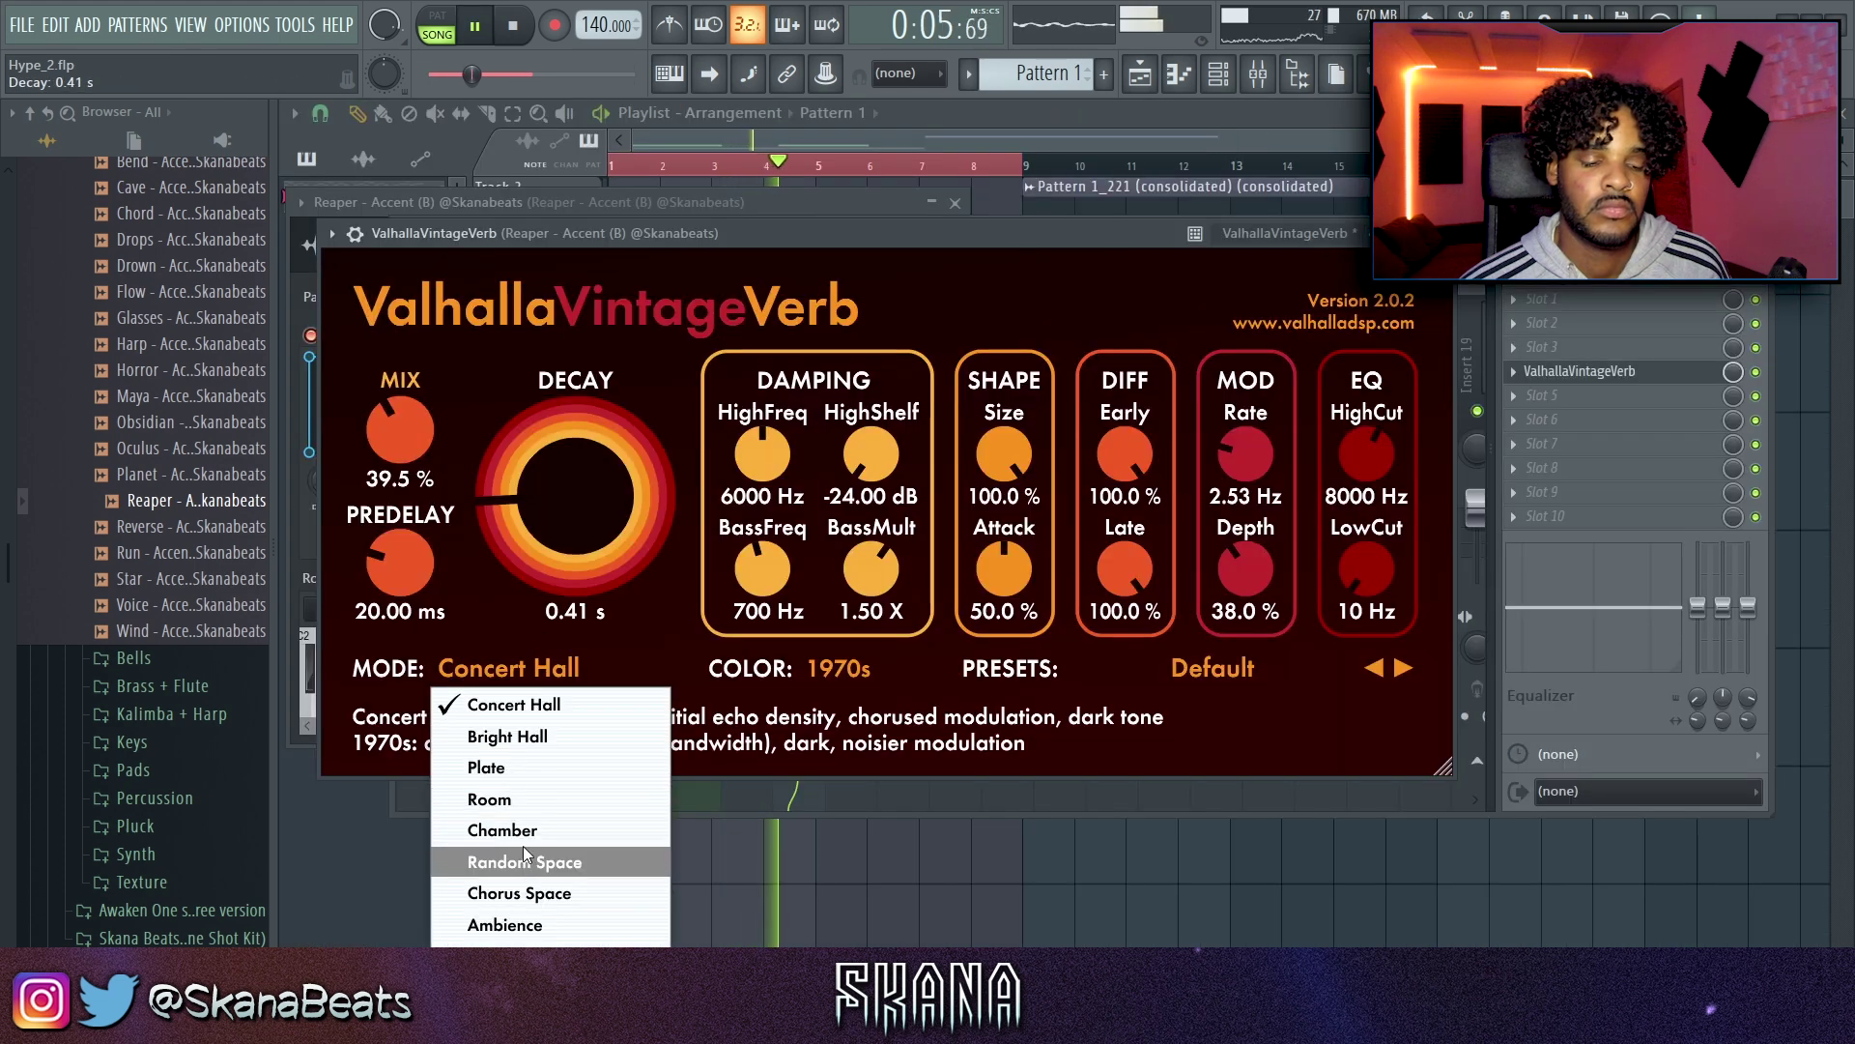
pyautogui.click(519, 889)
pyautogui.moveTo(1366, 570); pyautogui.dragTo(1377, 462)
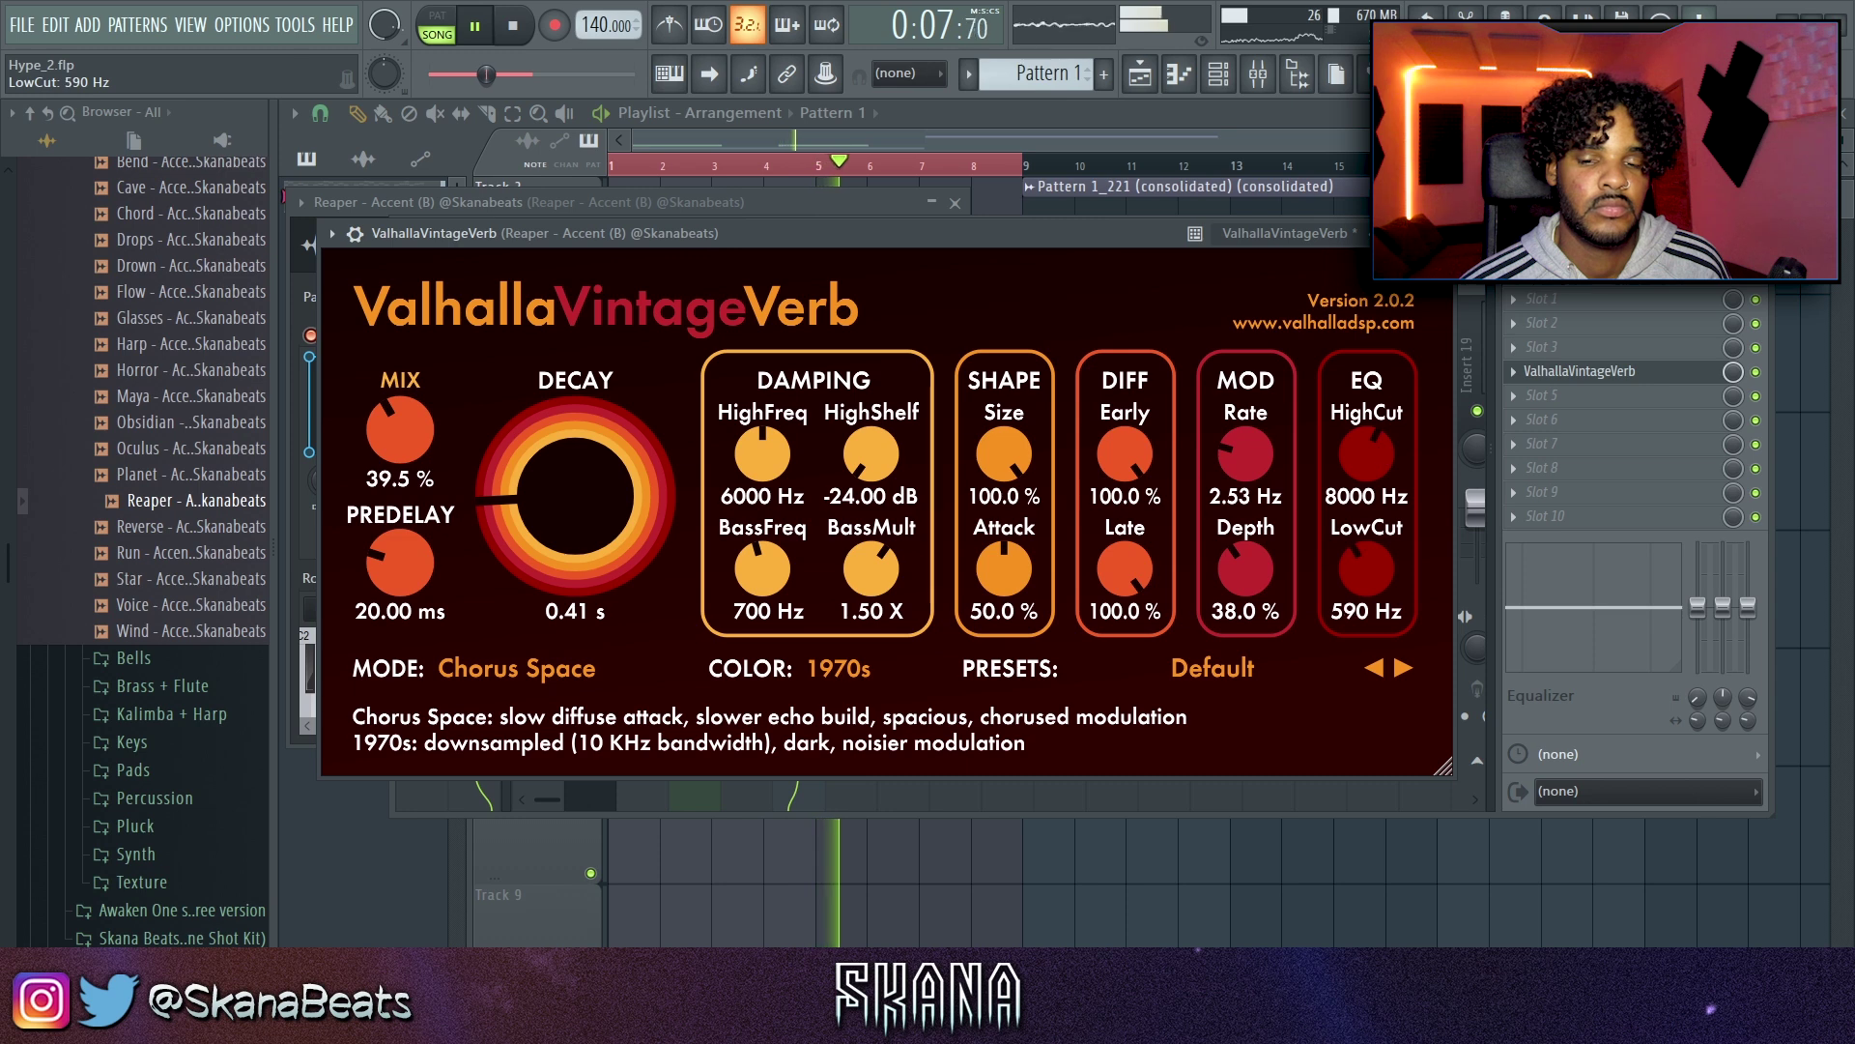
# Step: Cut the Reaper accent track's 90 Hz EQ band by 18 dB and lower its volume to -5.1 dB
pyautogui.click(1747, 609)
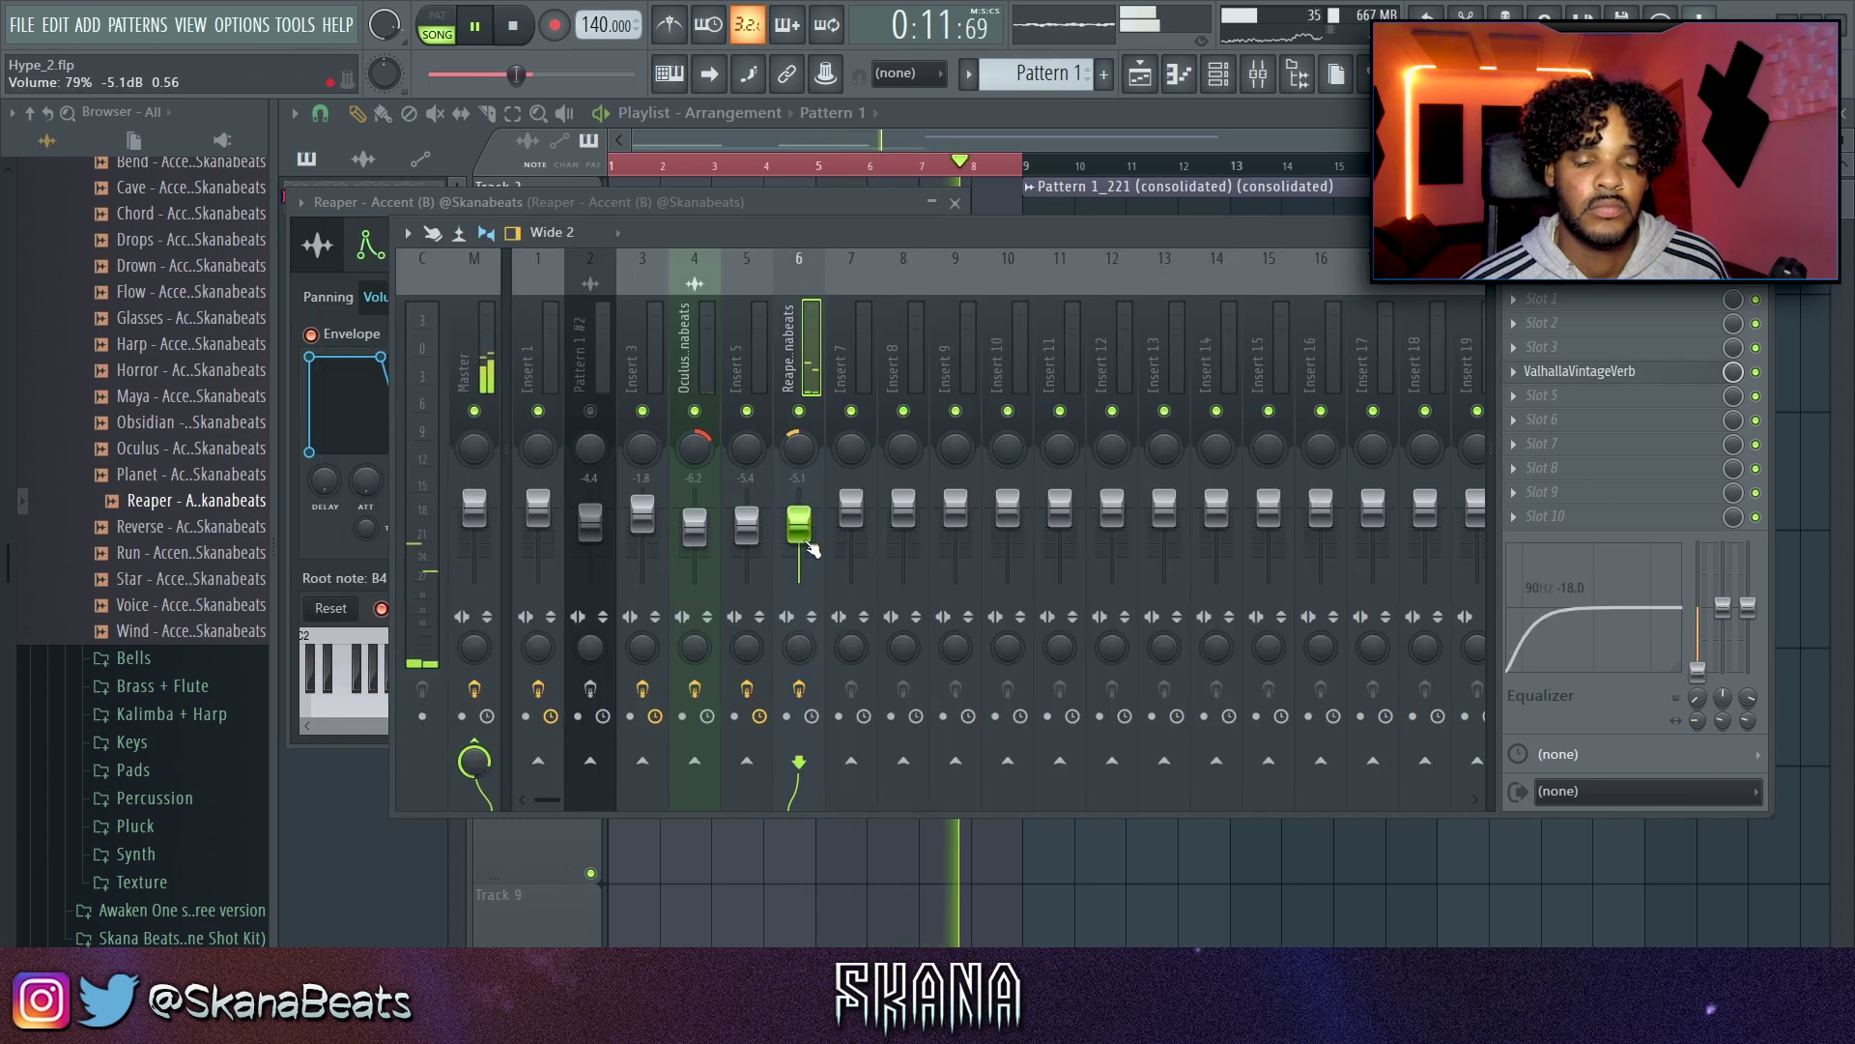
pyautogui.keyDown('ctrl'); pyautogui.rightClick(998, 860); pyautogui.keyUp('ctrl')
pyautogui.keyDown('ctrl'); pyautogui.rightClick(883, 655); pyautogui.keyUp('ctrl')
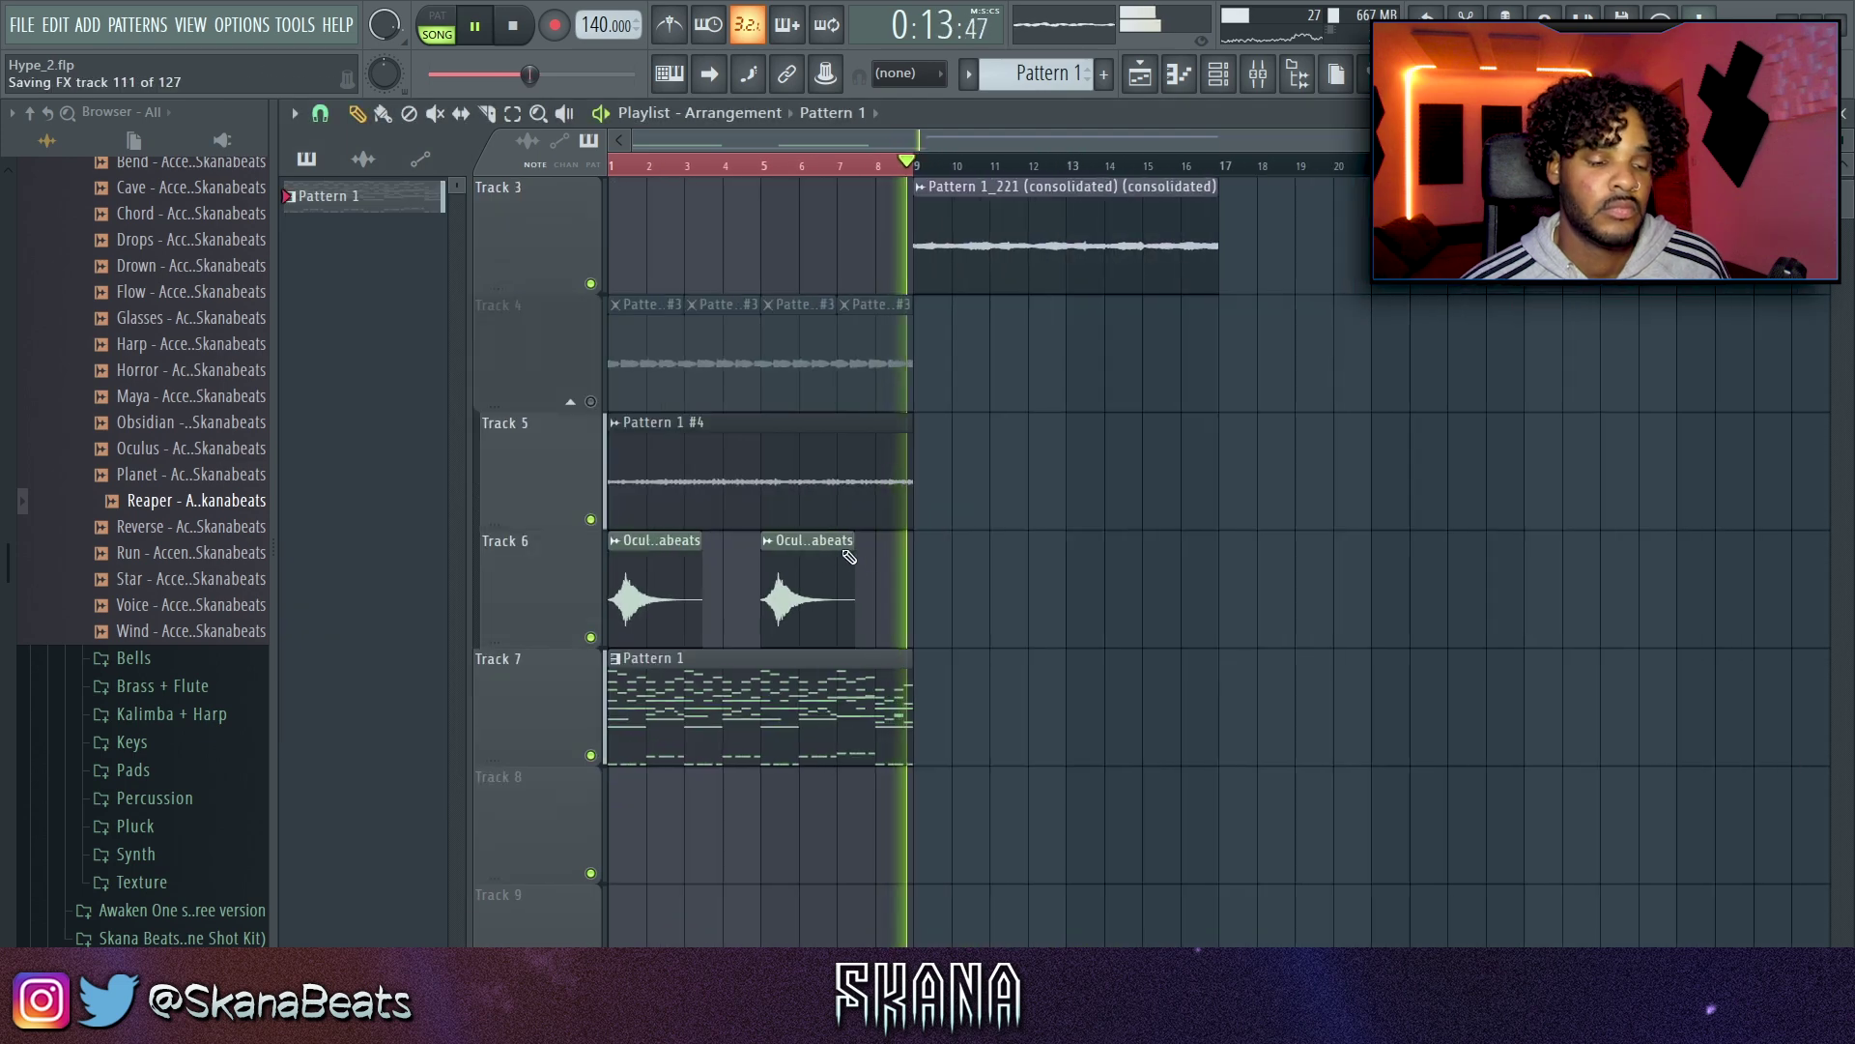
pyautogui.click(1270, 75)
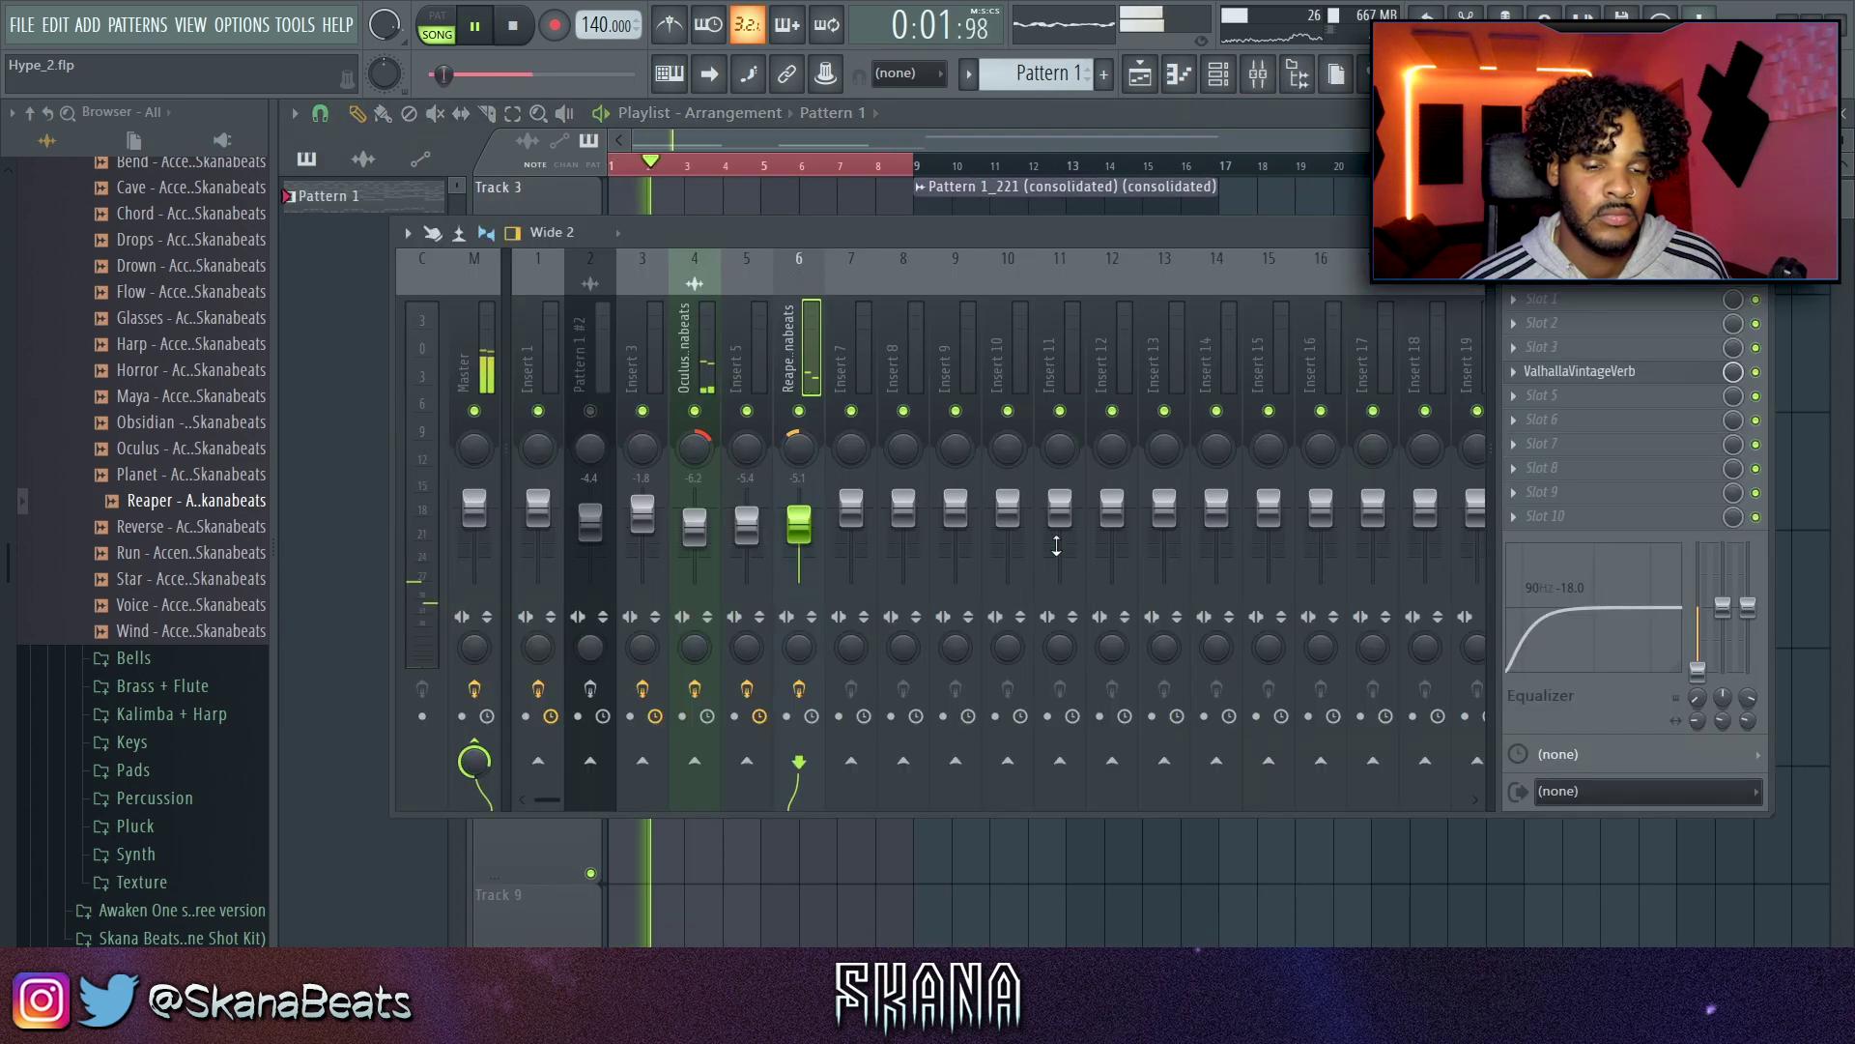
pyautogui.click(897, 900)
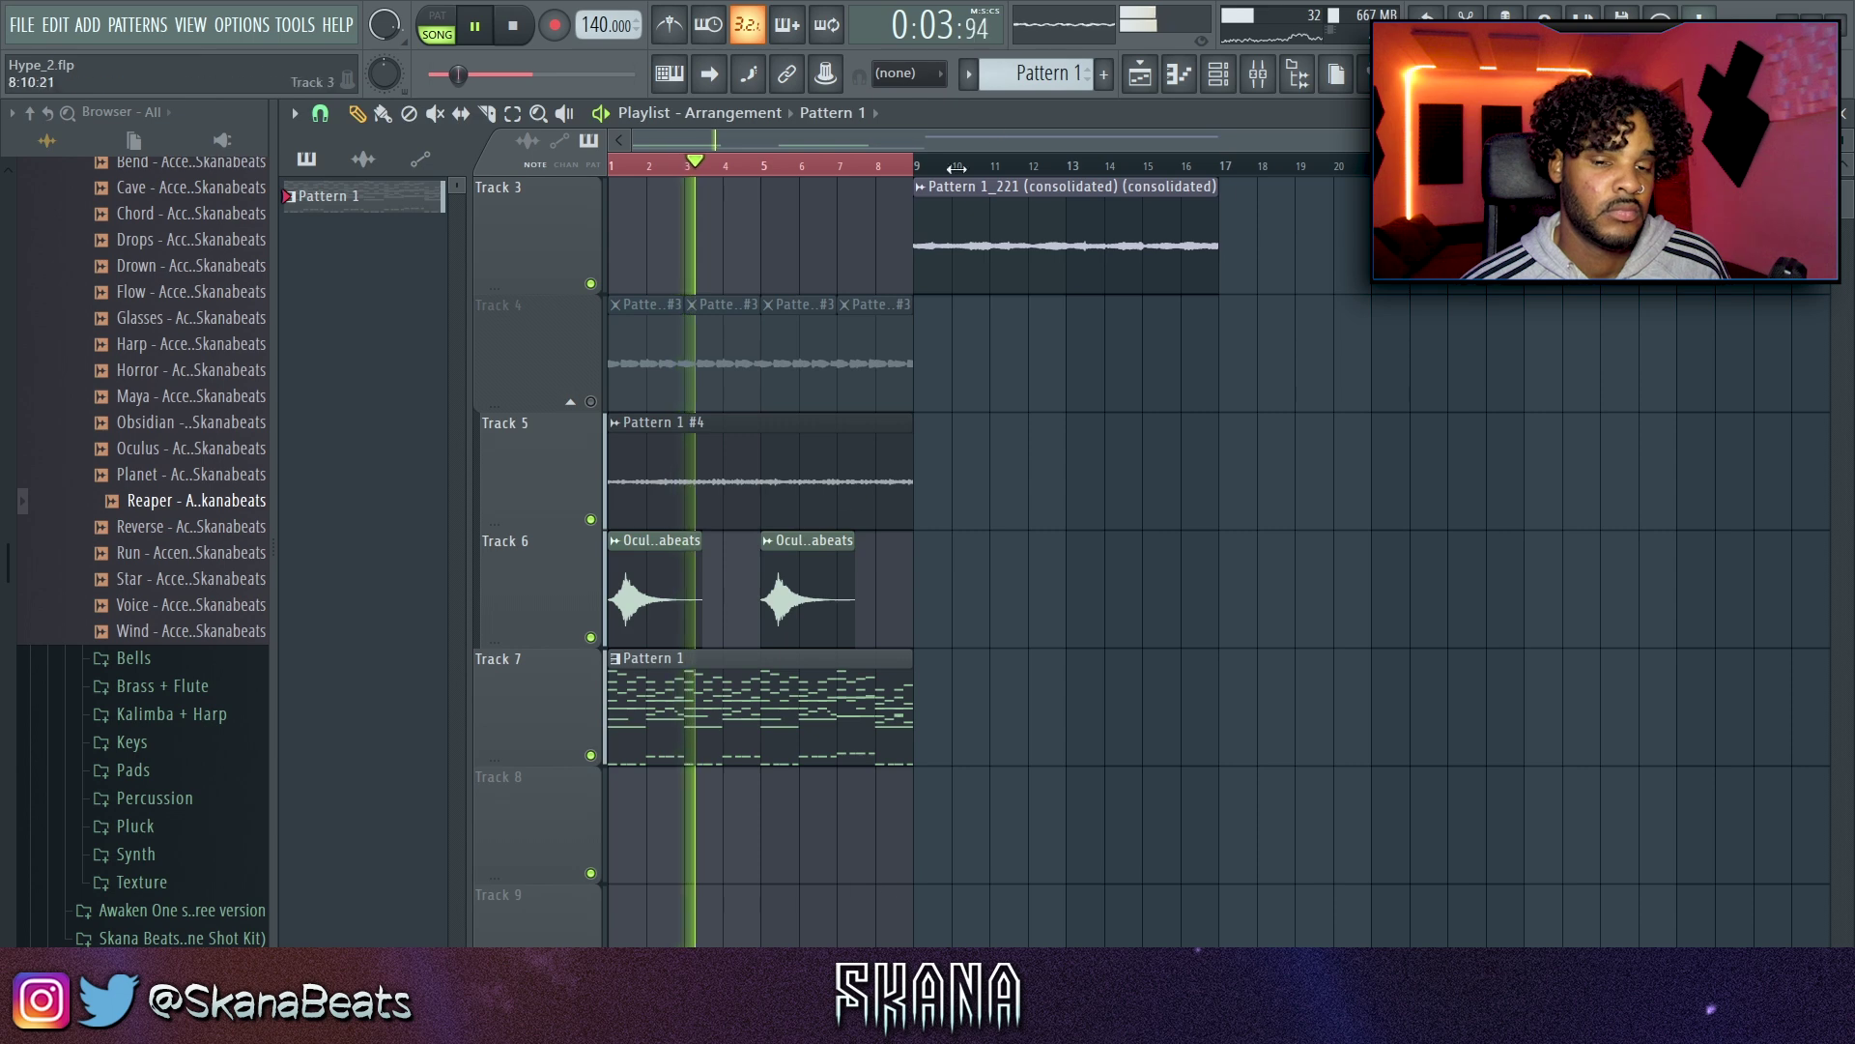
# Step: Add a new Xpand!2_x64 instrument channel to the project
pyautogui.press('F6')
pyautogui.click(674, 520)
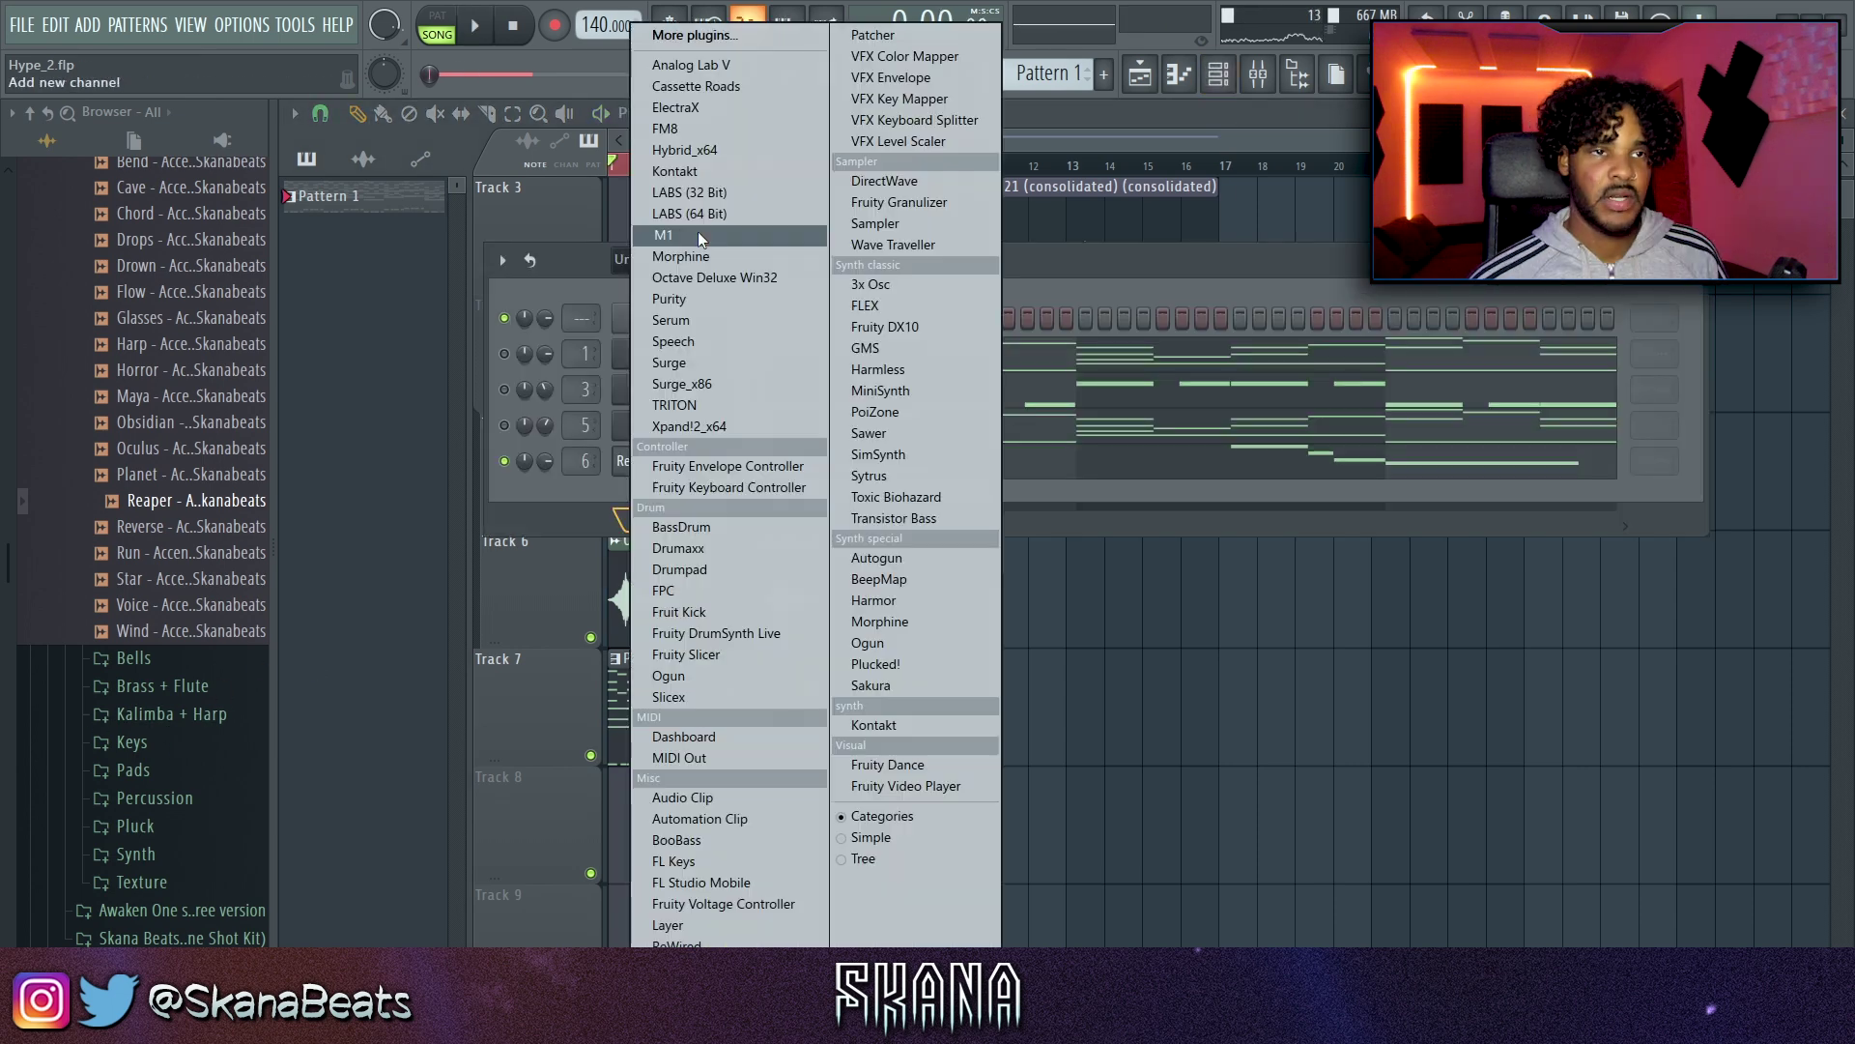
pyautogui.click(673, 426)
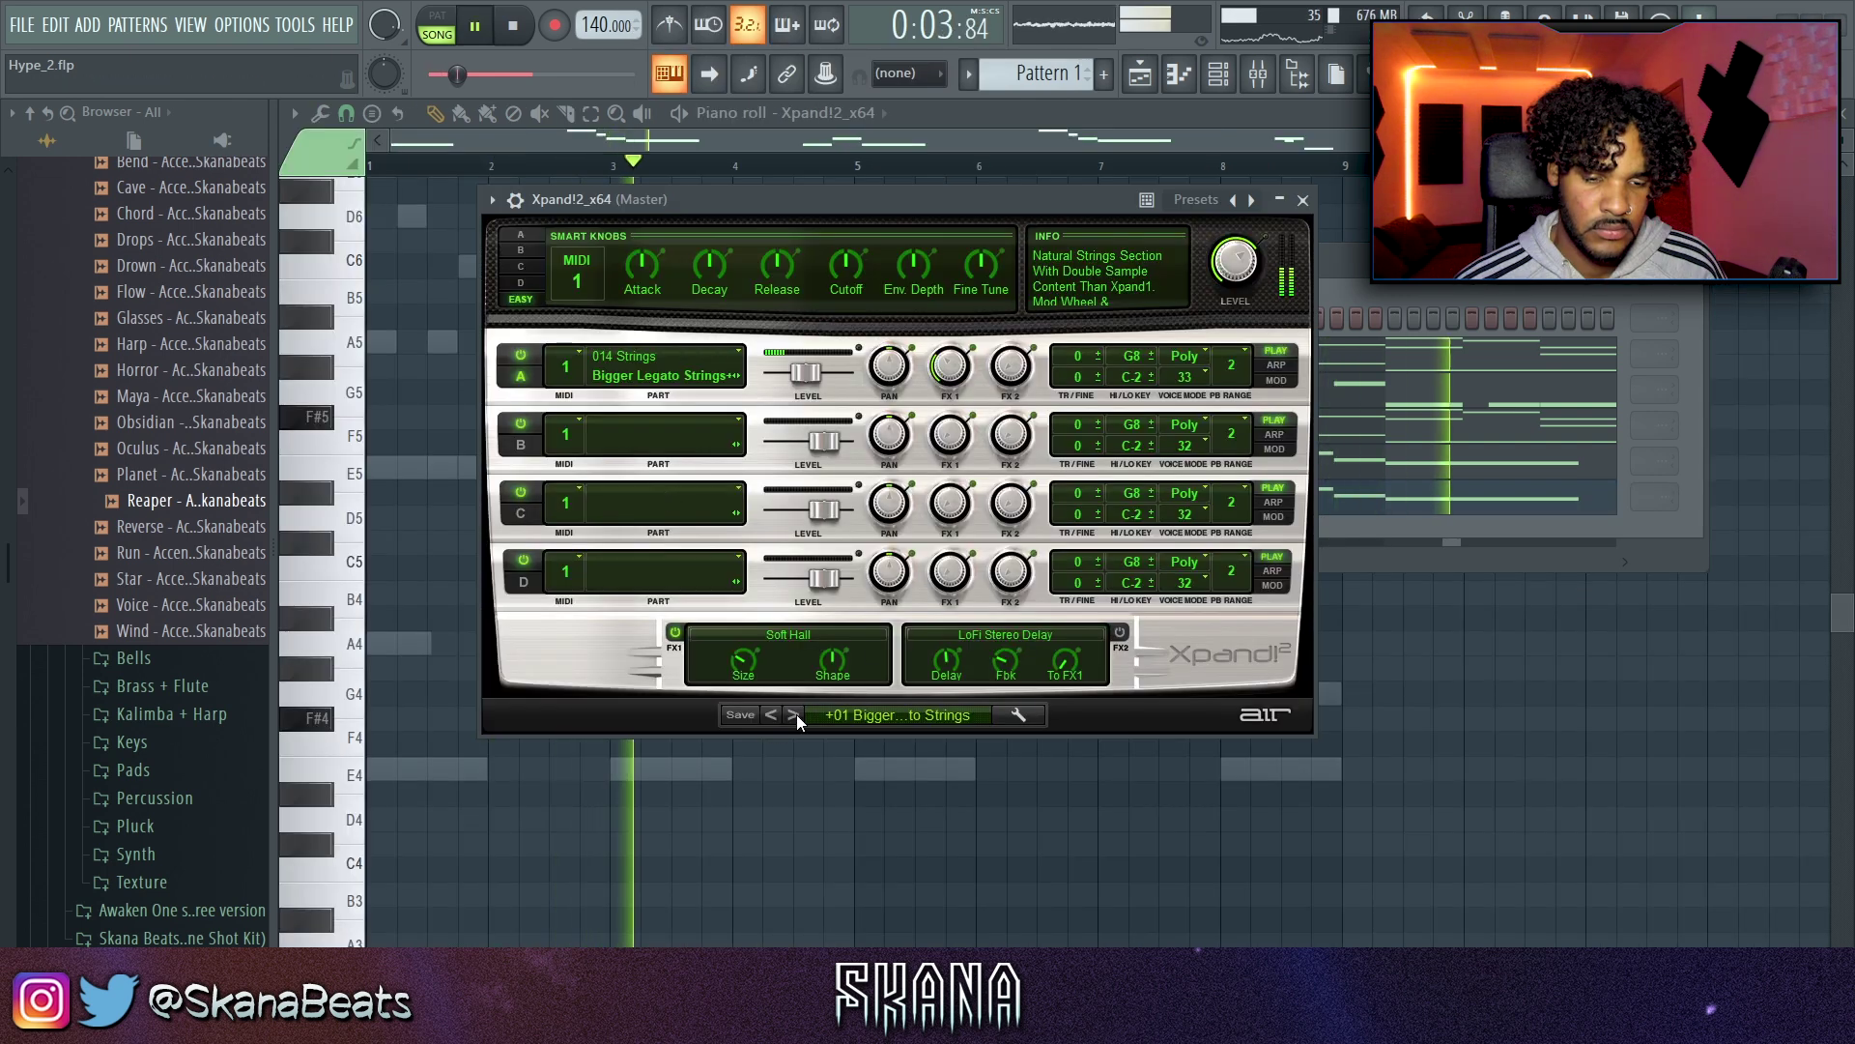
# Step: Audition the Xpand!2 string presets, select +05 Legato+Tremolo and return to its piano roll
pyautogui.press('space')
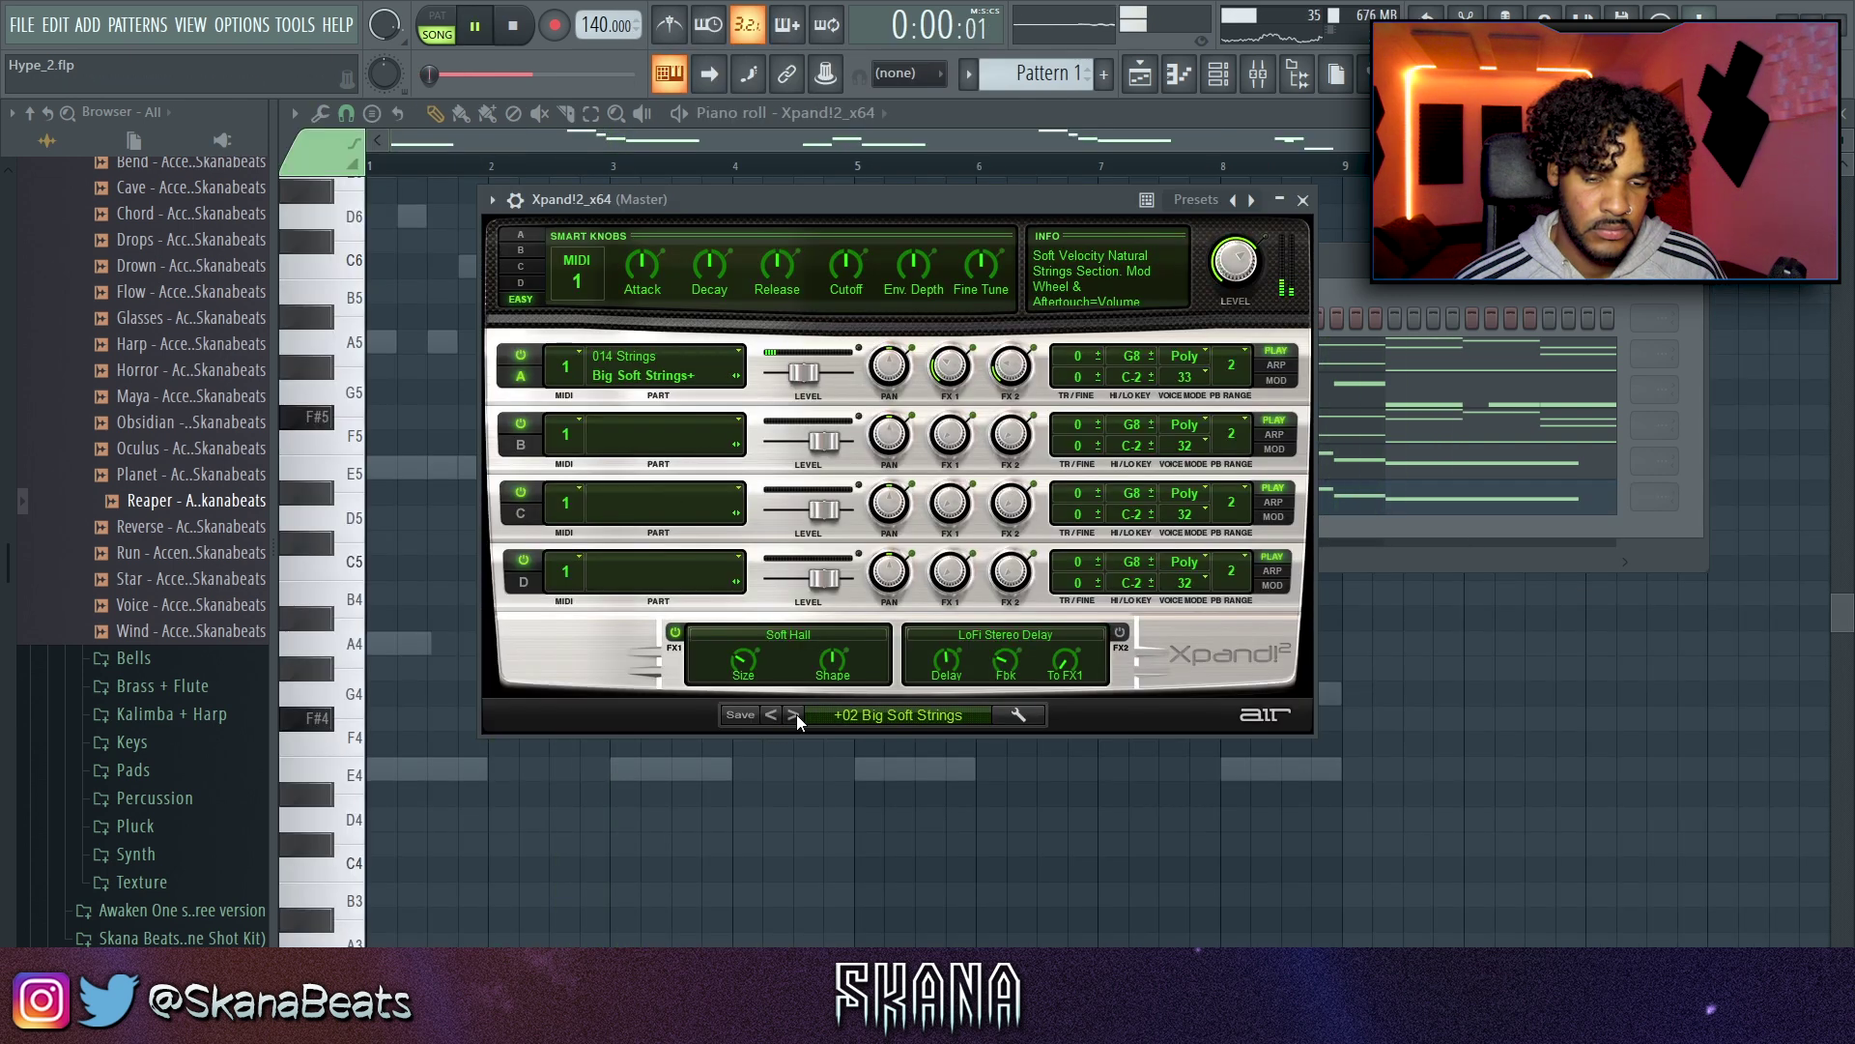
pyautogui.click(793, 715)
pyautogui.click(797, 715)
pyautogui.click(796, 715)
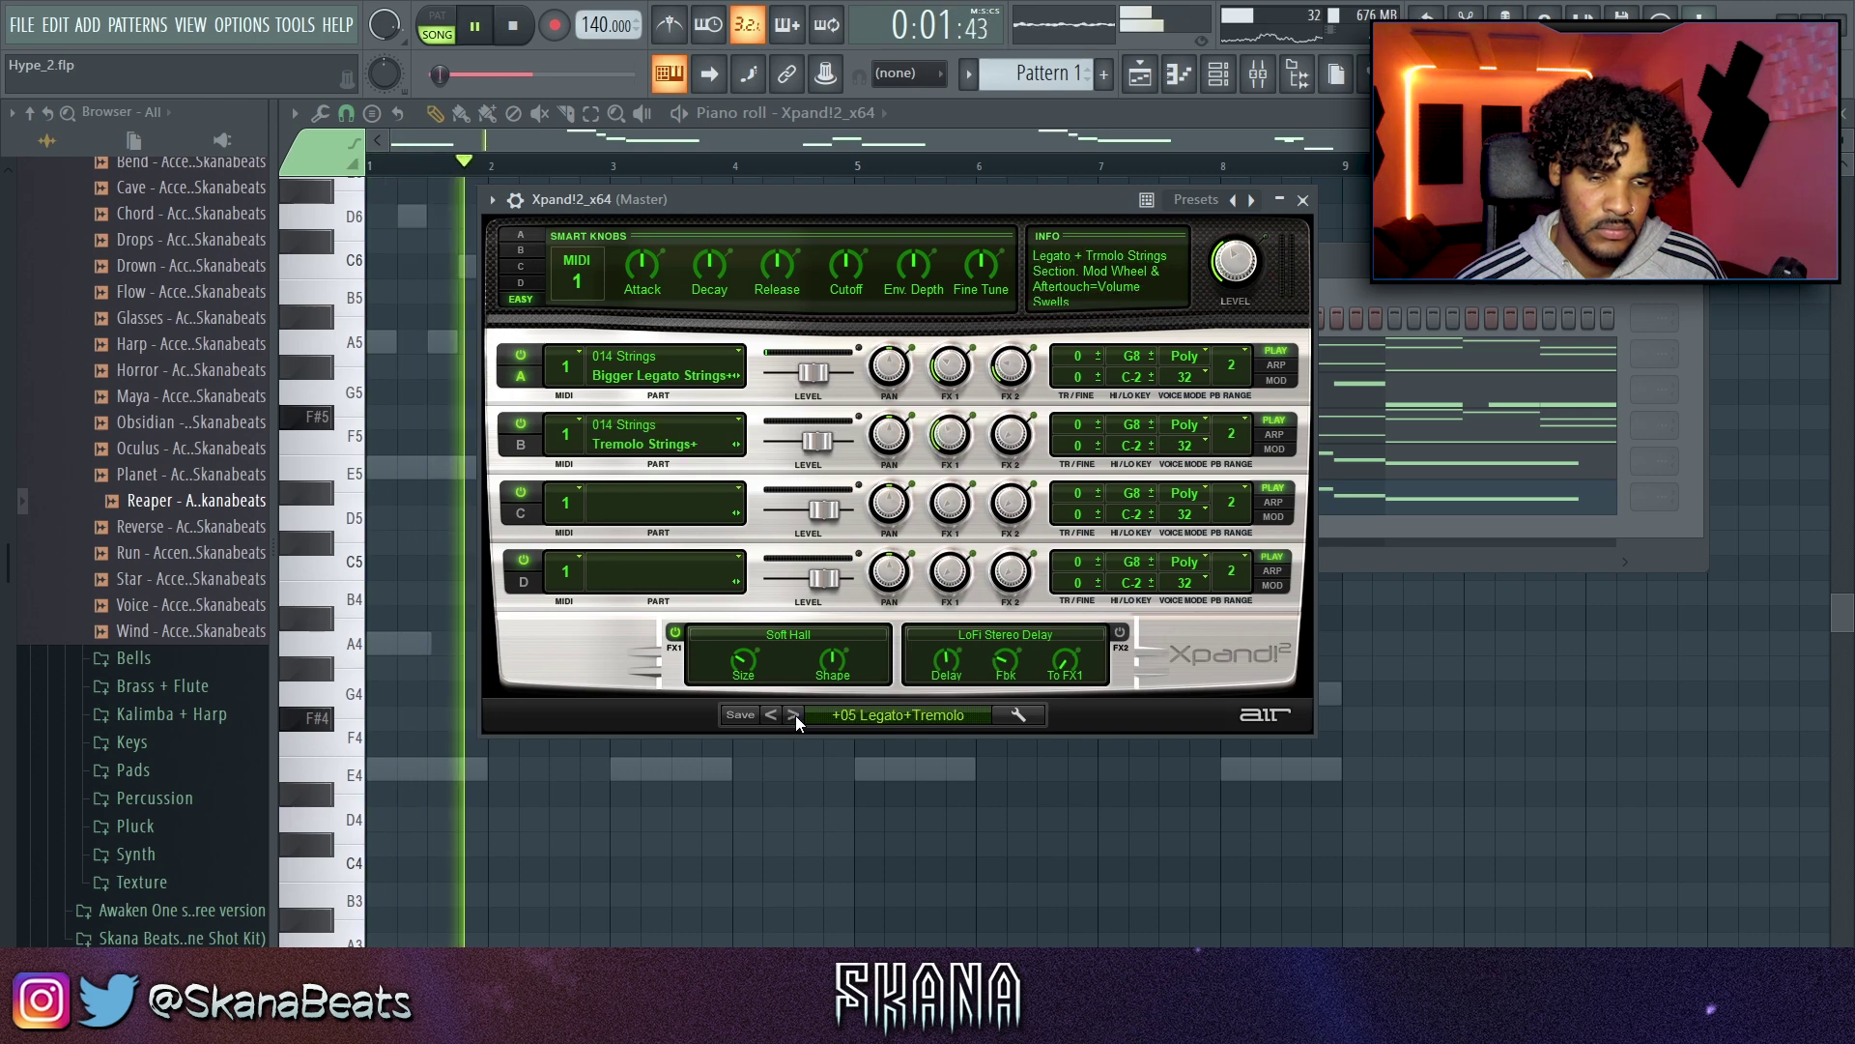
pyautogui.press('Escape')
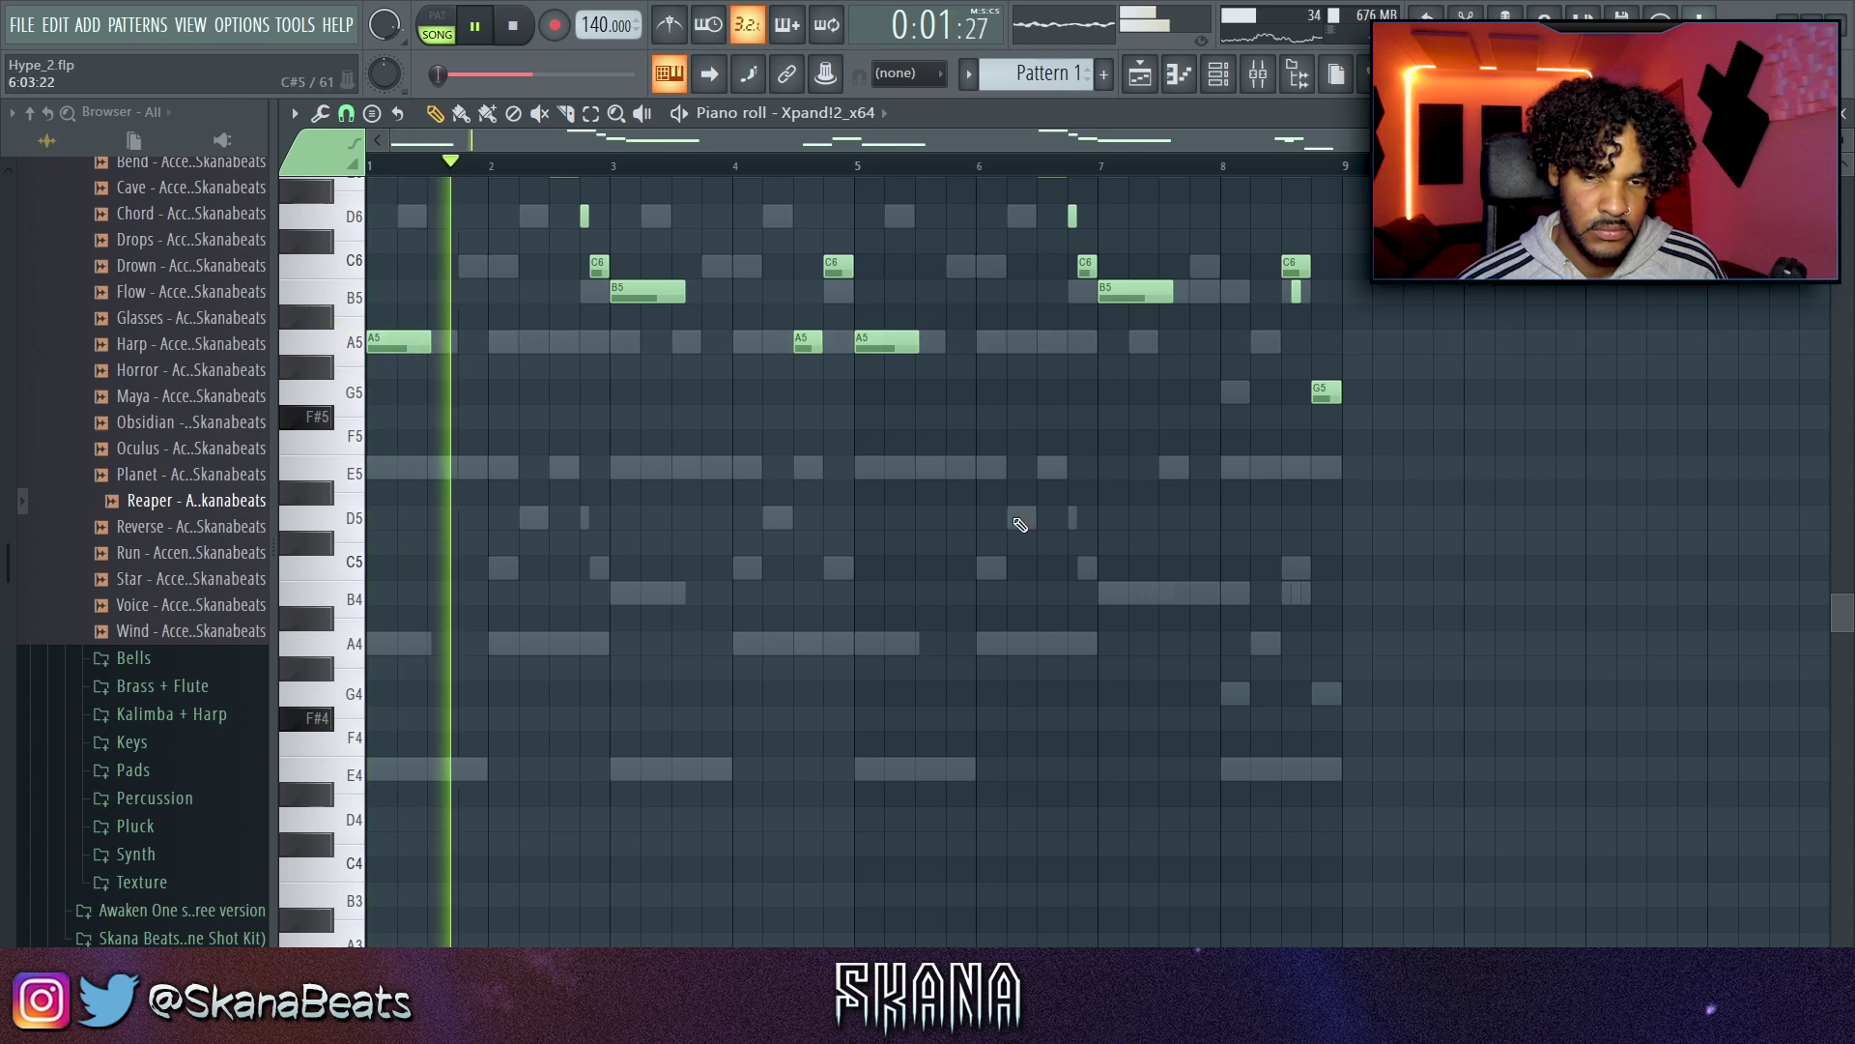
# Step: Pitch the consolidated Reaper accent melody clip up by 400 cents and play it back
pyautogui.click(1223, 77)
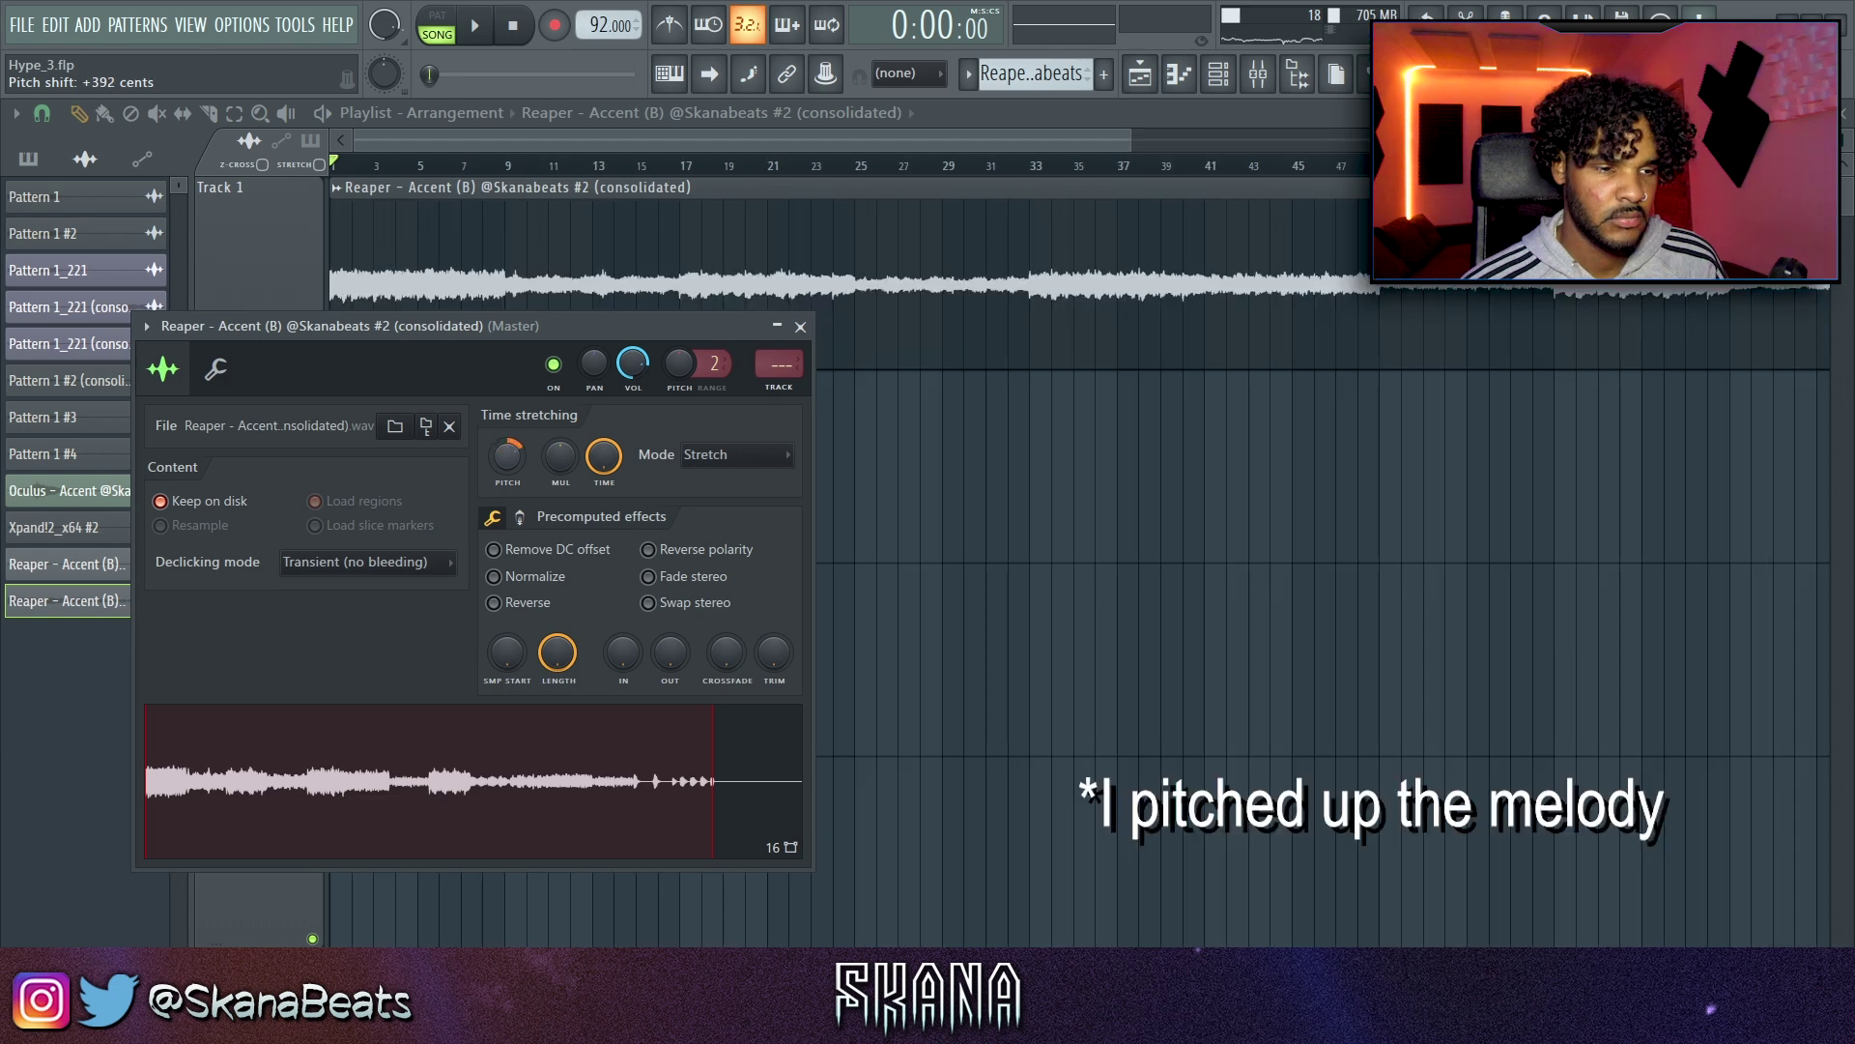
pyautogui.press('space')
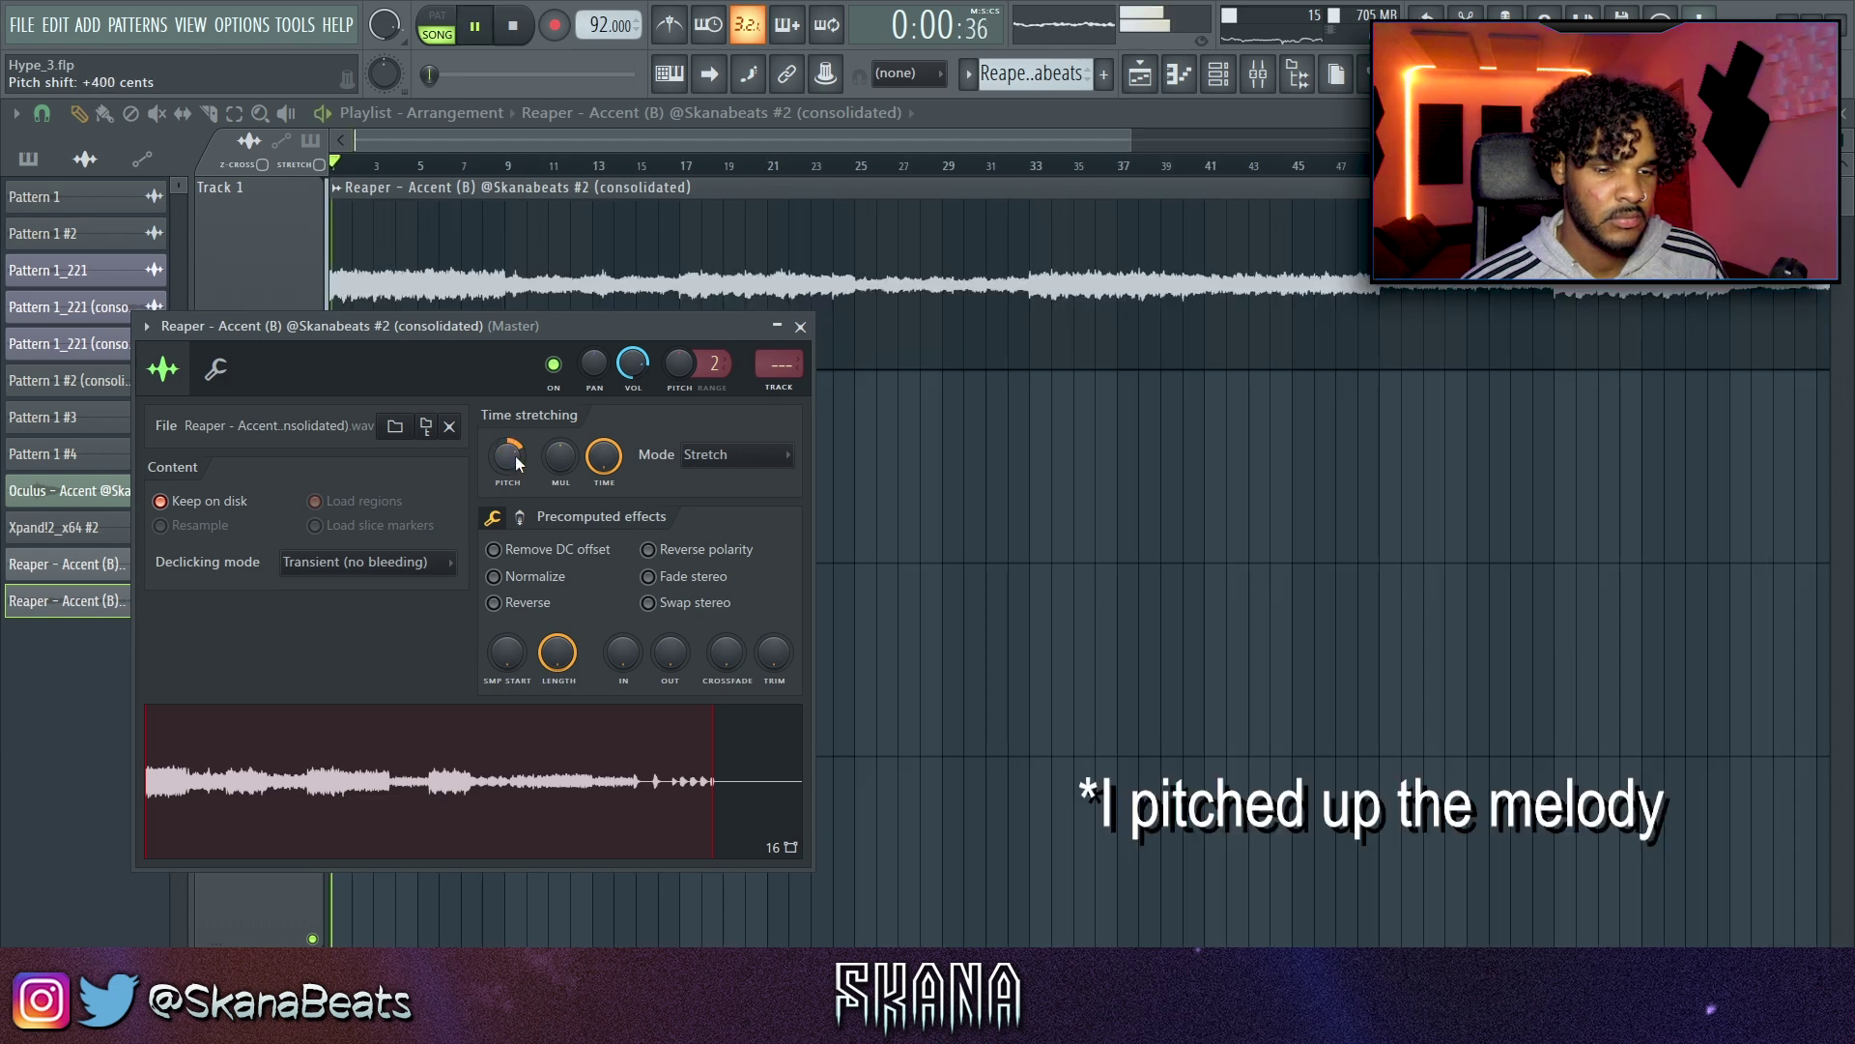
# Step: Add Gross Beat to the melody's mixer track, select the Slow Tripplet time slot and move the effect up to slot 4
pyautogui.click(780, 391)
pyautogui.click(1351, 463)
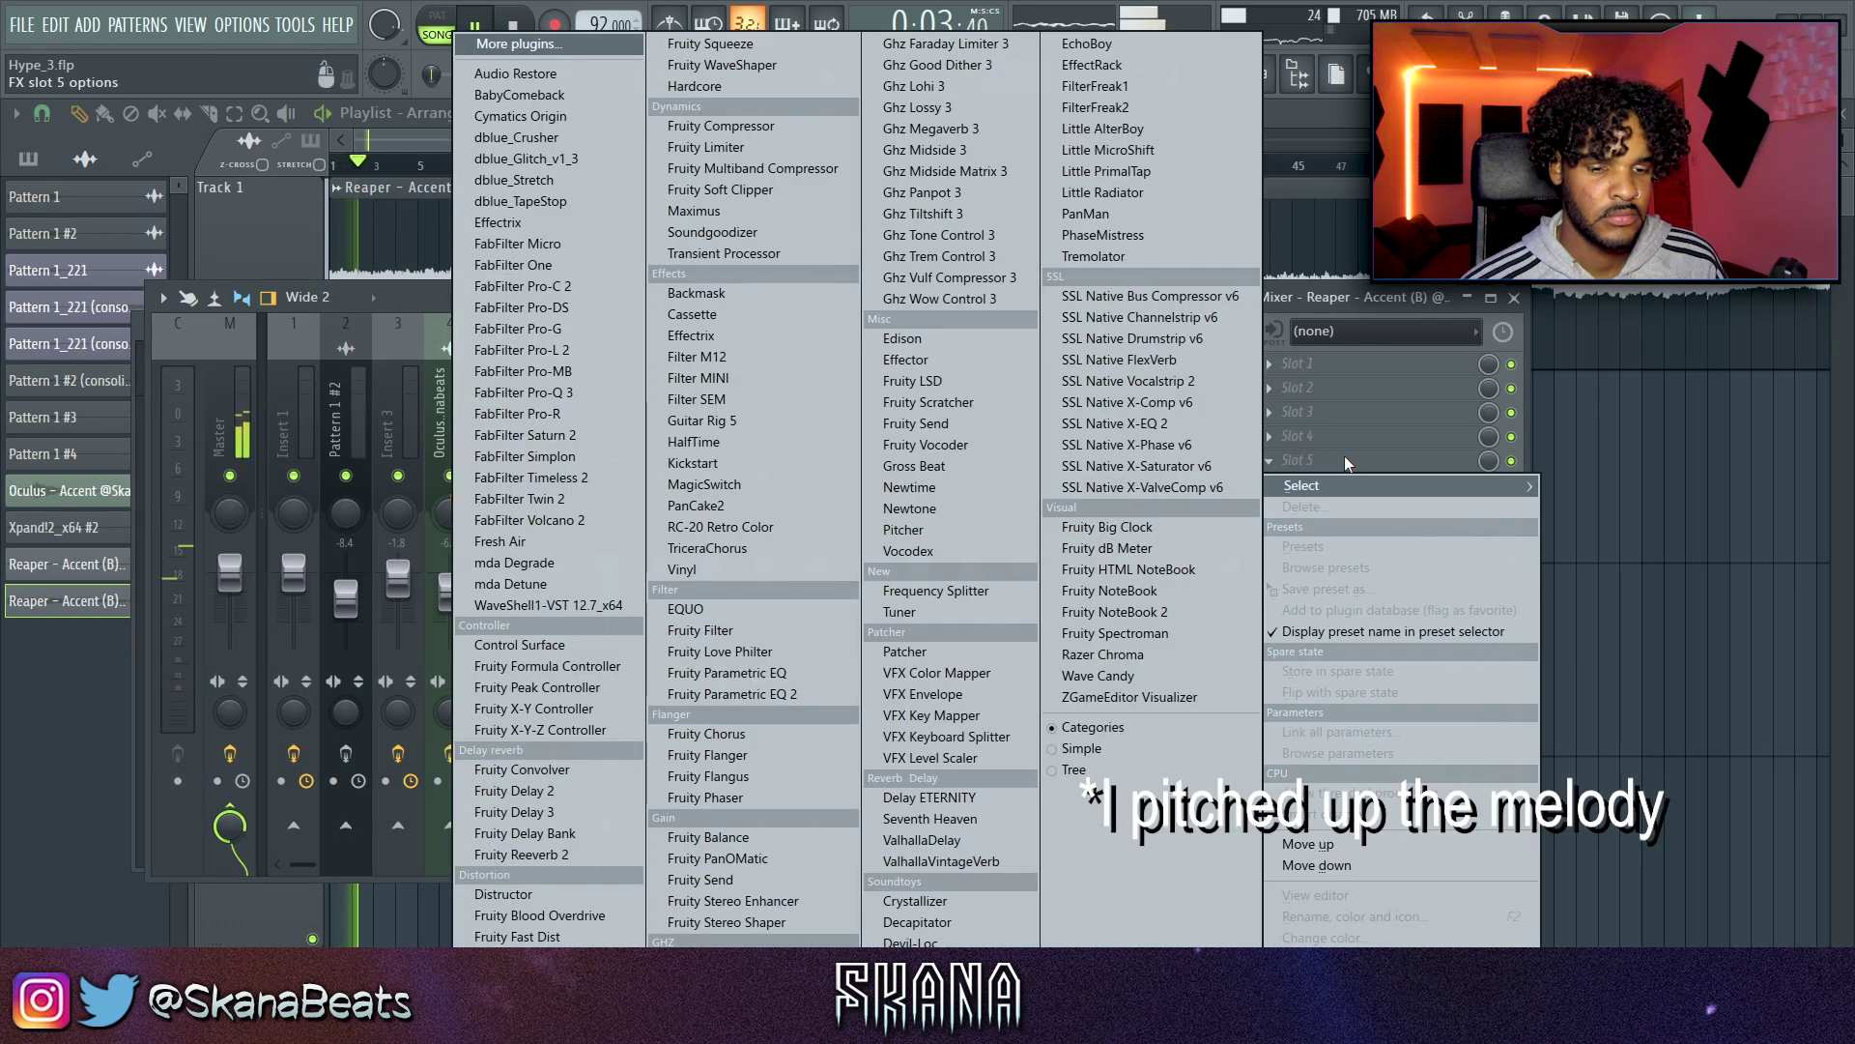
pyautogui.click(930, 444)
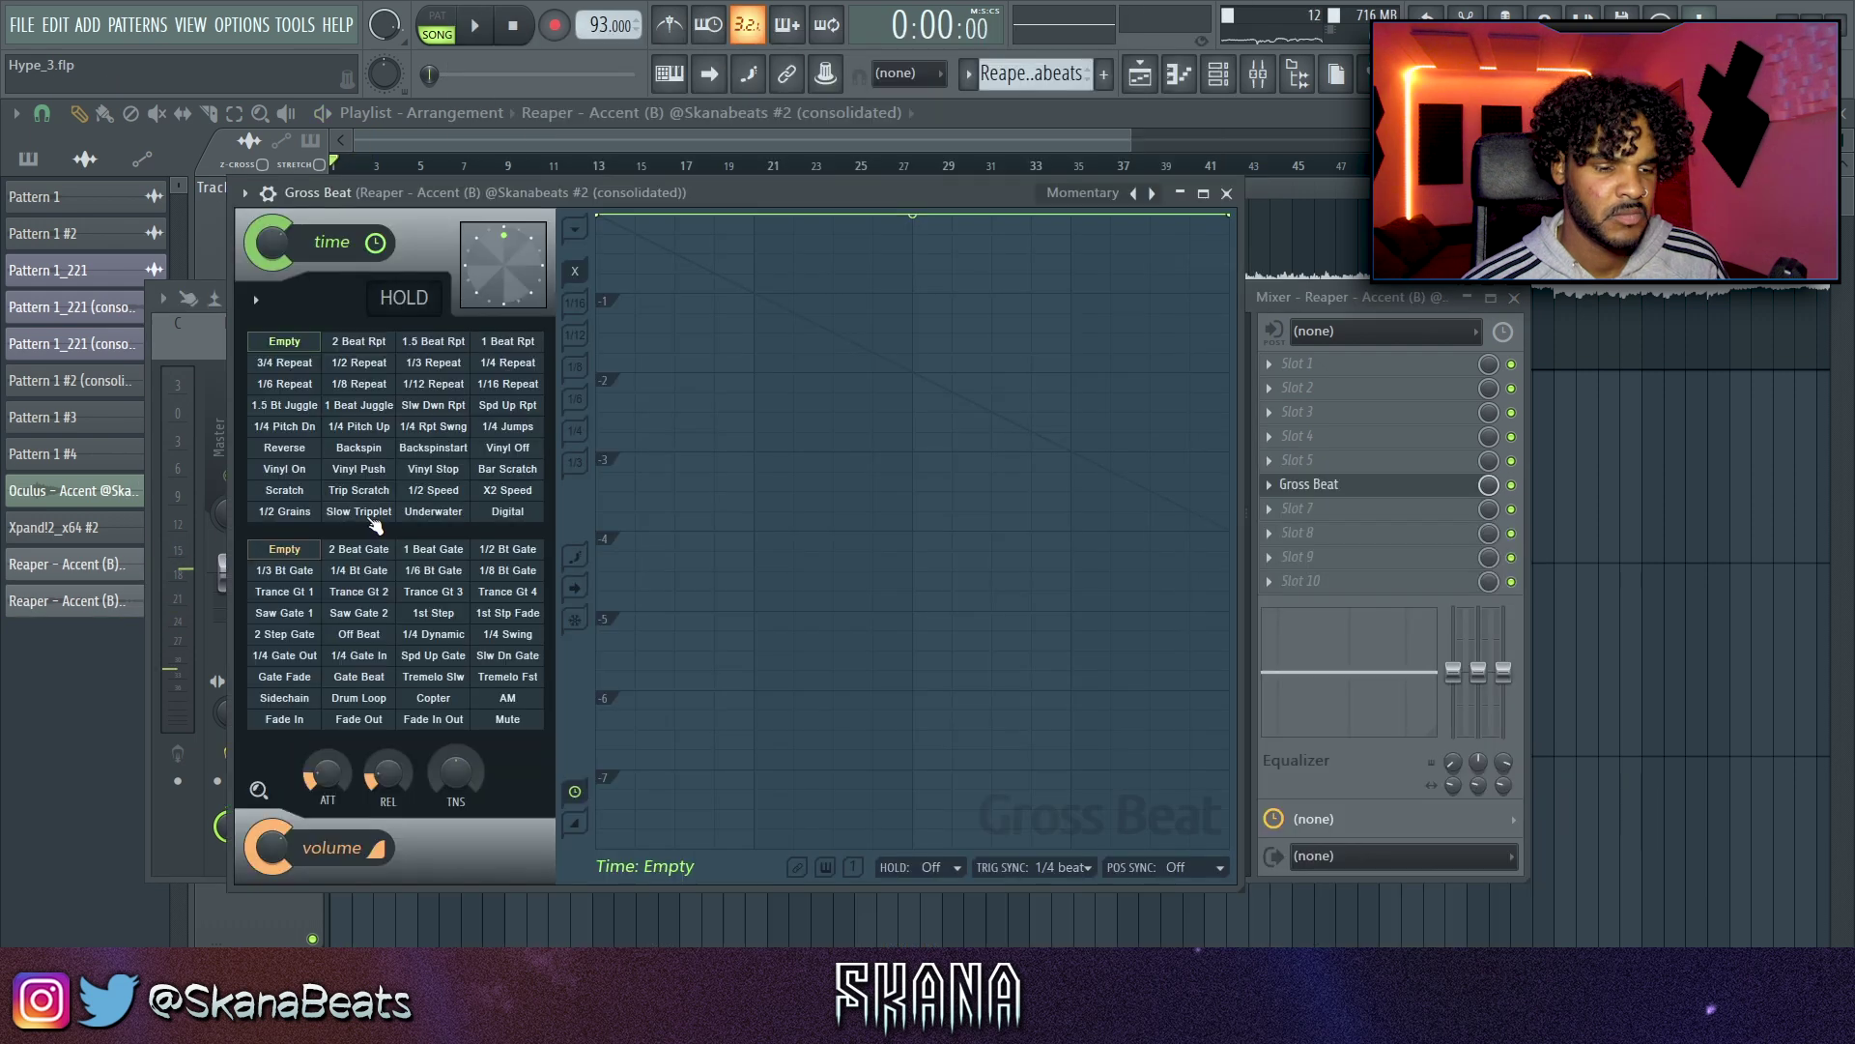
pyautogui.click(373, 522)
pyautogui.press('space')
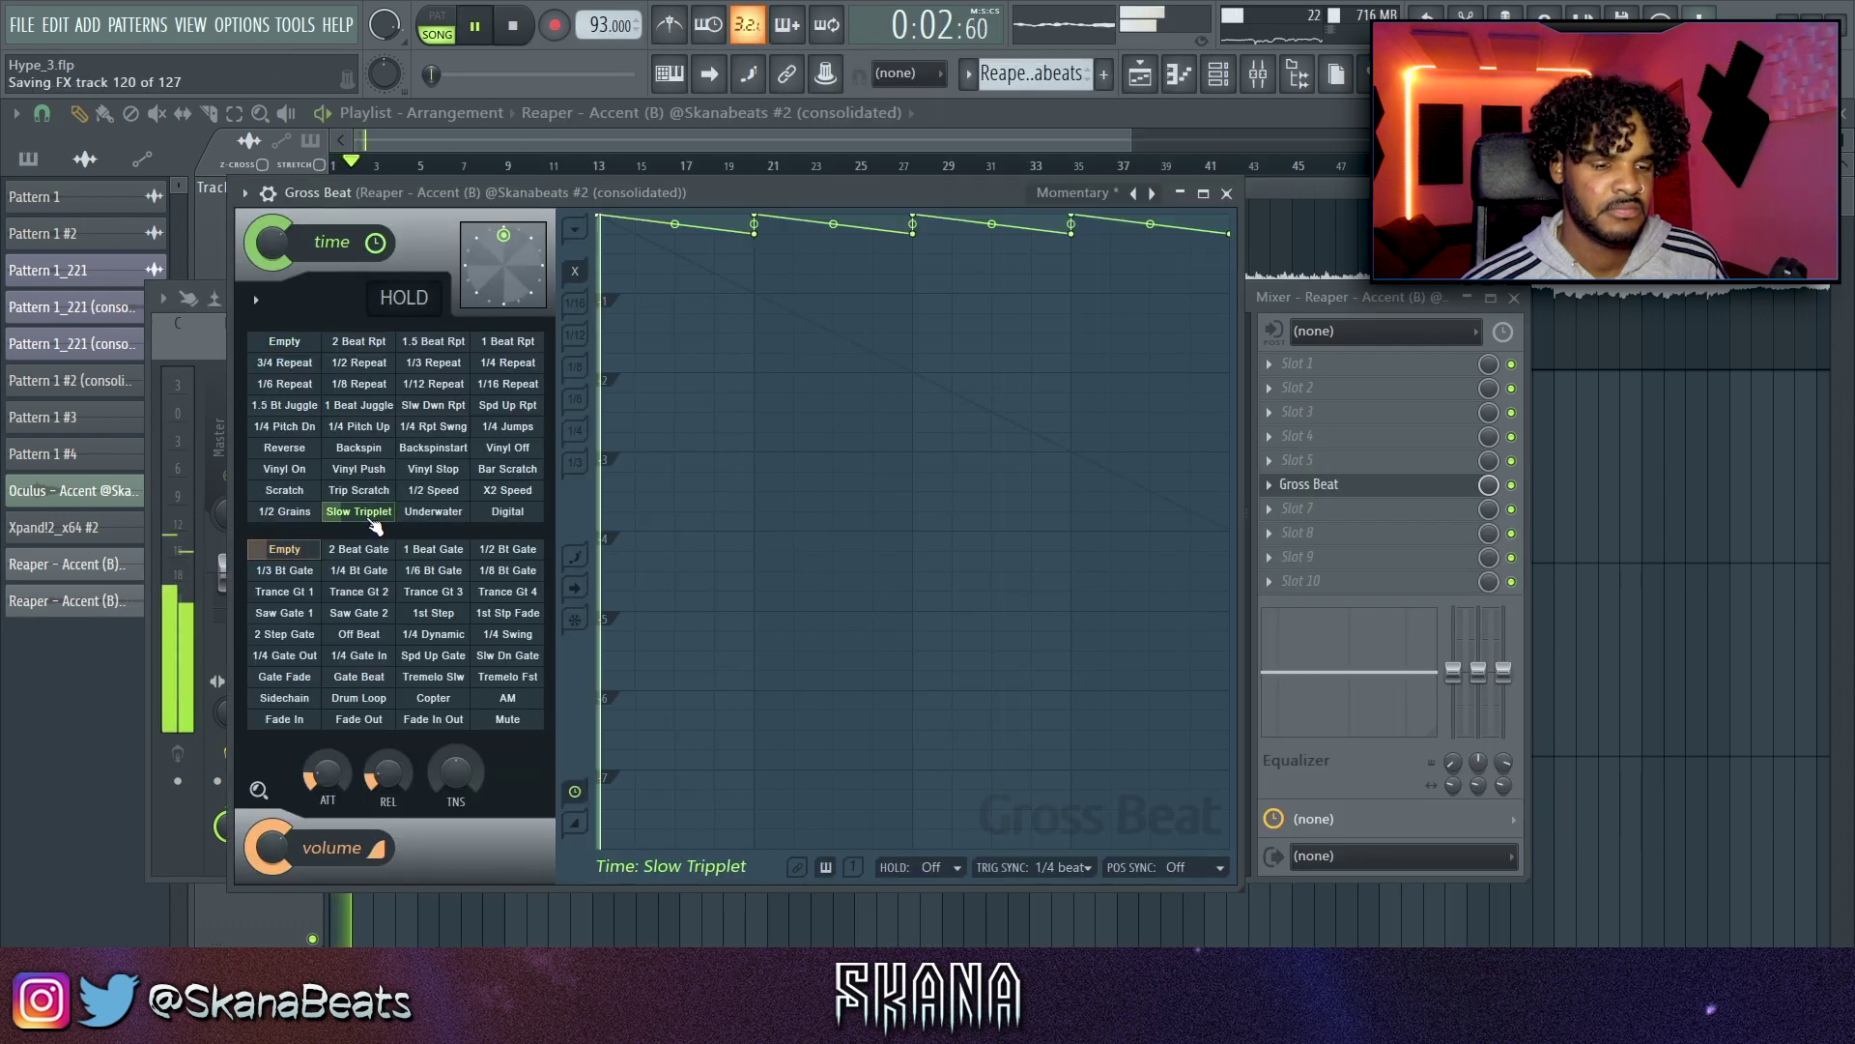
pyautogui.moveTo(1328, 488); pyautogui.dragTo(1330, 437)
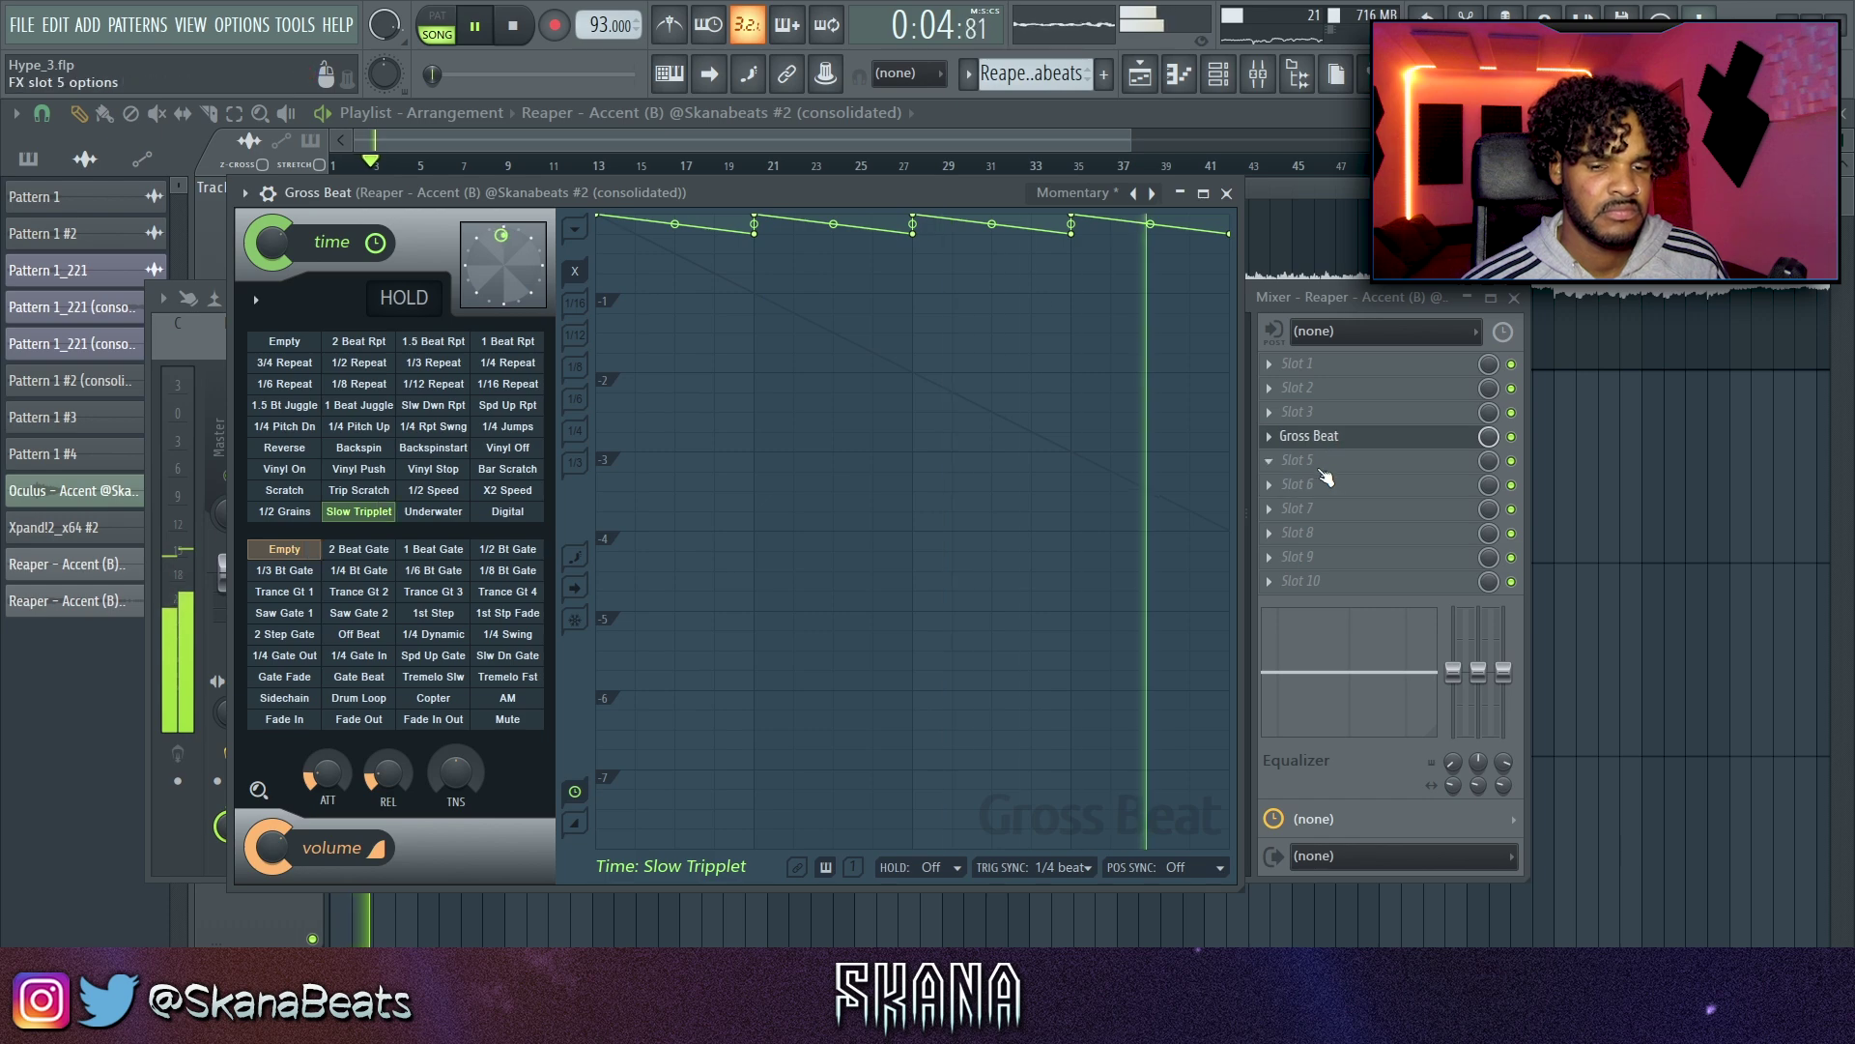
# Step: Add a second Gross Beat in effect slot 5, load its Momentary preset and choose the X2 Speed time slot
pyautogui.click(1311, 464)
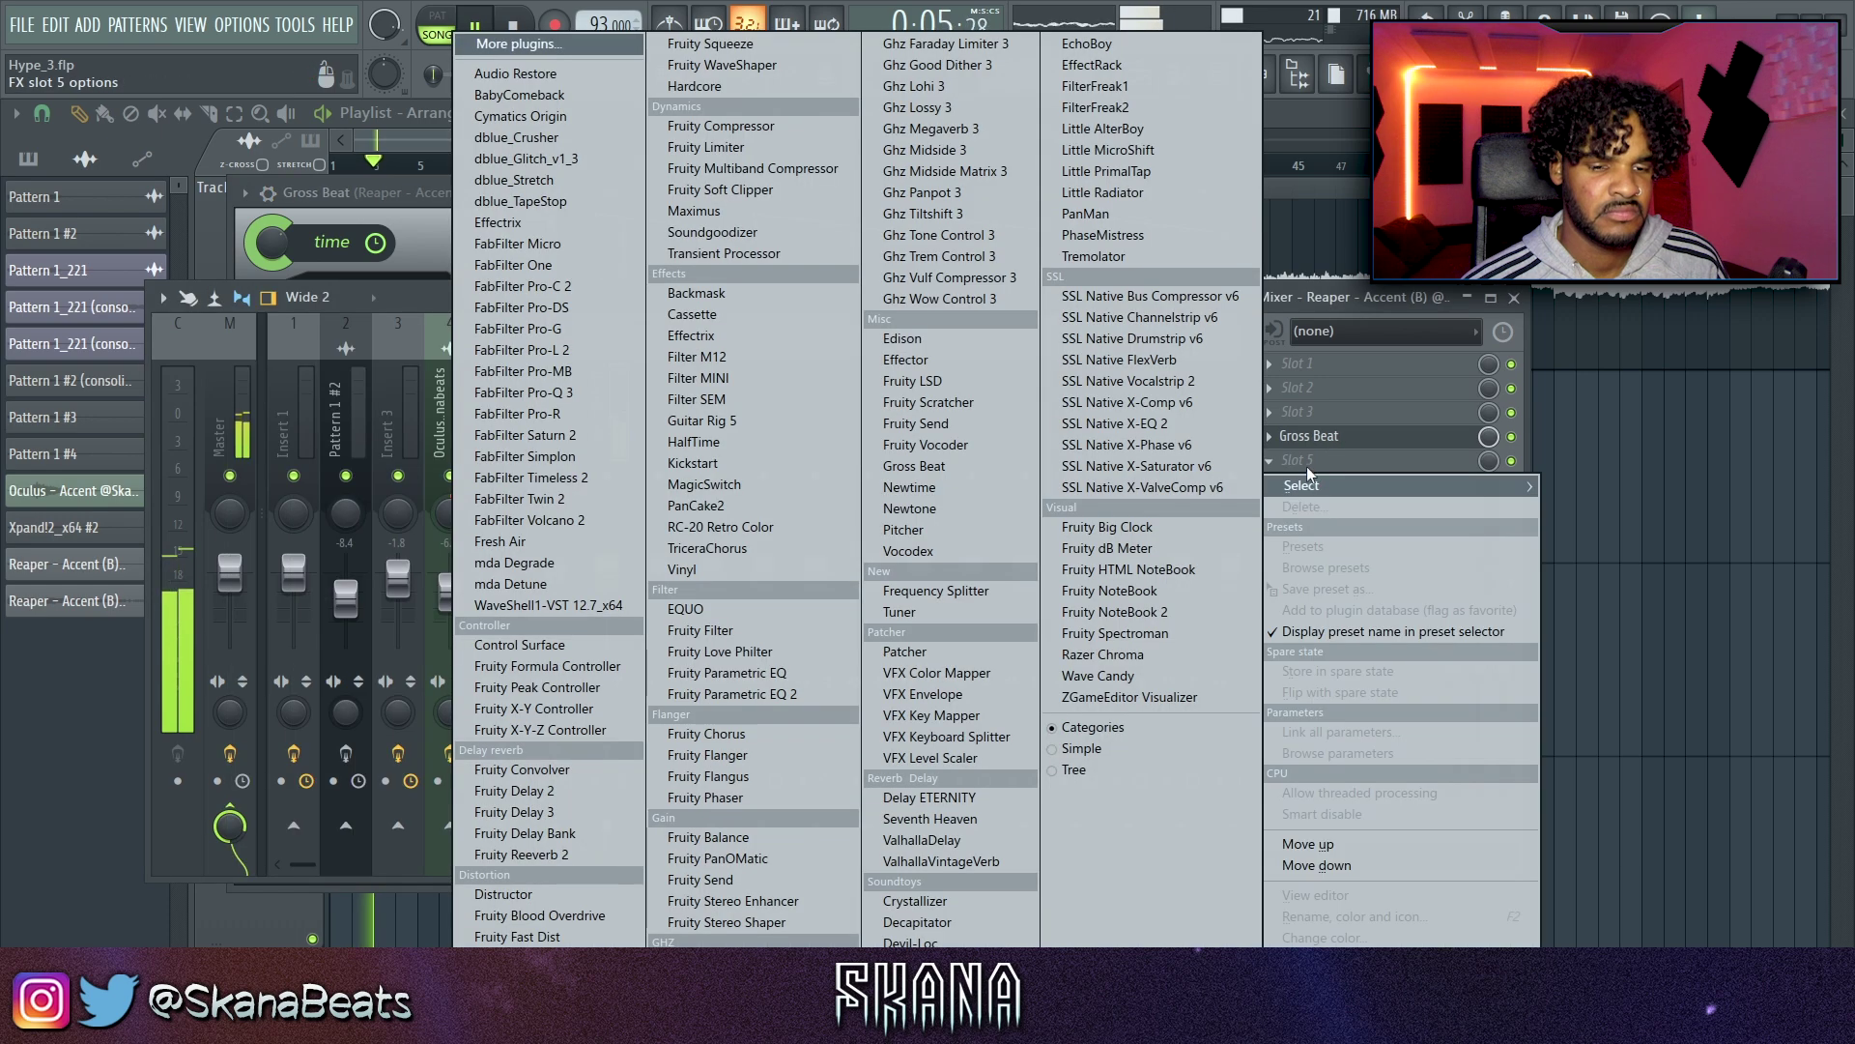
pyautogui.click(939, 468)
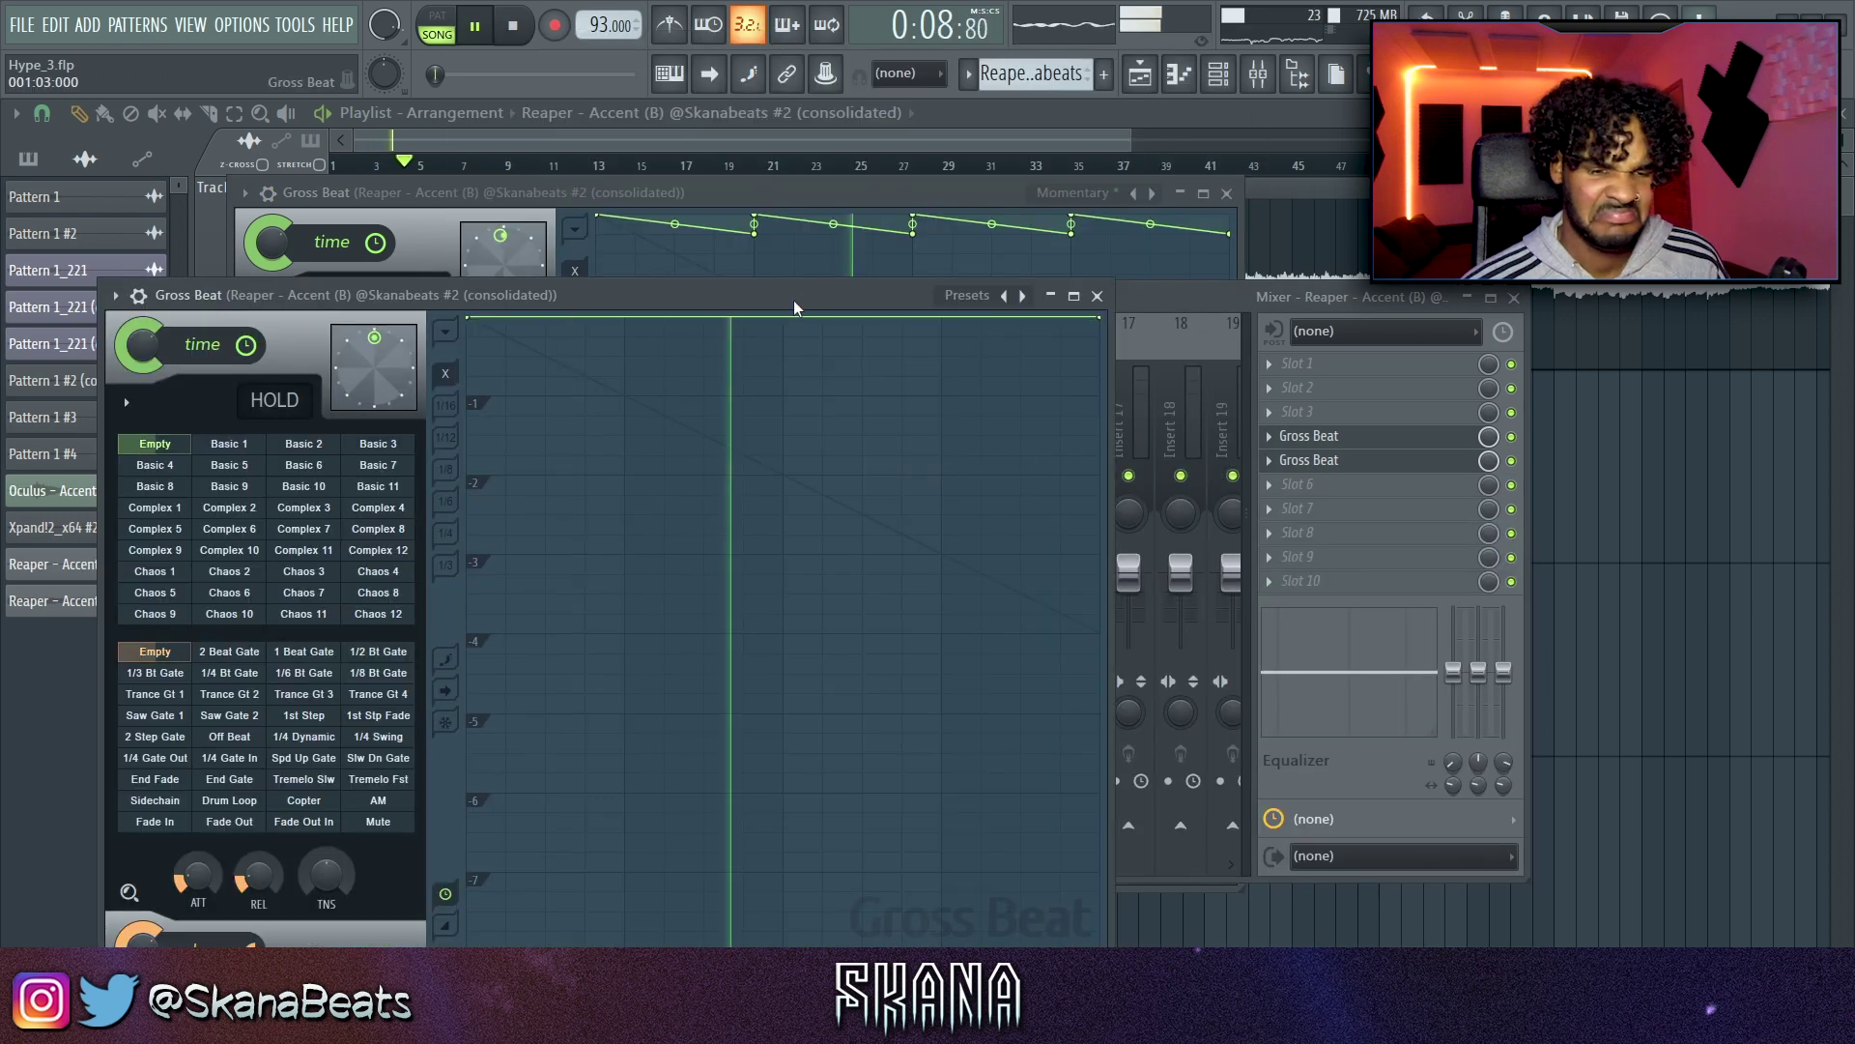
pyautogui.moveTo(787, 307); pyautogui.dragTo(871, 205)
pyautogui.click(1096, 205)
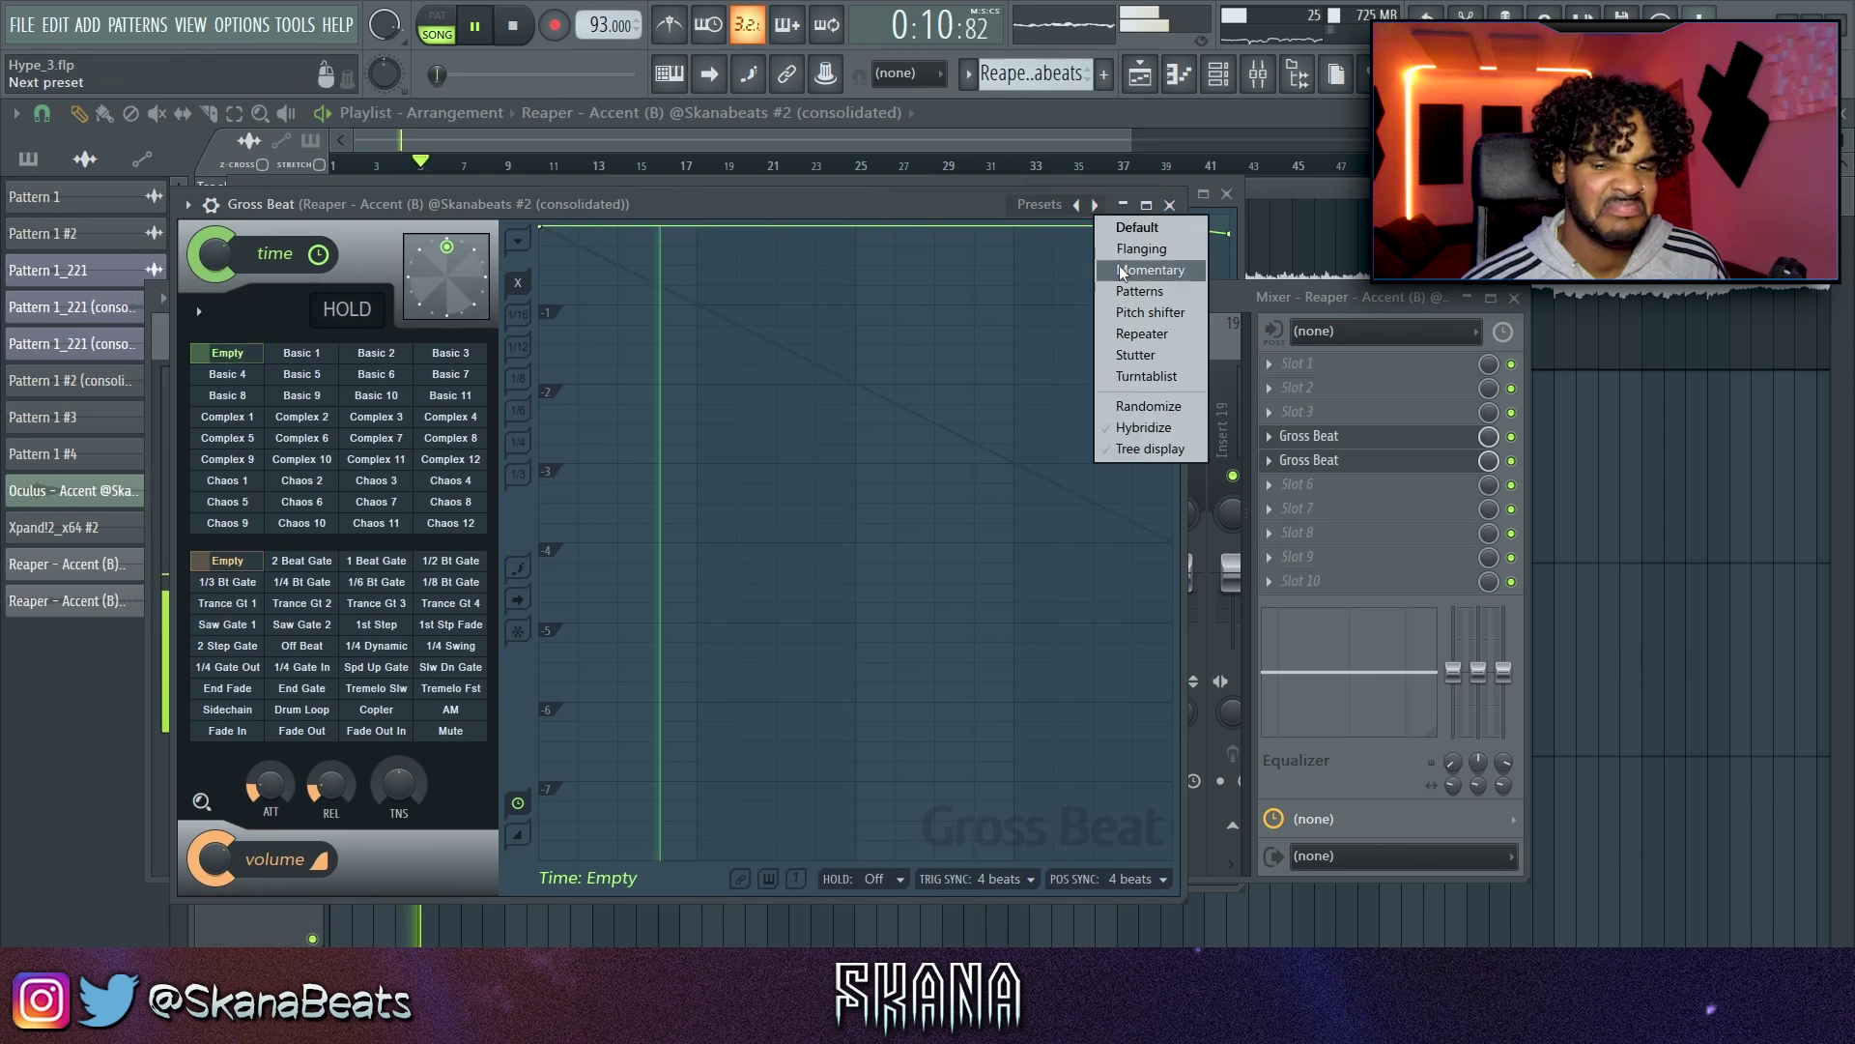
pyautogui.click(1122, 269)
pyautogui.click(442, 504)
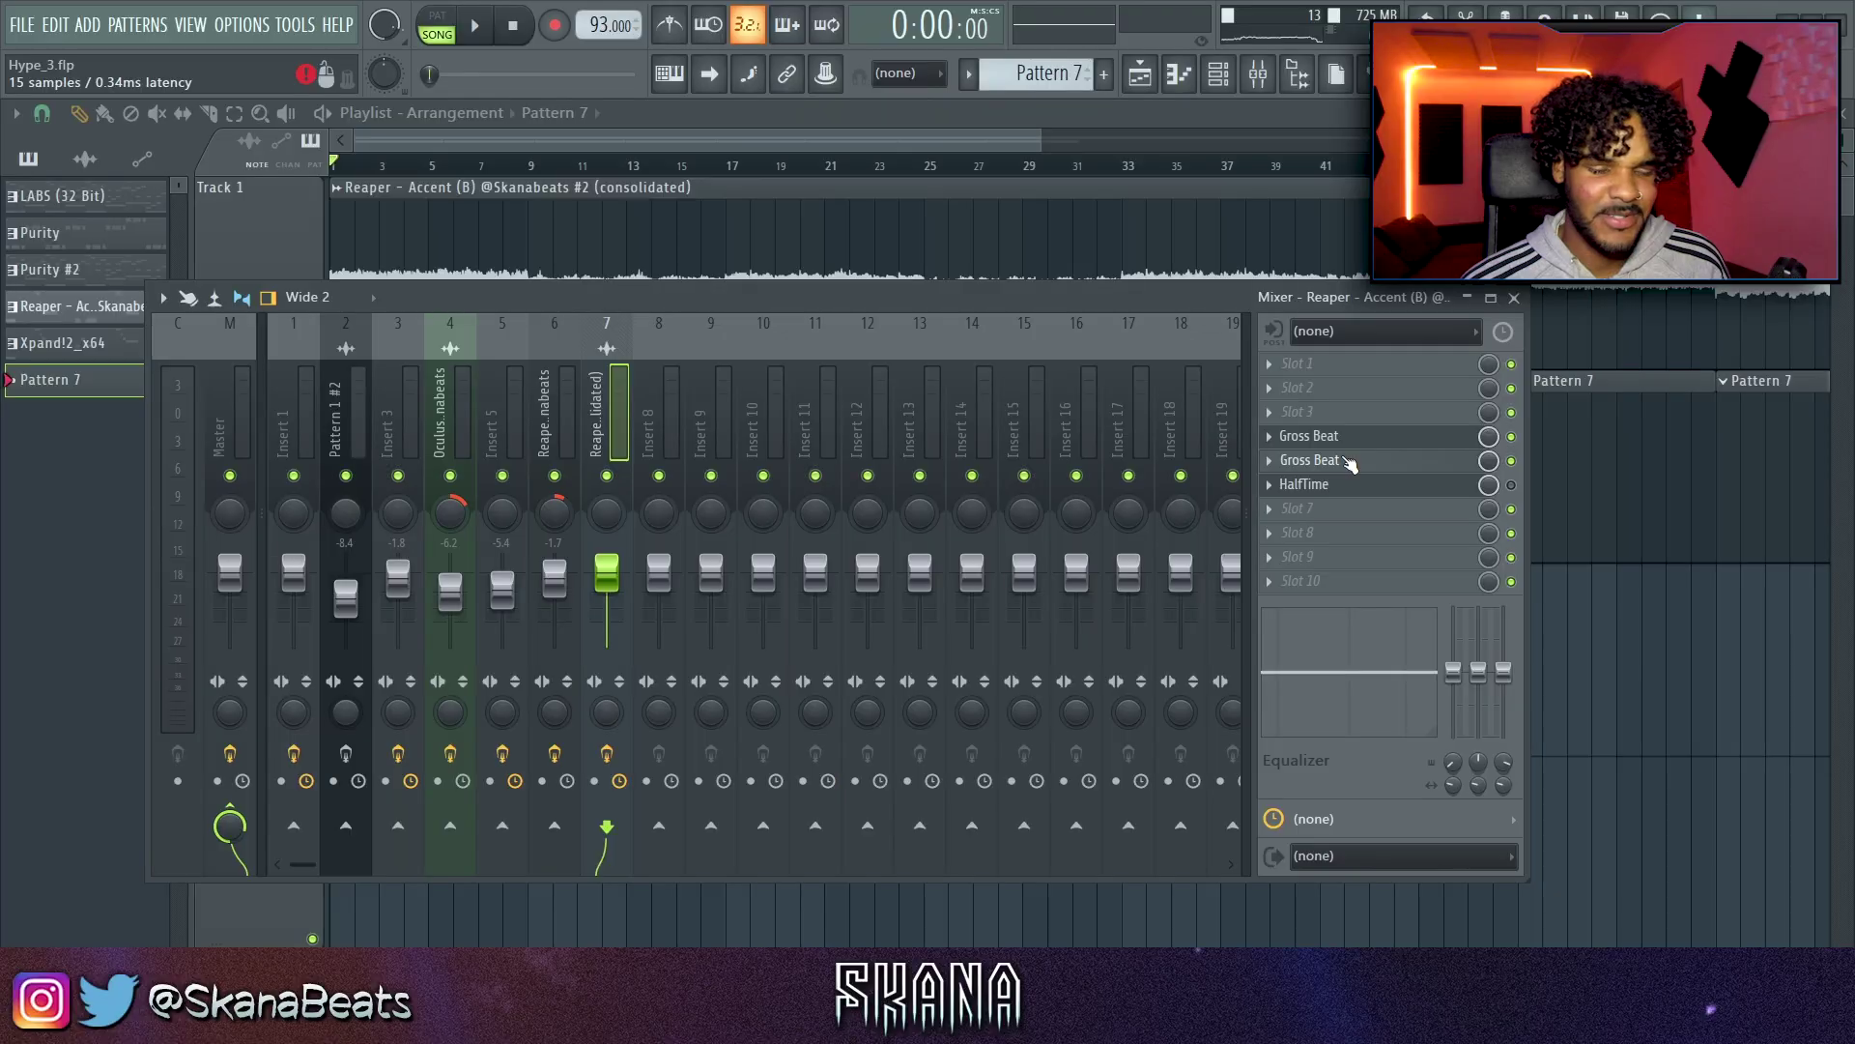
pyautogui.click(1308, 435)
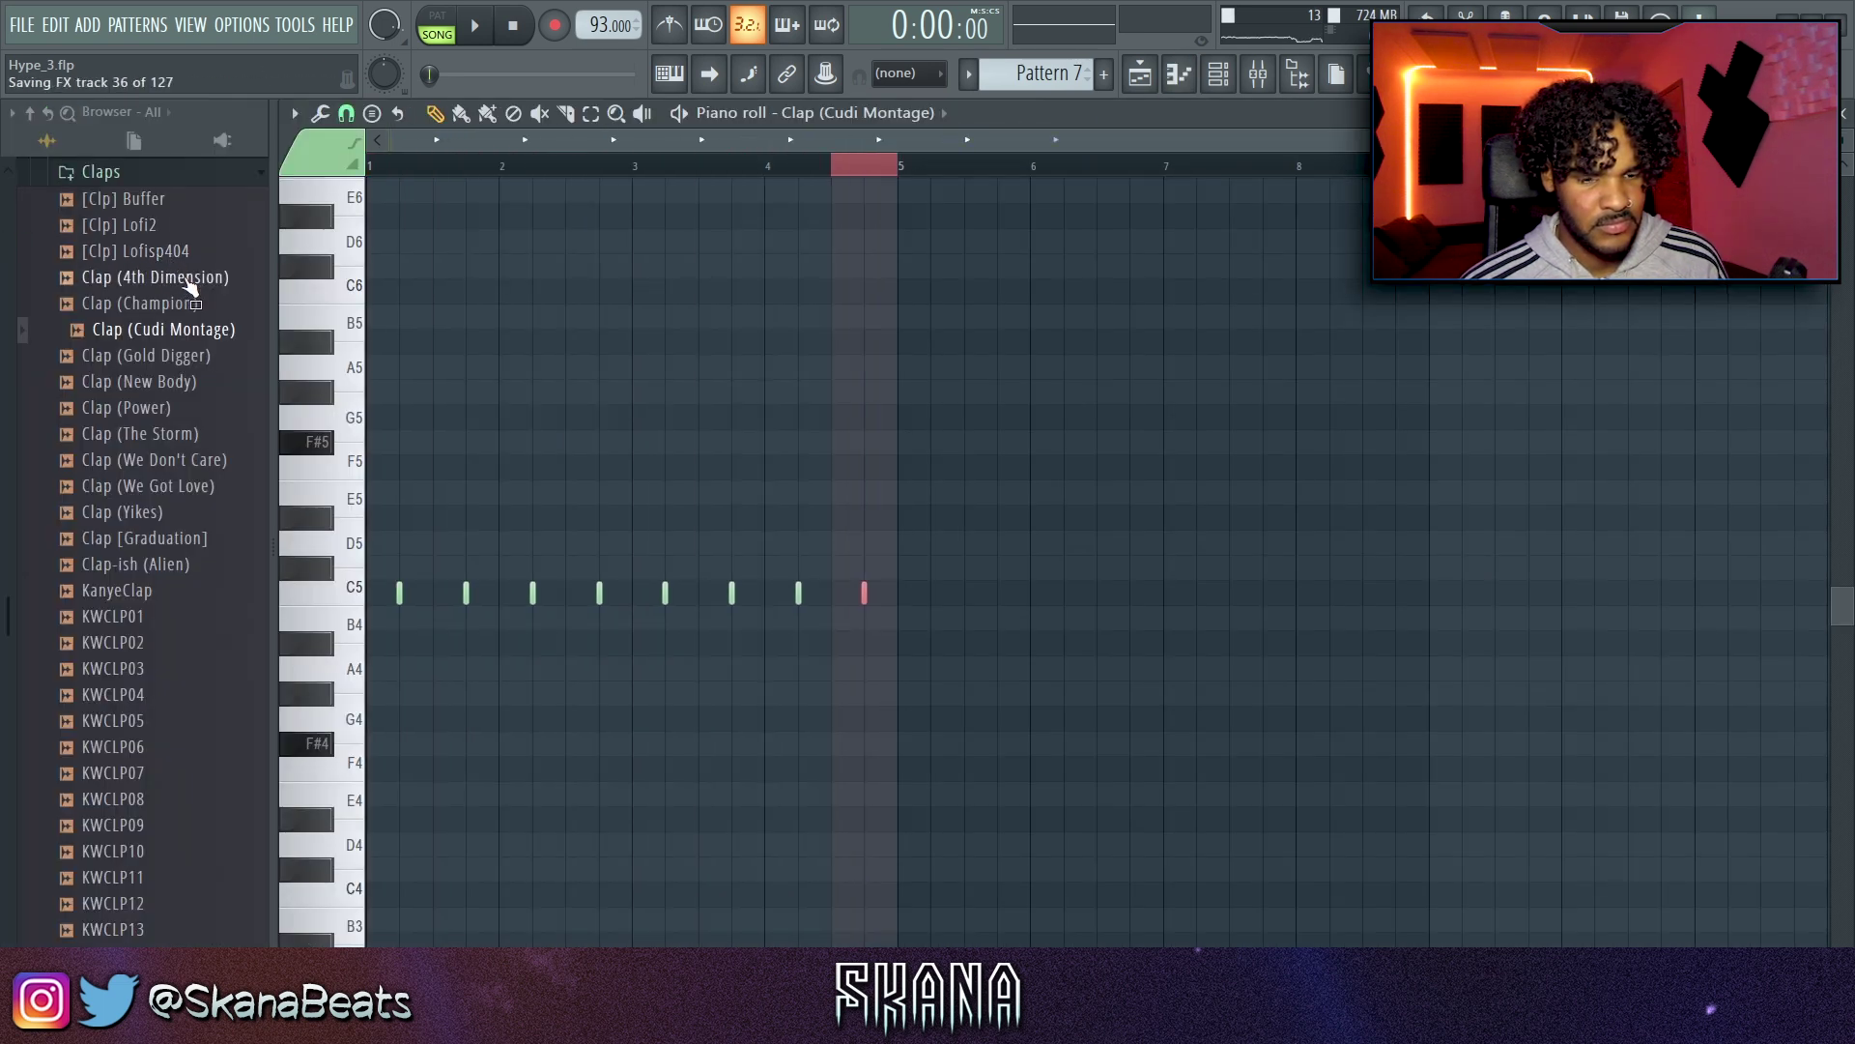
# Step: Duplicate all the Clap (Cudi Montage) notes in Pattern 7 to extend the clap beyond its first four bars
pyautogui.moveTo(1035, 530); pyautogui.dragTo(640, 606)
pyautogui.hotkey('ctrl', 'a')
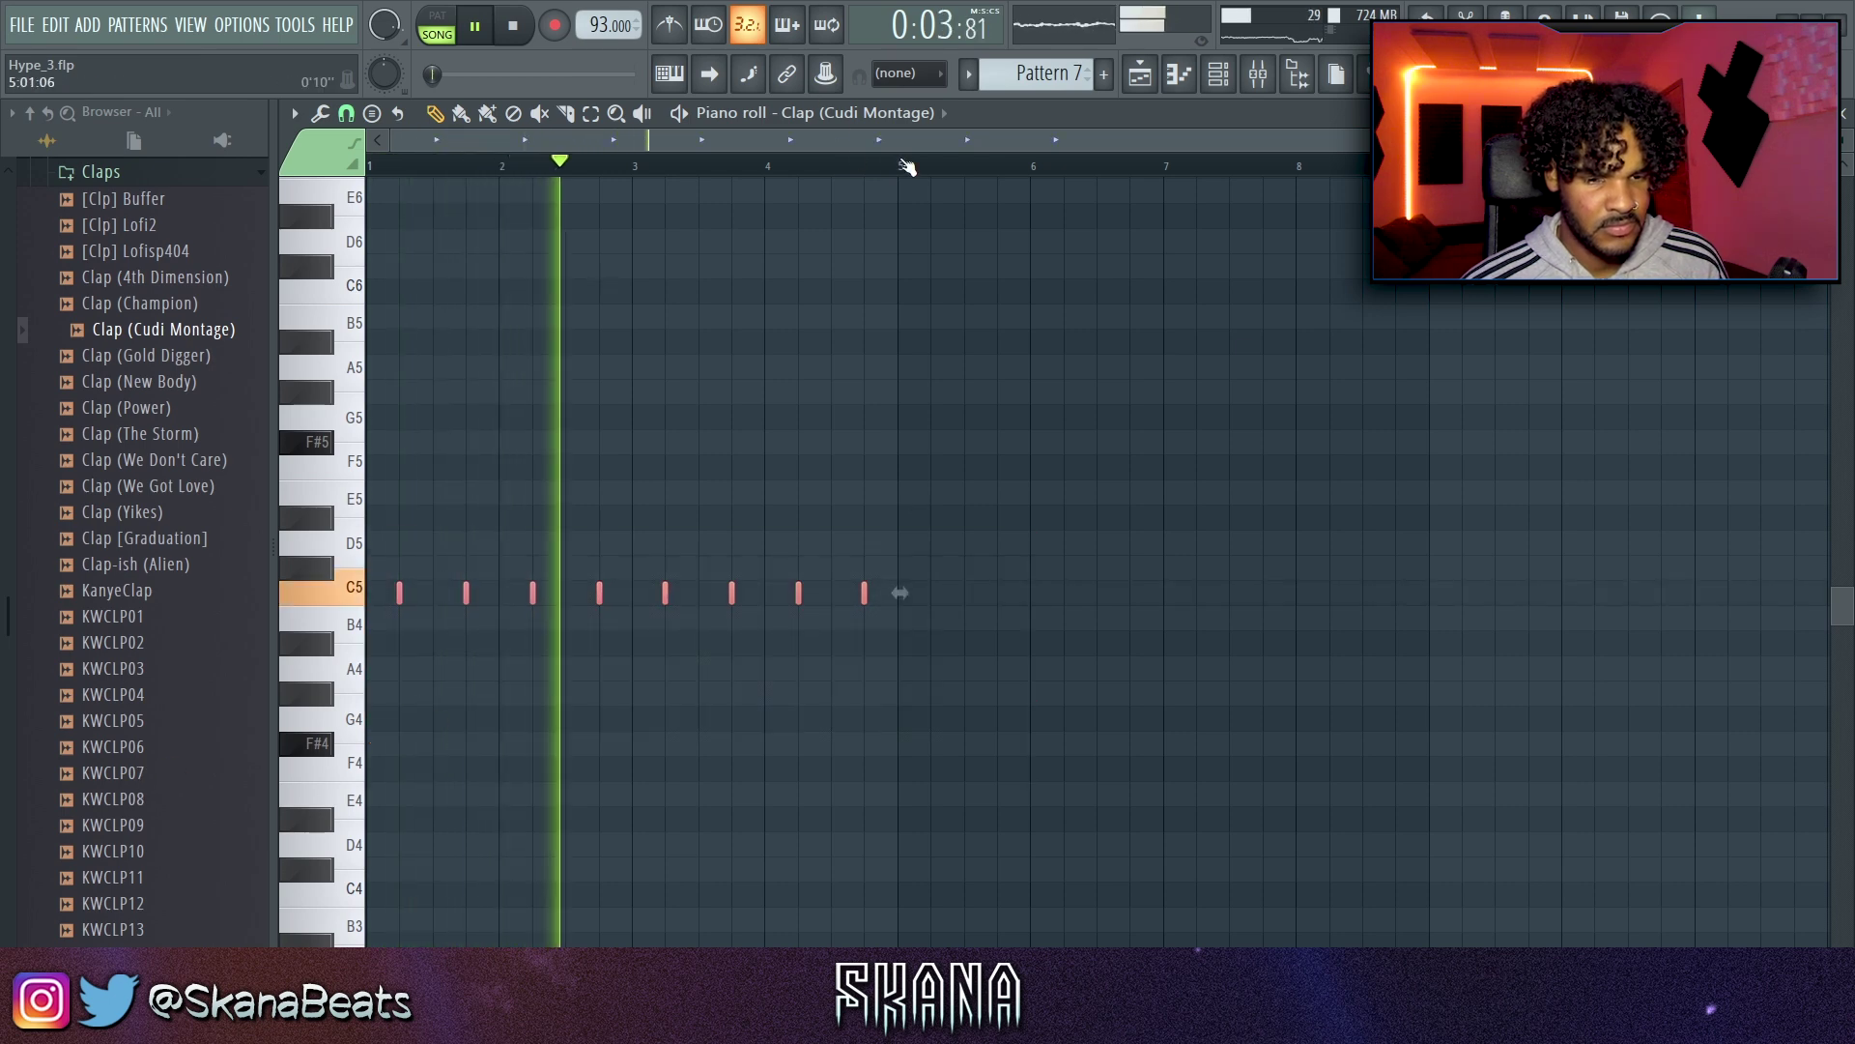
pyautogui.hotkey('ctrl', 'a')
pyautogui.hotkey('ctrl', 'b')
pyautogui.hotkey('ctrl', 'd')
# Step: Add the Clap (New Body) sample as a new channel below Clap (Cudi Montage) in the channel rack
pyautogui.click(1218, 74)
pyautogui.press('space')
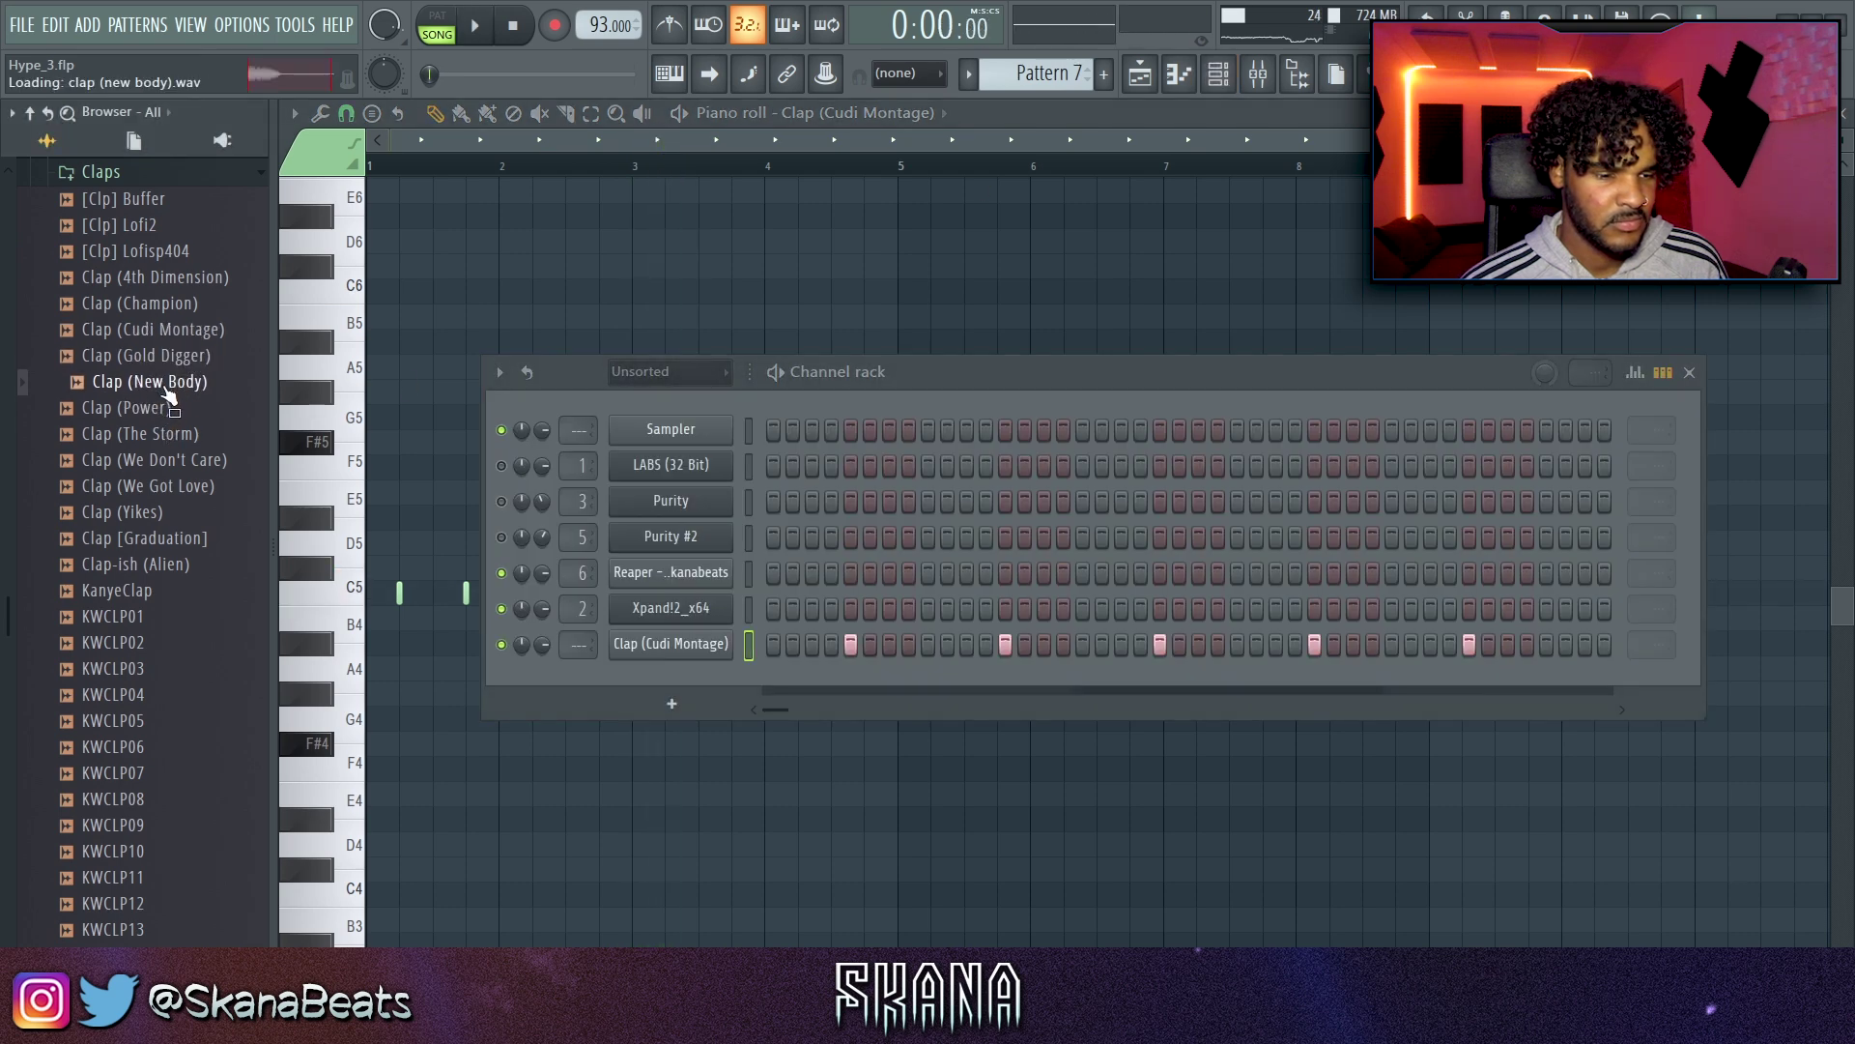
pyautogui.moveTo(163, 394); pyautogui.dragTo(667, 667)
pyautogui.click(670, 643)
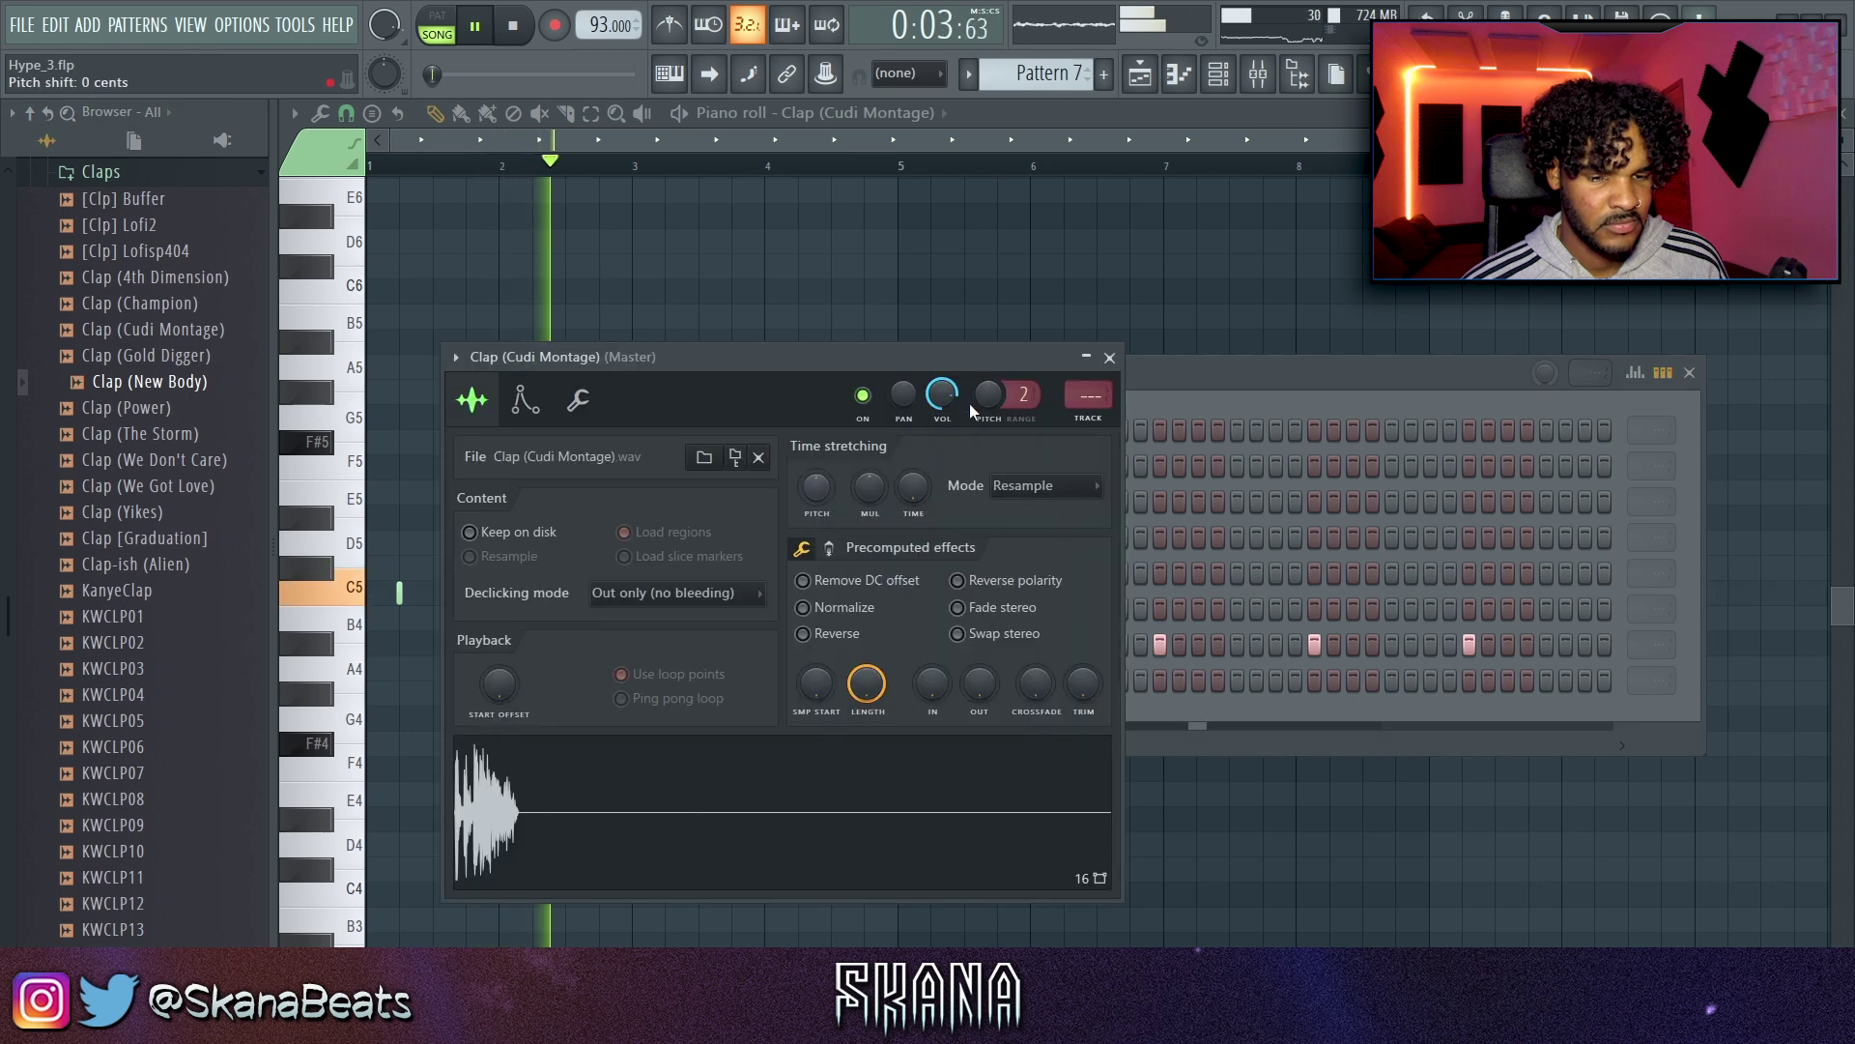
pyautogui.click(1110, 359)
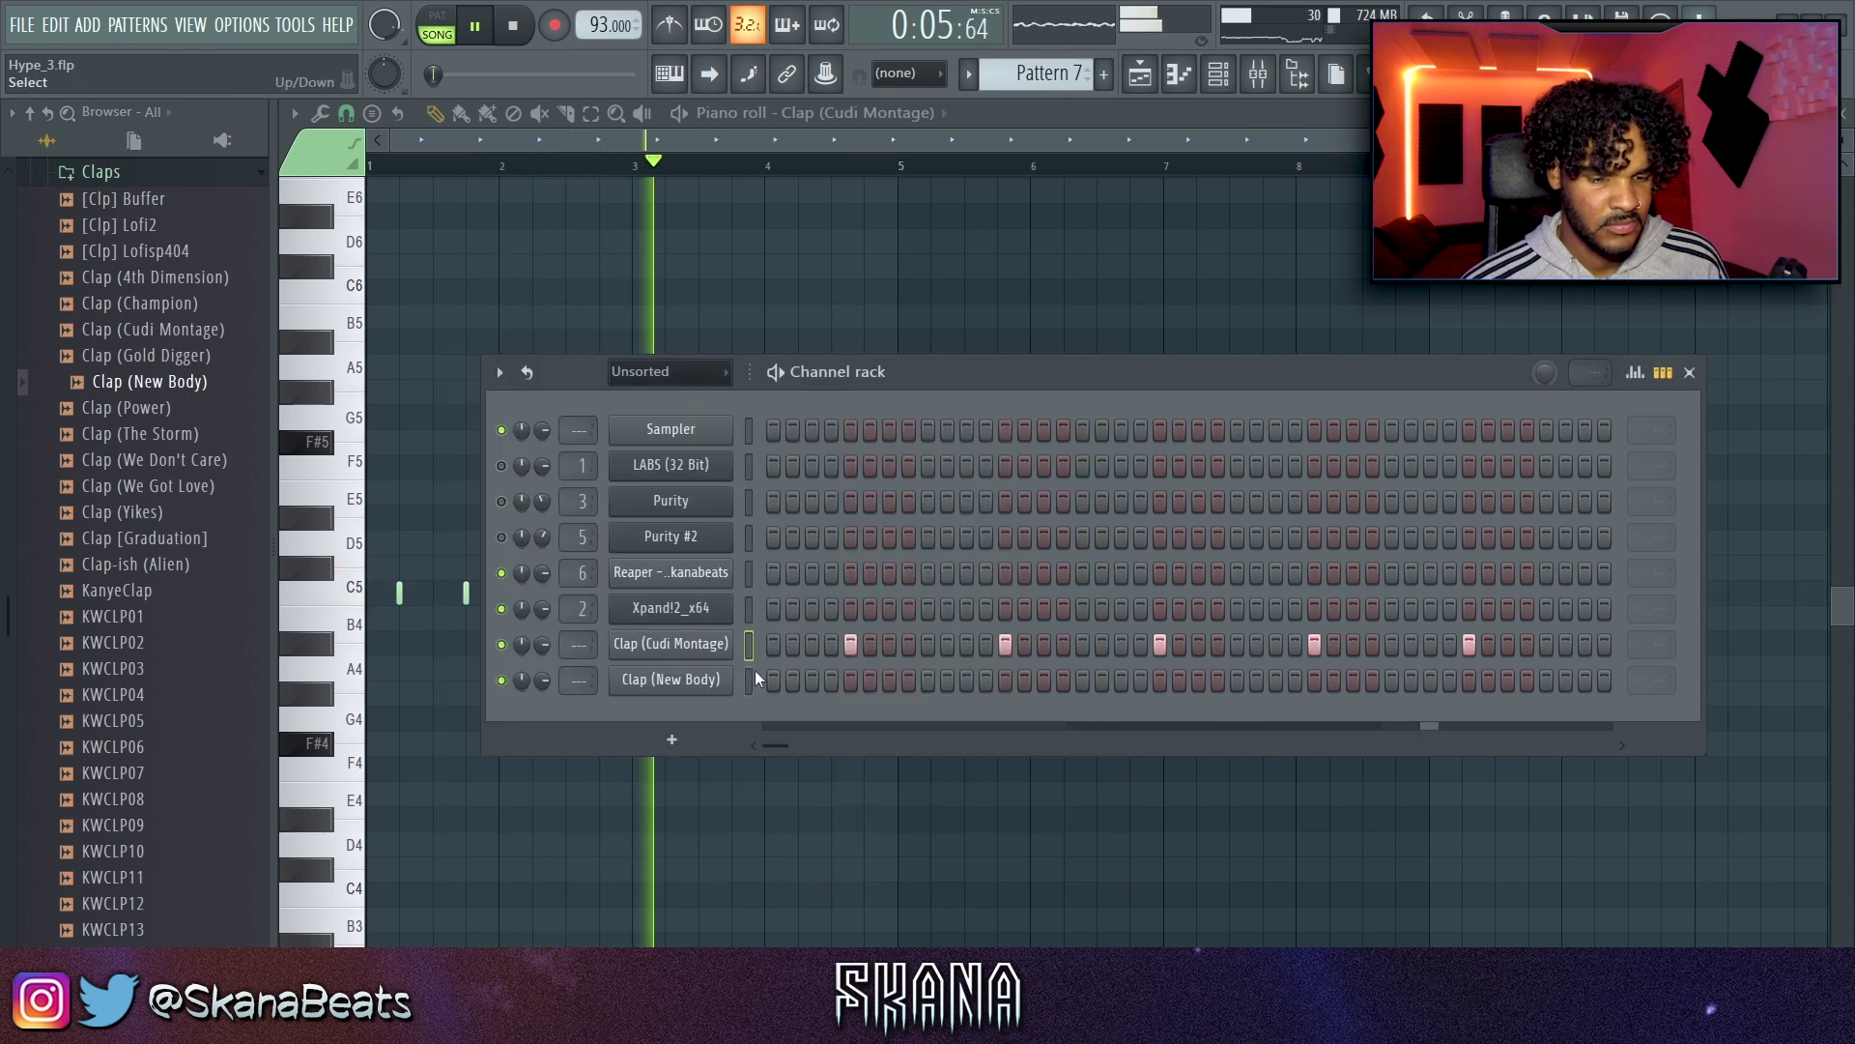
# Step: Copy the Clap (Cudi Montage) pattern to Clap (New Body) and open the New Body channel's miscellaneous settings
pyautogui.click(702, 648)
pyautogui.click(1110, 356)
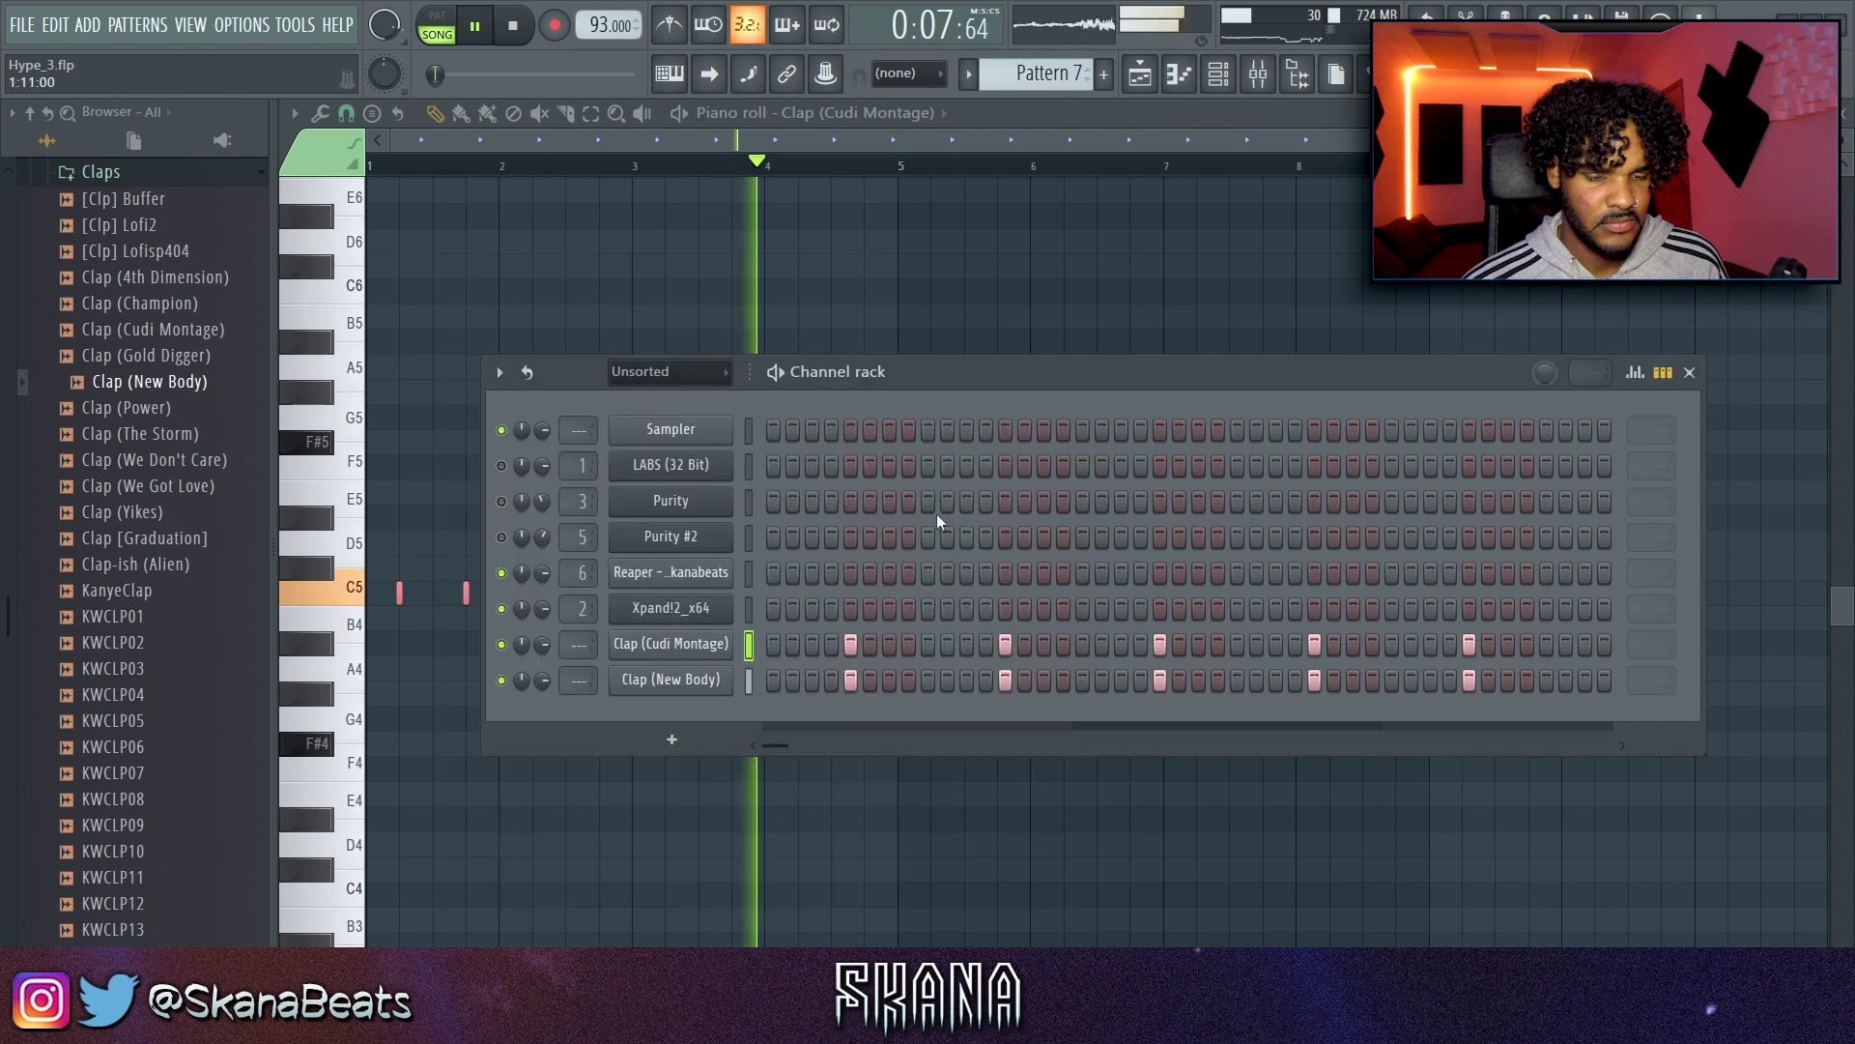
pyautogui.click(672, 675)
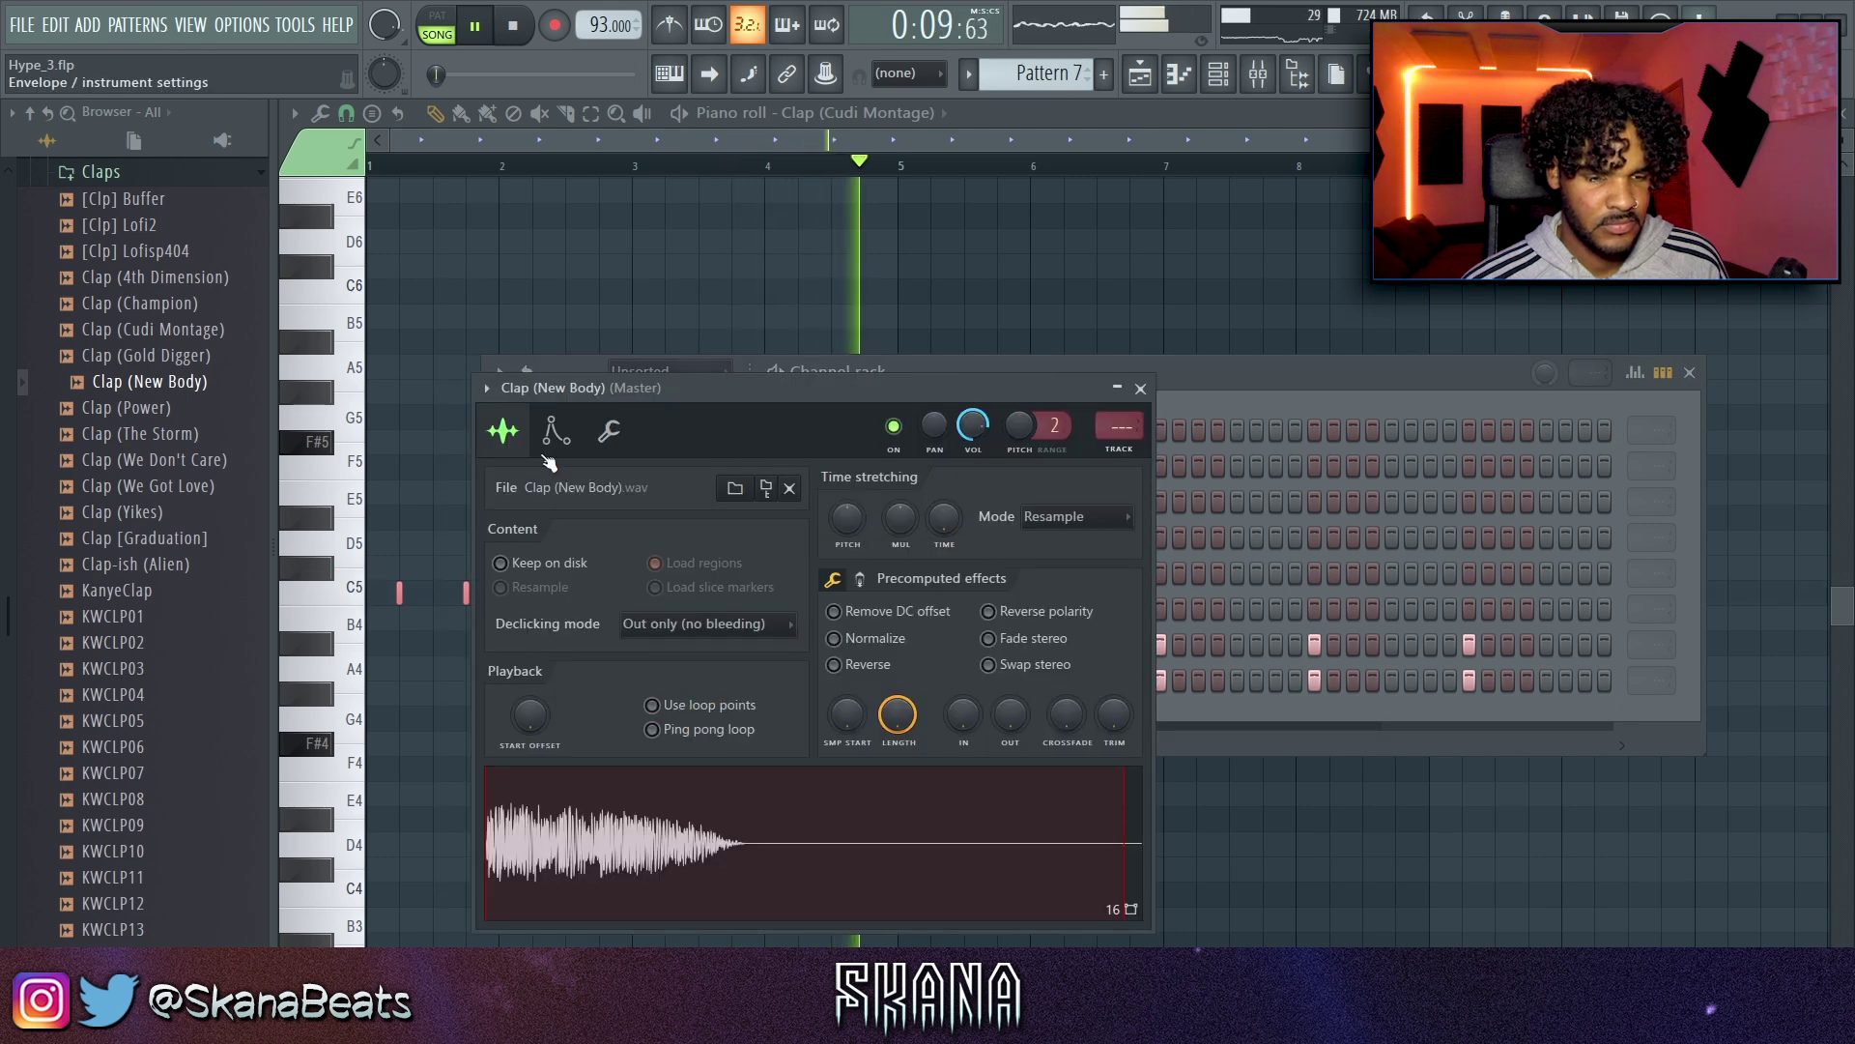
pyautogui.click(609, 431)
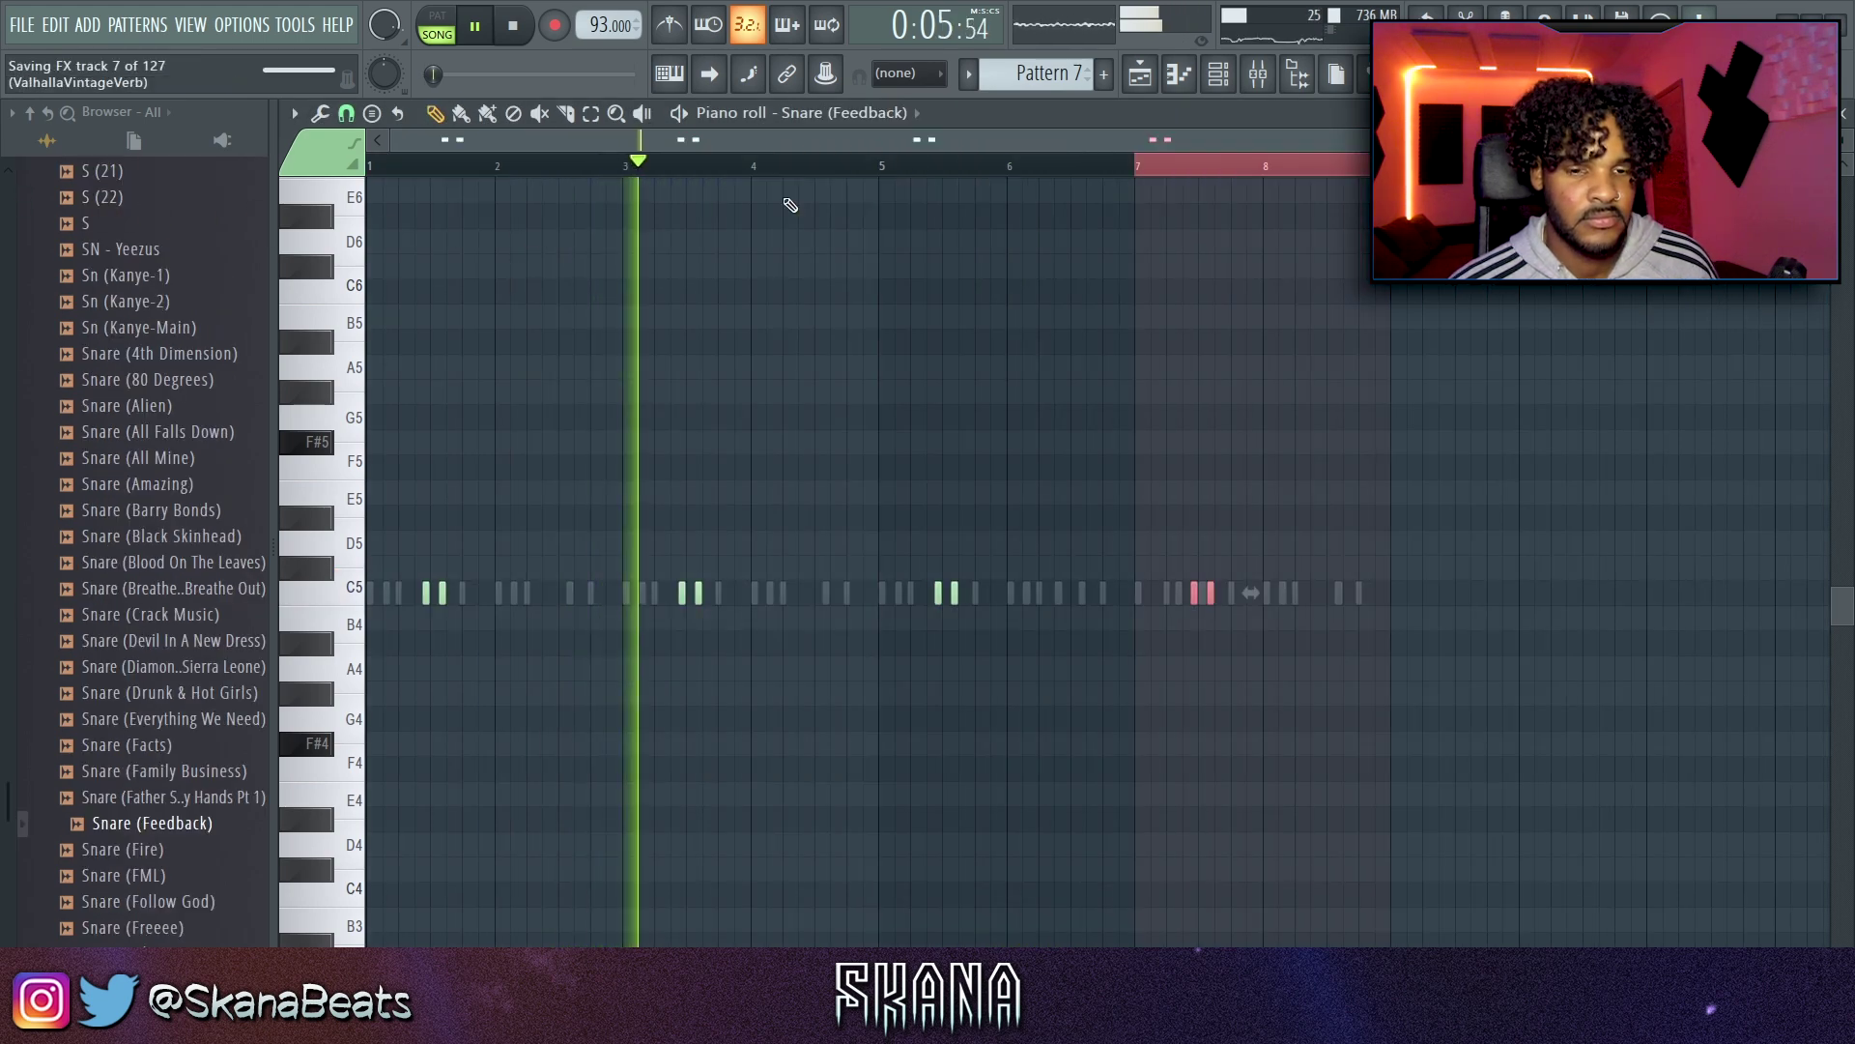
# Step: Add Closed Hat (I'm In It) as a new channel and fill a hit on every second step
pyautogui.press('F6')
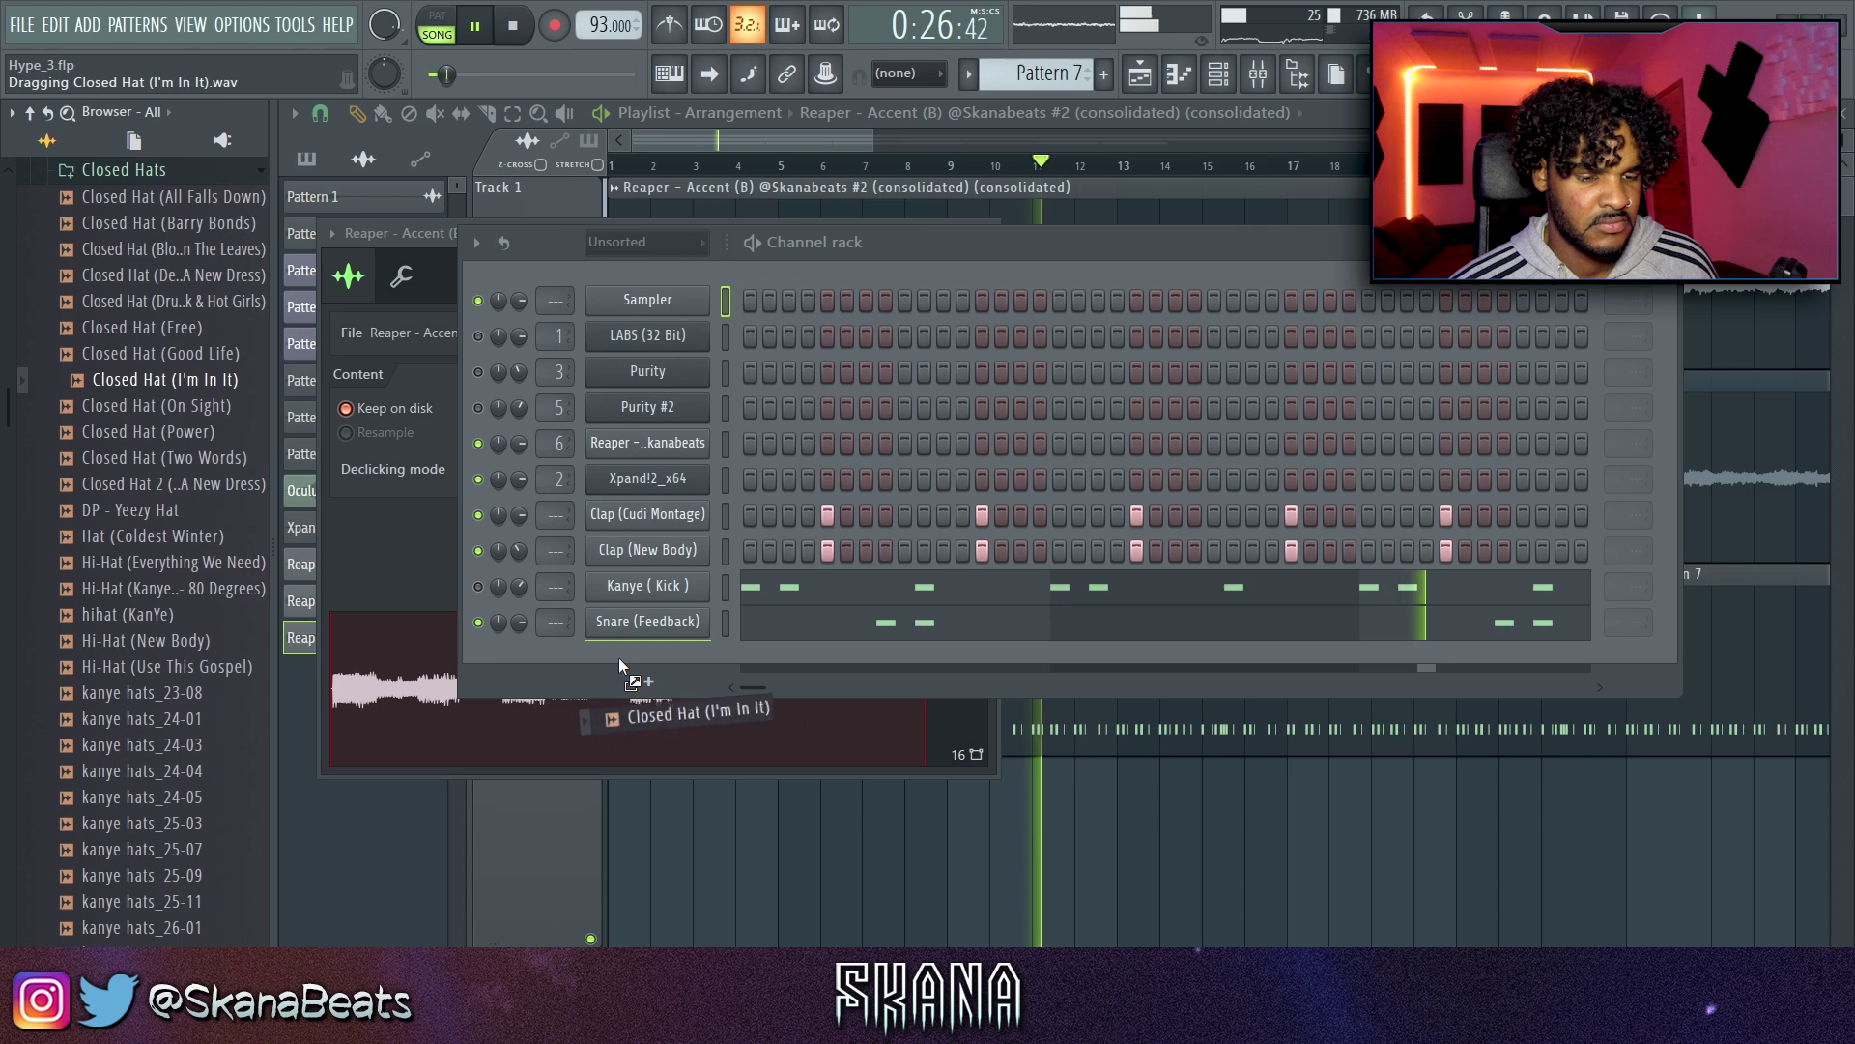
pyautogui.moveTo(620, 665); pyautogui.dragTo(636, 667)
pyautogui.click(1004, 716)
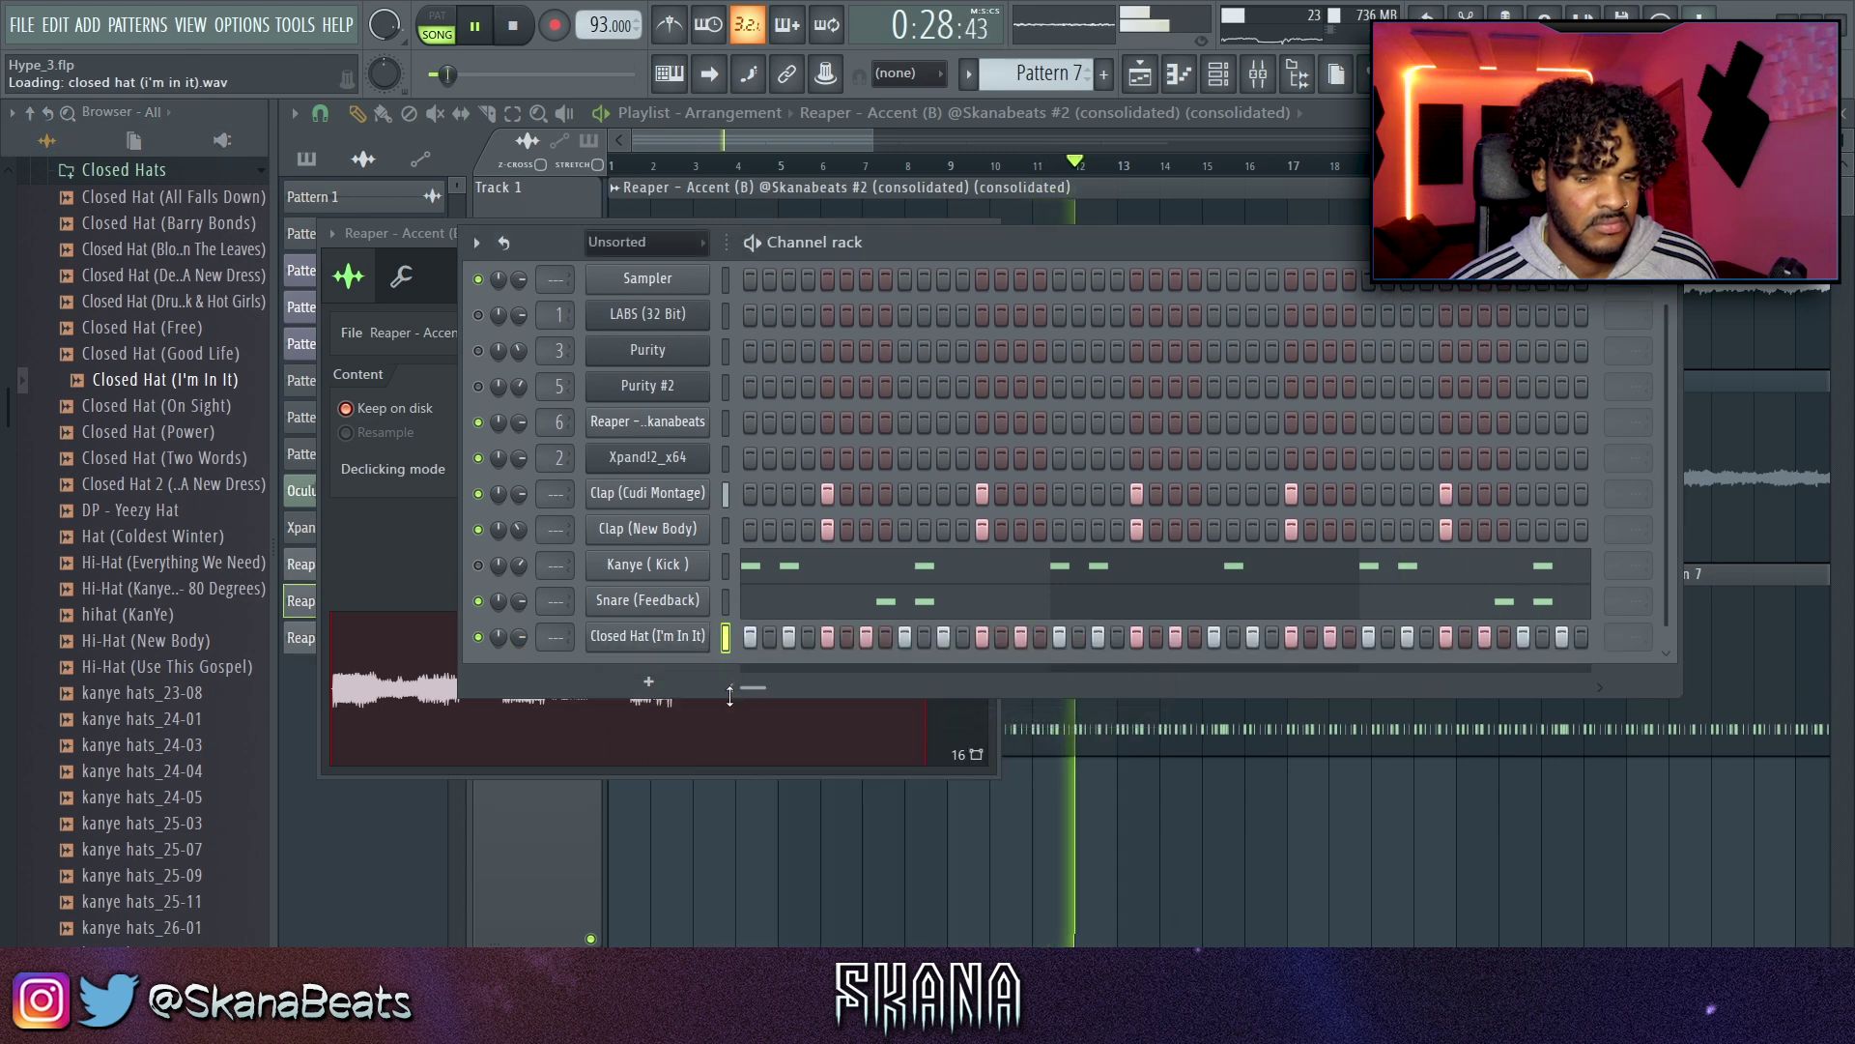
pyautogui.rightClick(726, 646)
pyautogui.click(727, 661)
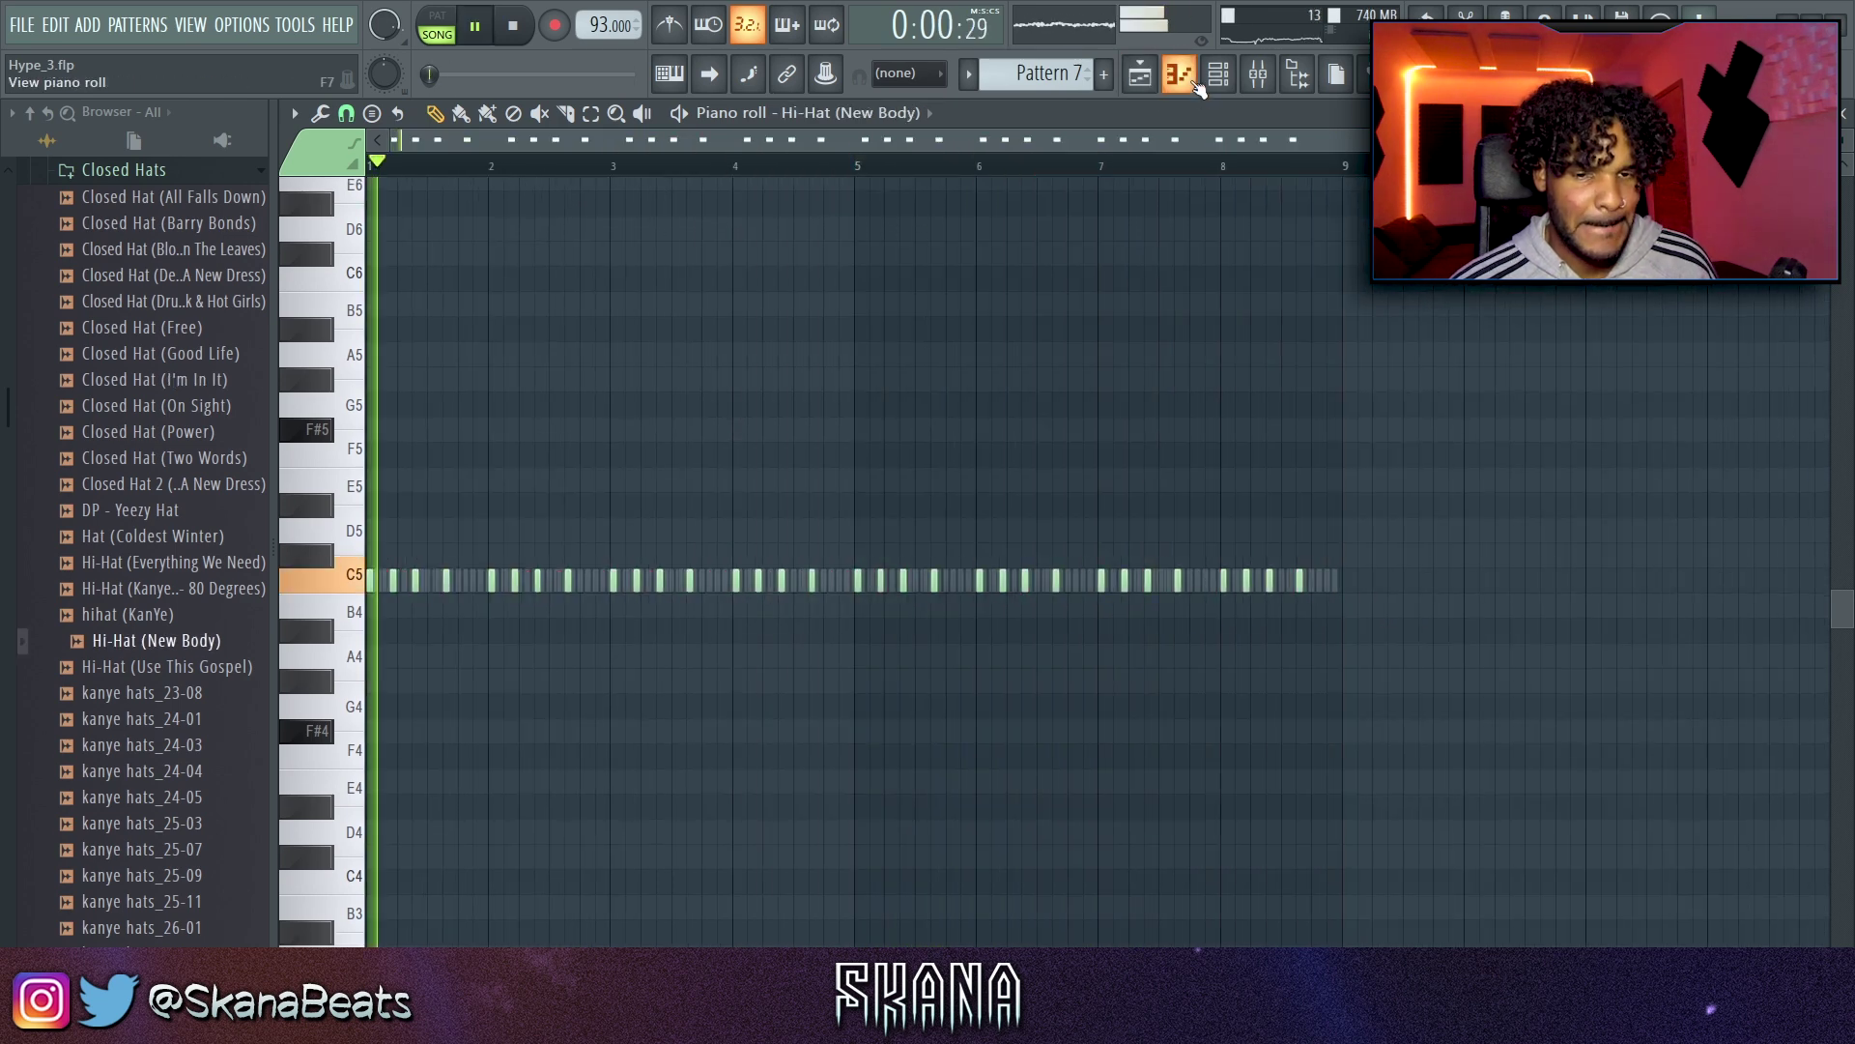
# Step: Show the channel rack and browse to the Hi Hats folder of the Skana Beats - Astral Drumkit
pyautogui.click(1216, 77)
pyautogui.scroll(8, 111, 487)
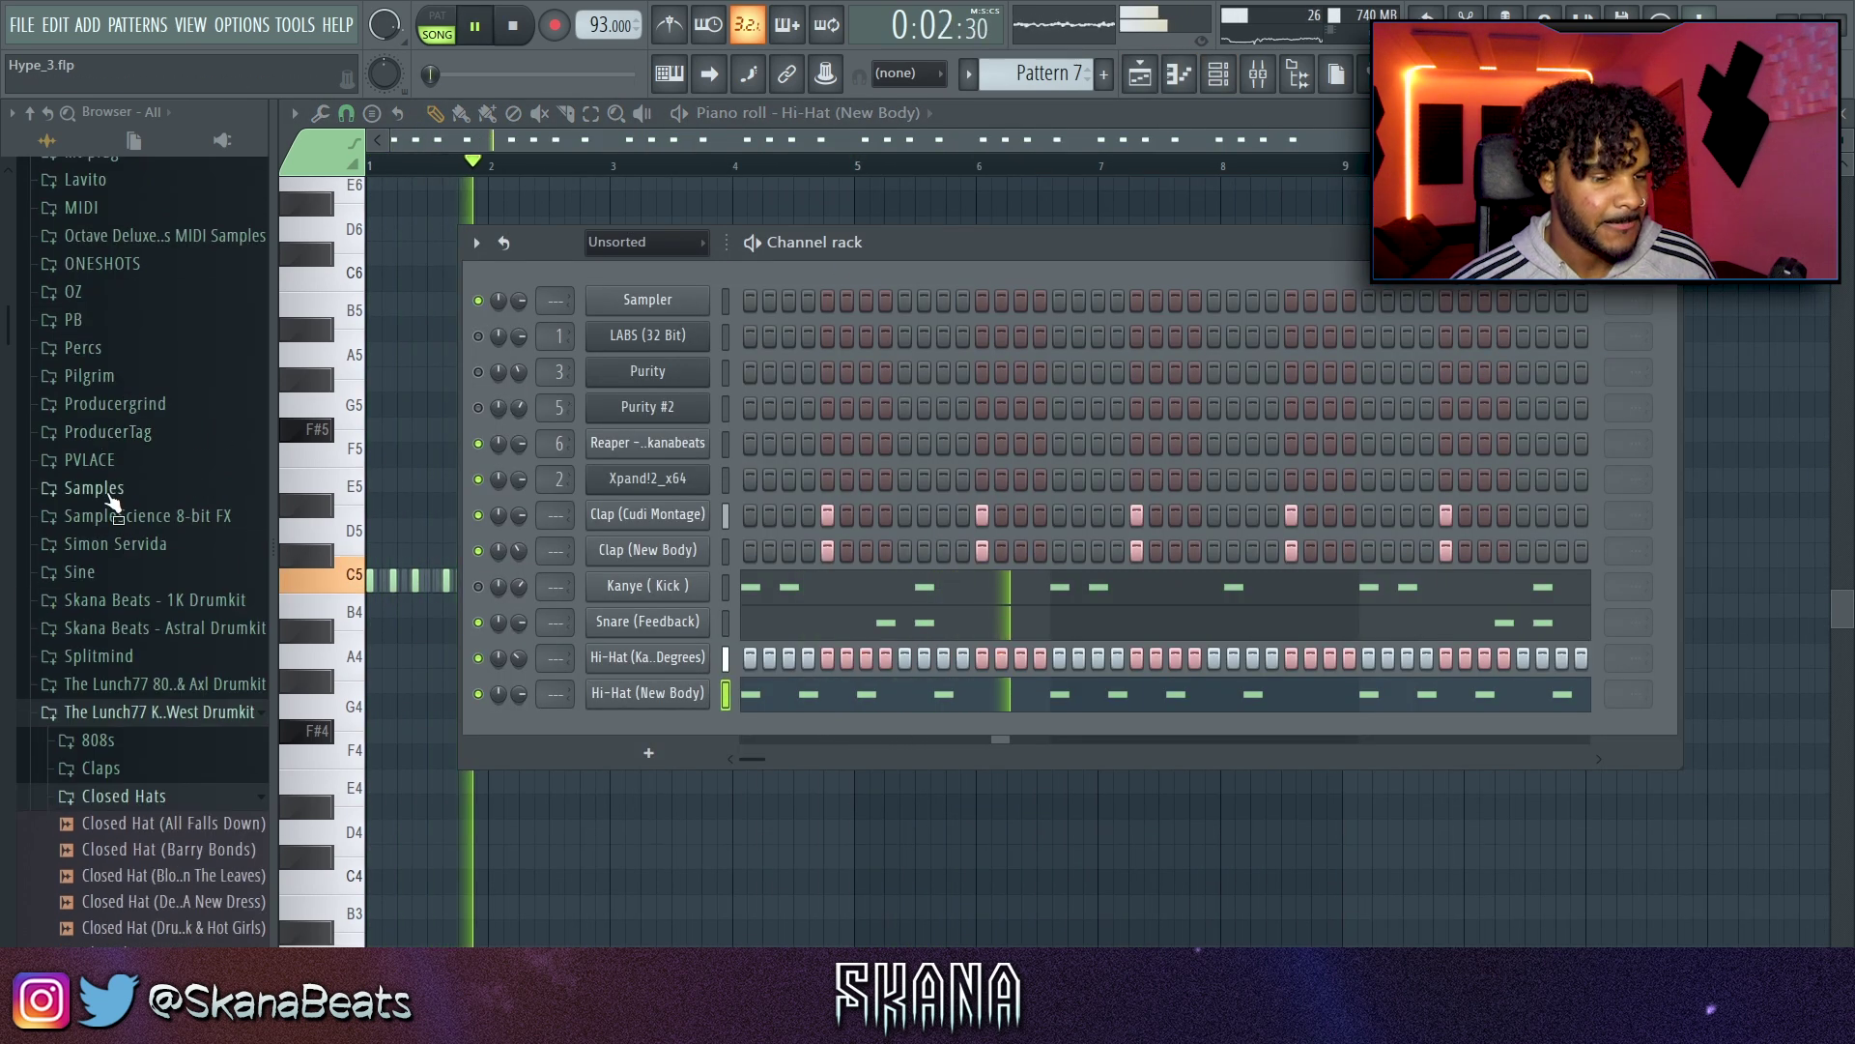
pyautogui.click(165, 628)
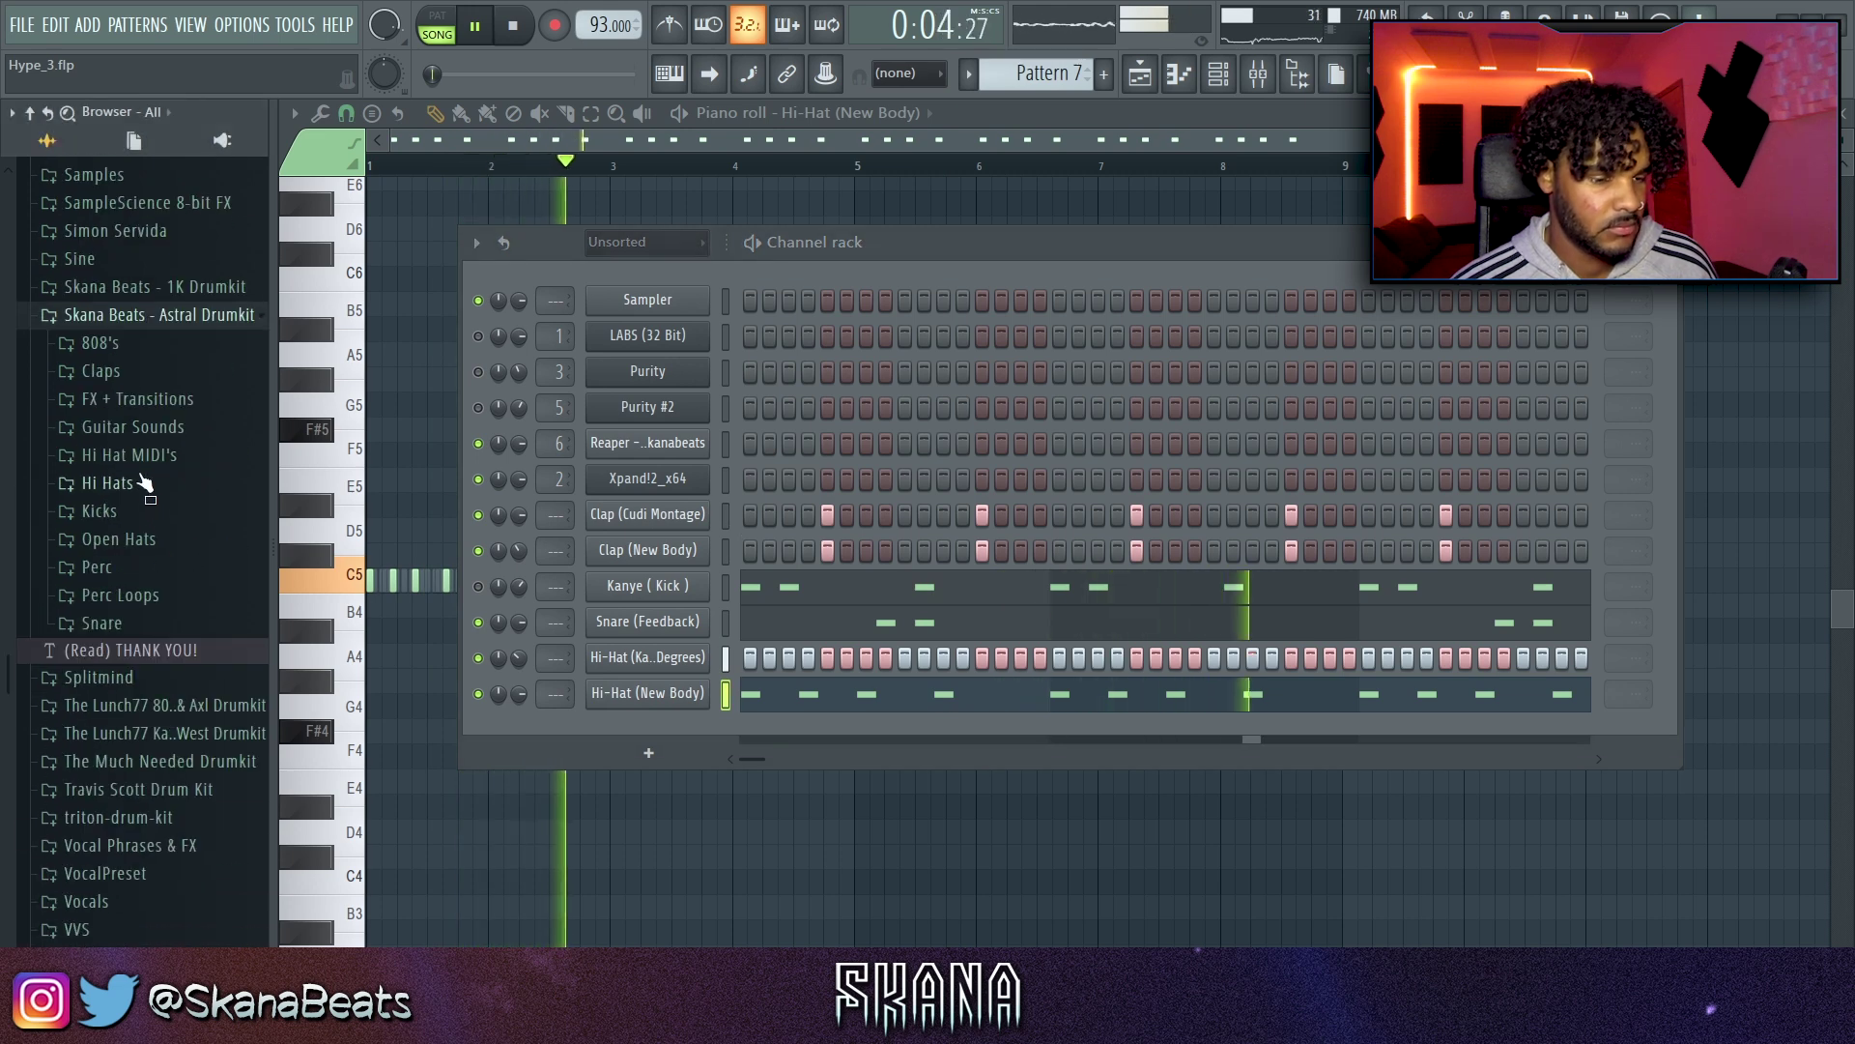
pyautogui.click(144, 484)
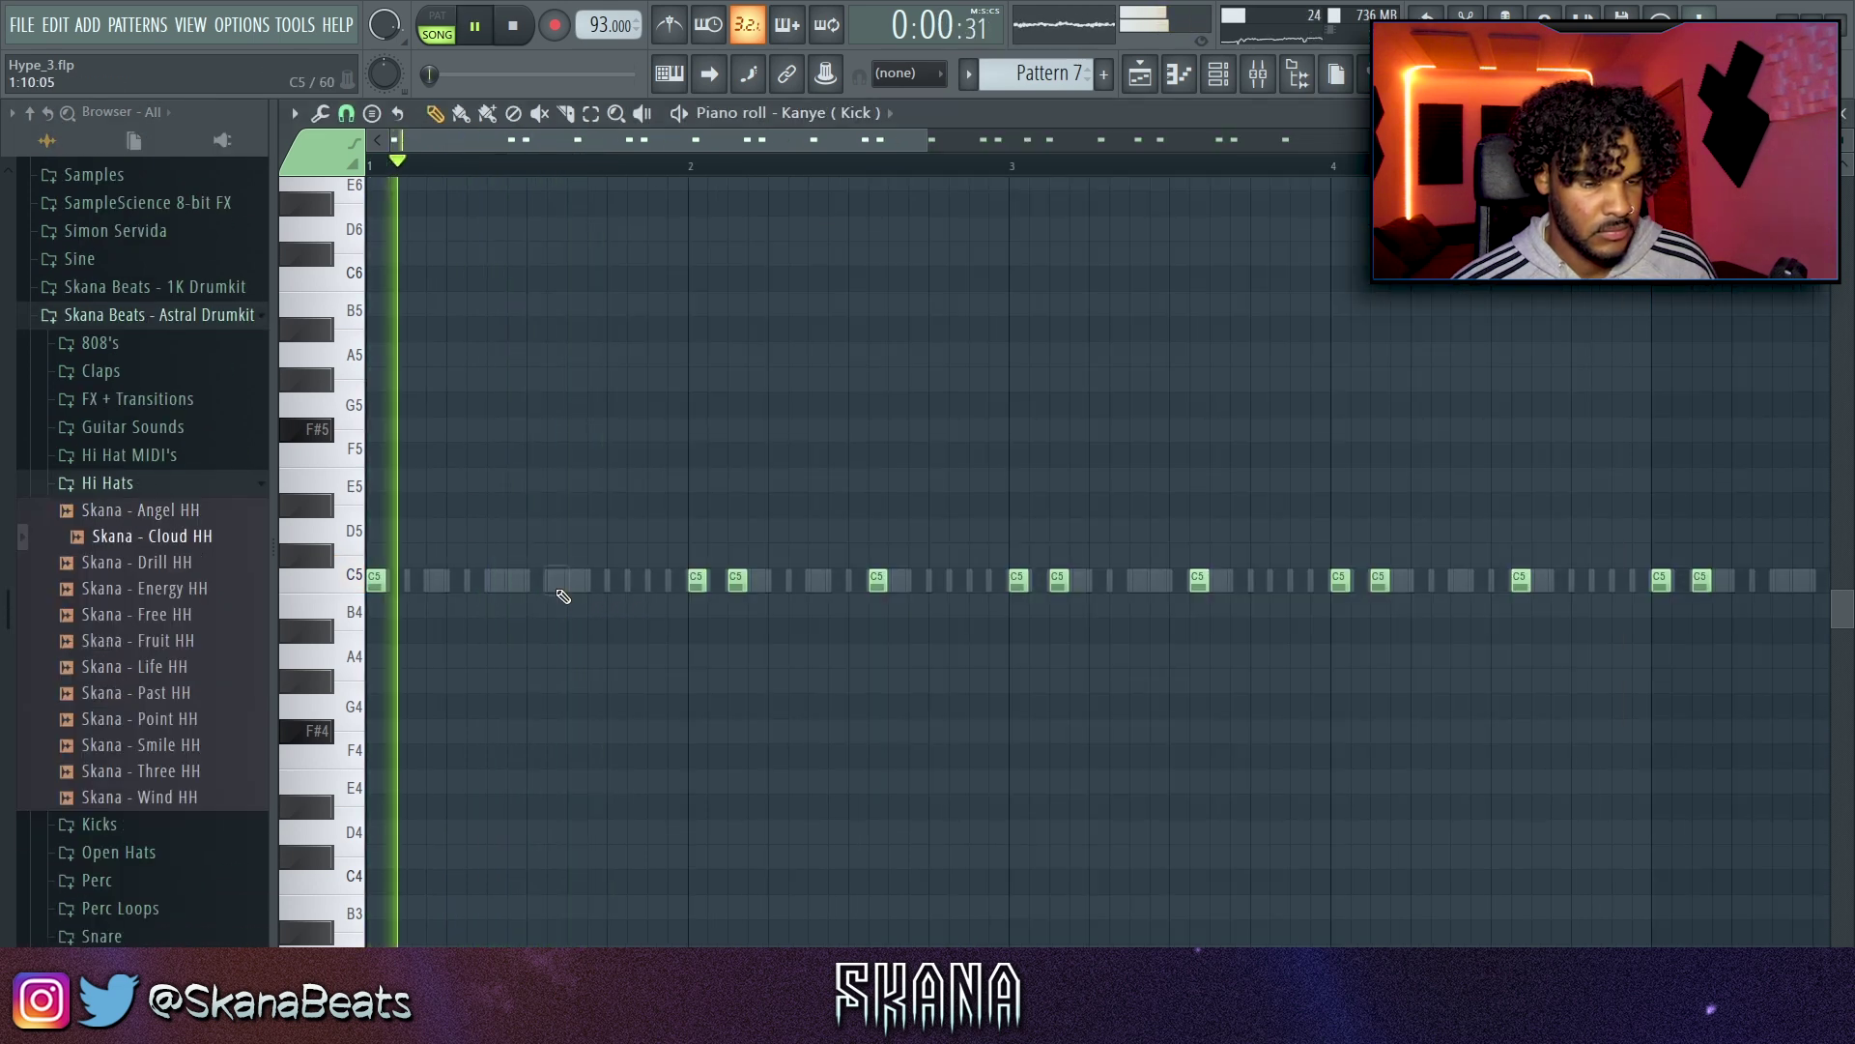
# Step: Add a kick note in the second half of bar 1 and shift the last kick of bar 2 slightly later
pyautogui.click(574, 583)
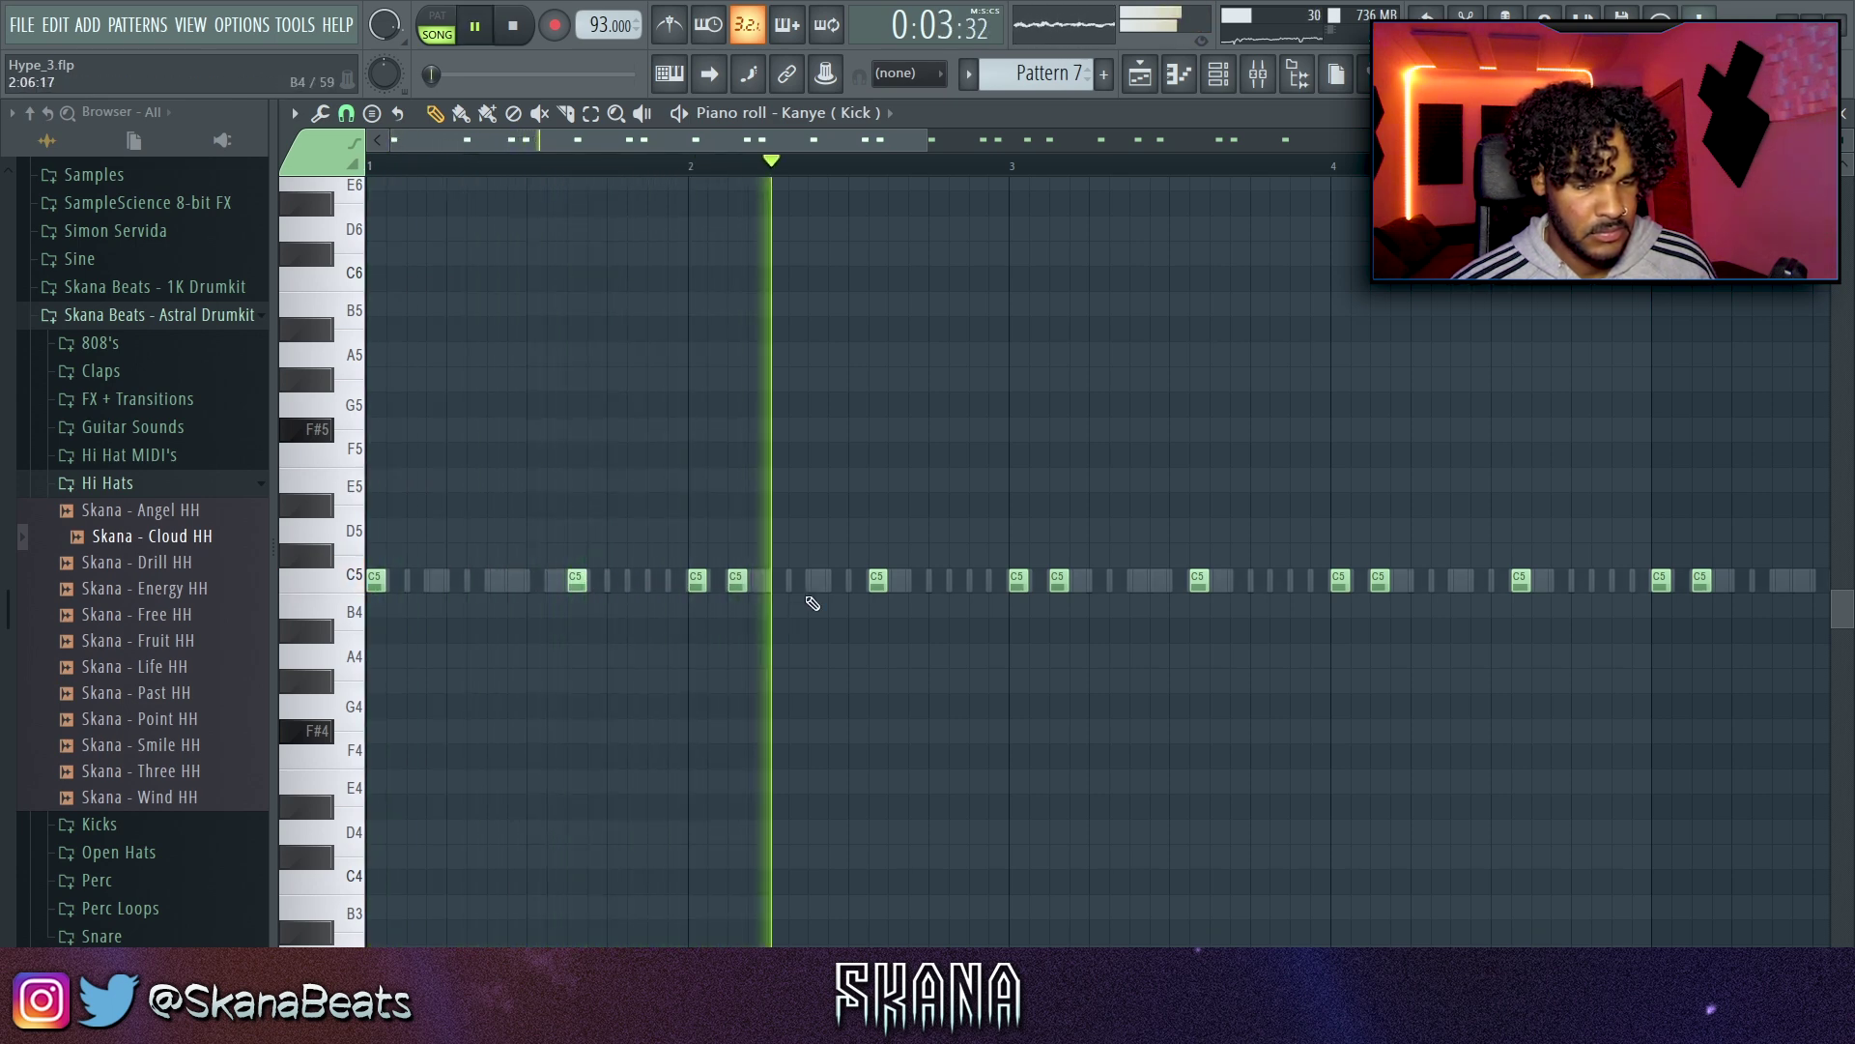
pyautogui.press('space')
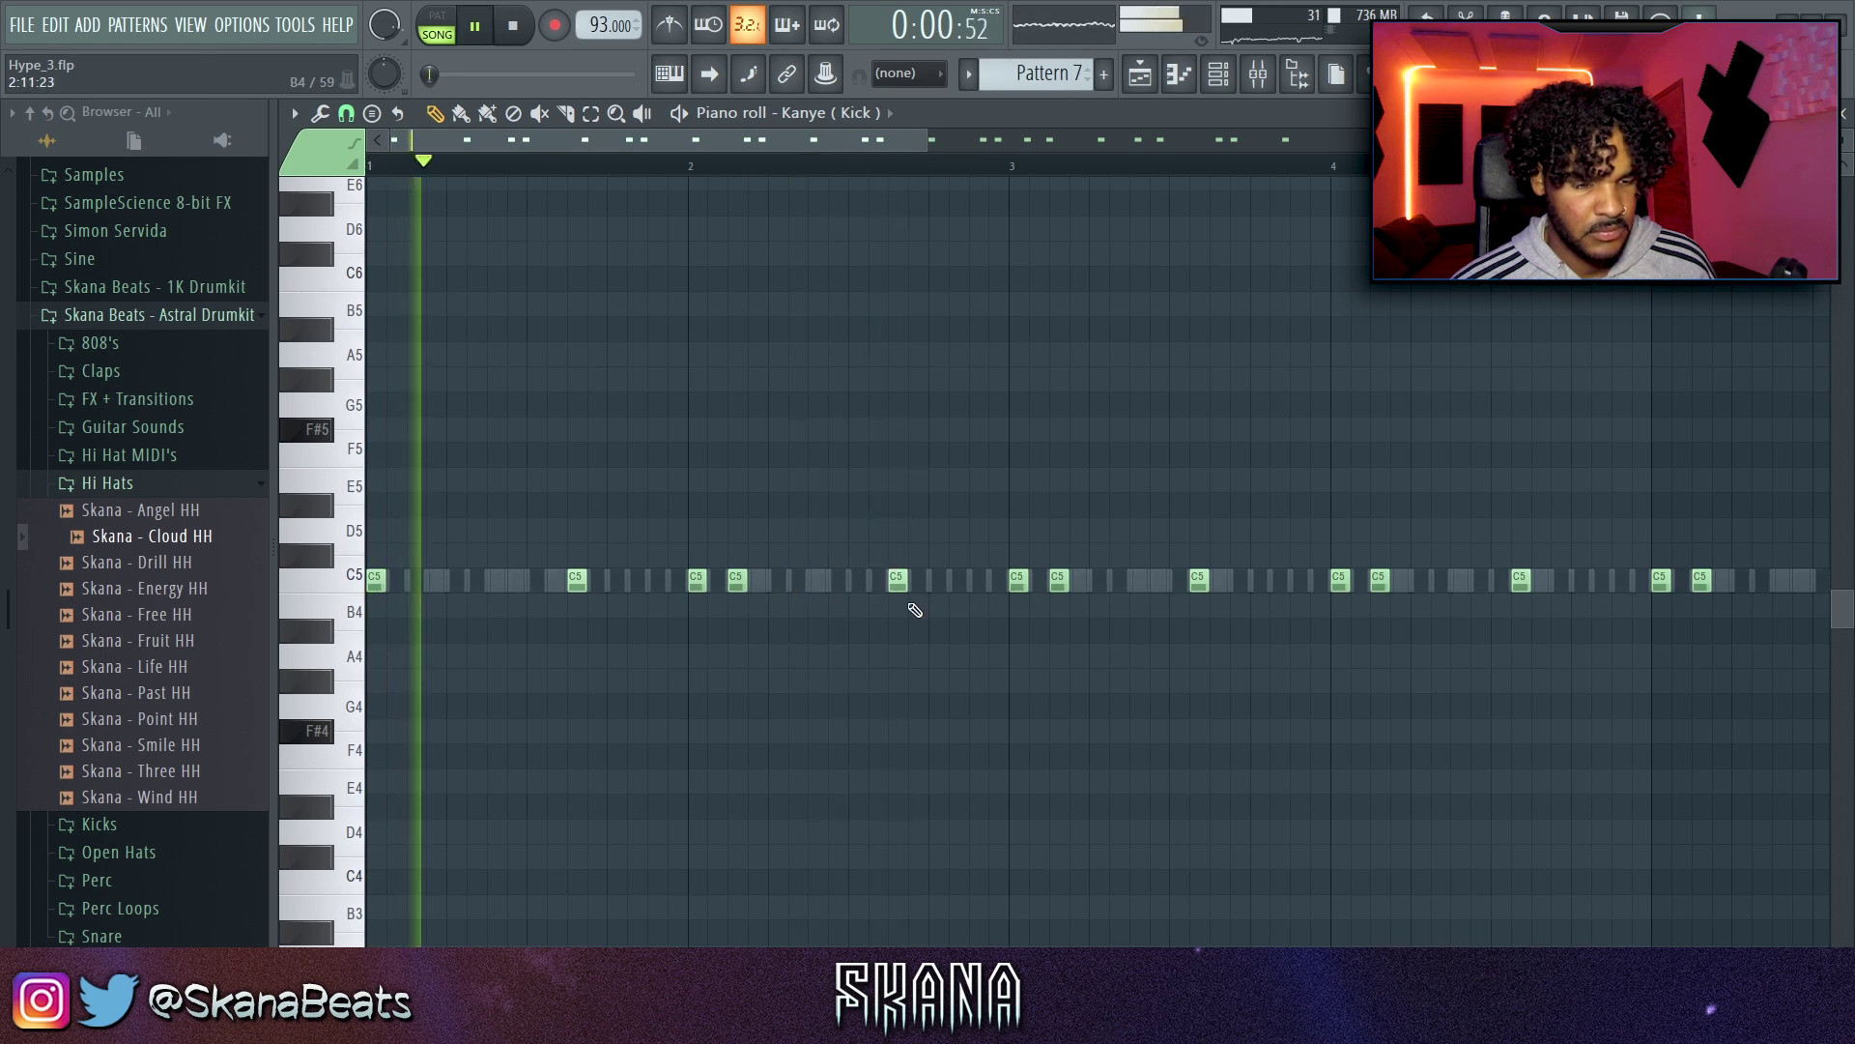
pyautogui.scroll(-2, 828, 506)
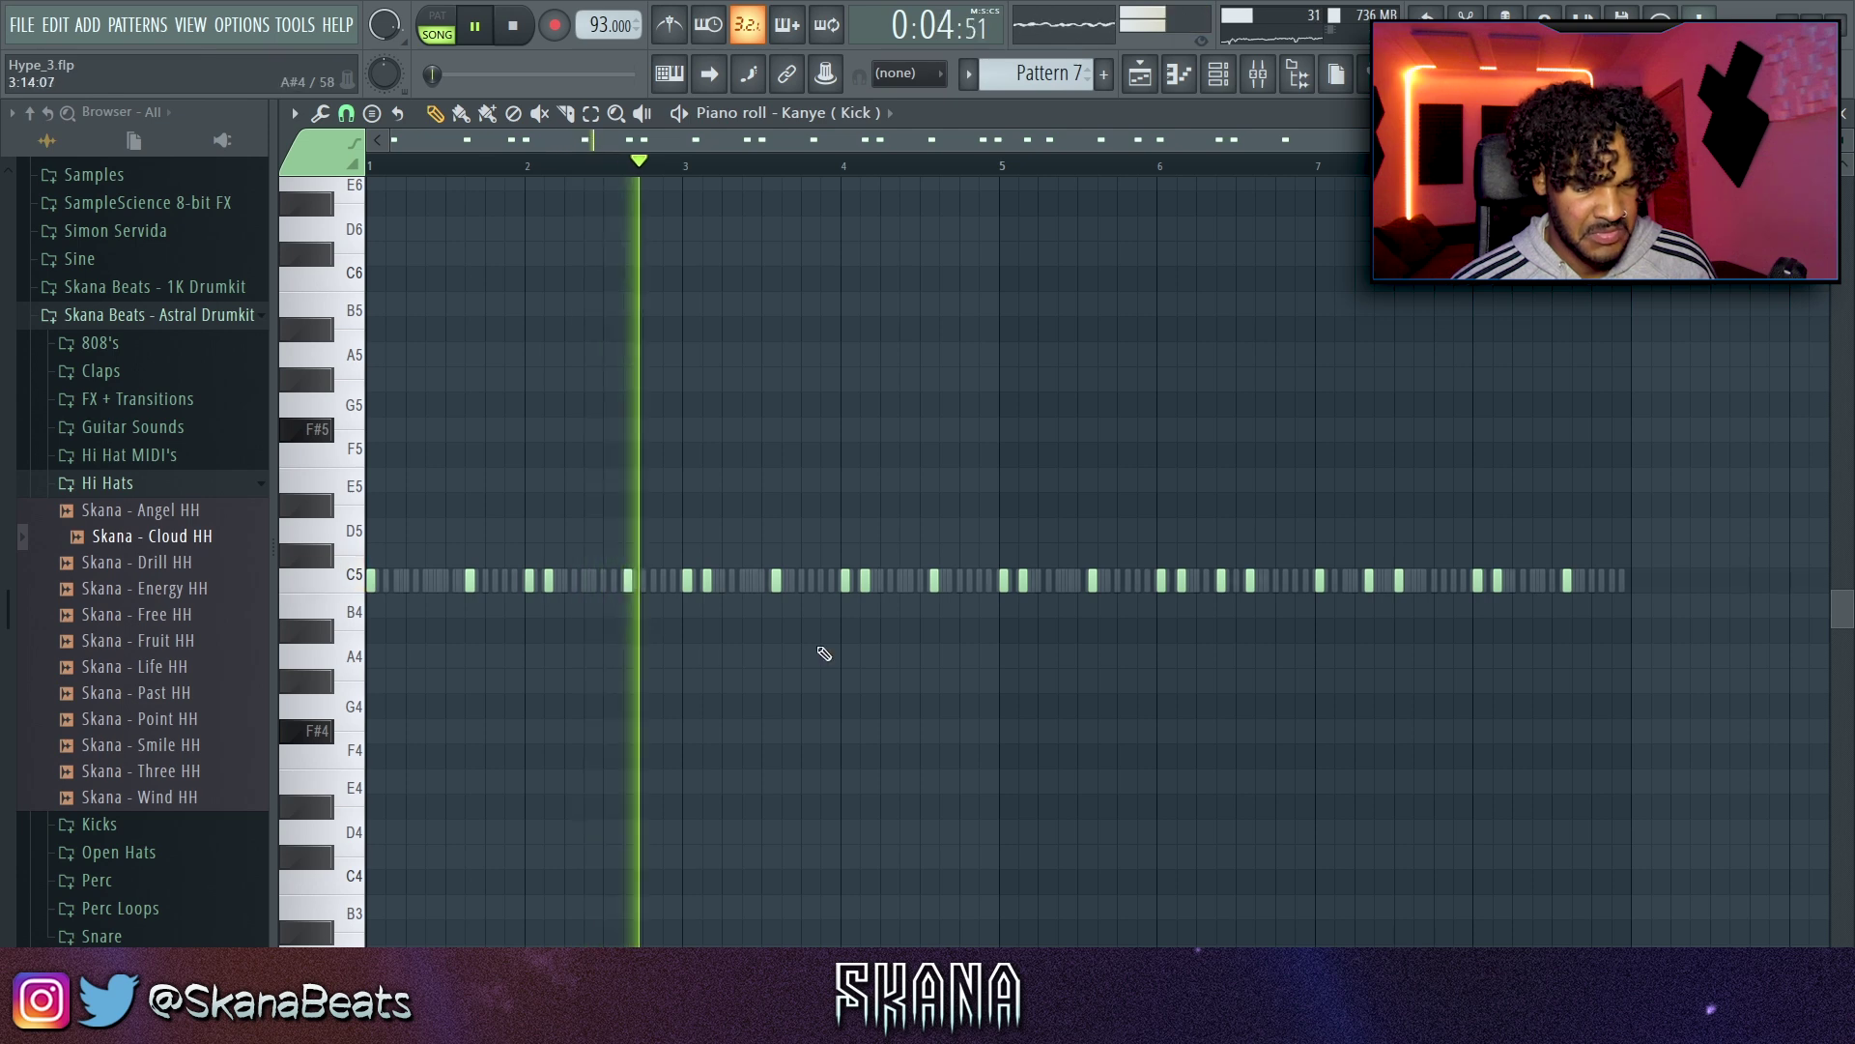
# Step: Reveal the note velocity lane, add a kick just before the last one in bar 2 and lower its velocity
pyautogui.moveTo(676, 945); pyautogui.dragTo(678, 763)
pyautogui.scroll(4, 455, 737)
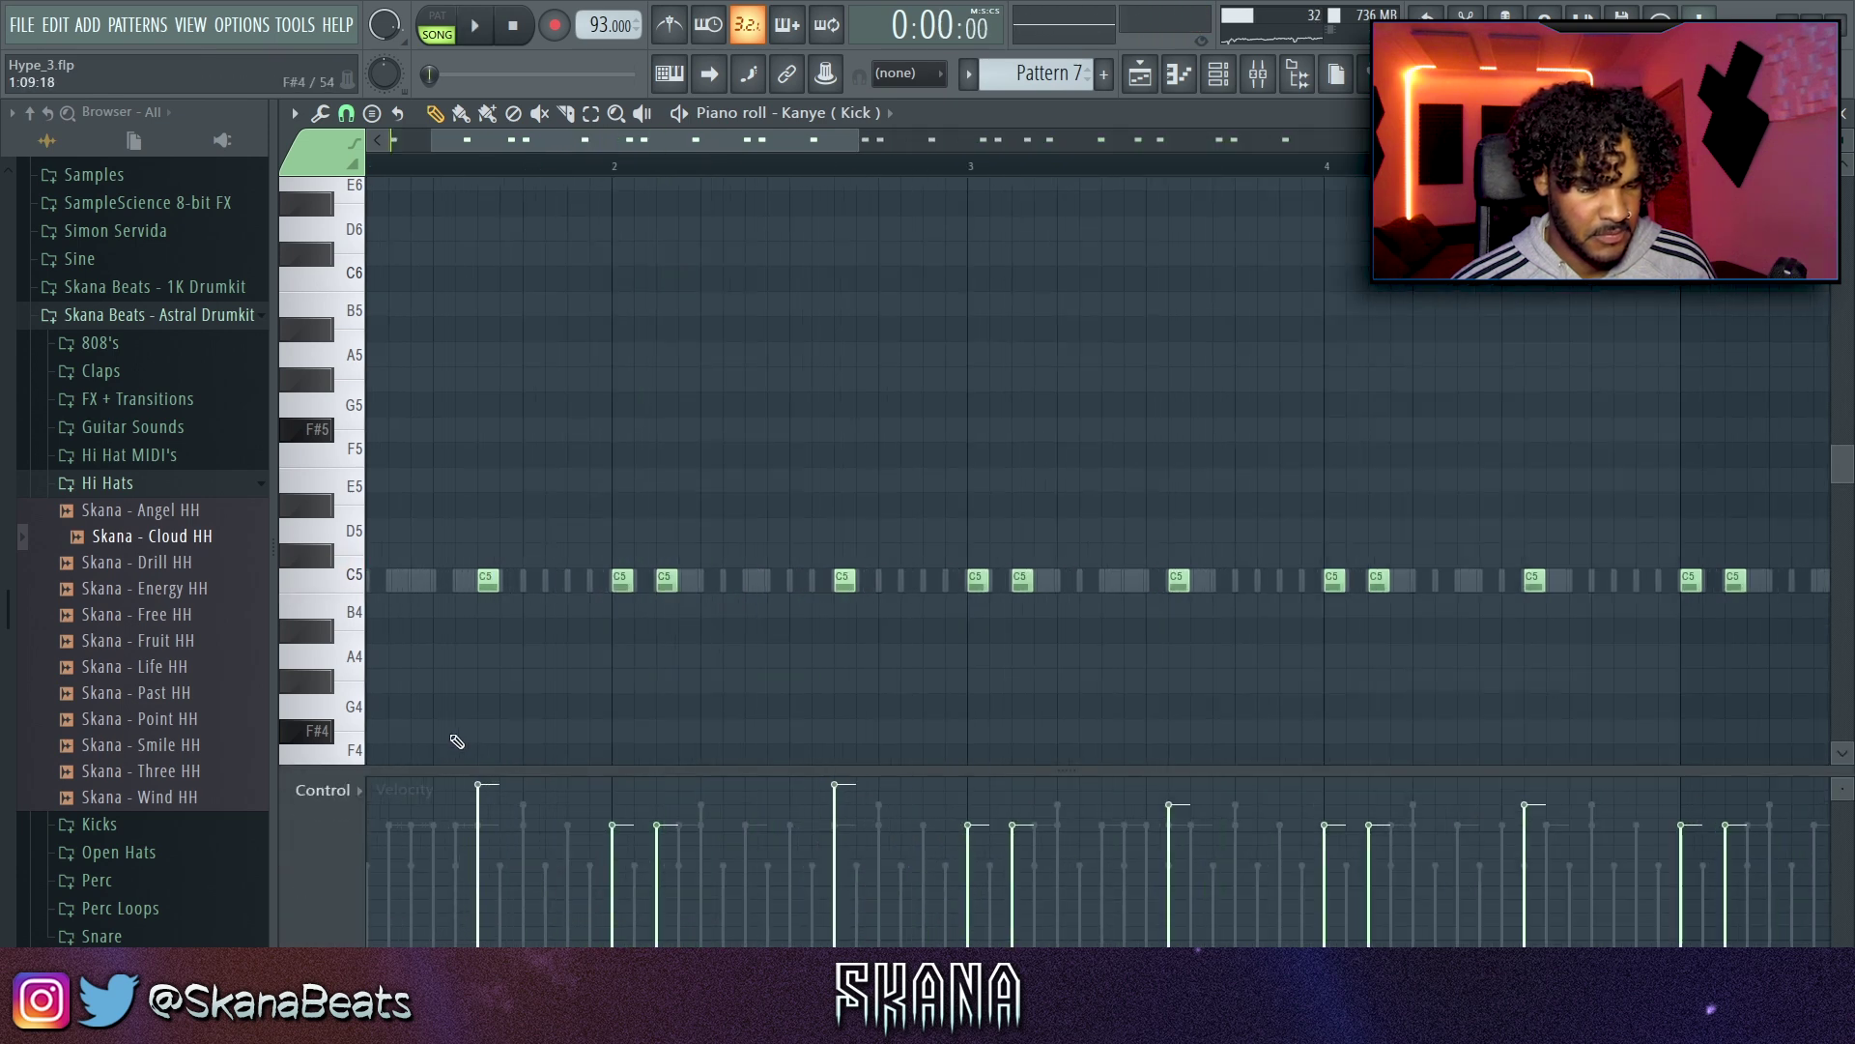
pyautogui.press('space')
pyautogui.press('space')
pyautogui.click(861, 583)
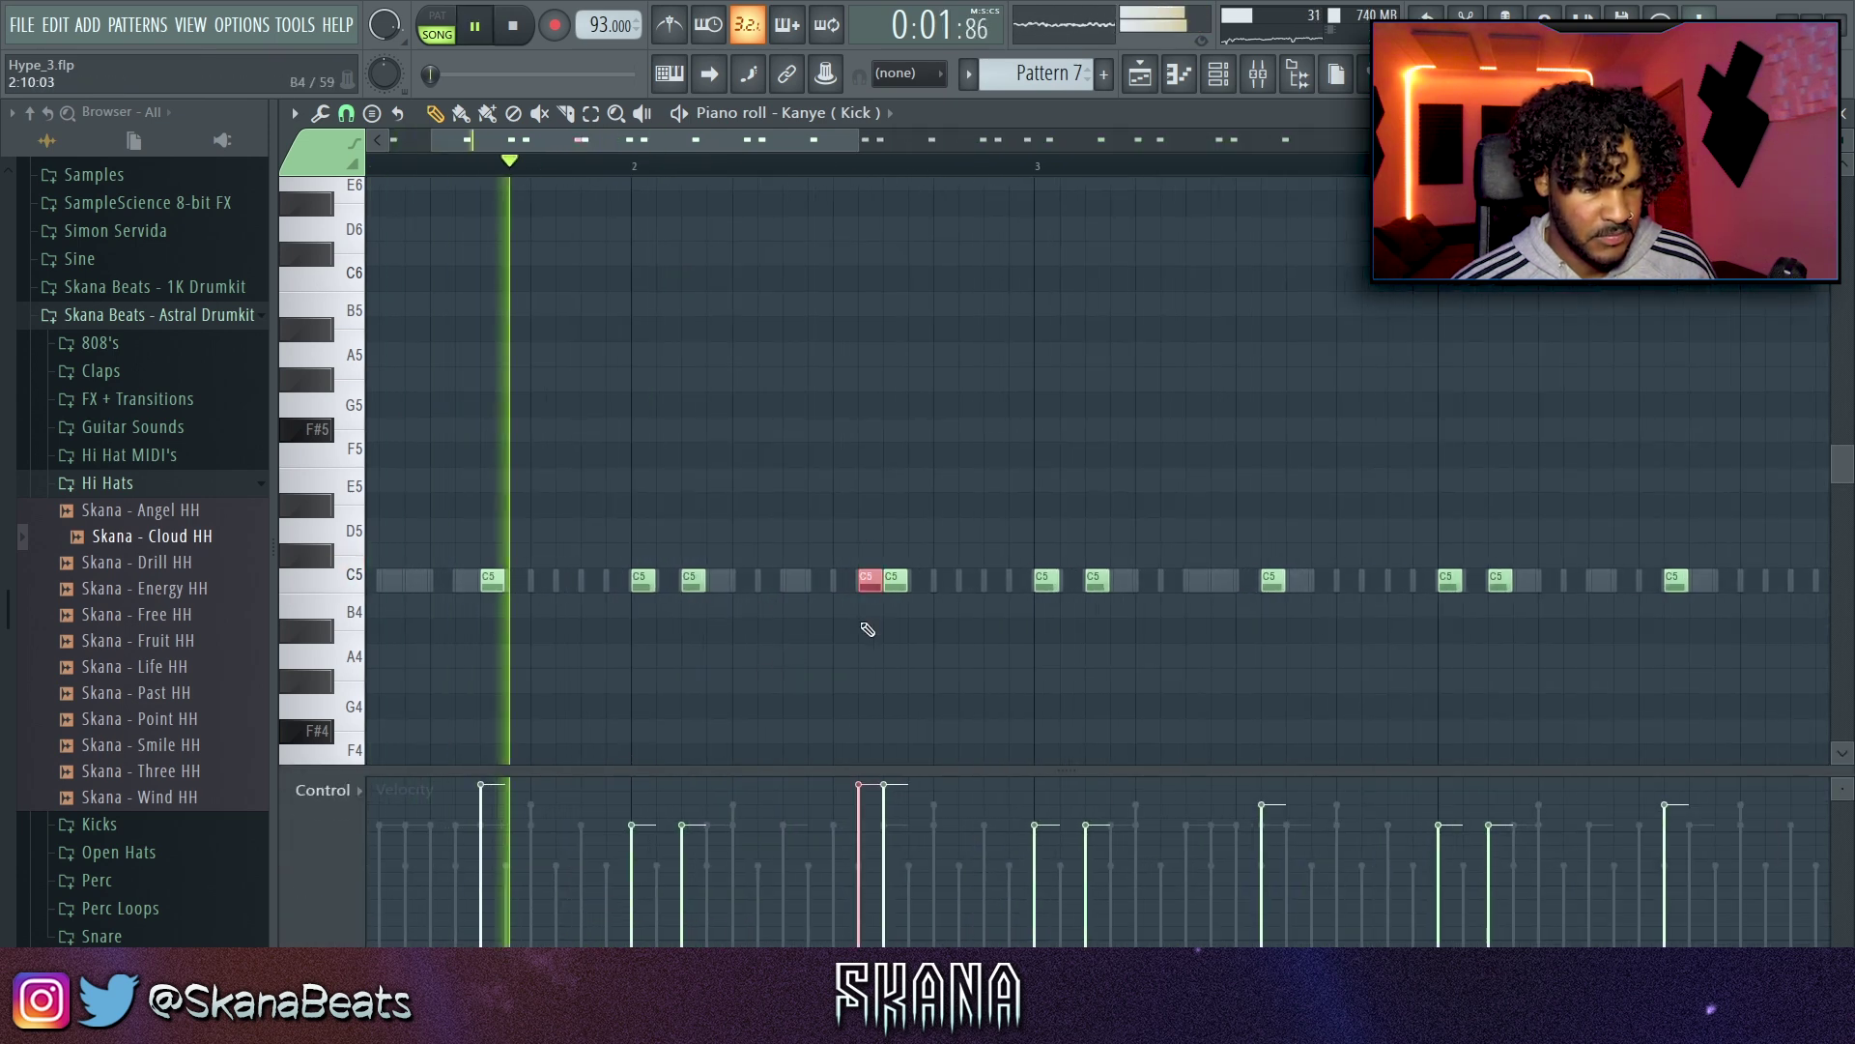
pyautogui.scroll(-4, 850, 643)
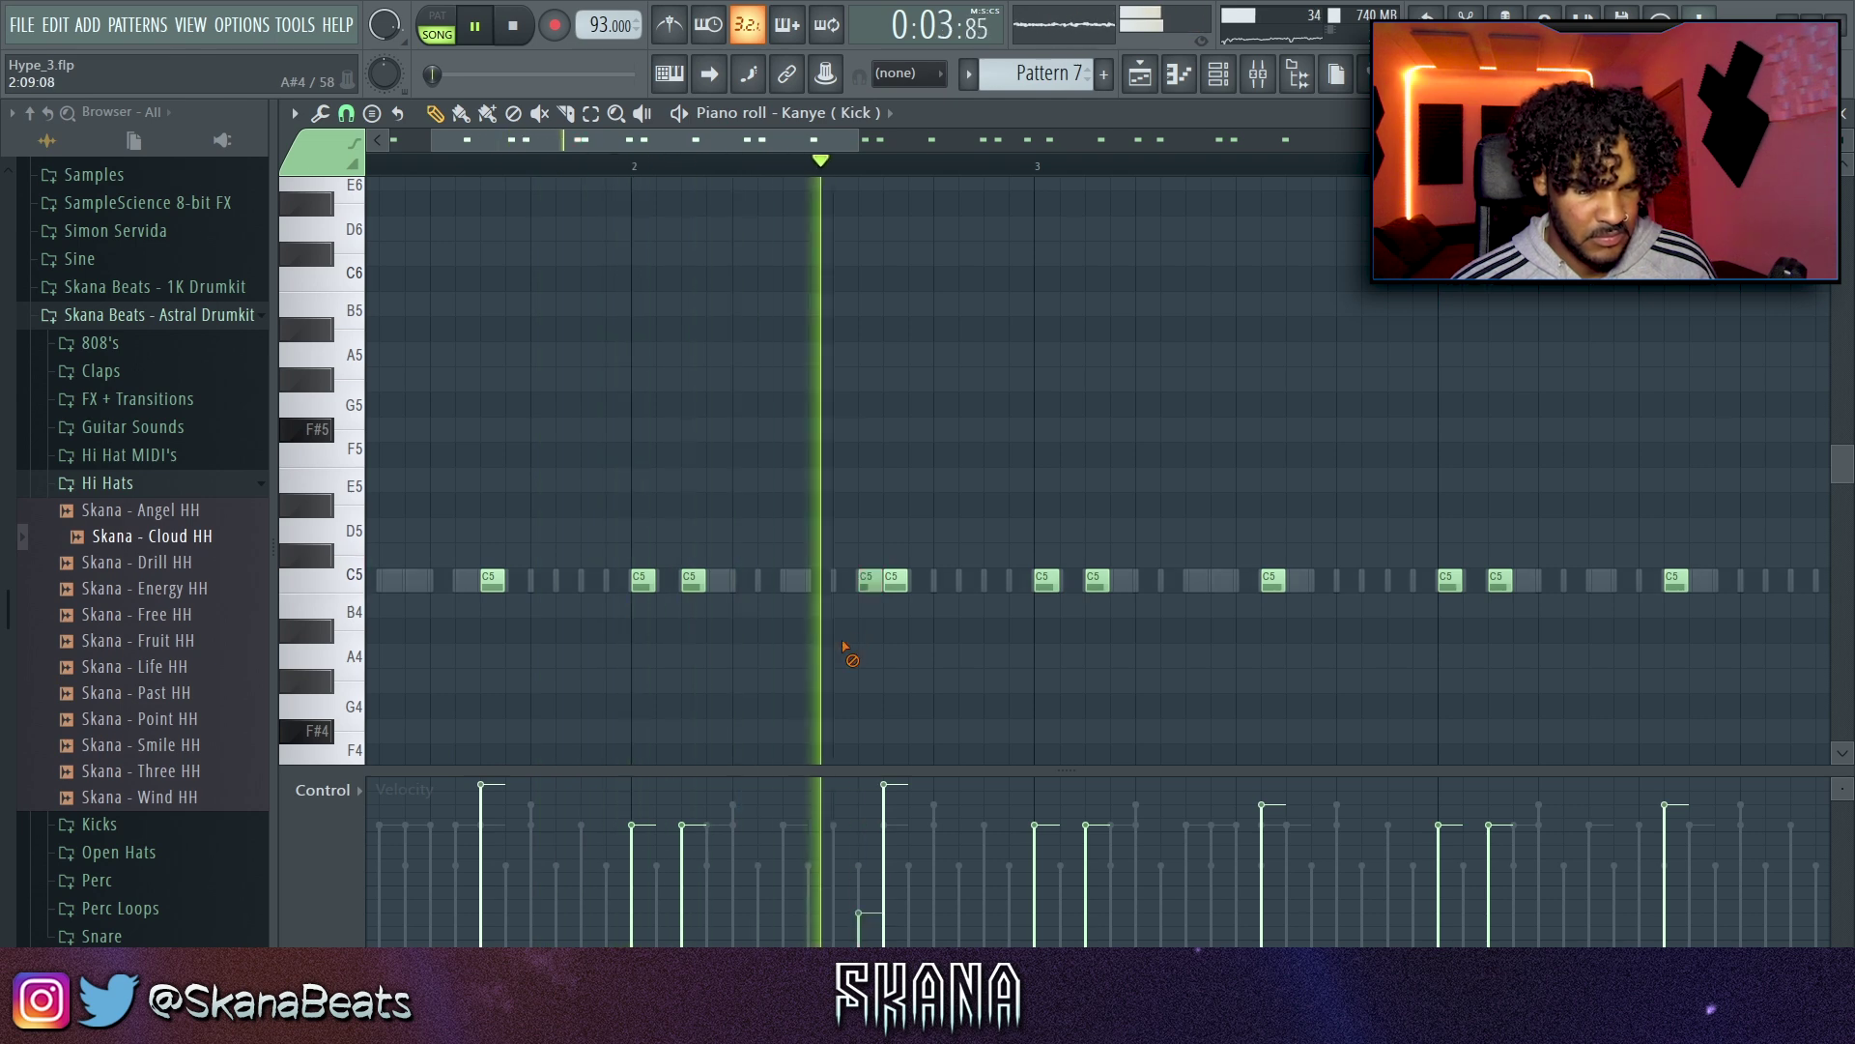
# Step: Delete the kick notes after bar 2 and duplicate the first two bars until they fill eight bars
pyautogui.keyDown('ctrl'); pyautogui.rightClick(898, 643); pyautogui.keyUp('ctrl')
pyautogui.moveTo(700, 462); pyautogui.dragTo(1804, 476)
pyautogui.press('Delete')
pyautogui.moveTo(712, 166); pyautogui.dragTo(367, 166)
pyautogui.hotkey('ctrl', 'b')
pyautogui.hotkey('ctrl', 'd')
pyautogui.moveTo(1066, 166); pyautogui.dragTo(369, 166)
pyautogui.hotkey('ctrl', 'b')
pyautogui.hotkey('ctrl', 'd')
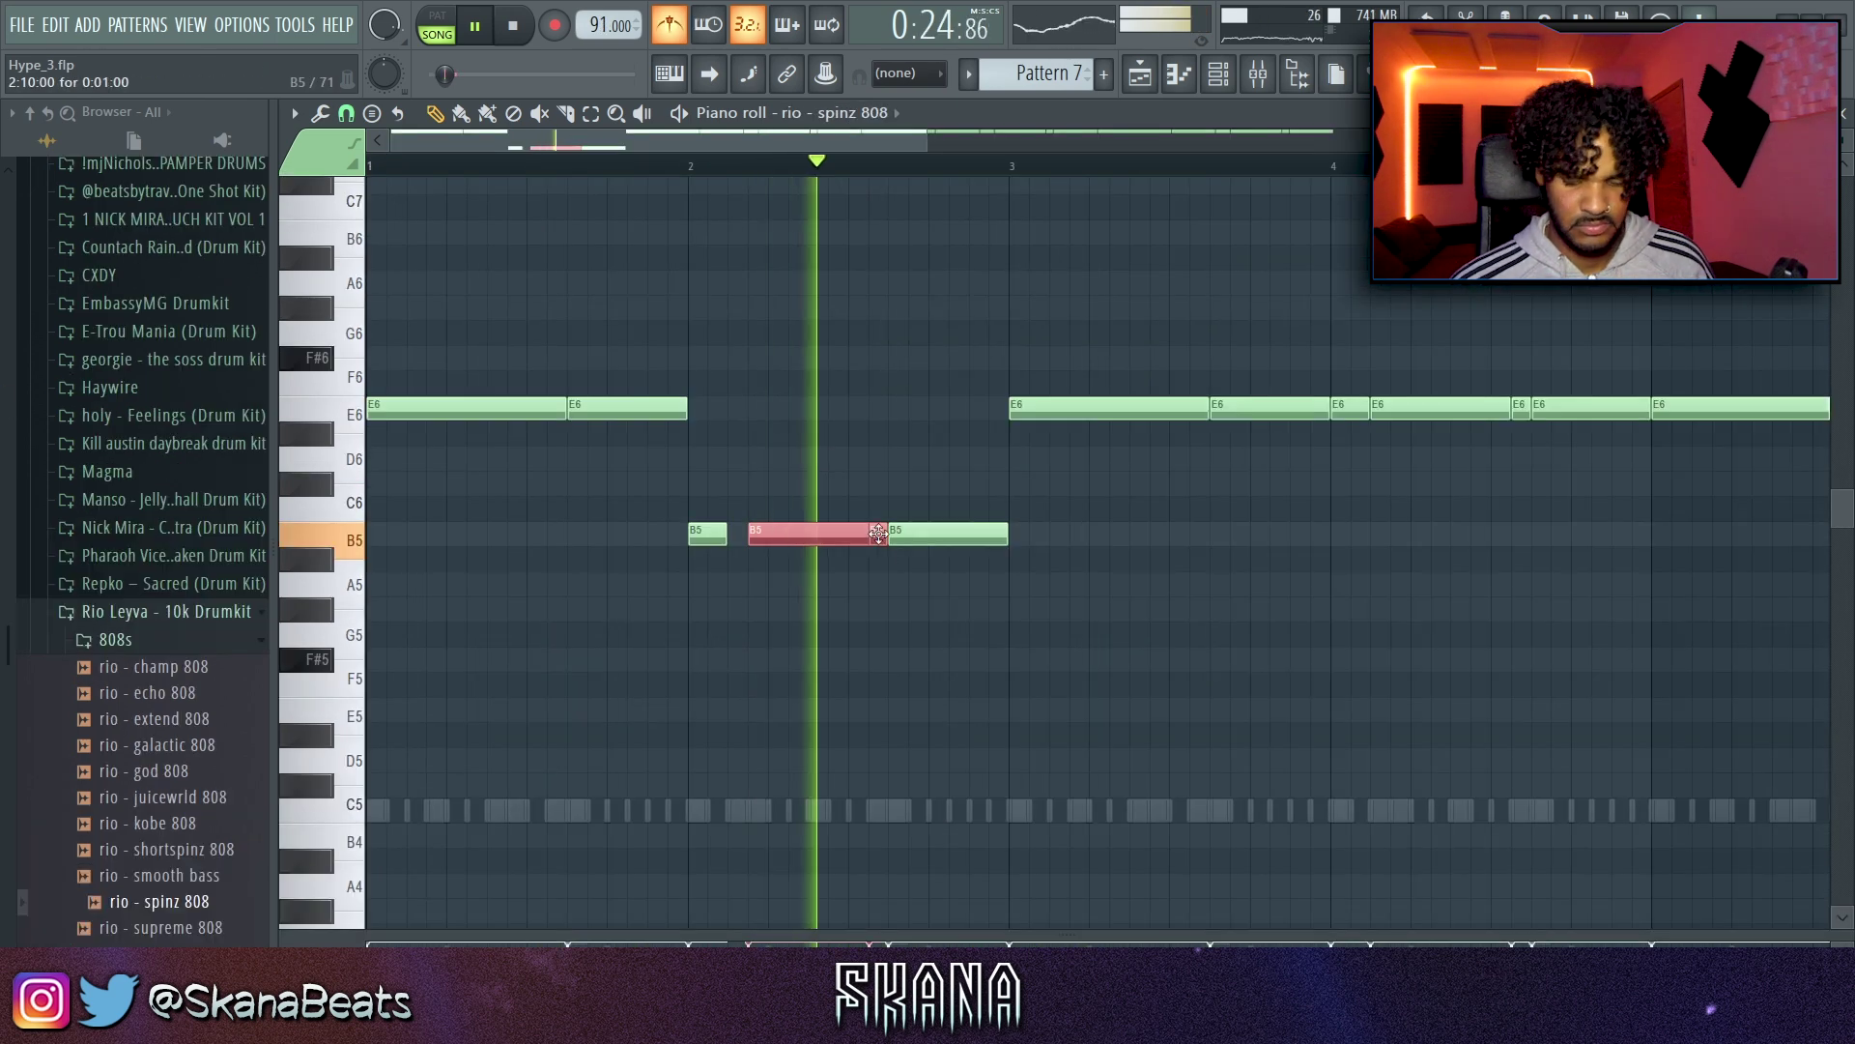
# Step: Extend bar 2's first B5 808 note to meet the next note and raise the short B5 note an octave to B6
pyautogui.hotkey('ctrl', 'd')
pyautogui.moveTo(727, 534); pyautogui.dragTo(747, 534)
pyautogui.keyDown('ctrl'); pyautogui.click(875, 535); pyautogui.keyUp('ctrl')
pyautogui.hotkey('ctrl', 'Up')
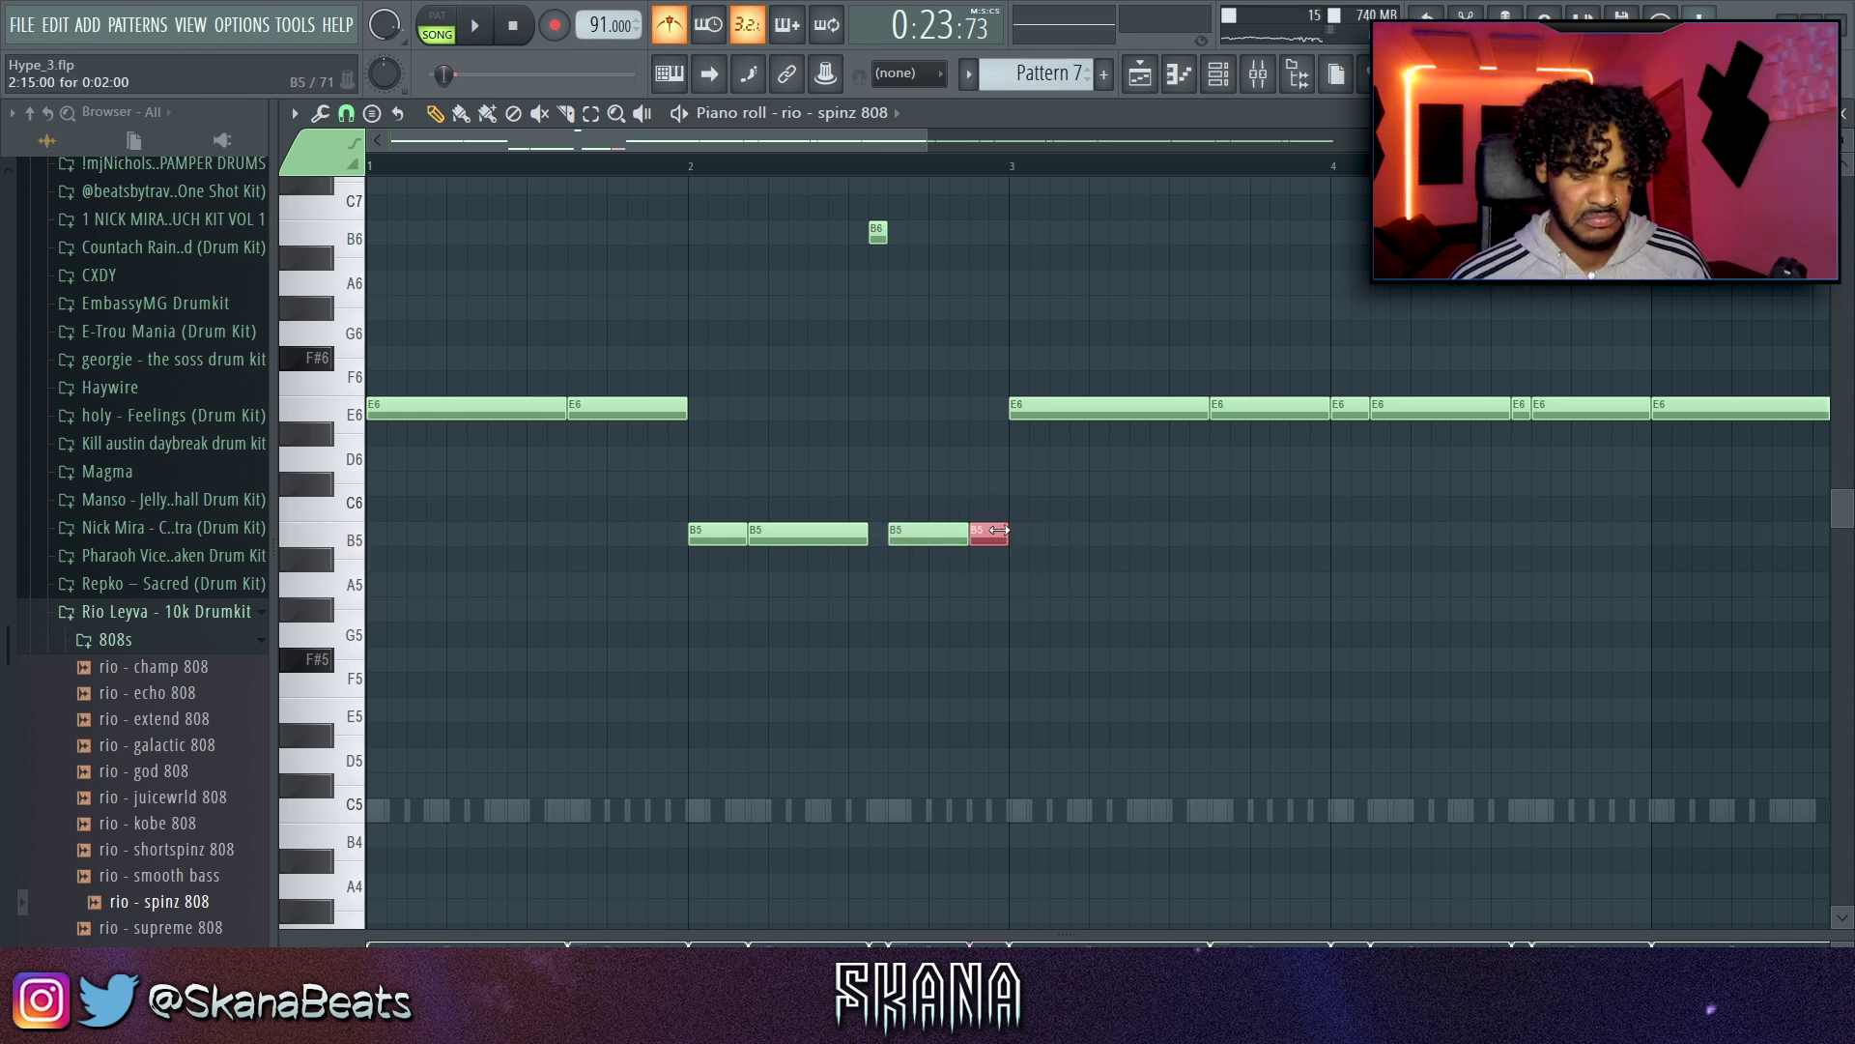
# Step: Chop the short B5 808 note at the end of bar 2 into a fast roll and enlarge the velocity lane
pyautogui.hotkey('alt', 'u')
pyautogui.press('space')
pyautogui.click(1529, 643)
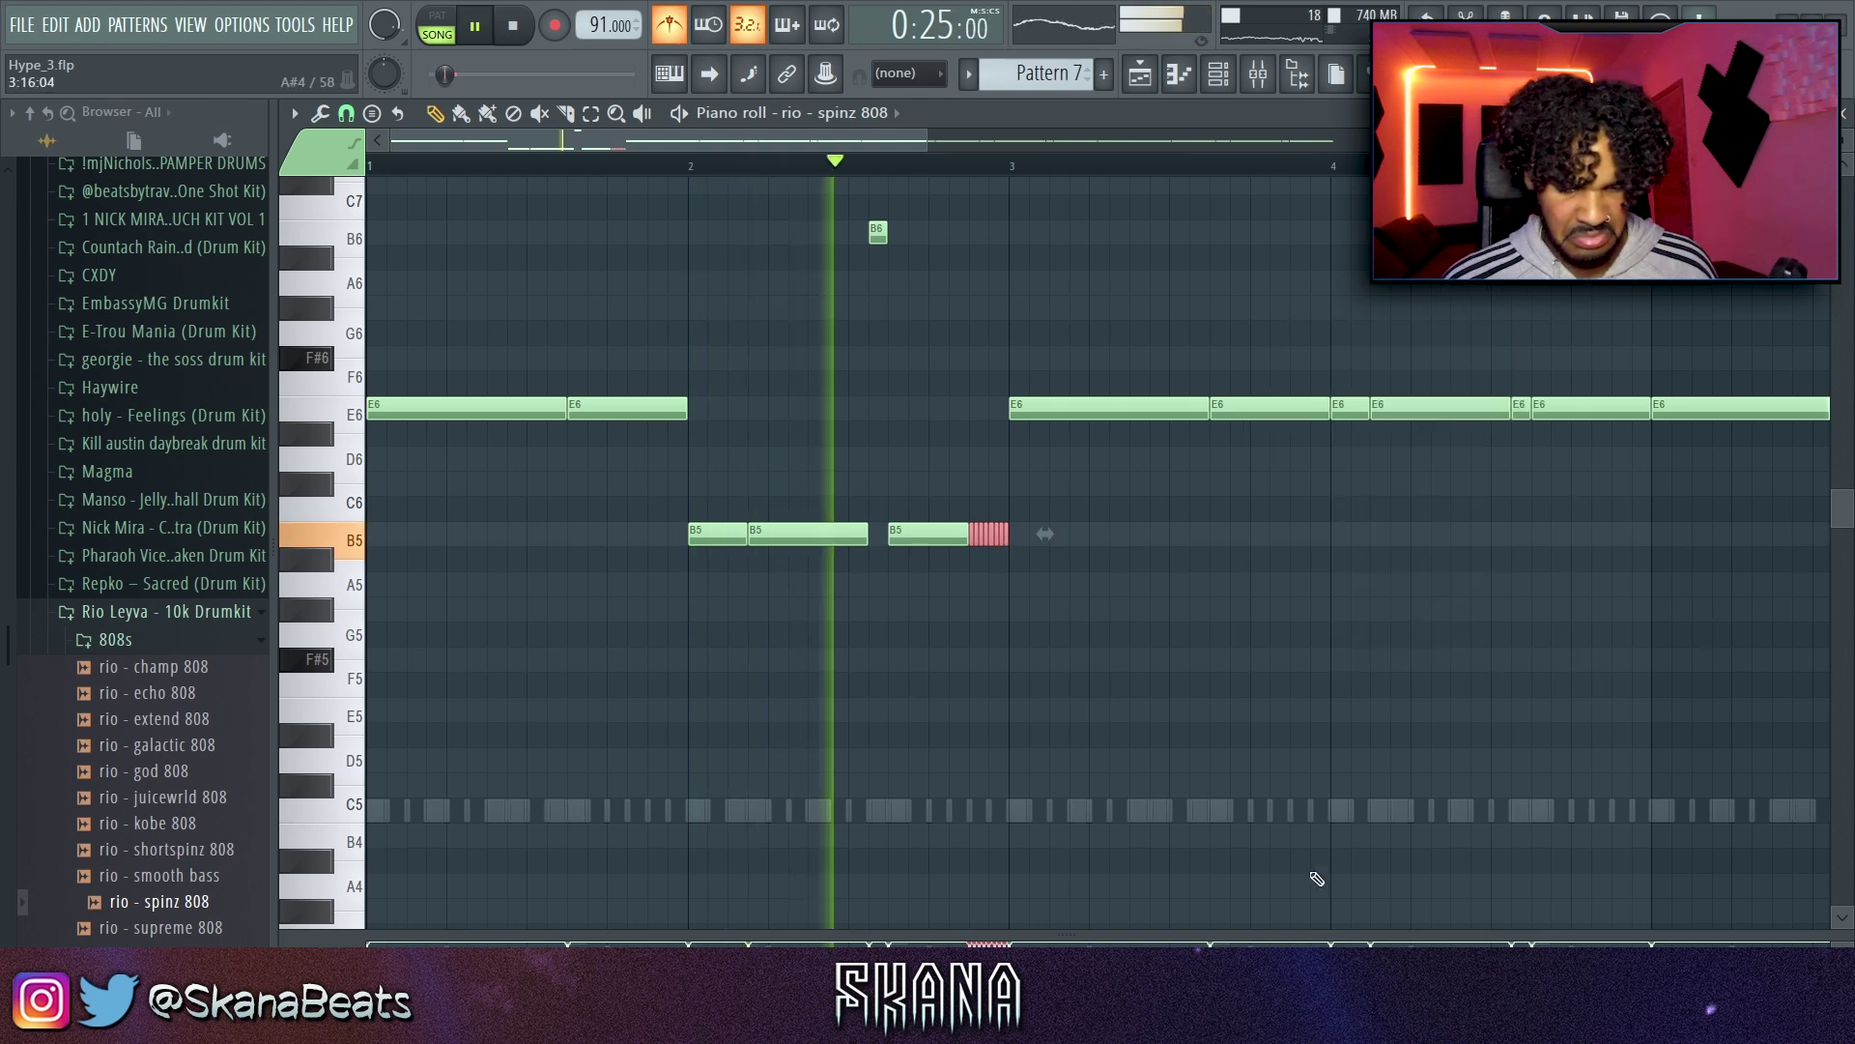
pyautogui.moveTo(1063, 934); pyautogui.dragTo(1063, 881)
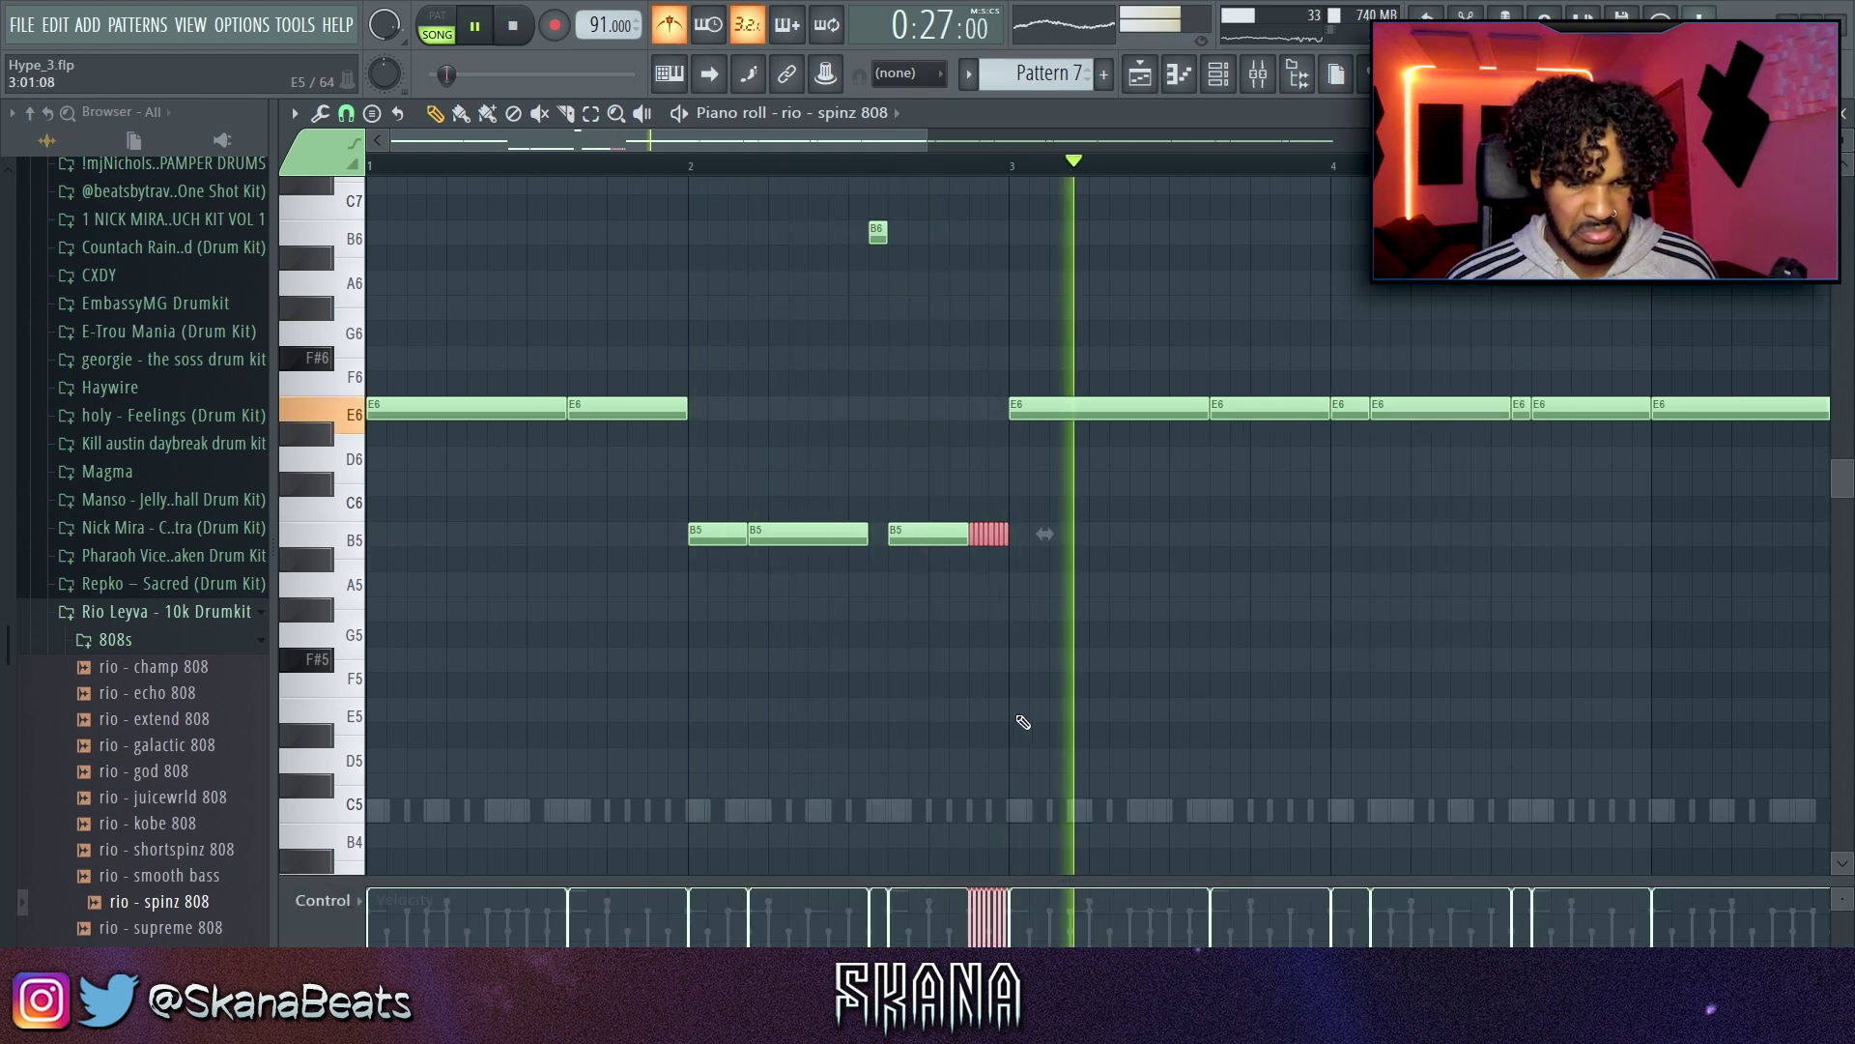
# Step: Transpose all the rio - spinz 808 notes down one octave after playing the pattern back
pyautogui.press('space')
pyautogui.press('space')
pyautogui.scroll(3, 1024, 623)
pyautogui.hotkey('ctrl', 'Down')
pyautogui.press('space')
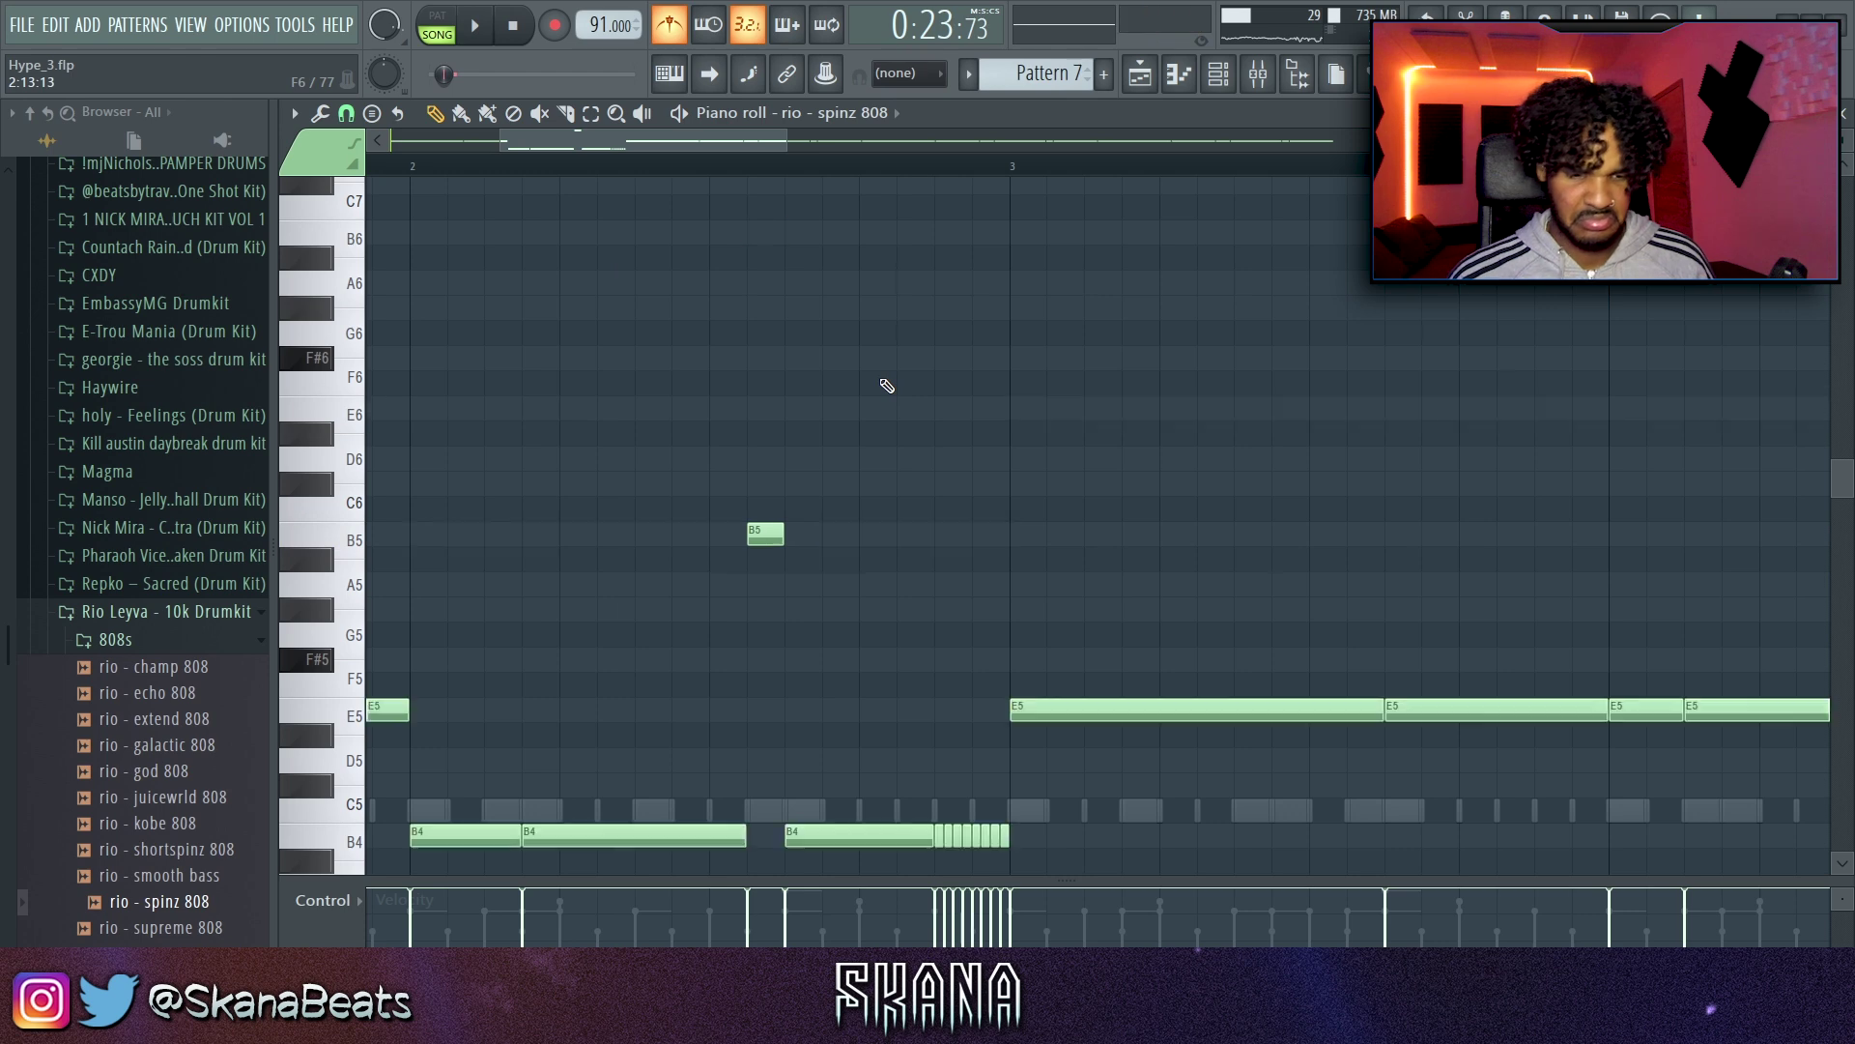
# Step: Set the rio - spinz 808 channel volume to about 74%, give its sample a quick fade-out and switch off the metronome
pyautogui.scroll(-3, 973, 393)
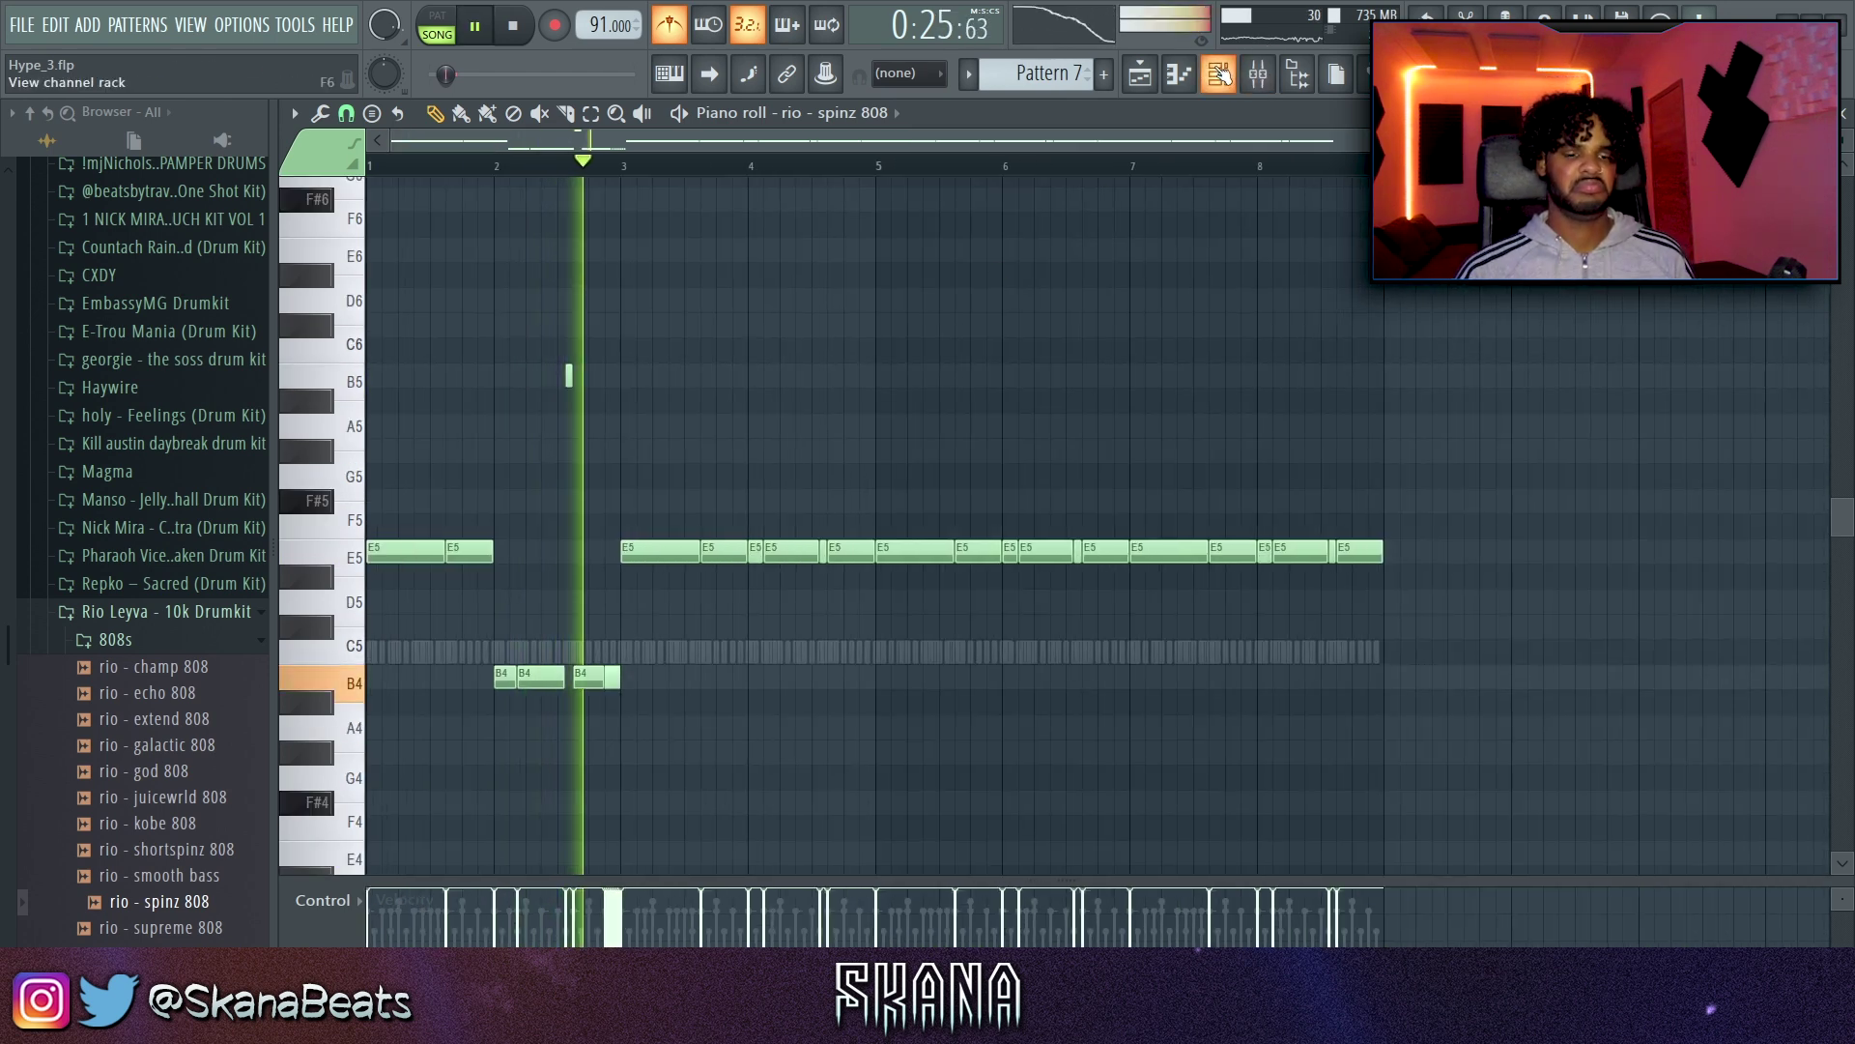
pyautogui.click(1221, 77)
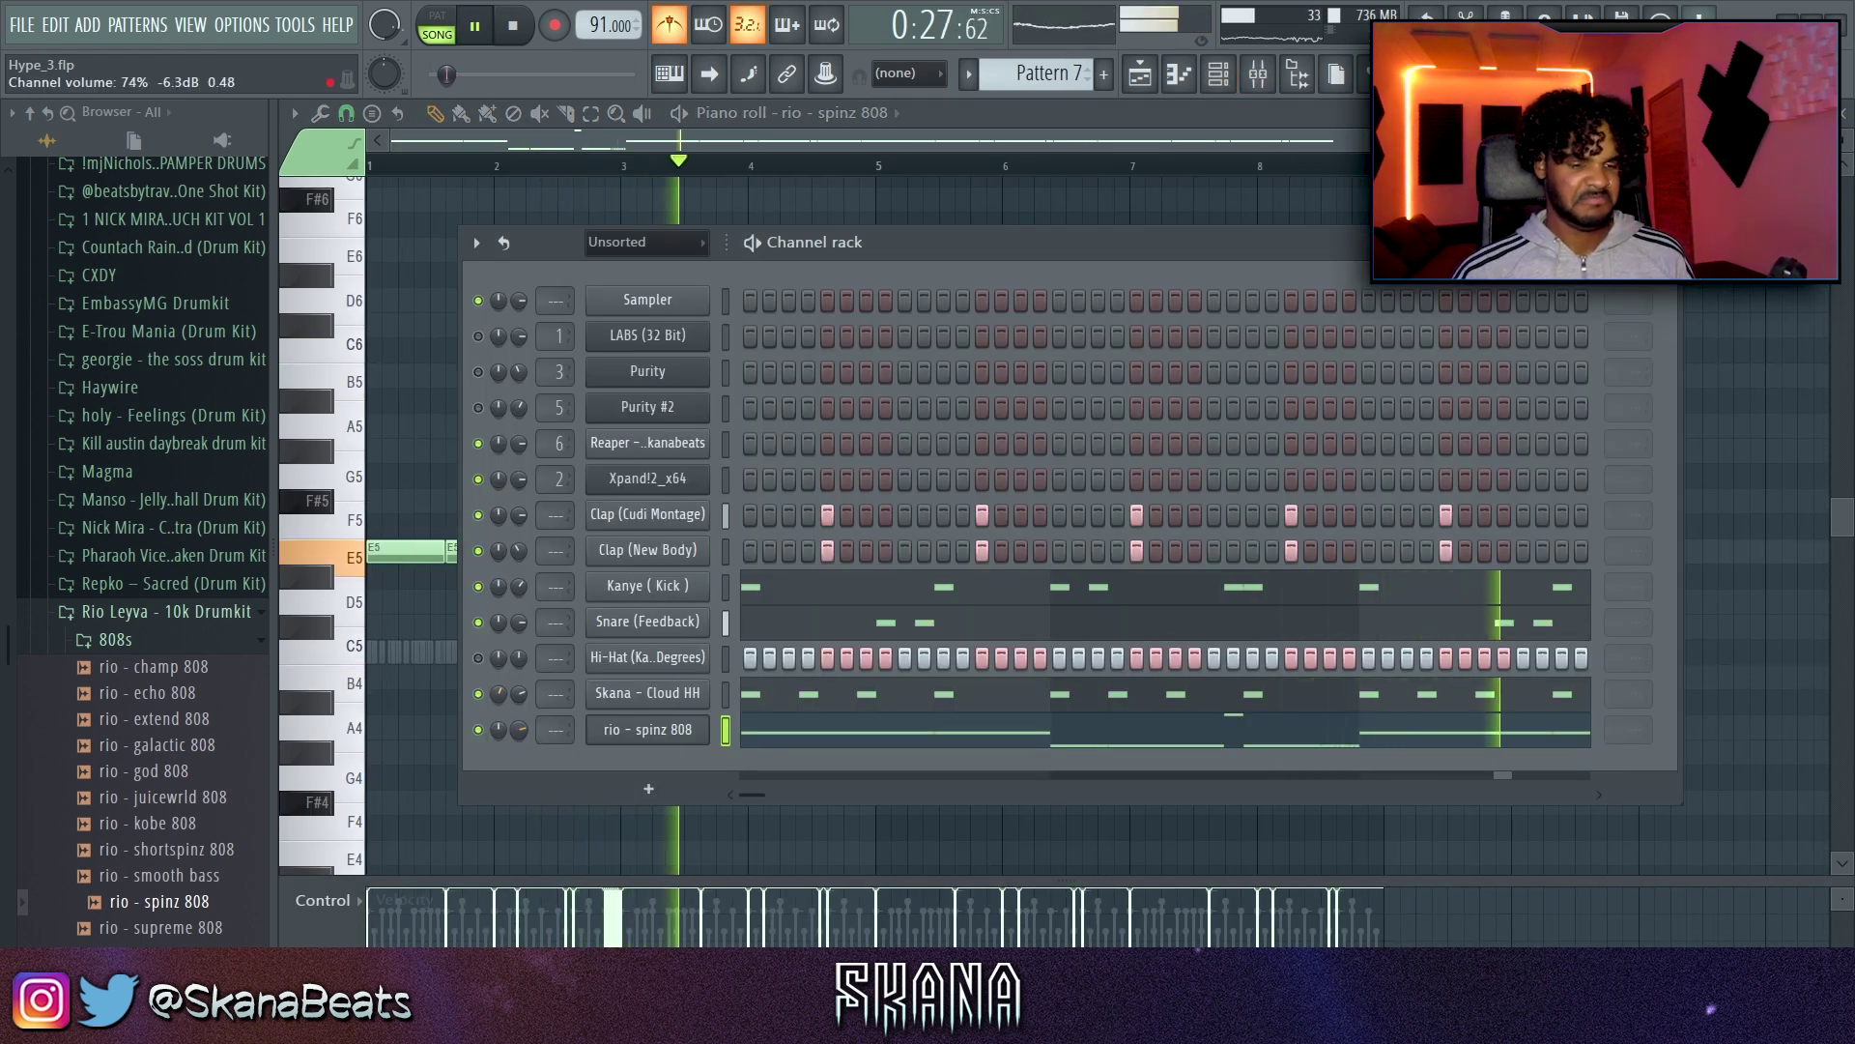
pyautogui.press('F6')
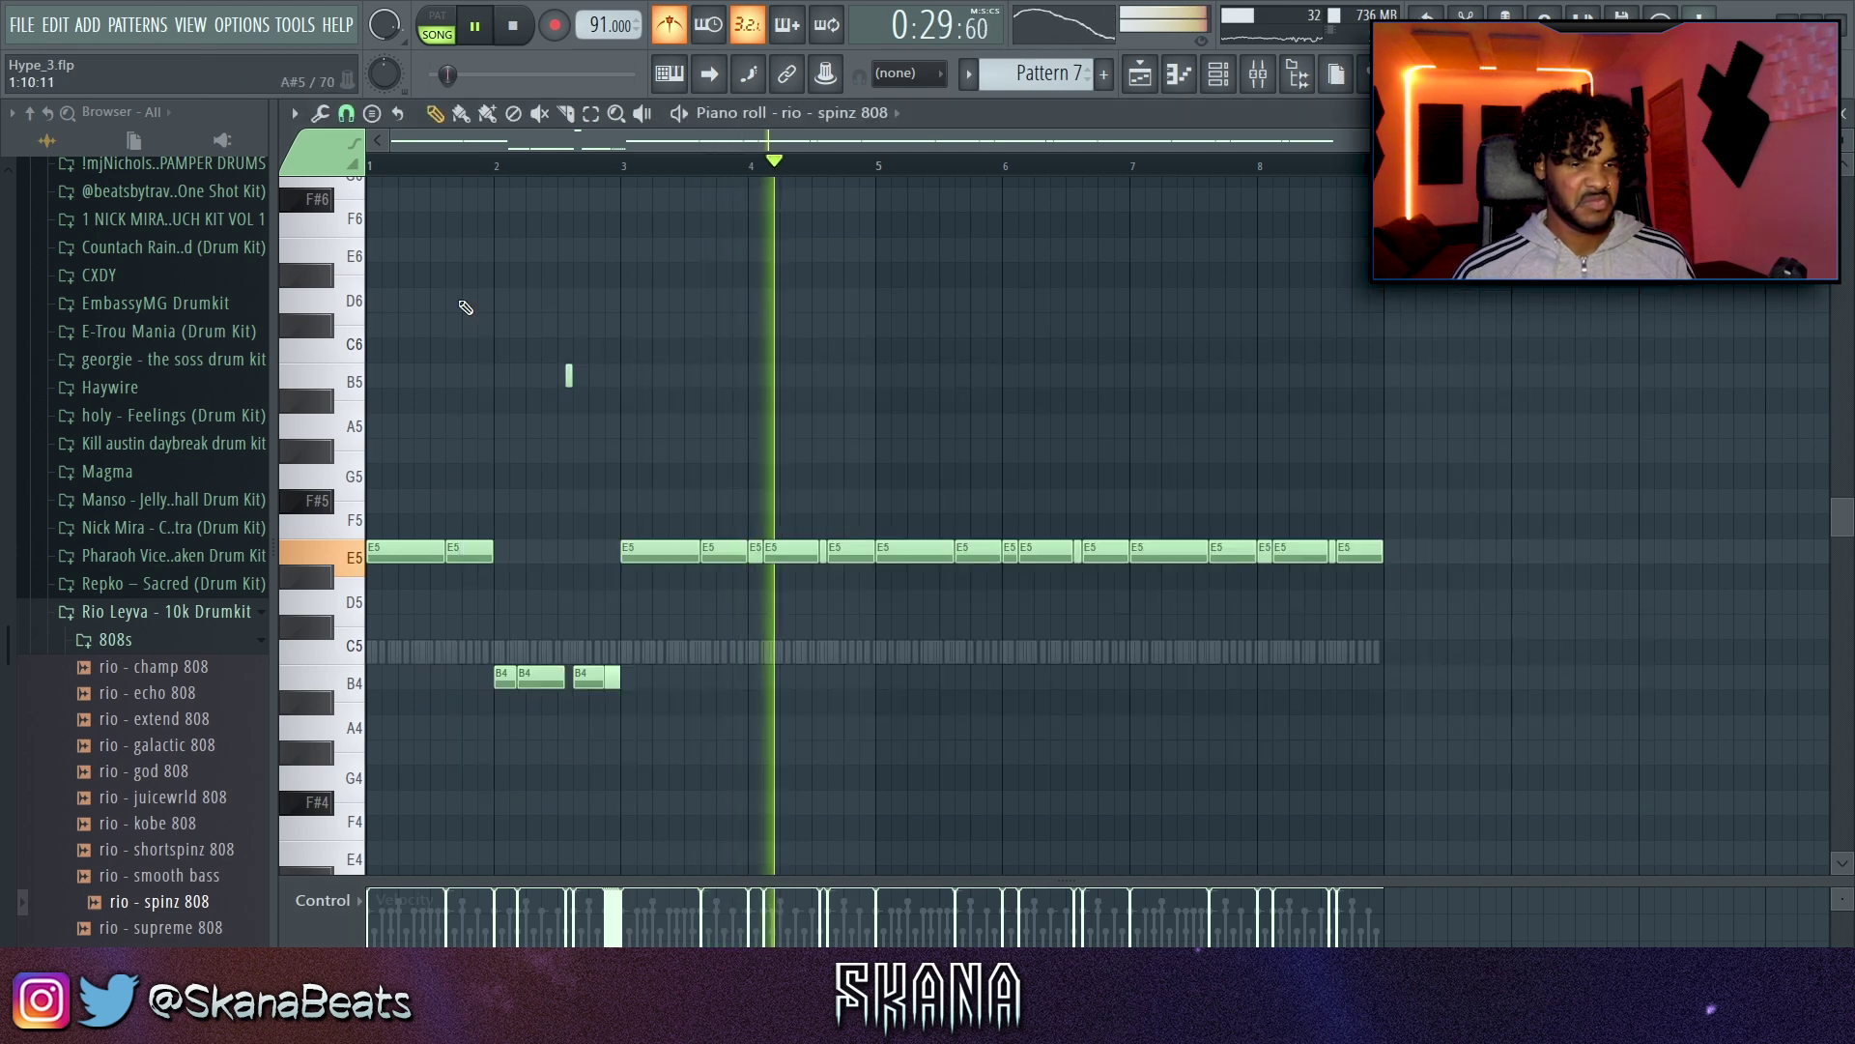
pyautogui.click(508, 26)
pyautogui.click(1224, 68)
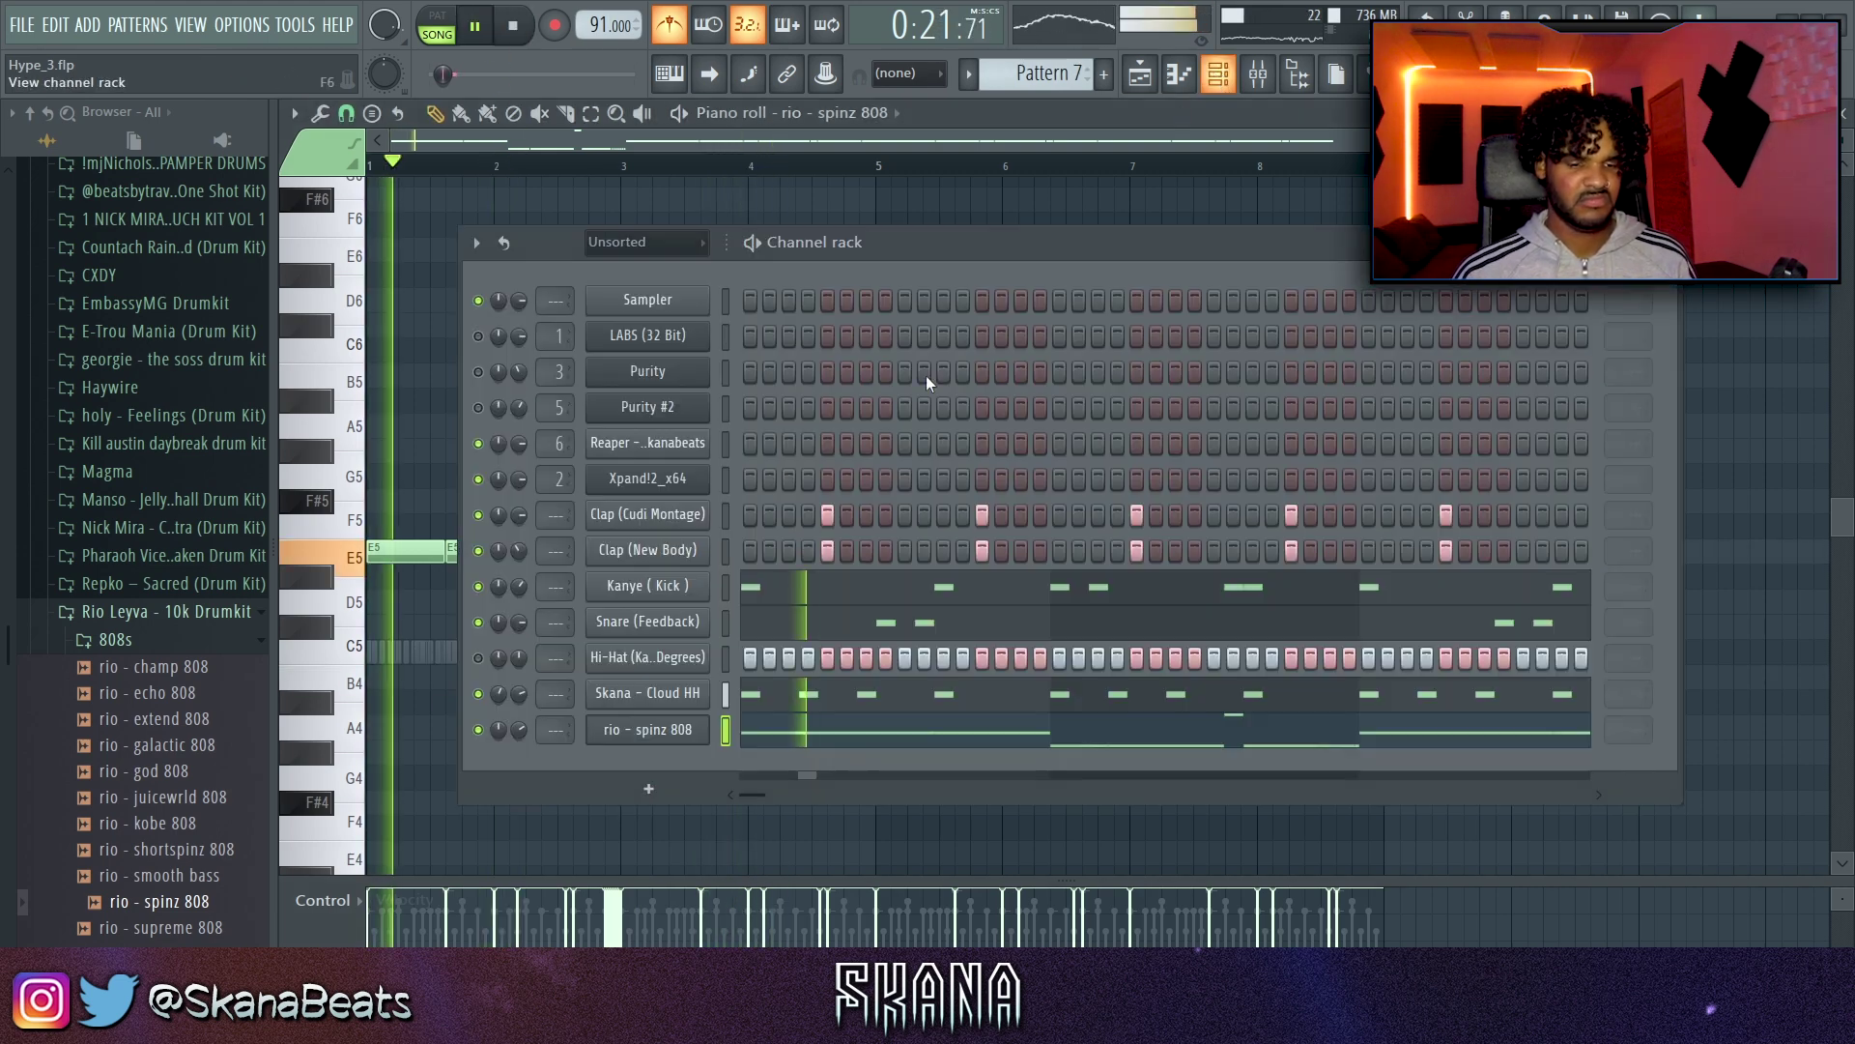
pyautogui.moveTo(959, 663); pyautogui.dragTo(959, 628)
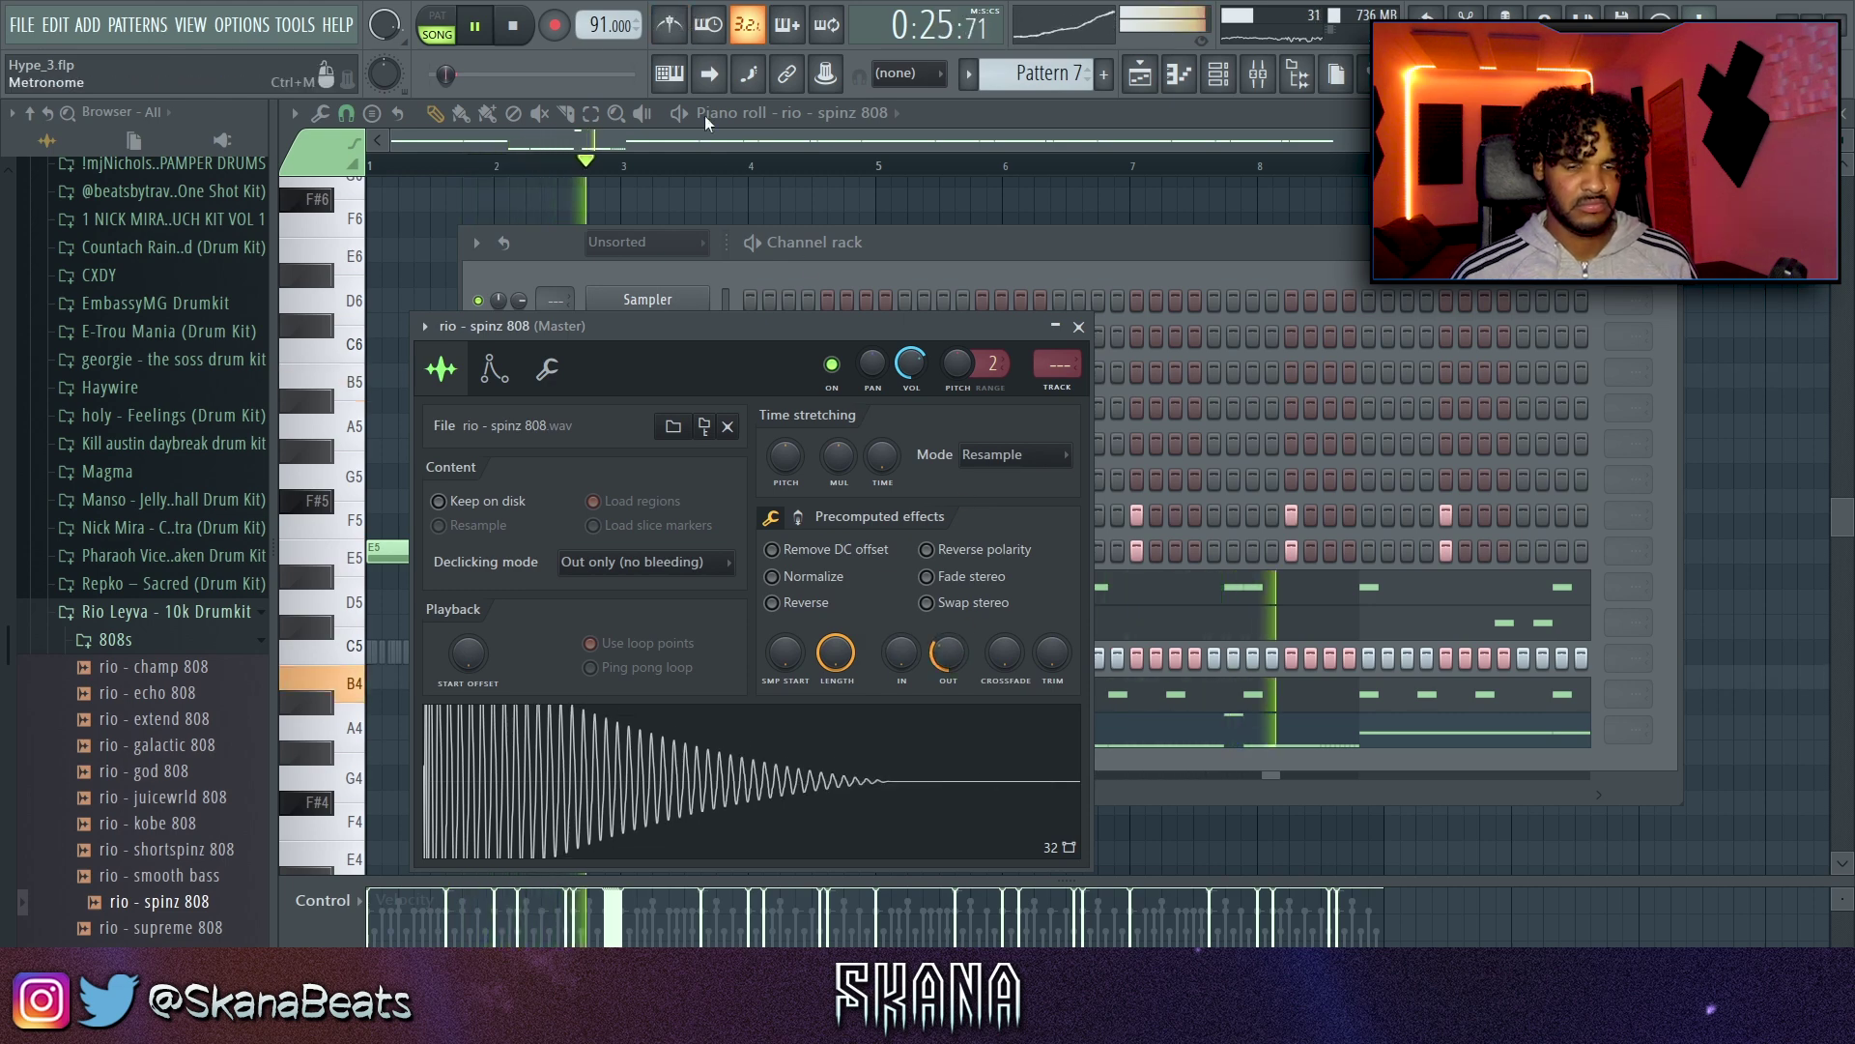
pyautogui.click(1784, 432)
# Step: Draw a rising velocity ramp over the chopped B4 roll at the end of bar 2, keeping the other 808 notes unchanged
pyautogui.scroll(3, 965, 651)
pyautogui.moveTo(952, 633); pyautogui.dragTo(886, 702)
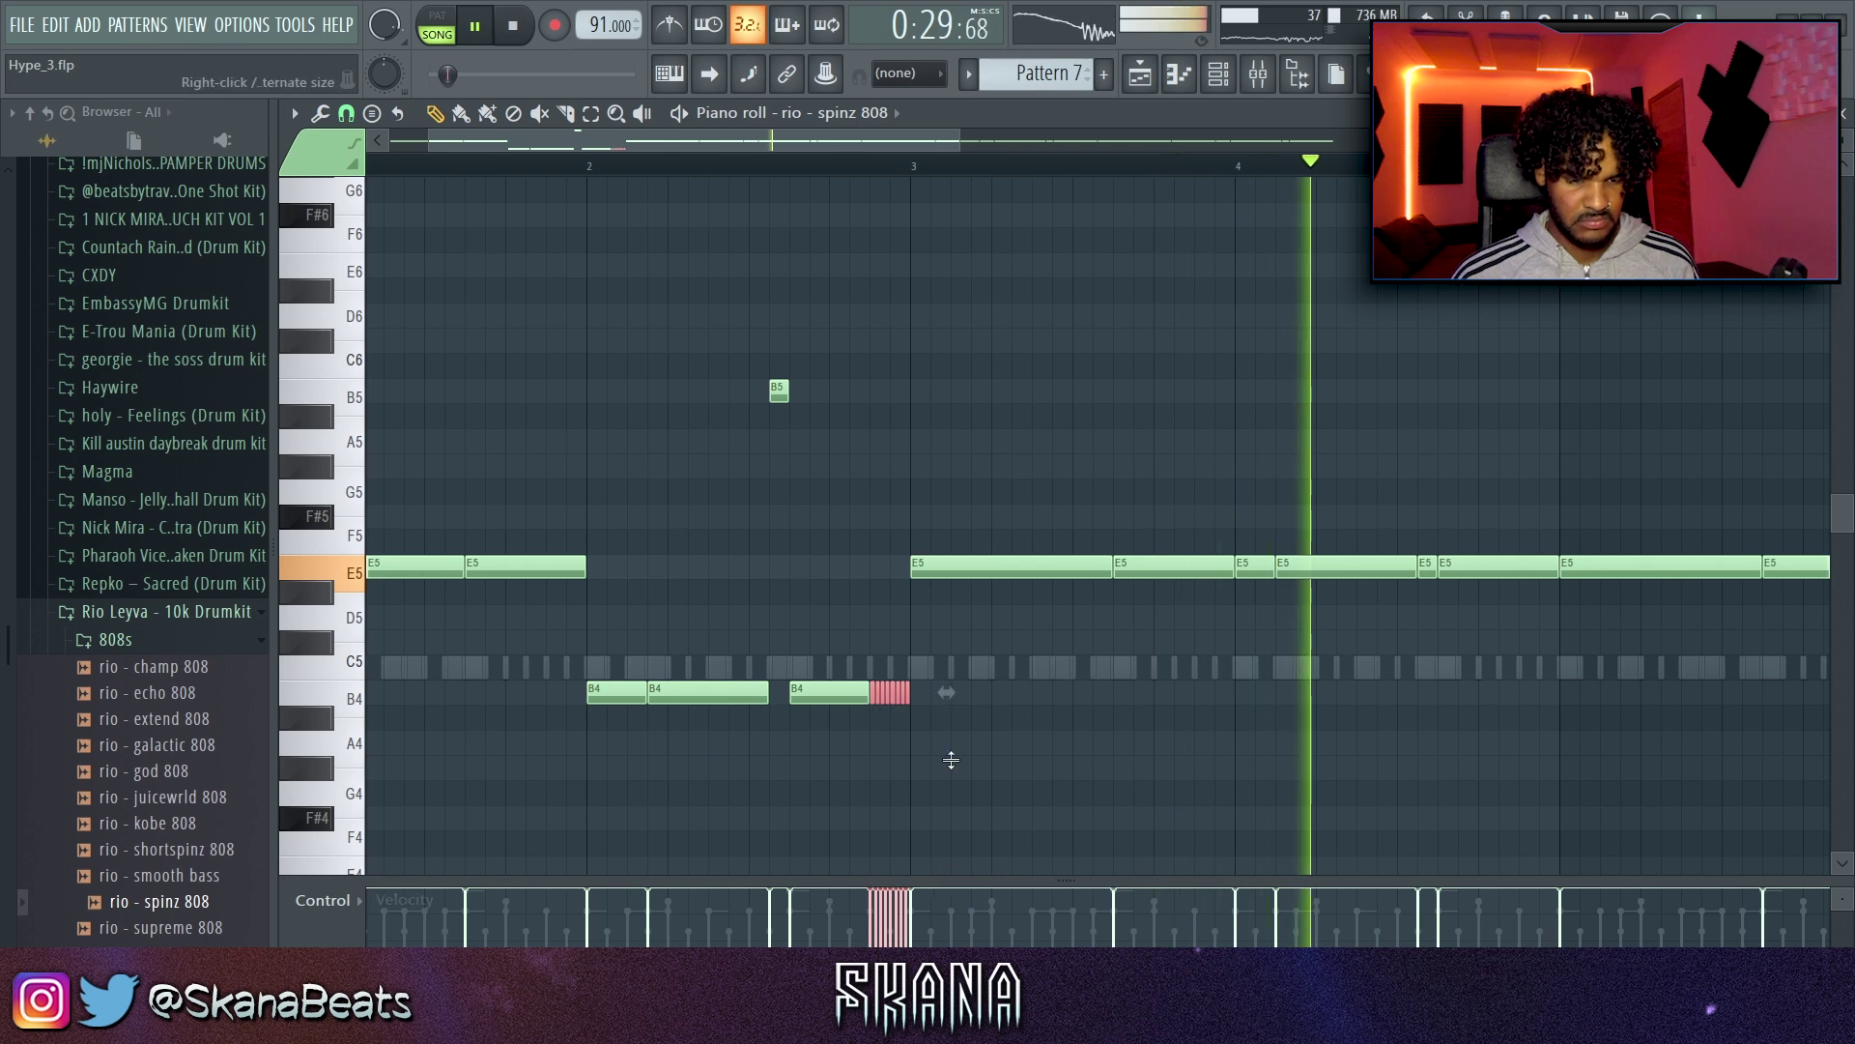
pyautogui.moveTo(943, 880); pyautogui.dragTo(918, 708)
pyautogui.moveTo(918, 781); pyautogui.dragTo(870, 933)
pyautogui.keyDown('ctrl'); pyautogui.click(1044, 669); pyautogui.keyUp('ctrl')
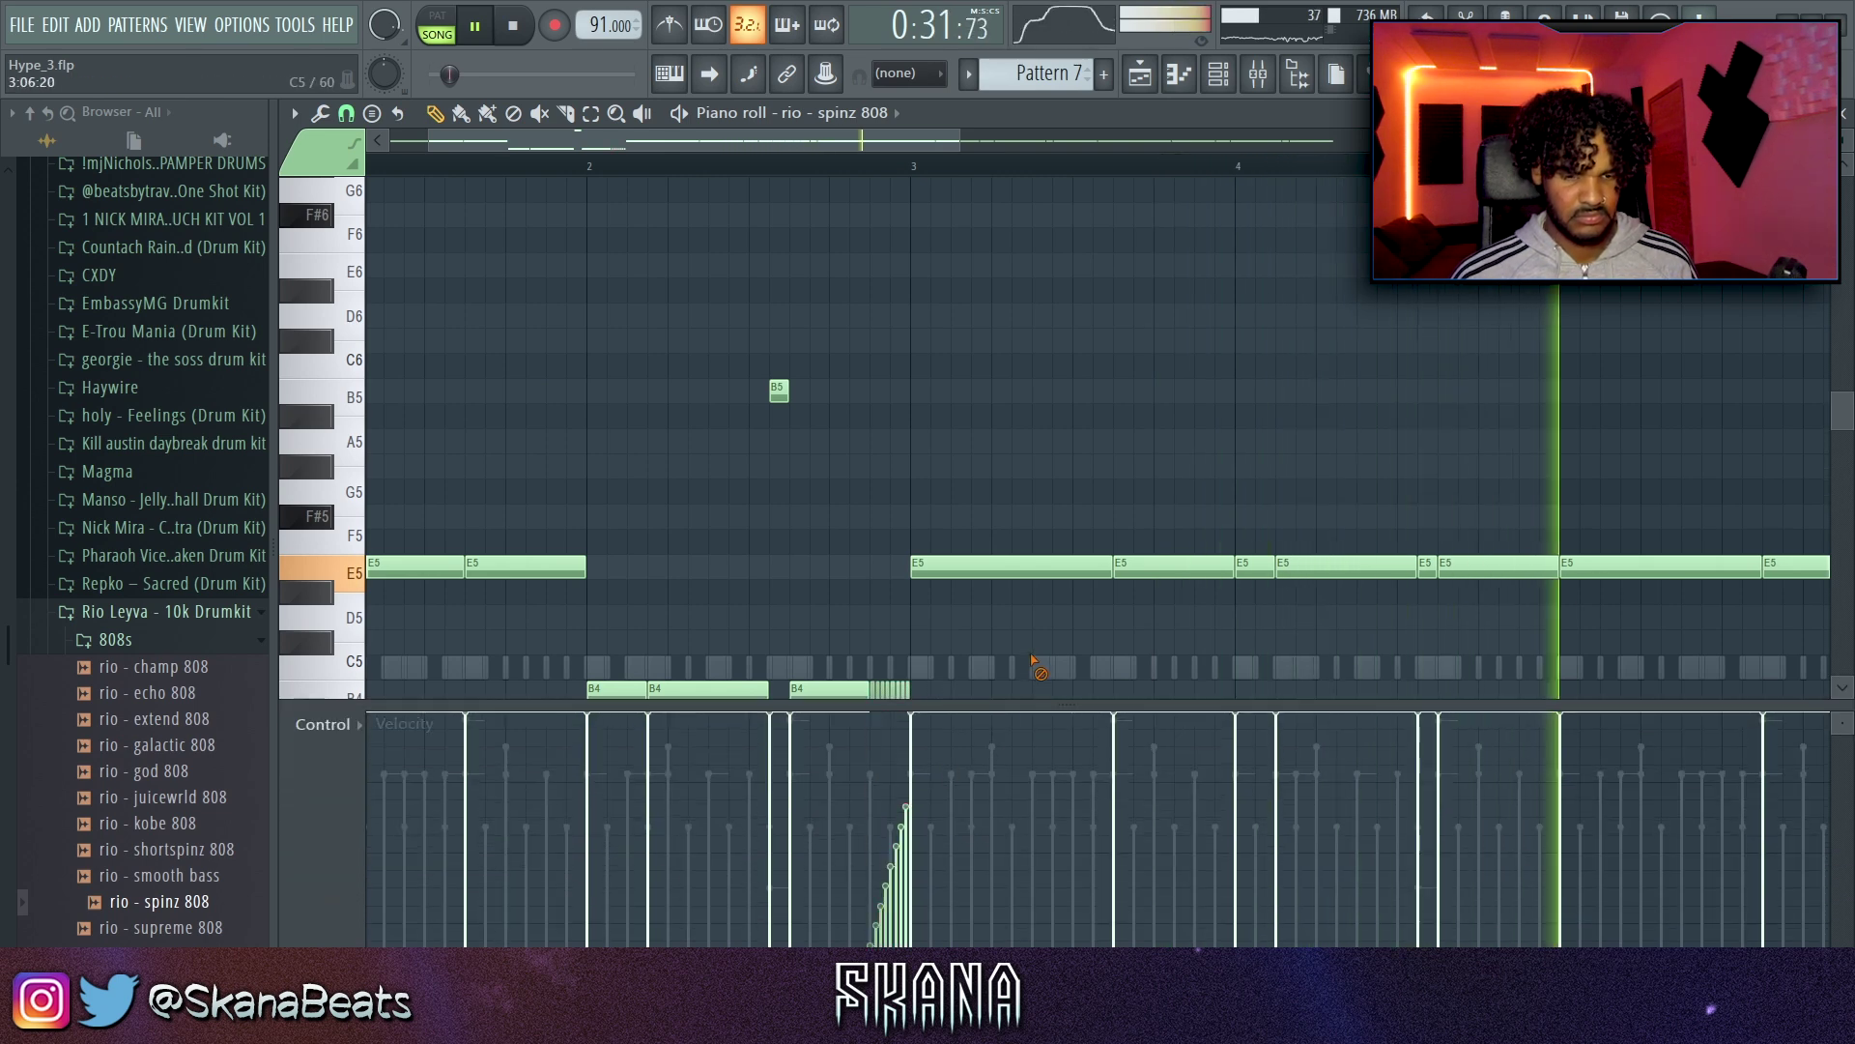
pyautogui.keyDown('ctrl'); pyautogui.rightClick(1041, 666); pyautogui.keyUp('ctrl')
pyautogui.moveTo(832, 705); pyautogui.dragTo(822, 942)
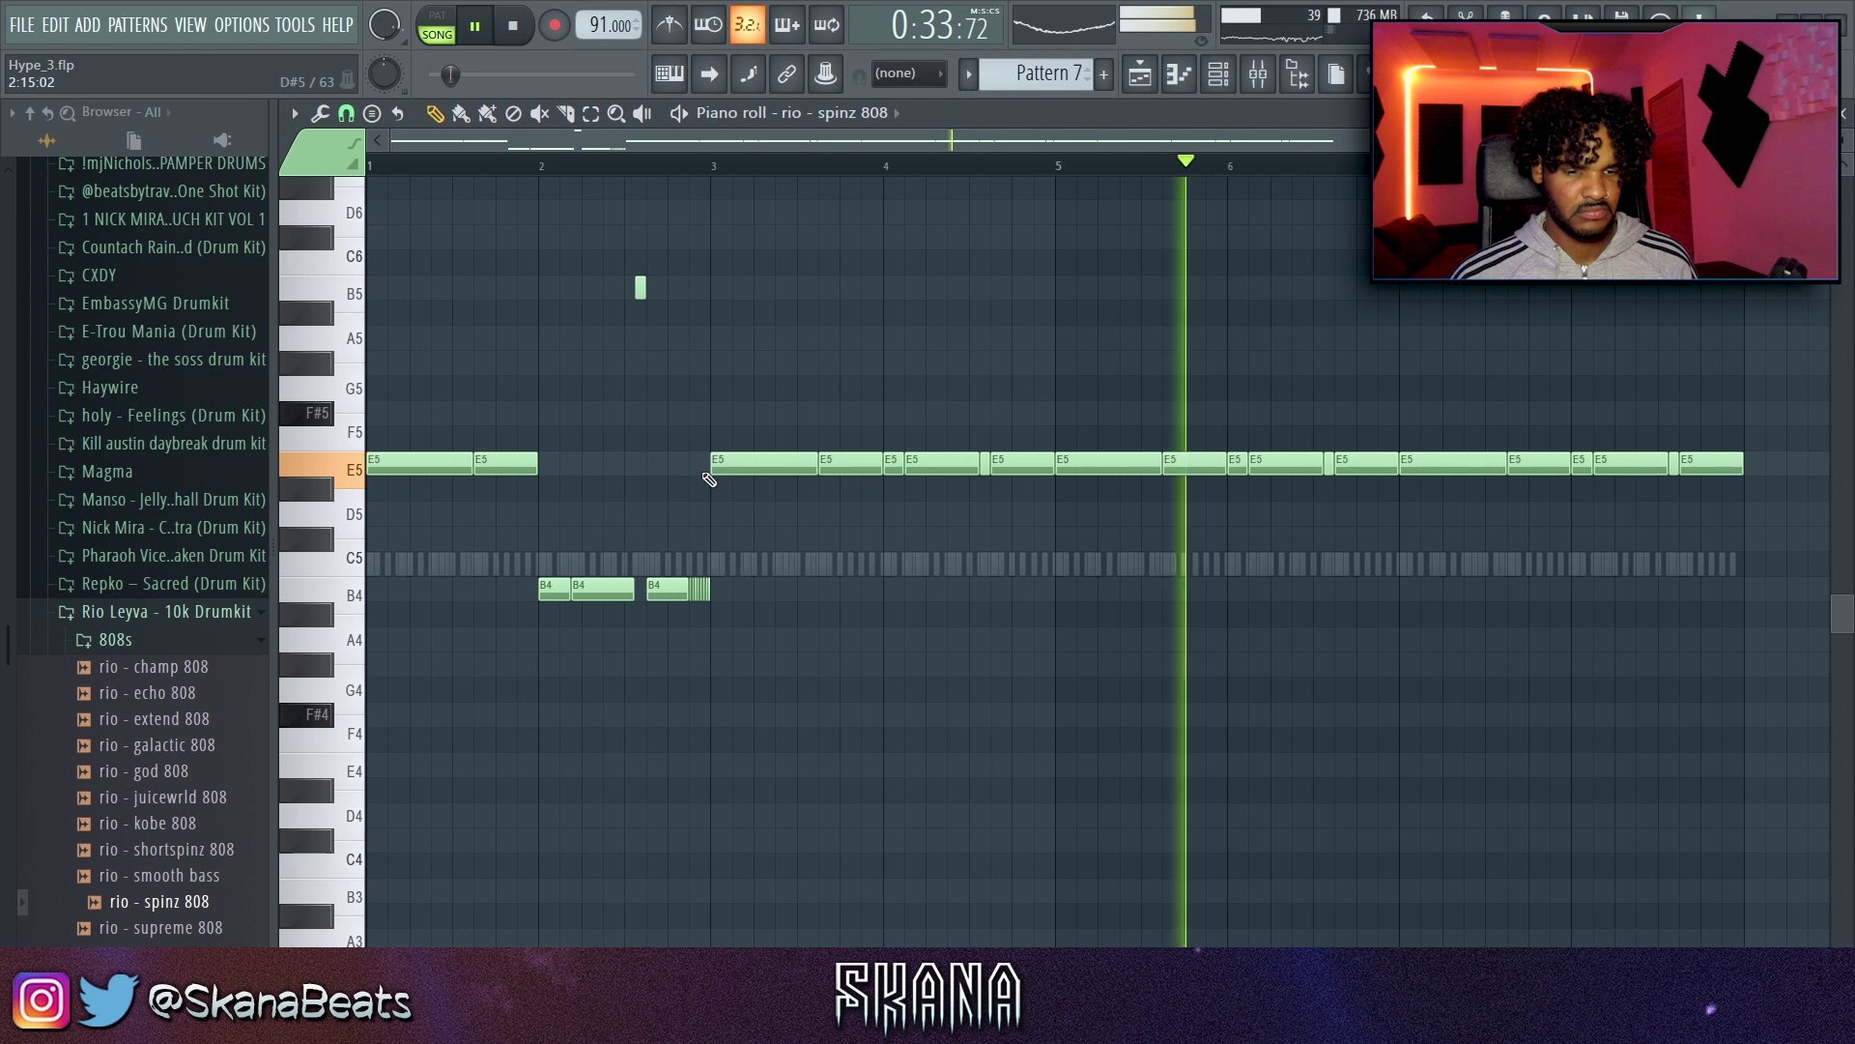
# Step: Delete the E5 808 notes in bars 3 and 4 and duplicate the first two bars of the bassline in their place
pyautogui.rightClick(763, 463)
pyautogui.rightClick(850, 464)
pyautogui.rightClick(893, 464)
pyautogui.rightClick(942, 464)
pyautogui.rightClick(991, 464)
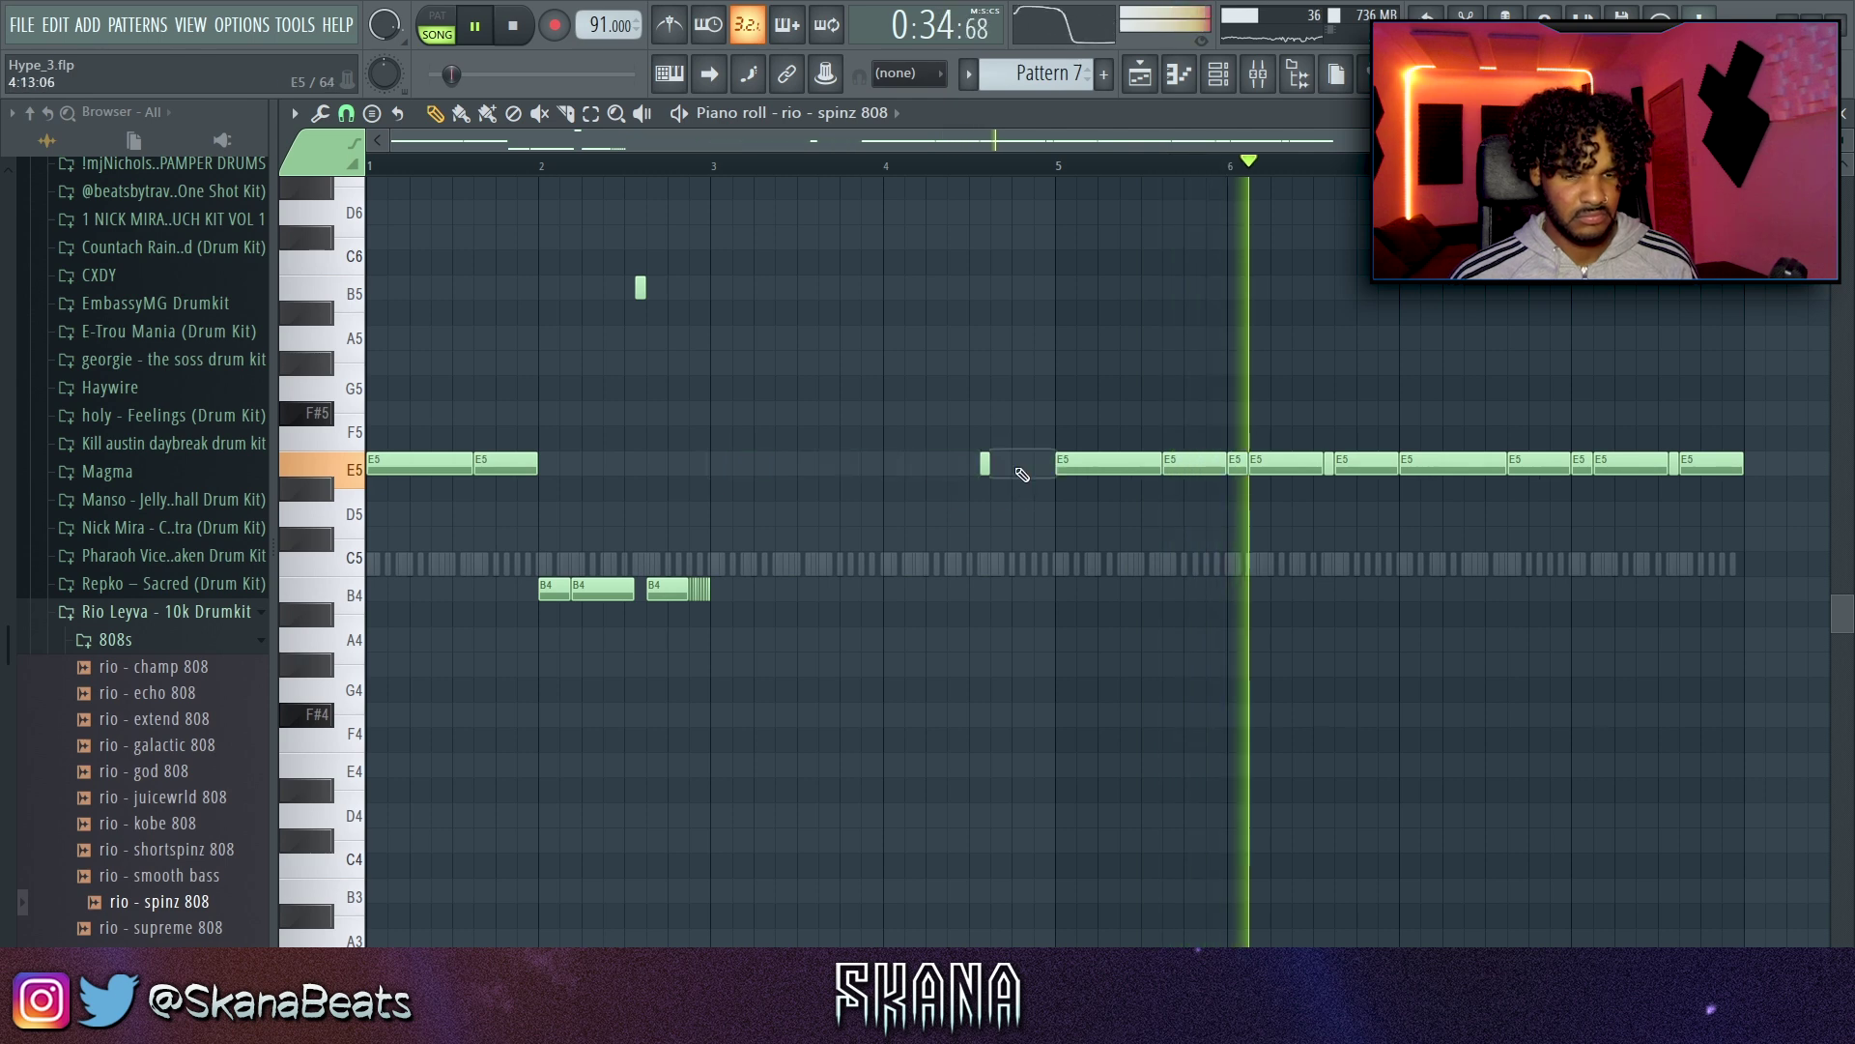
pyautogui.hotkey('ctrl', 'b')
pyautogui.hotkey('ctrl', 'z')
pyautogui.keyDown('ctrl'); pyautogui.rightClick(918, 420); pyautogui.keyUp('ctrl')
pyautogui.moveTo(902, 344); pyautogui.dragTo(406, 787)
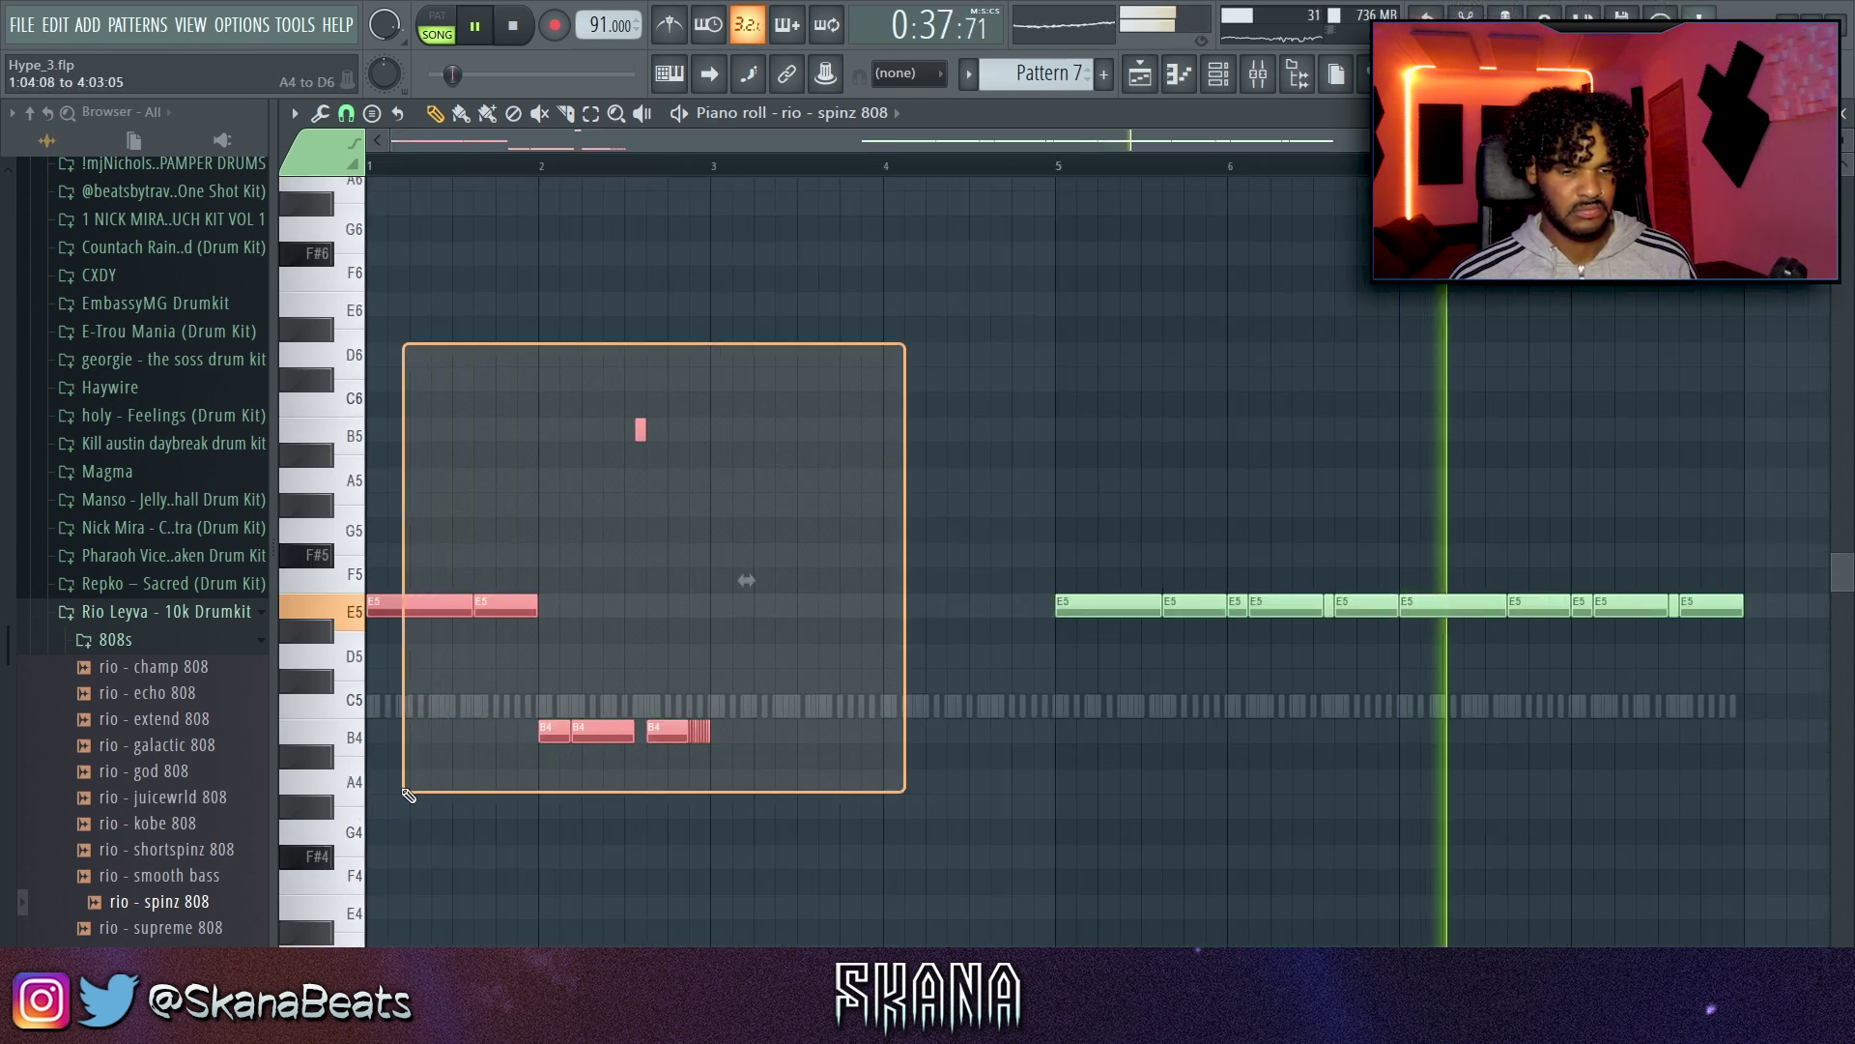
pyautogui.hotkey('ctrl', 'b')
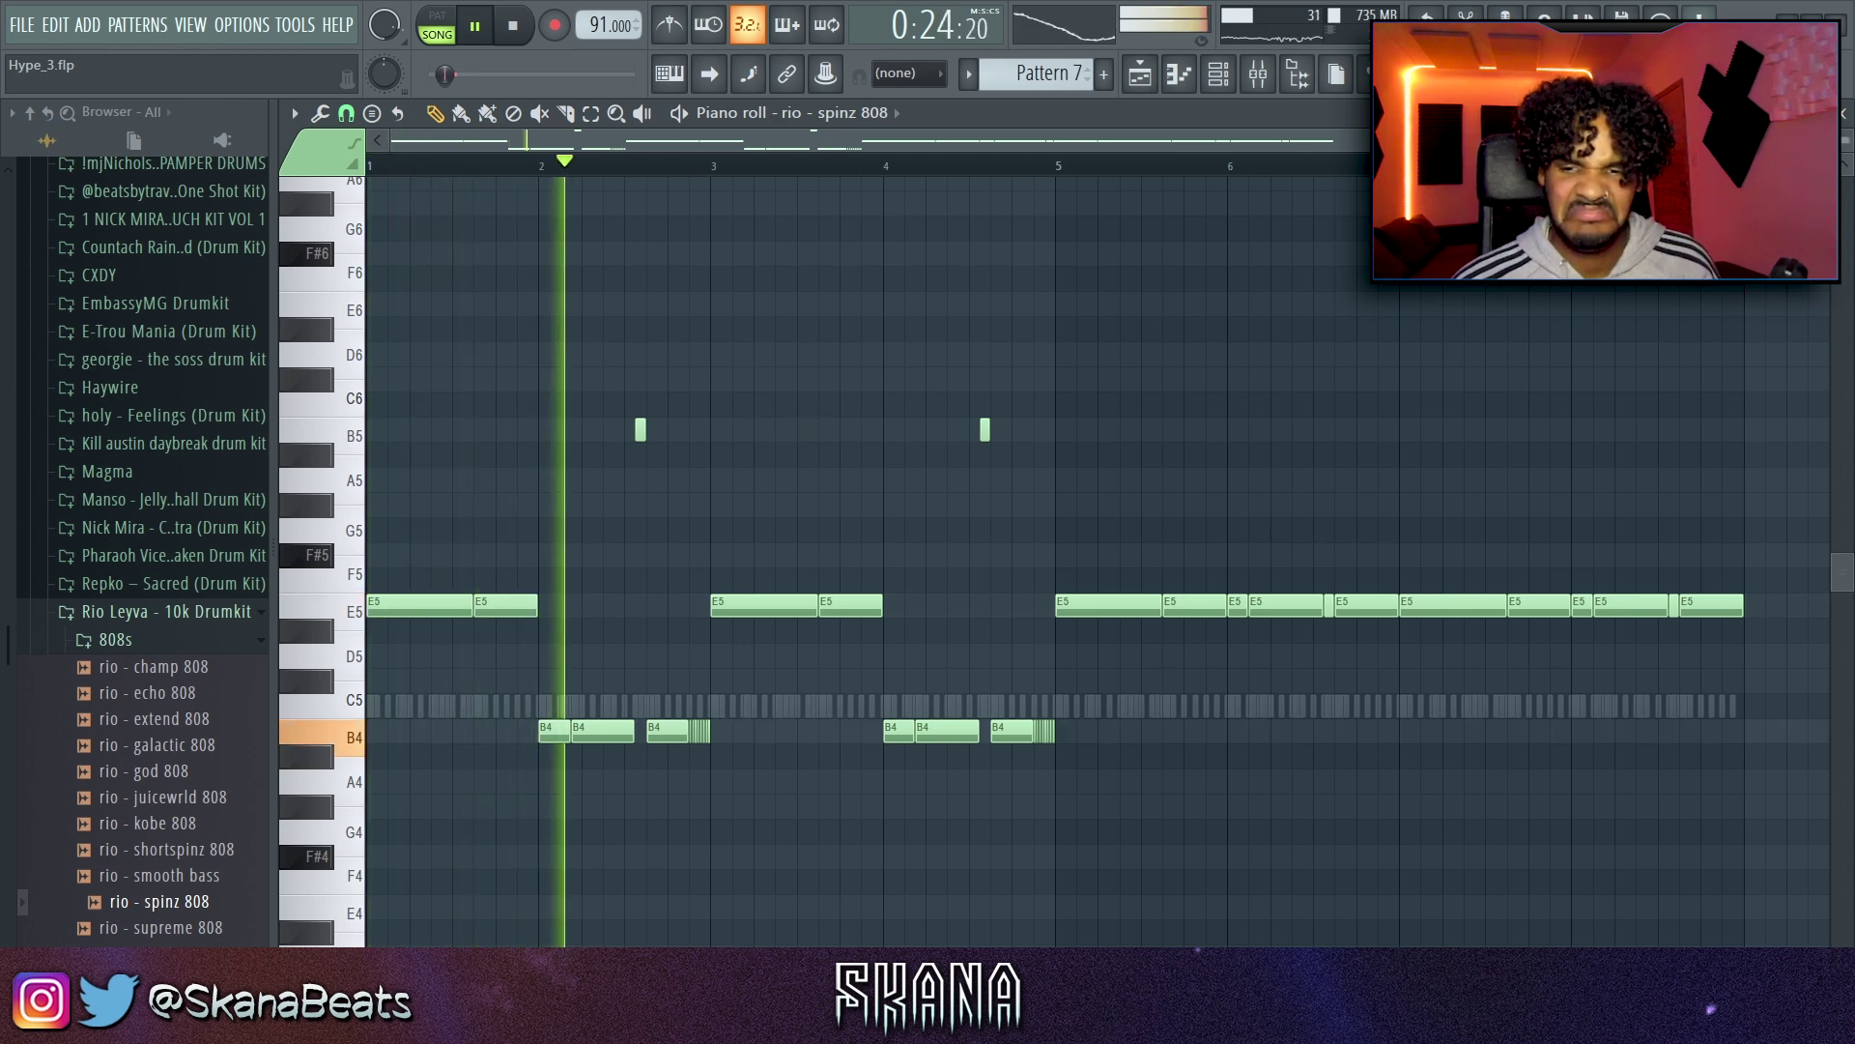
# Step: Check the consolidated Reaper melody clip's pitch setting in the playlist and reopen the rio - spinz 808 notes in the piano roll
pyautogui.press('F7')
pyautogui.click(1284, 194)
pyautogui.doubleClick(674, 363)
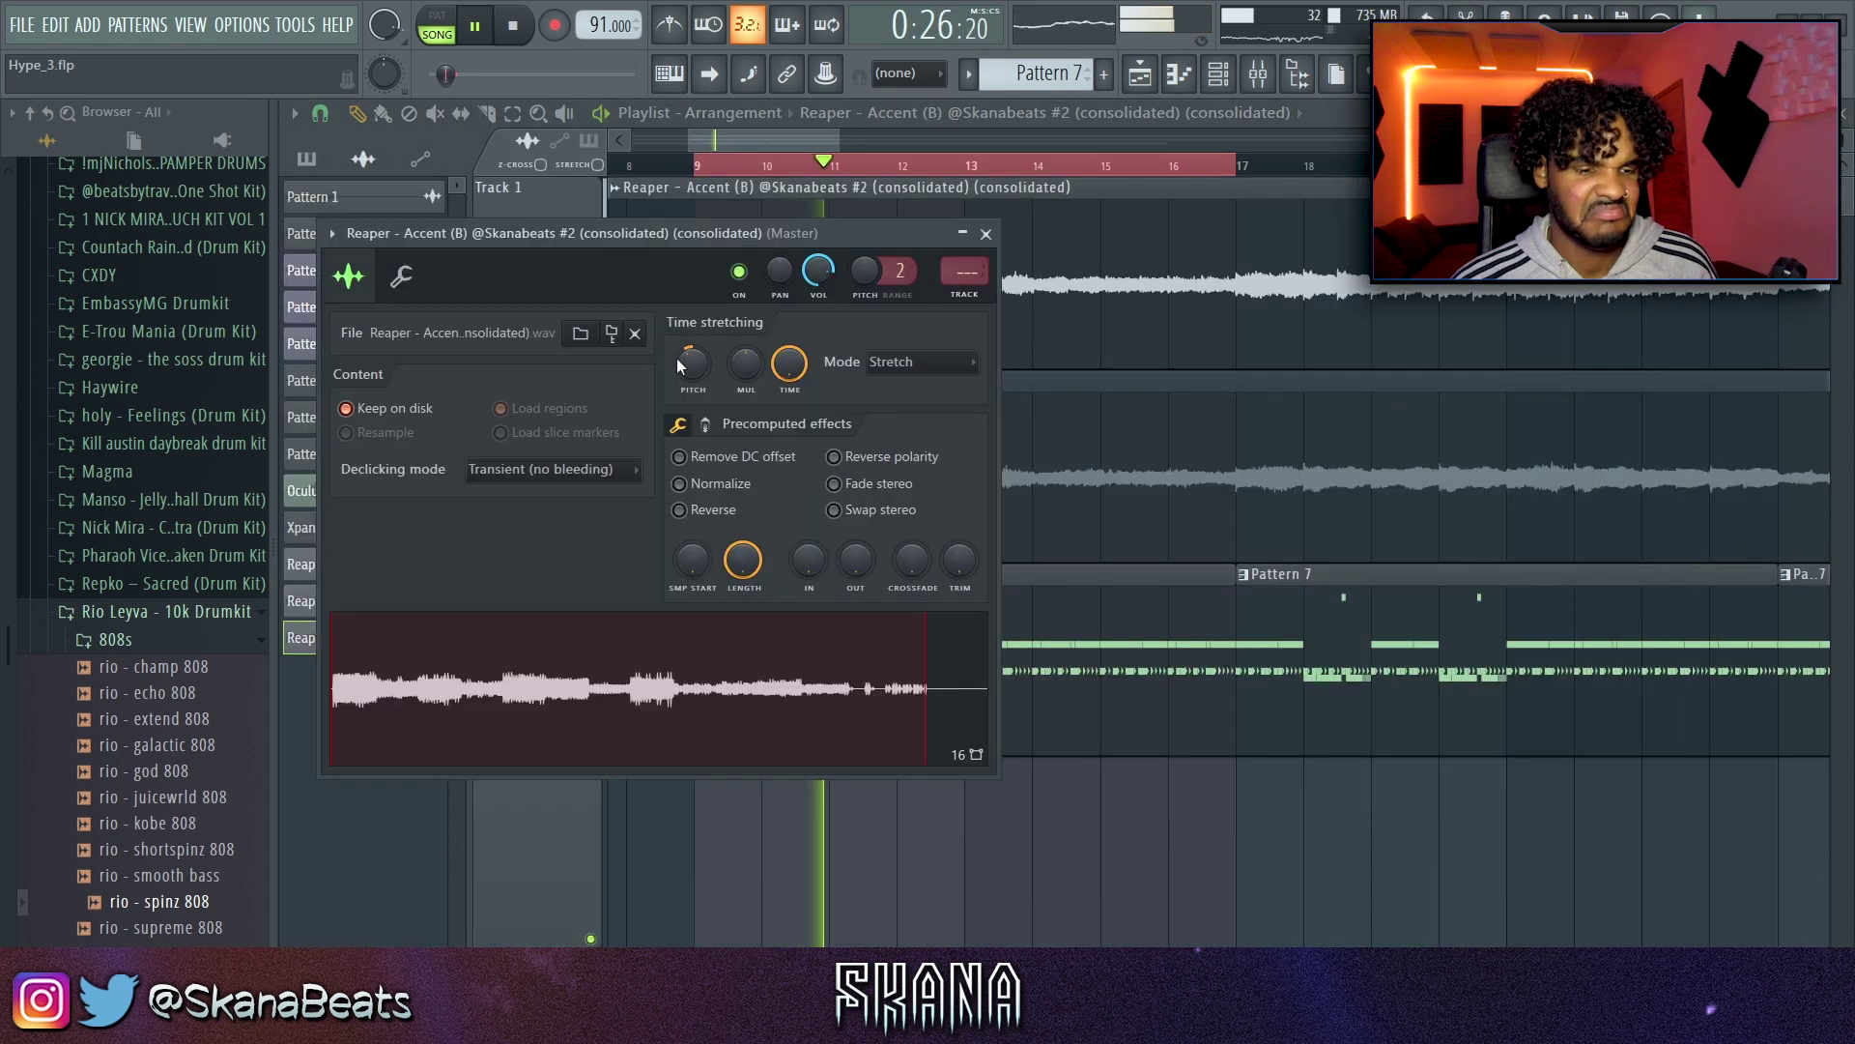
pyautogui.press('F7')
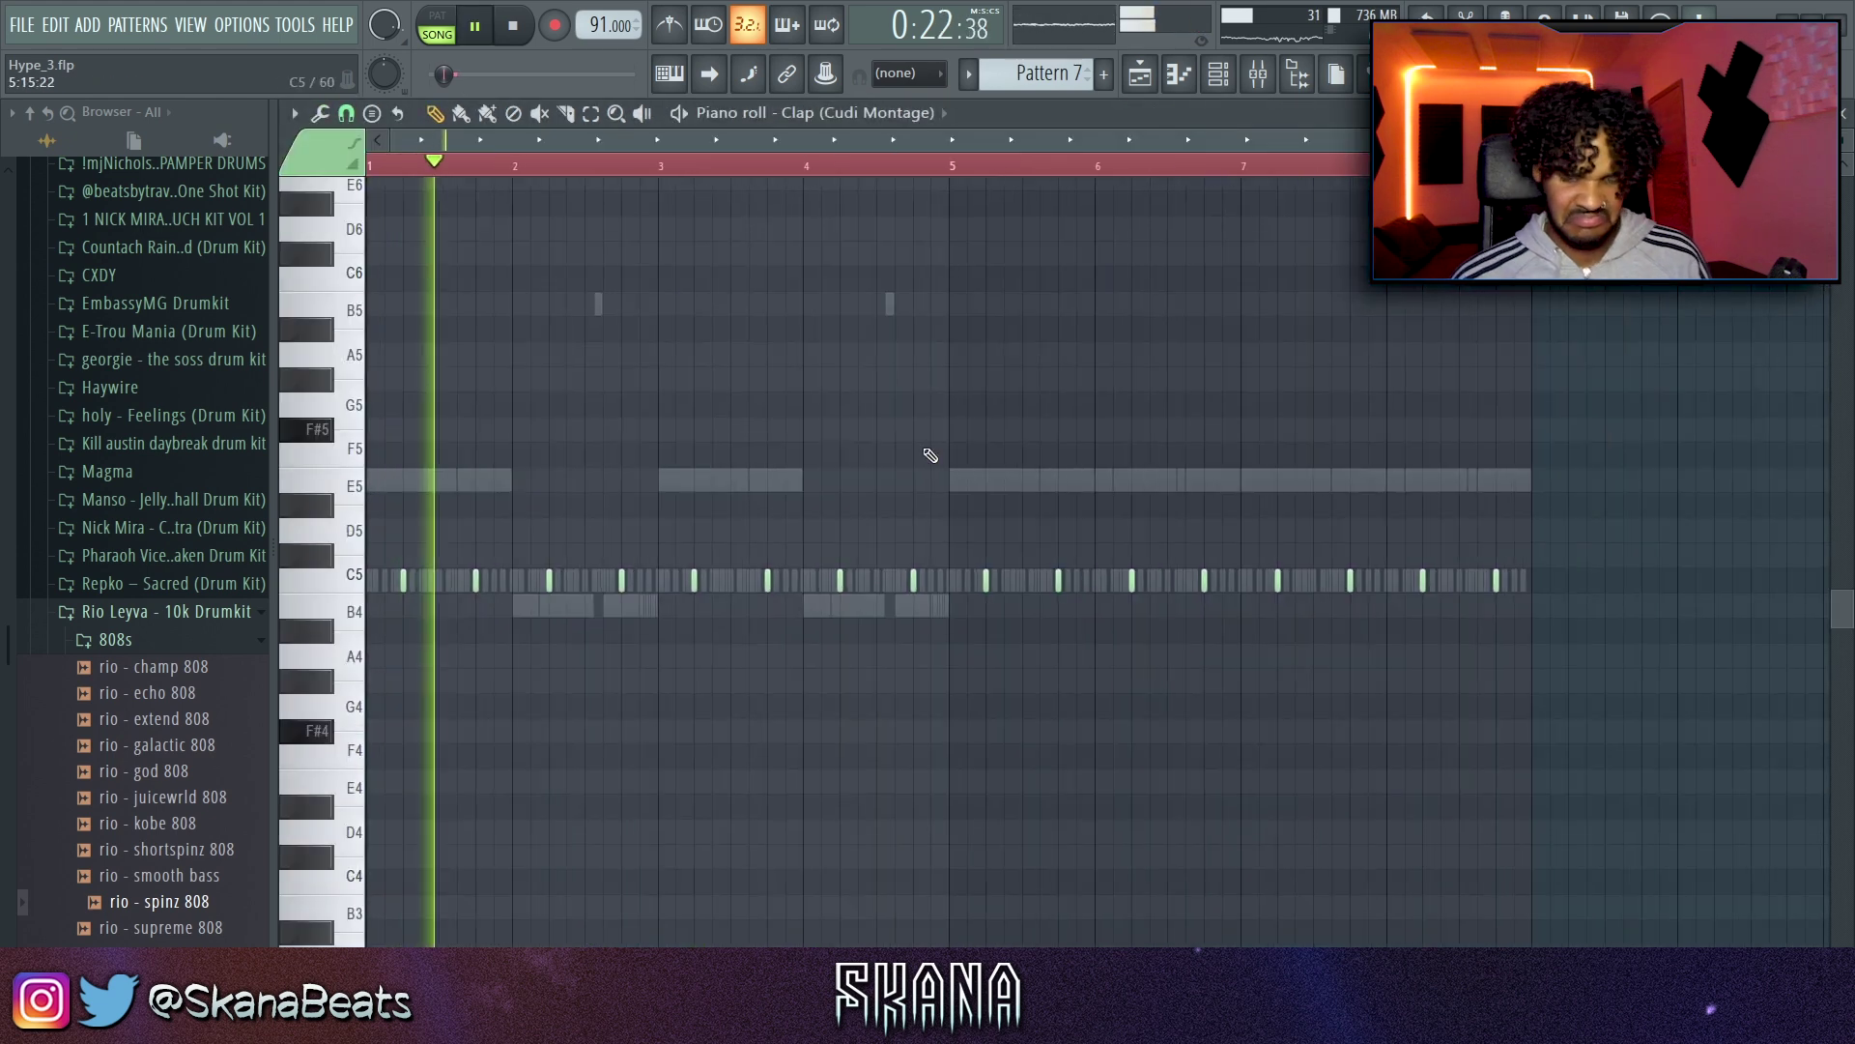
pyautogui.click(829, 114)
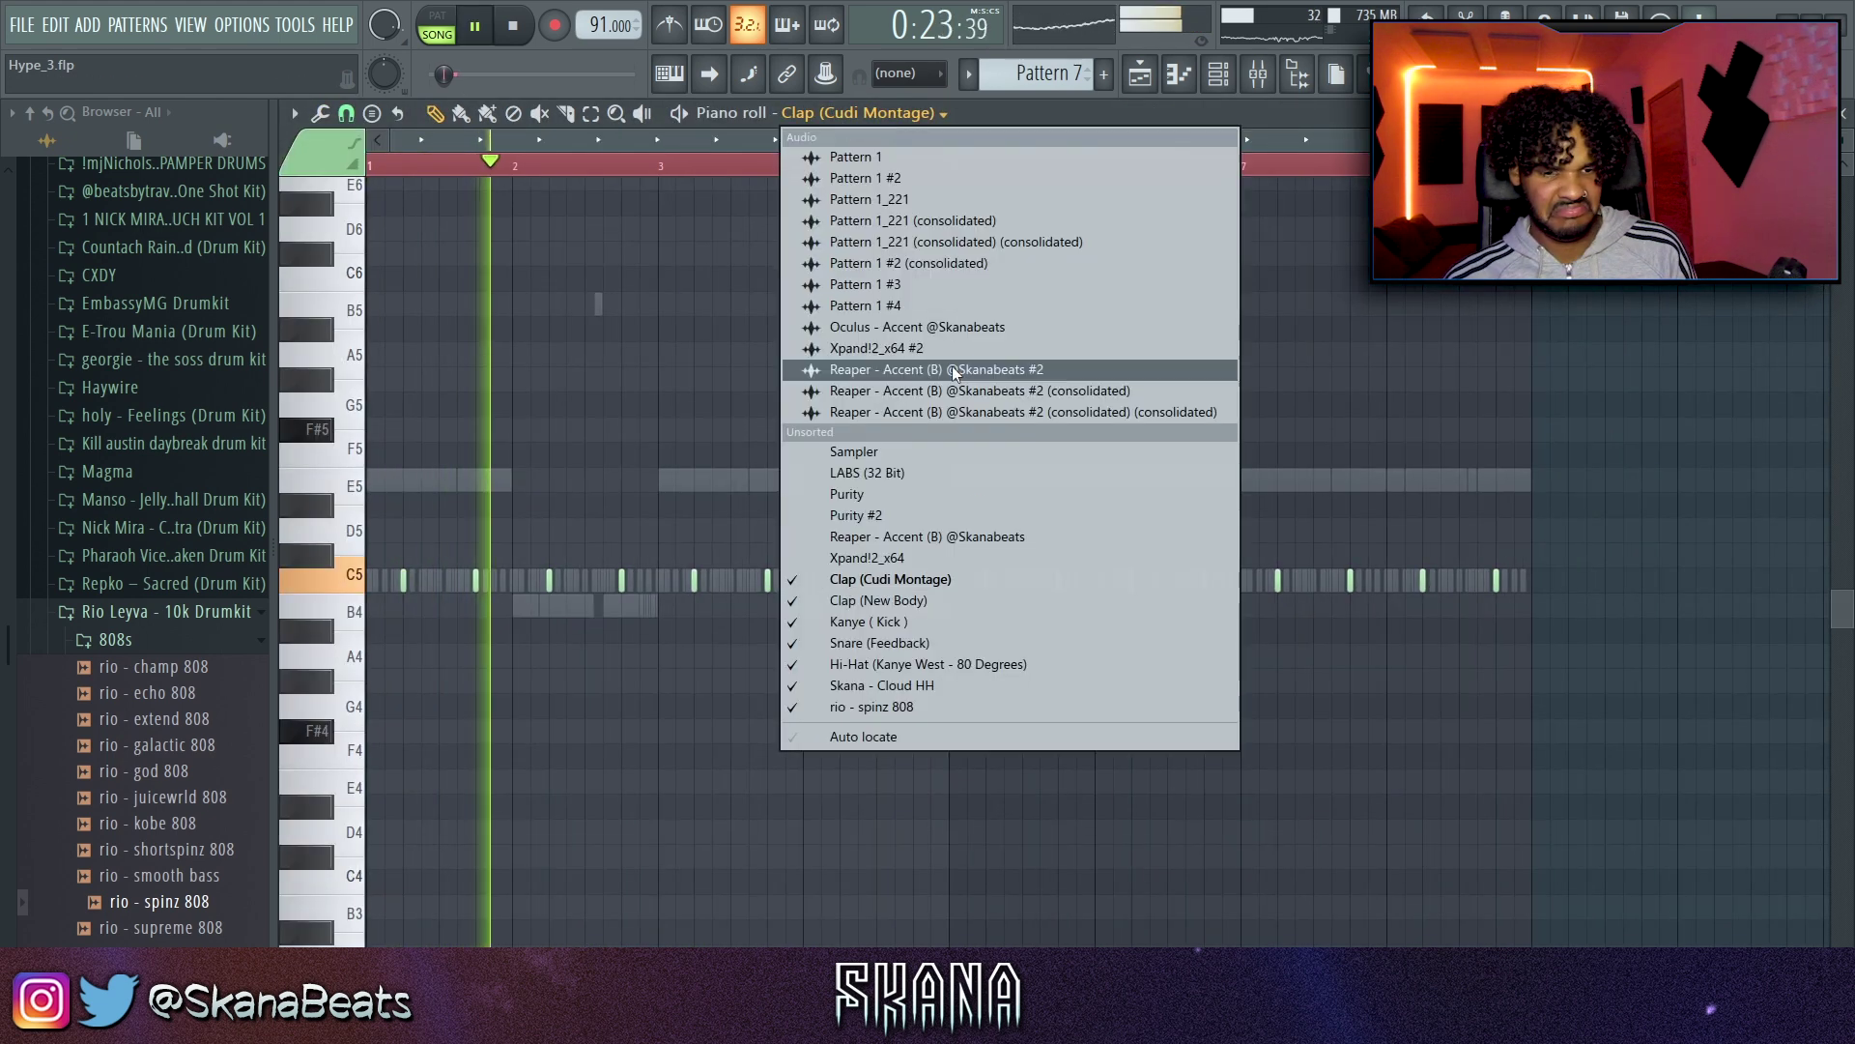
pyautogui.click(1007, 706)
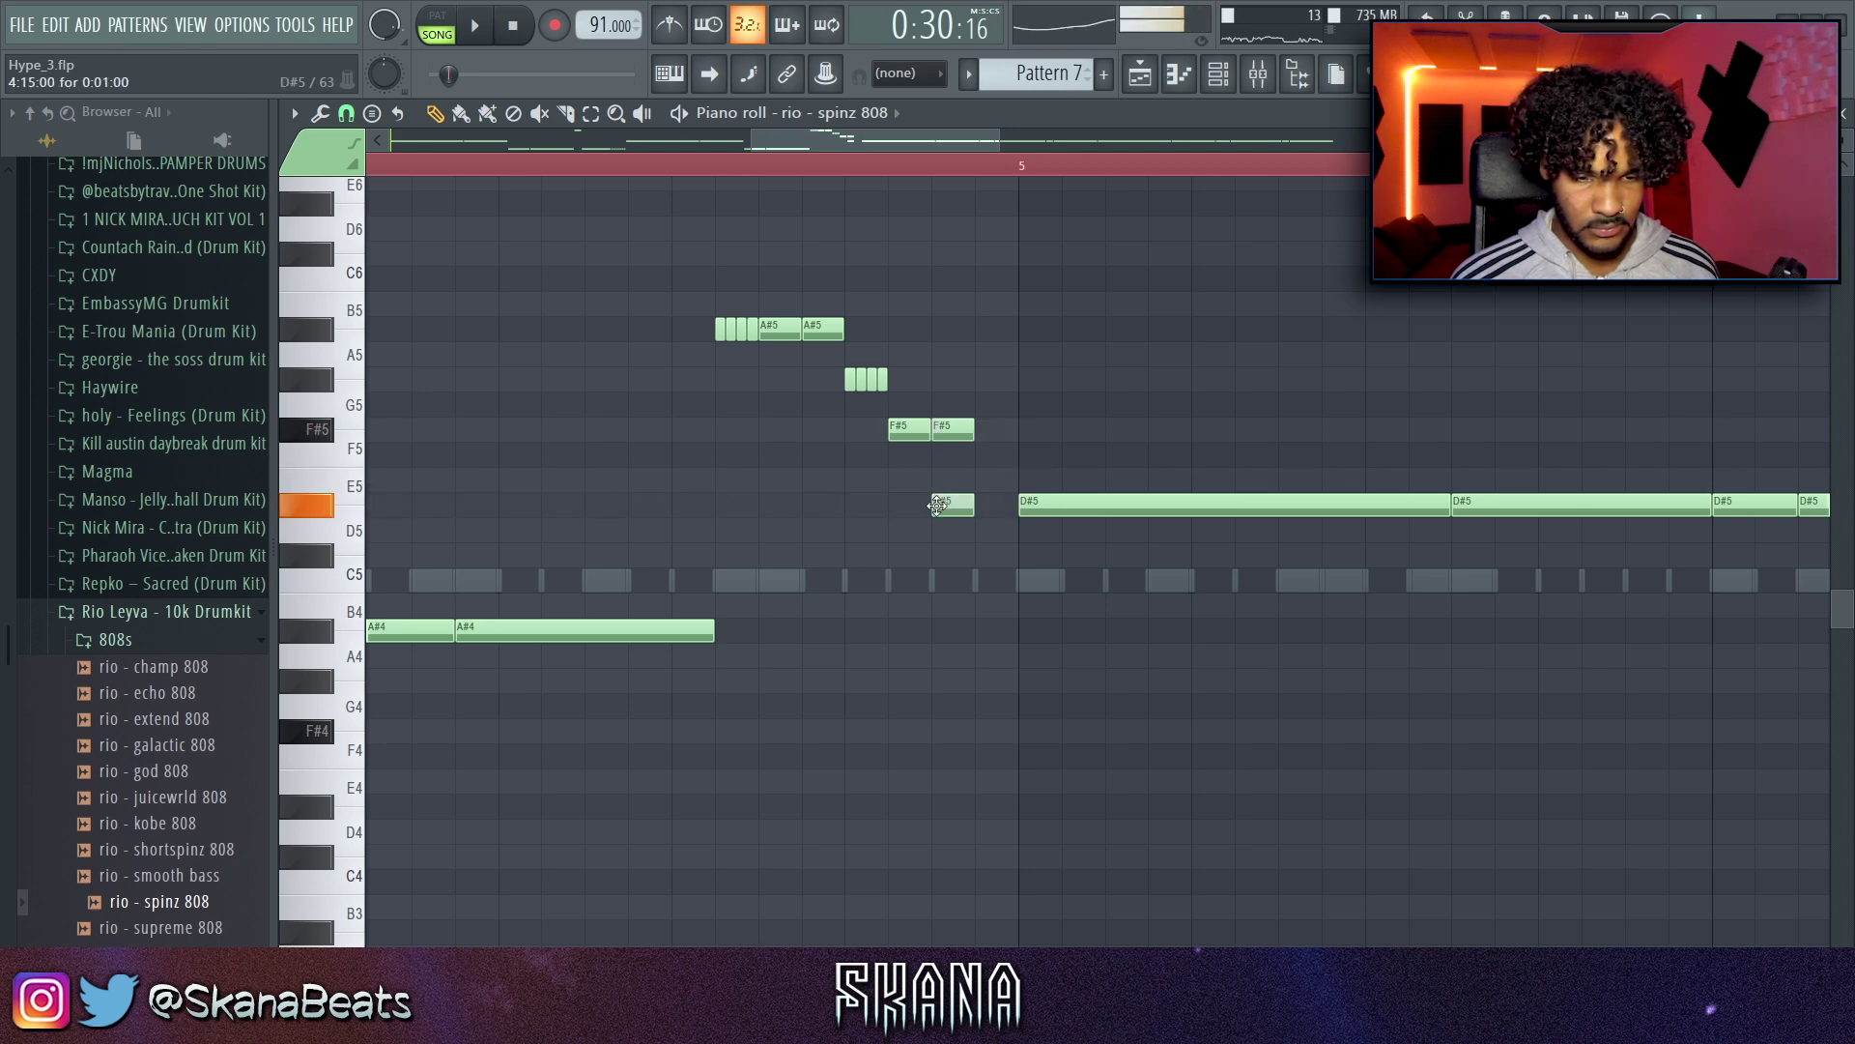
# Step: Extend the D#5 note at the end of bar 4 to bar 5 and replace bars 5–8 with a copy of bars 1–4
pyautogui.press('space')
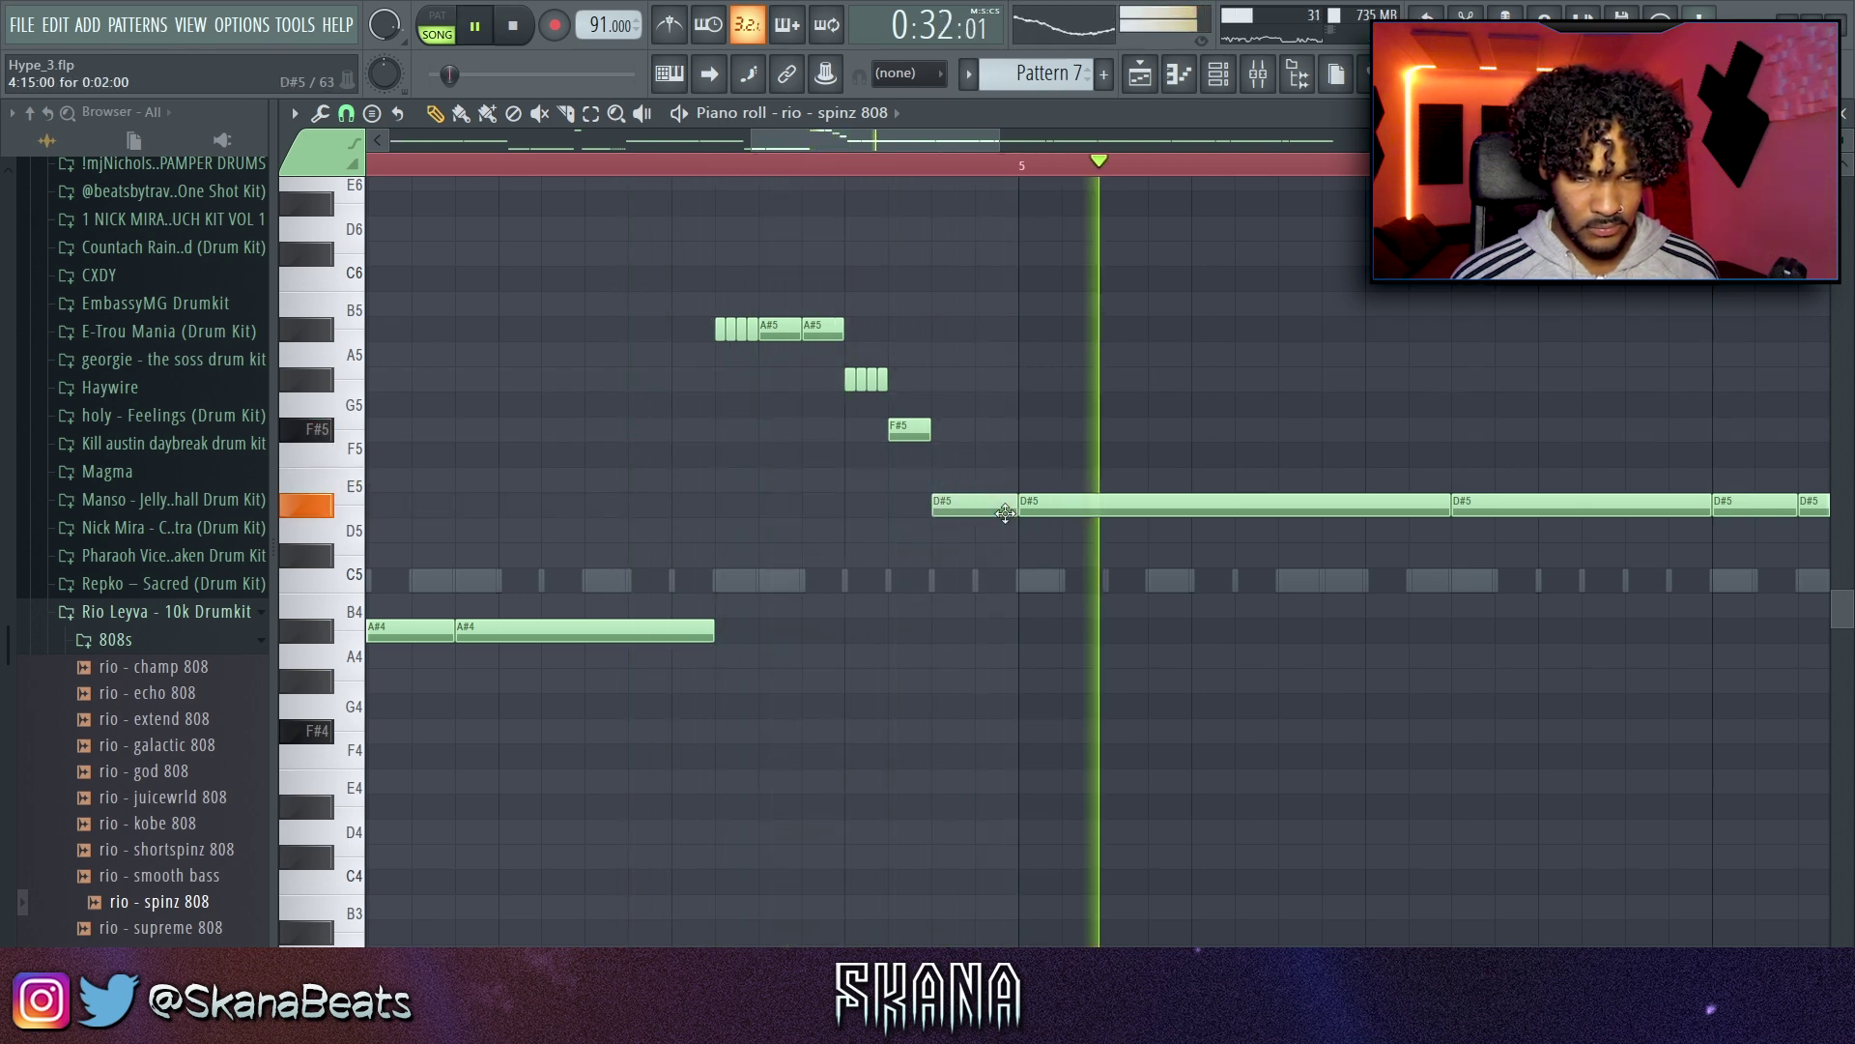
pyautogui.scroll(-5, 1001, 509)
pyautogui.press('space')
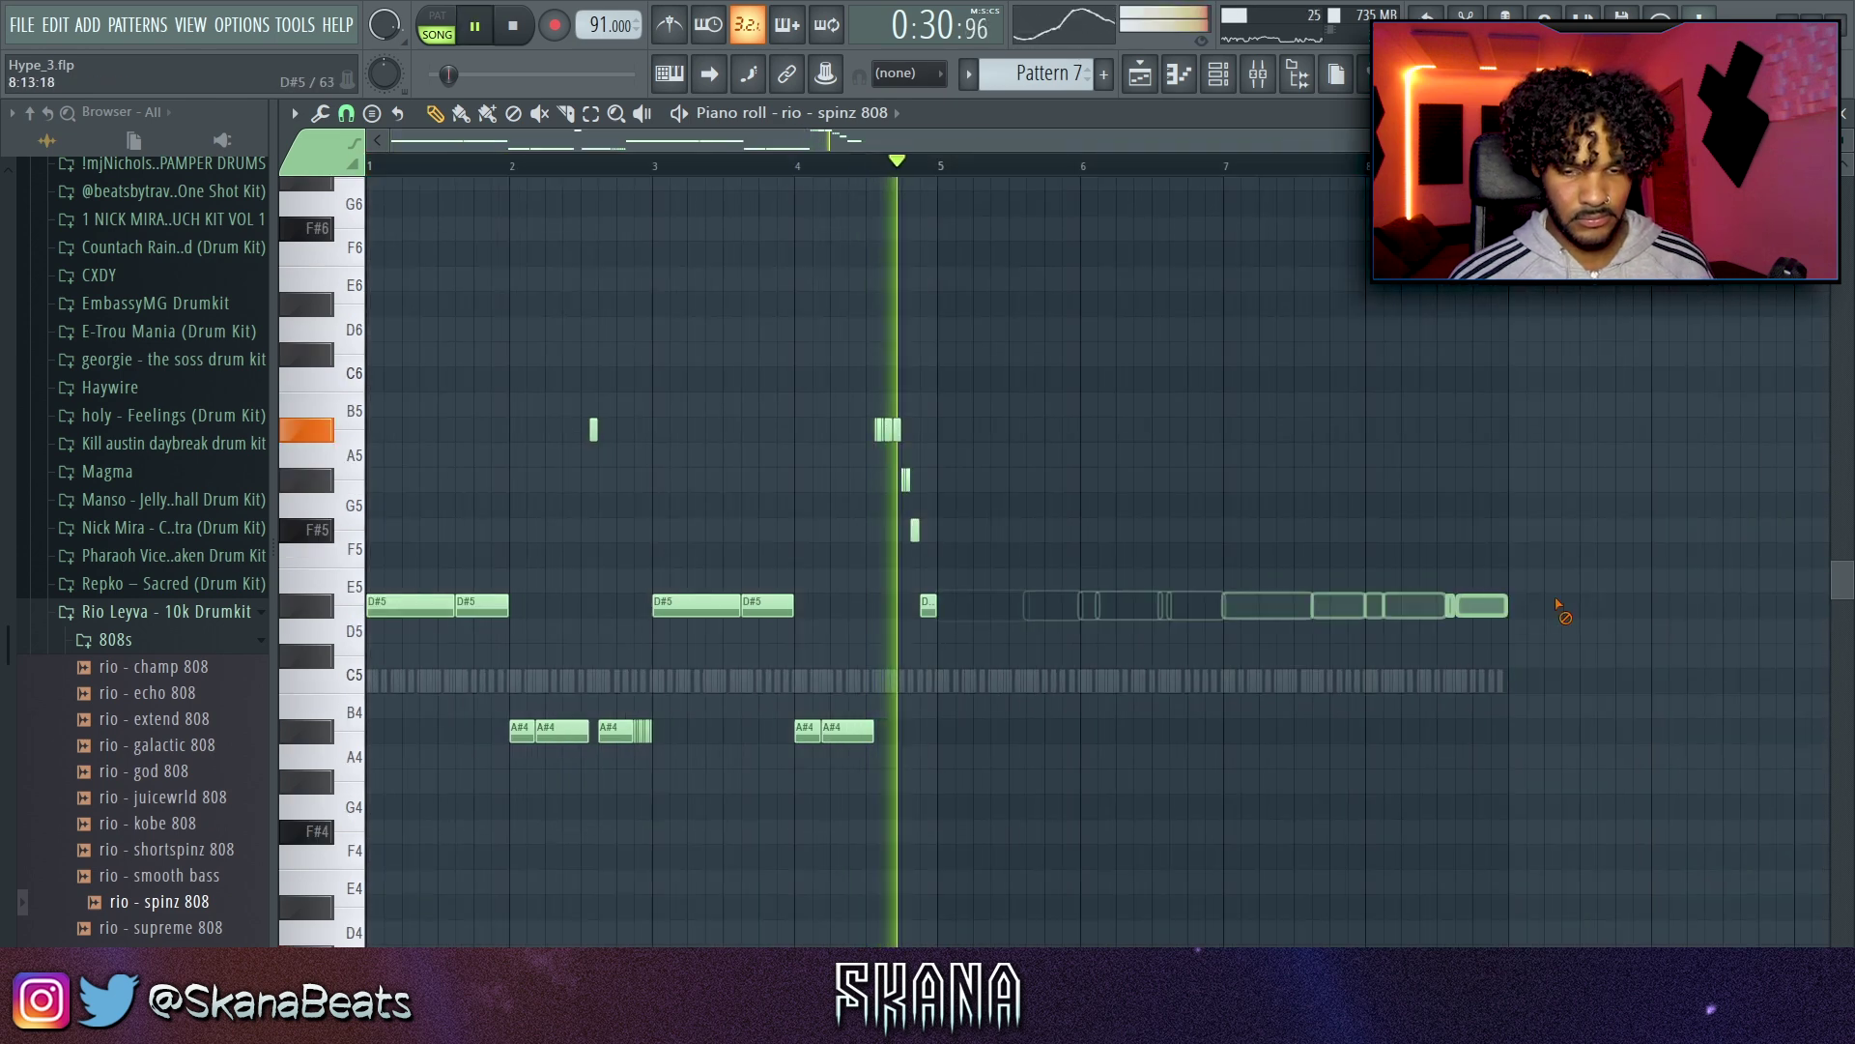
pyautogui.scroll(4, 967, 527)
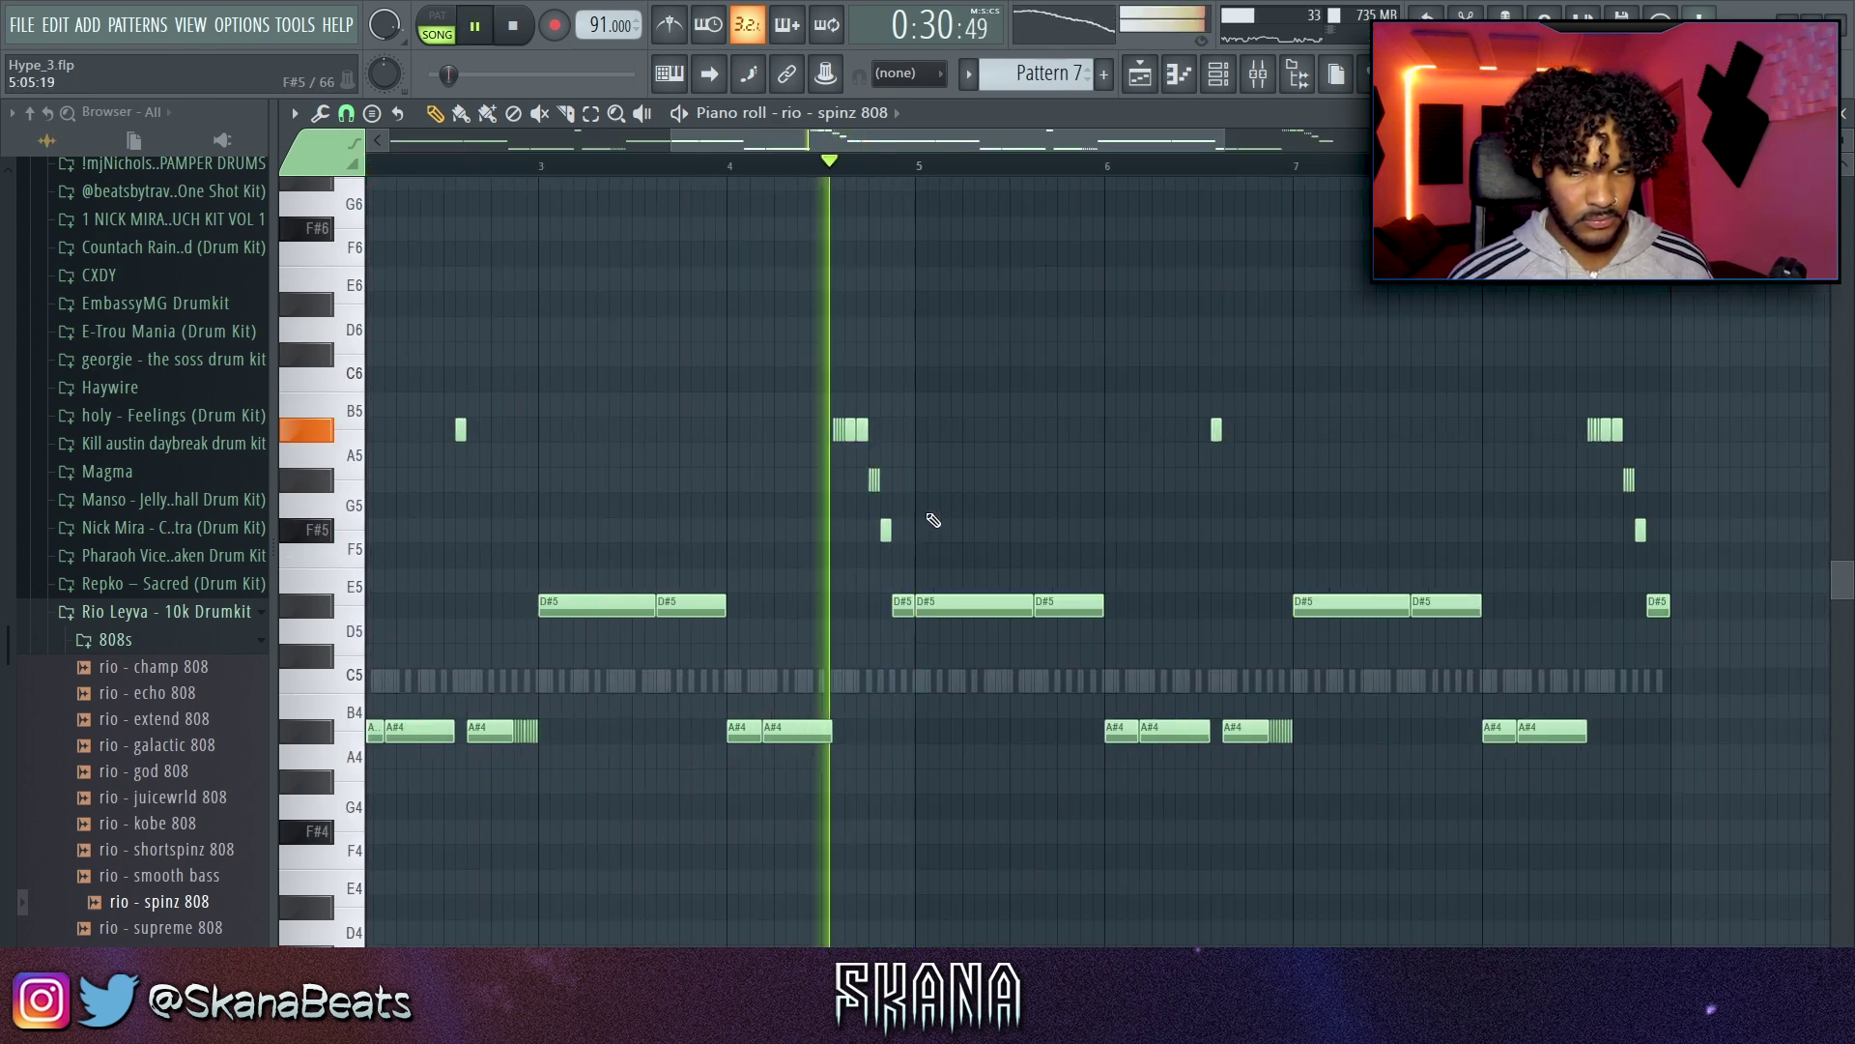
# Step: Raise the D#5 note closing bar 4 to F#5, split it into two equal notes and save the project
pyautogui.moveTo(855, 605); pyautogui.dragTo(854, 530)
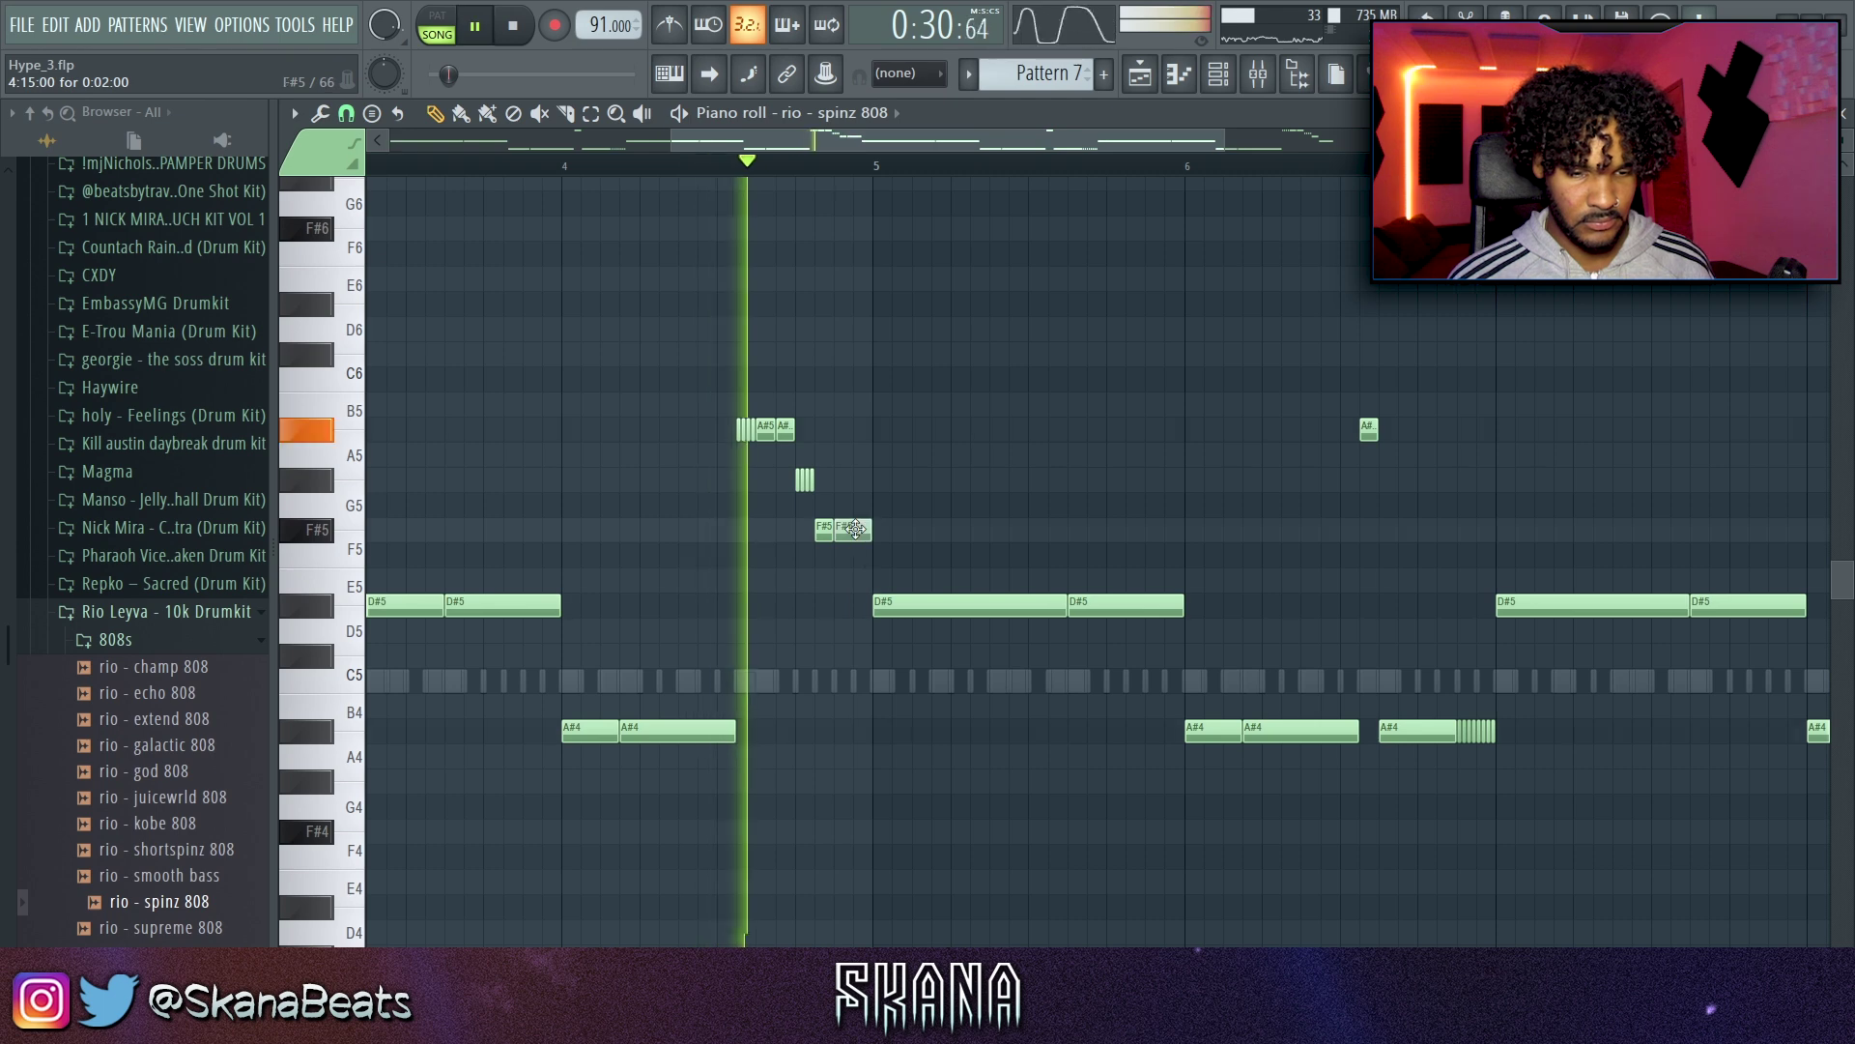
pyautogui.press('space')
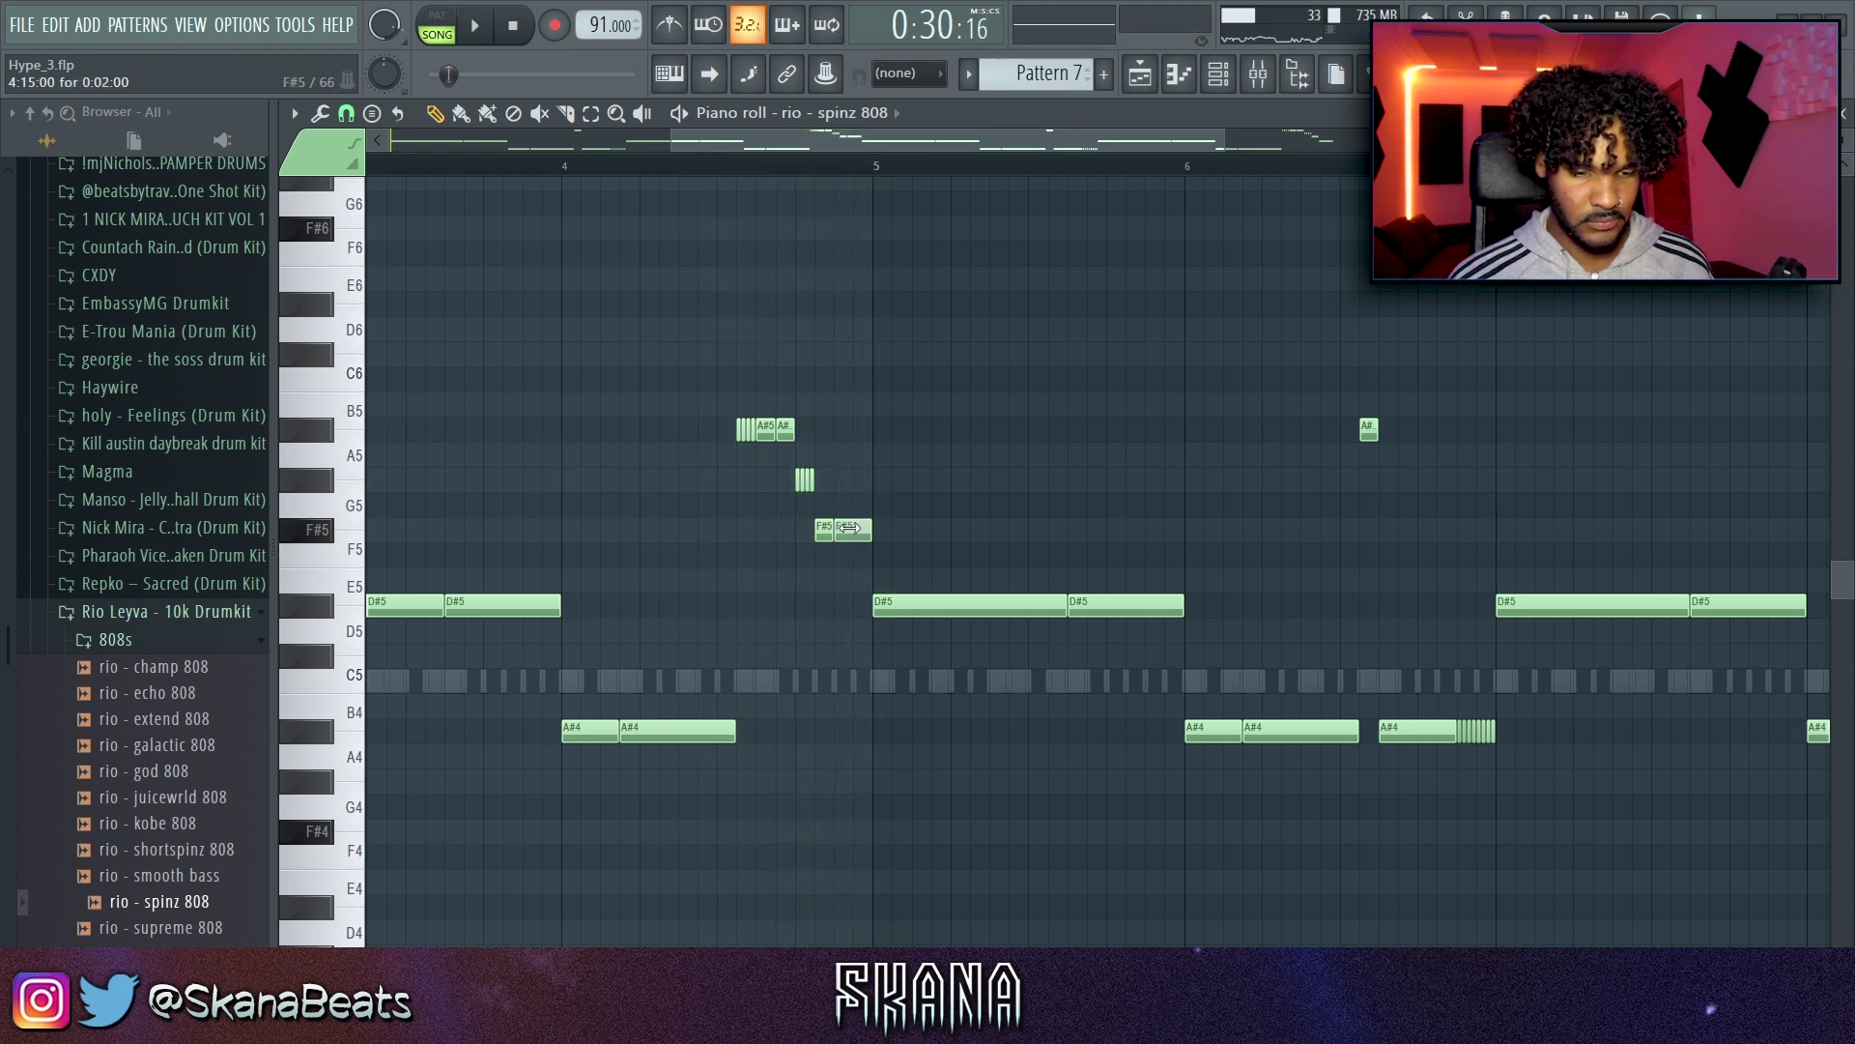
pyautogui.click(860, 530)
pyautogui.press('space')
pyautogui.hotkey('ctrl', 's')
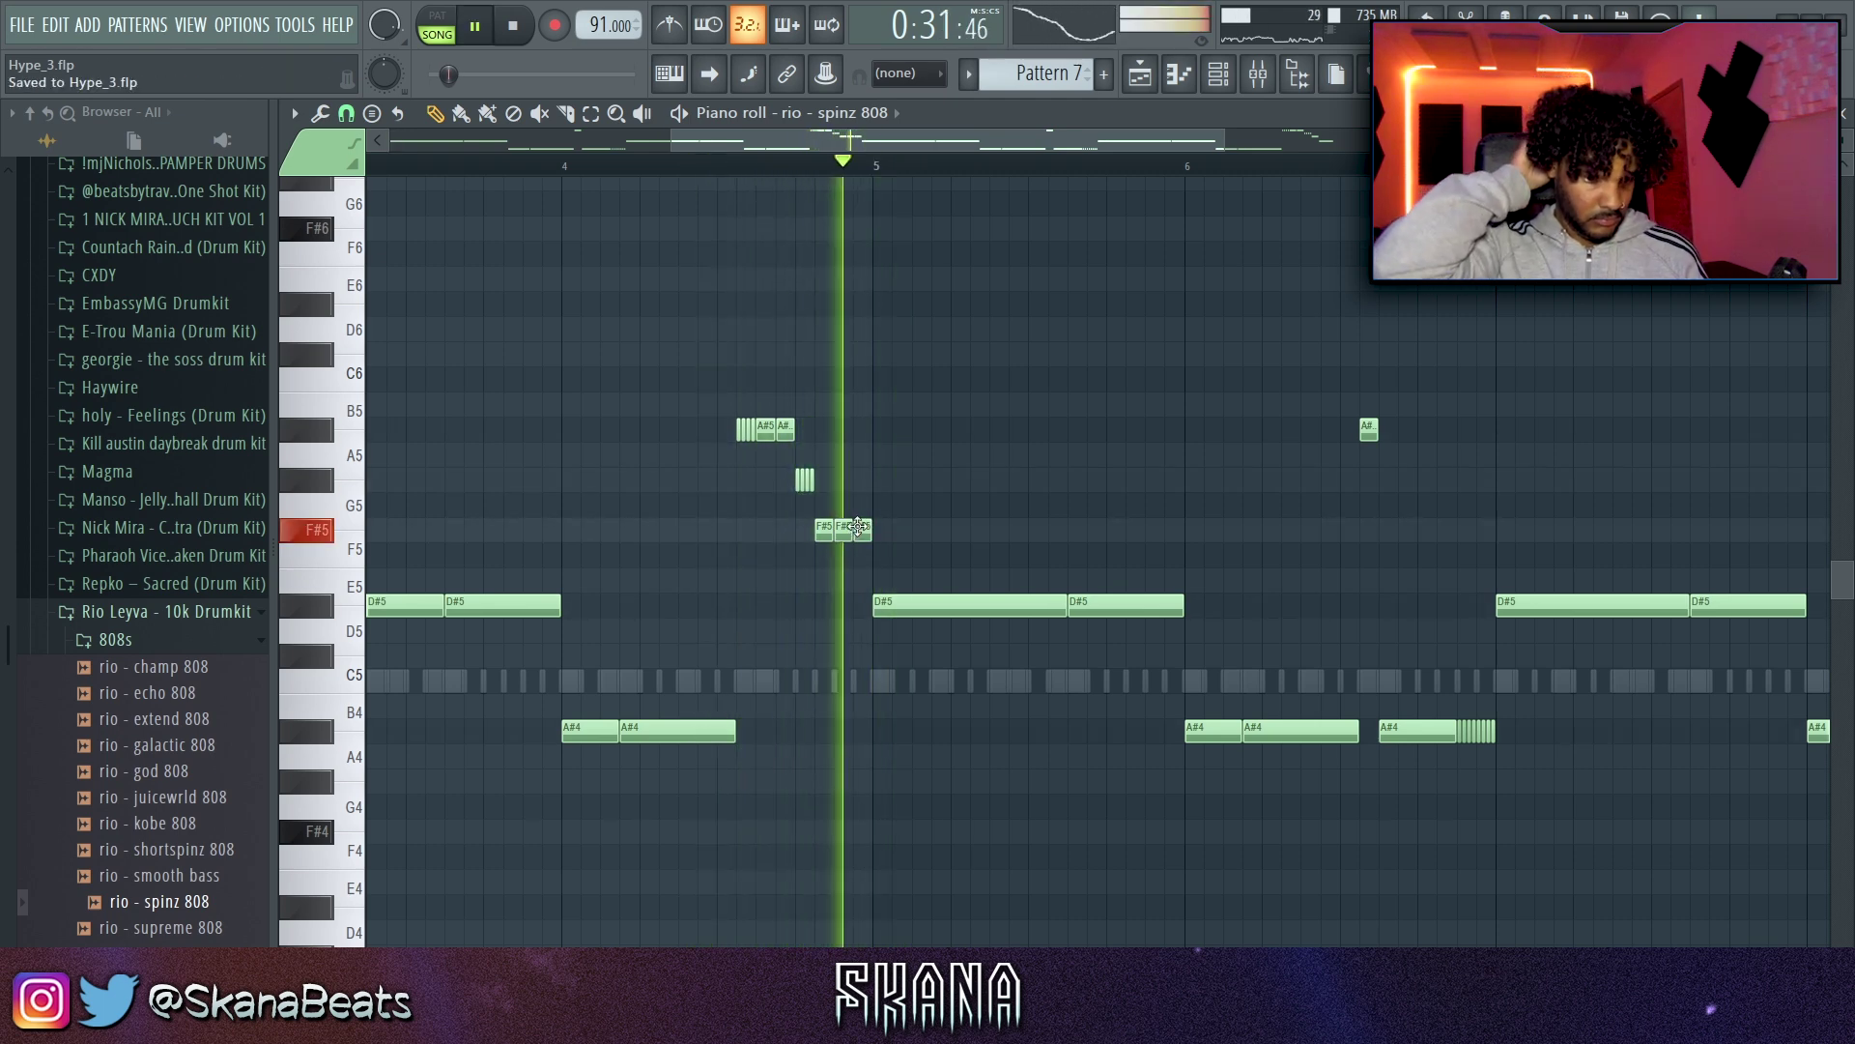
# Step: Replace the 808 notes in bars 5–8 with a fresh copy of bars 1–4 and vary the fill closing bar 8
pyautogui.scroll(-3, 1031, 484)
pyautogui.moveTo(1517, 344); pyautogui.dragTo(935, 816)
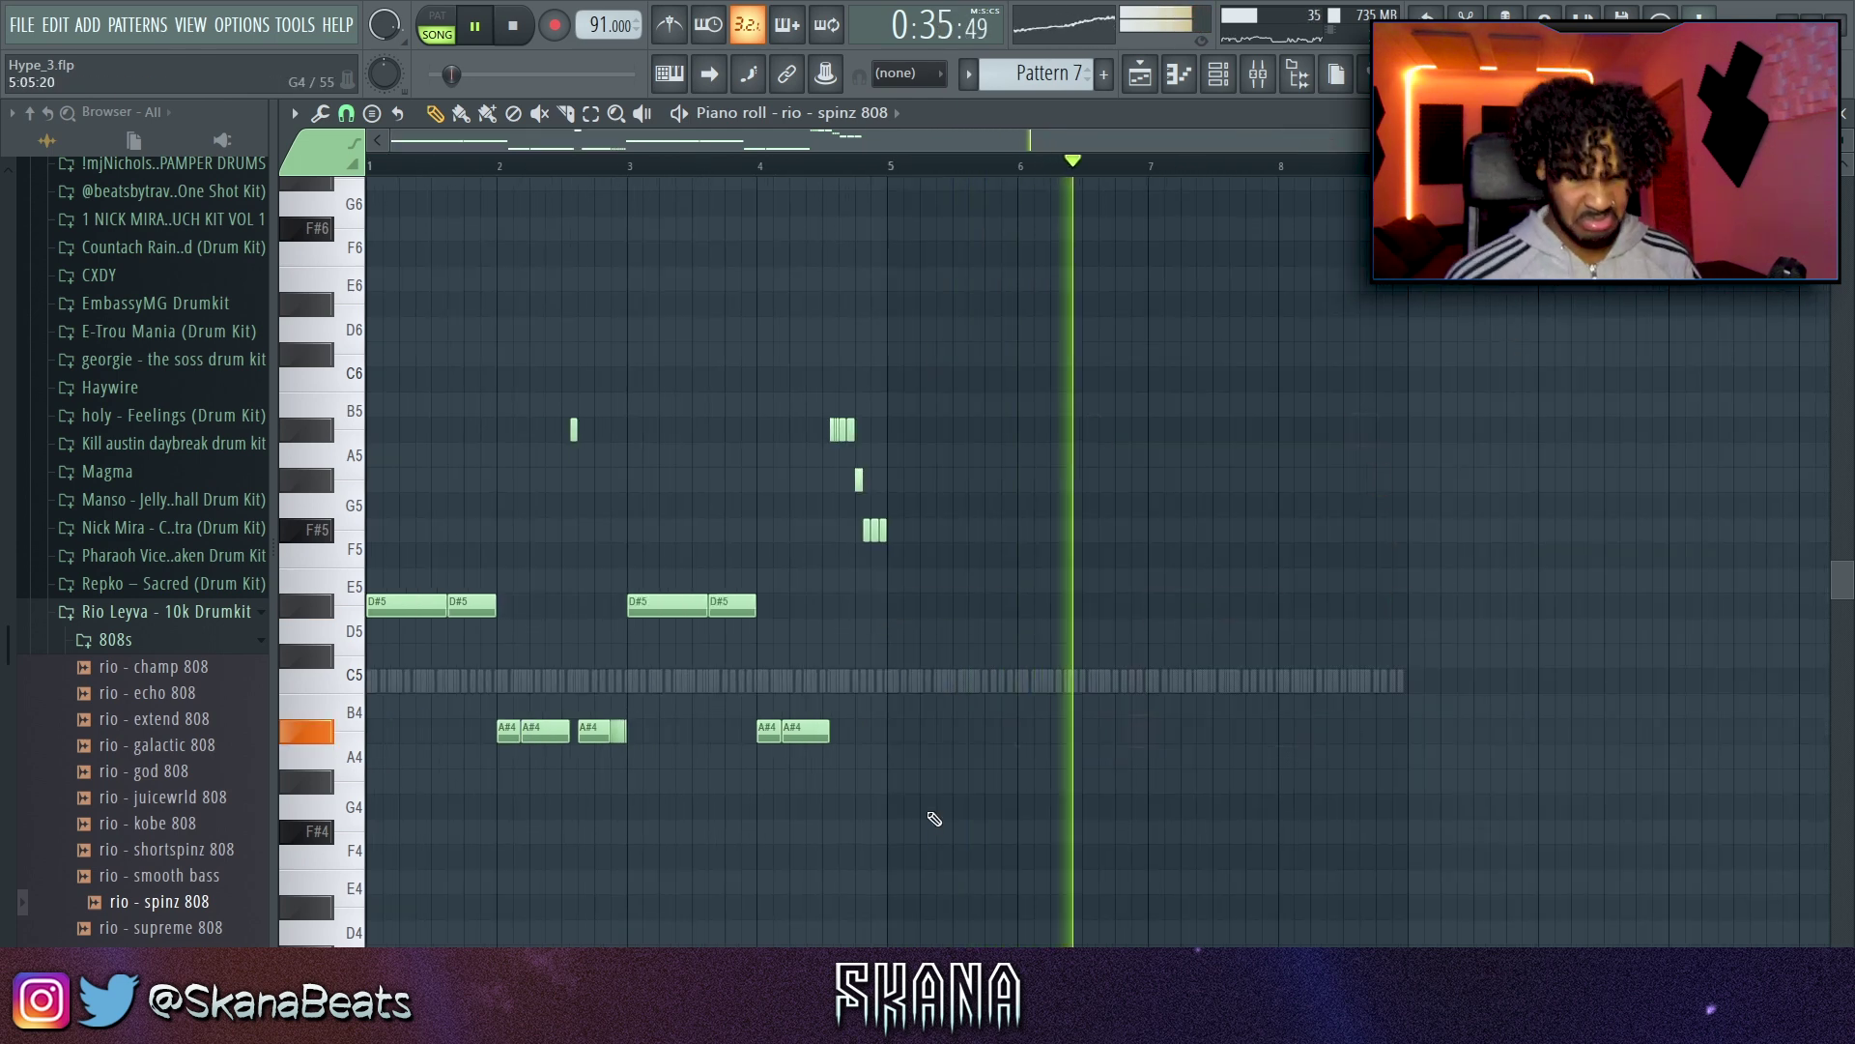
pyautogui.click(1098, 642)
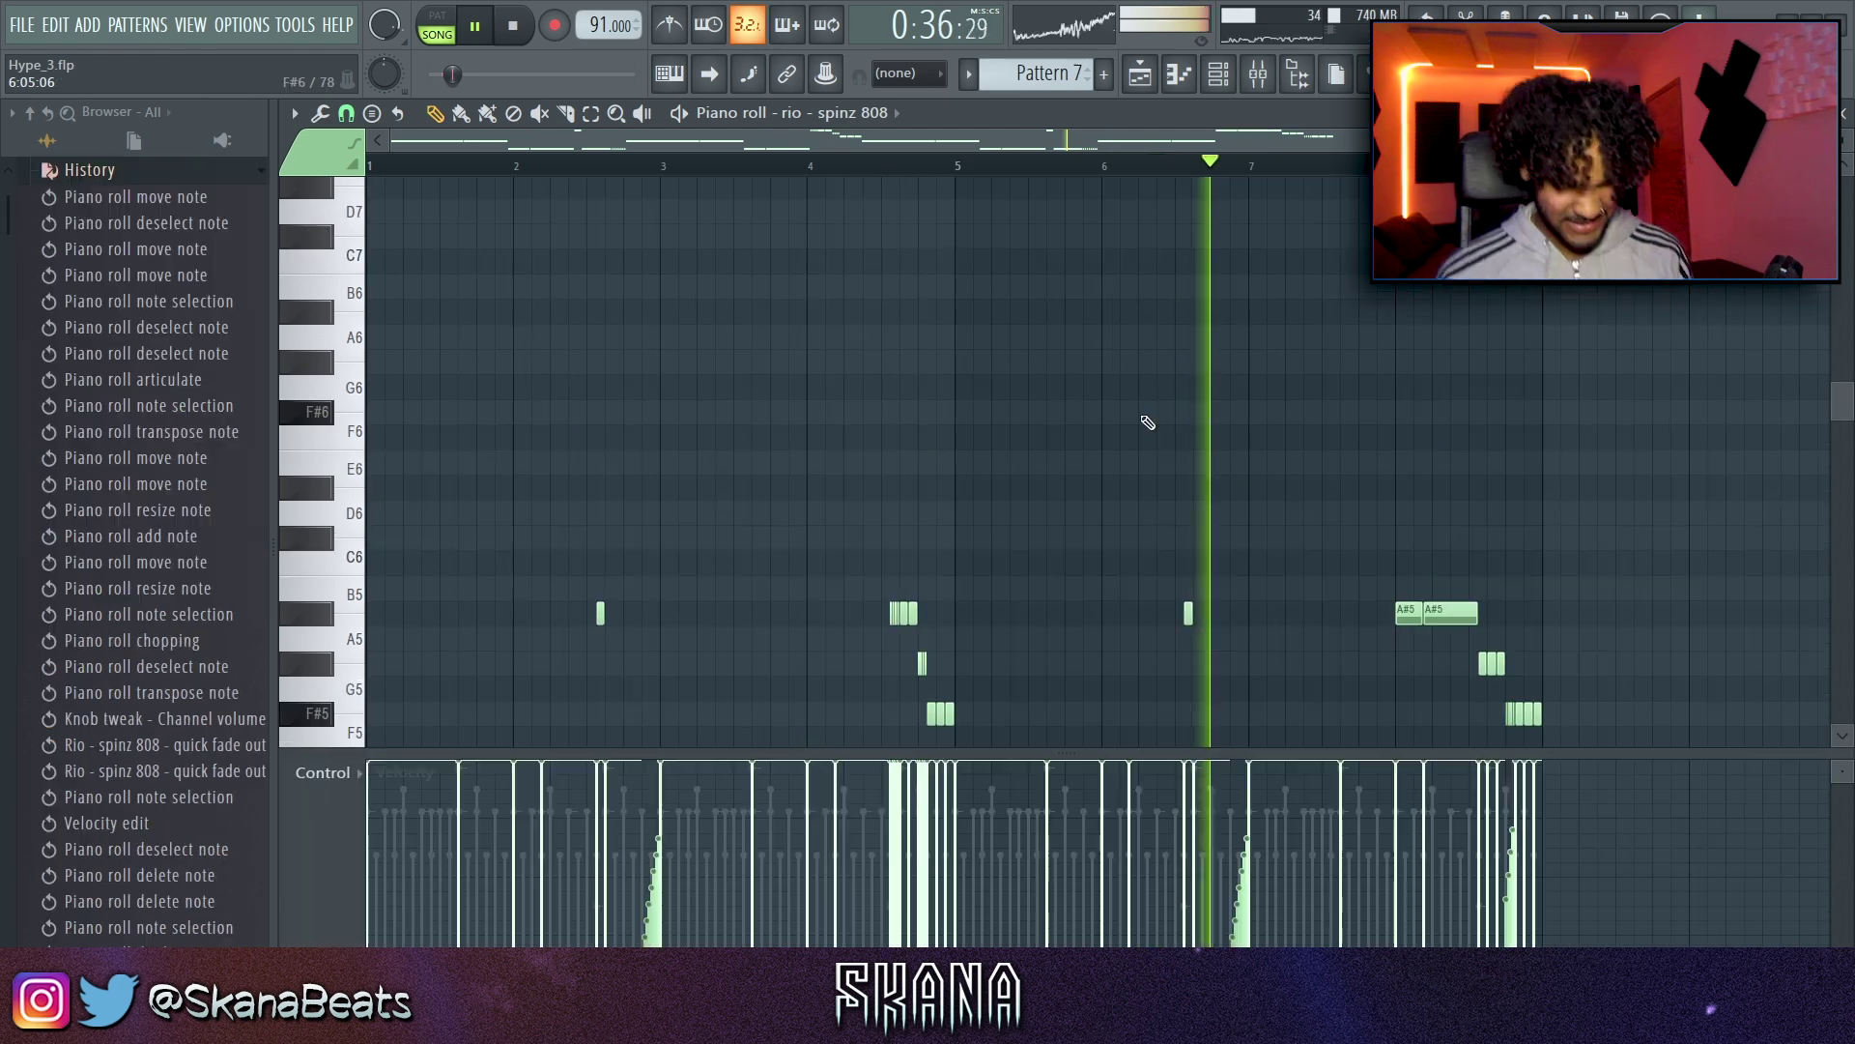
pyautogui.scroll(-2, 1160, 408)
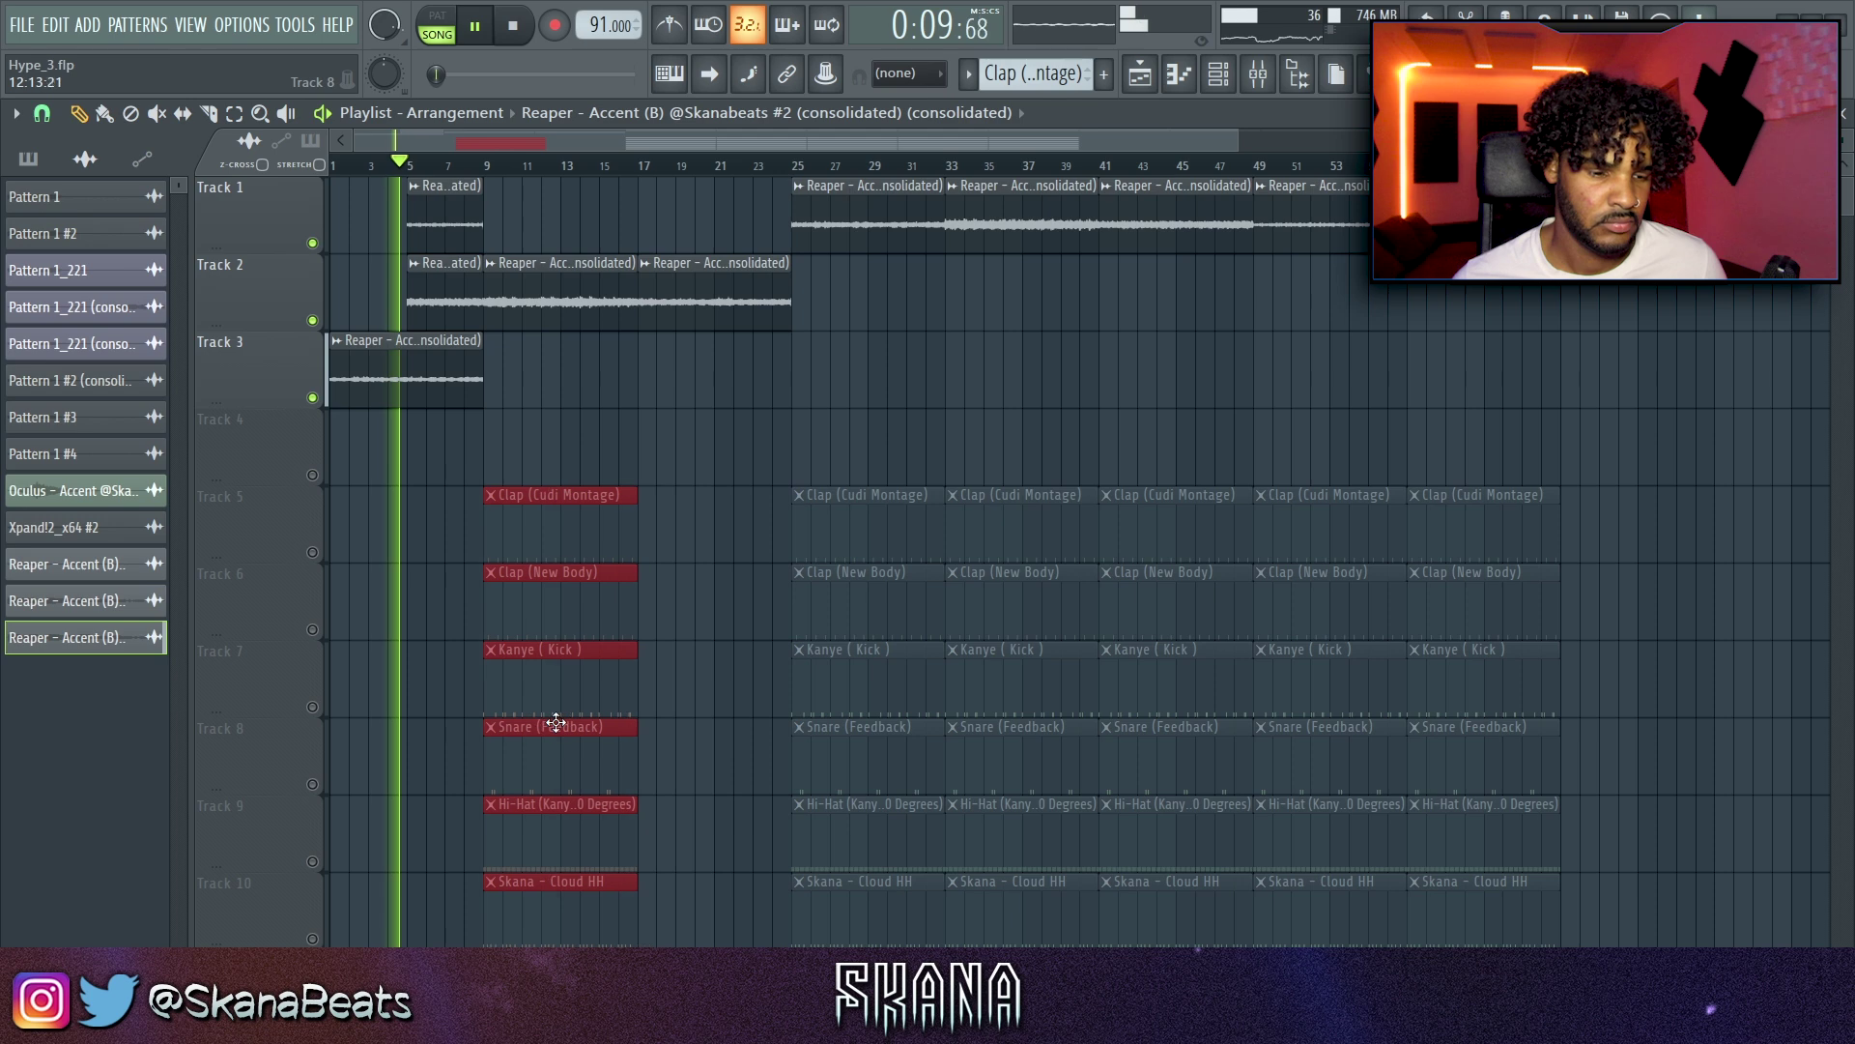
# Step: Duplicate the drum clips from bars 9–16 into bars 17–24 and delete the short melody clip before bar 9 on Track 2
pyautogui.click(557, 723)
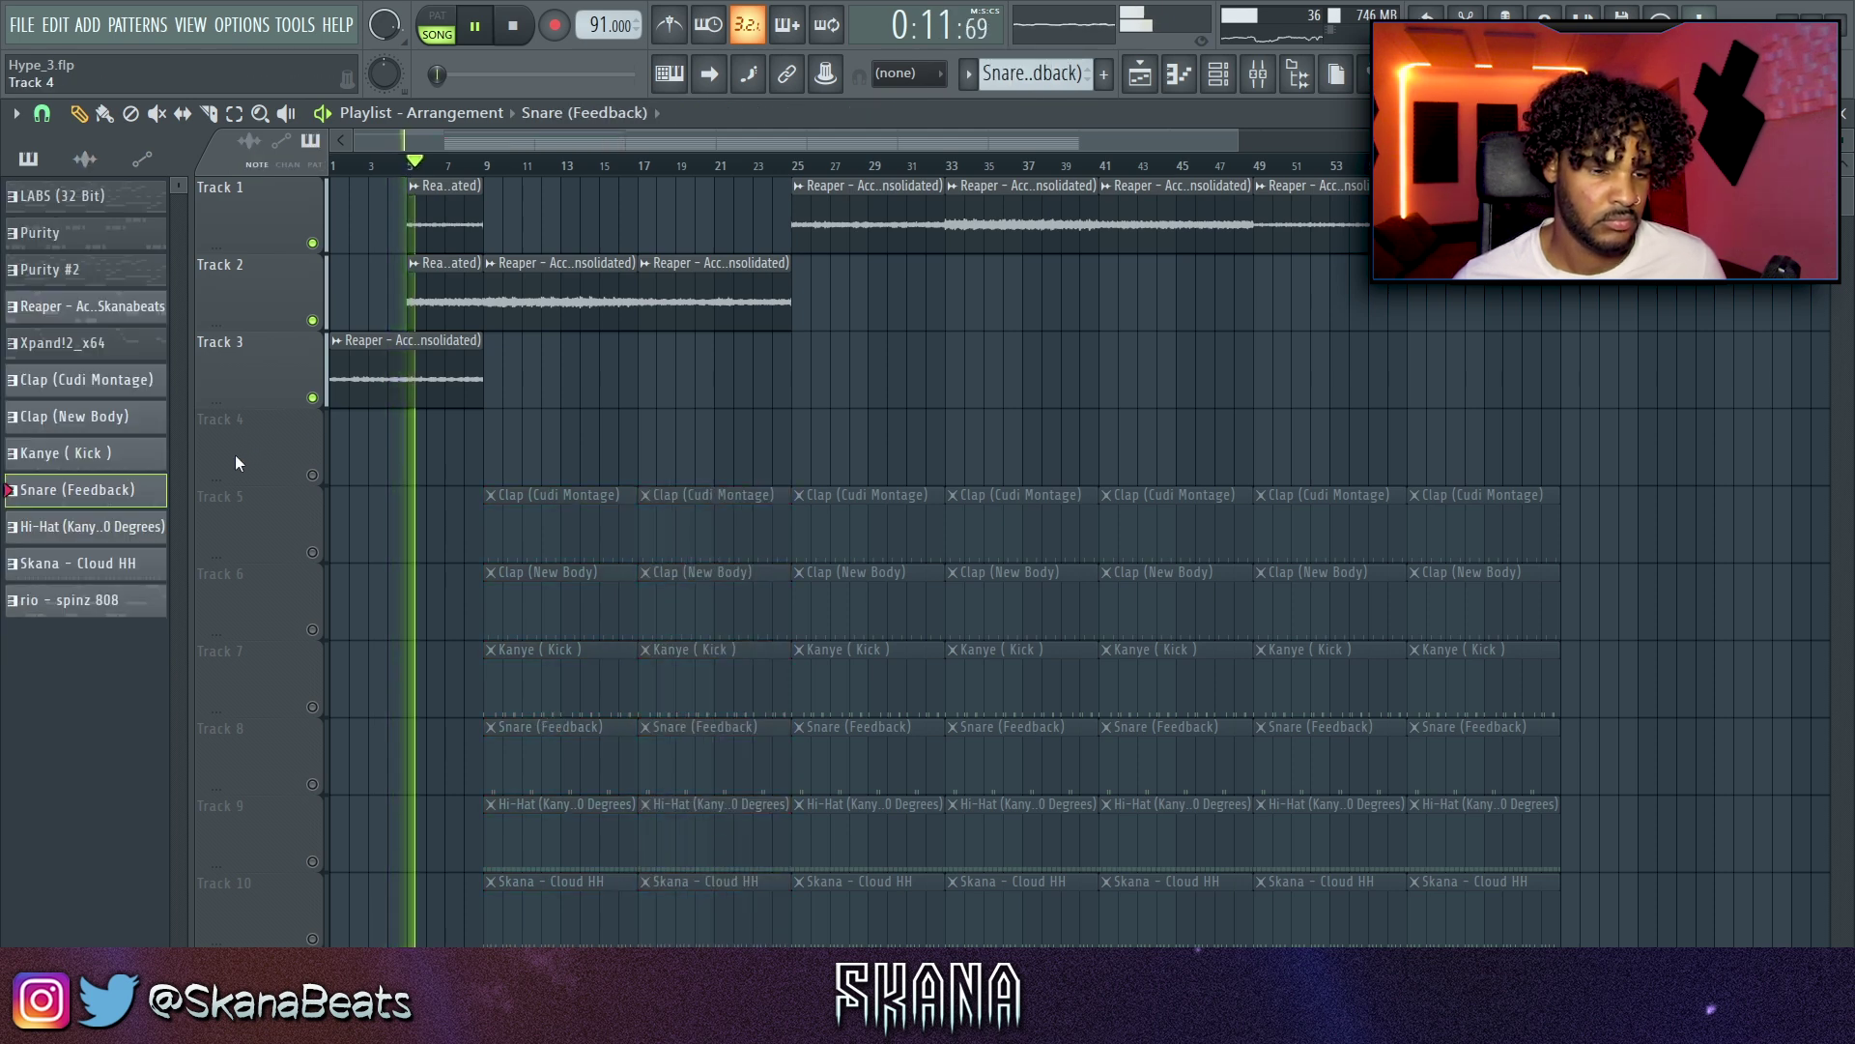
pyautogui.keyDown('ctrl'); pyautogui.scroll(3, 512, 301); pyautogui.keyUp('ctrl')
pyautogui.keyDown('ctrl'); pyautogui.scroll(-2, 521, 332); pyautogui.keyUp('ctrl')
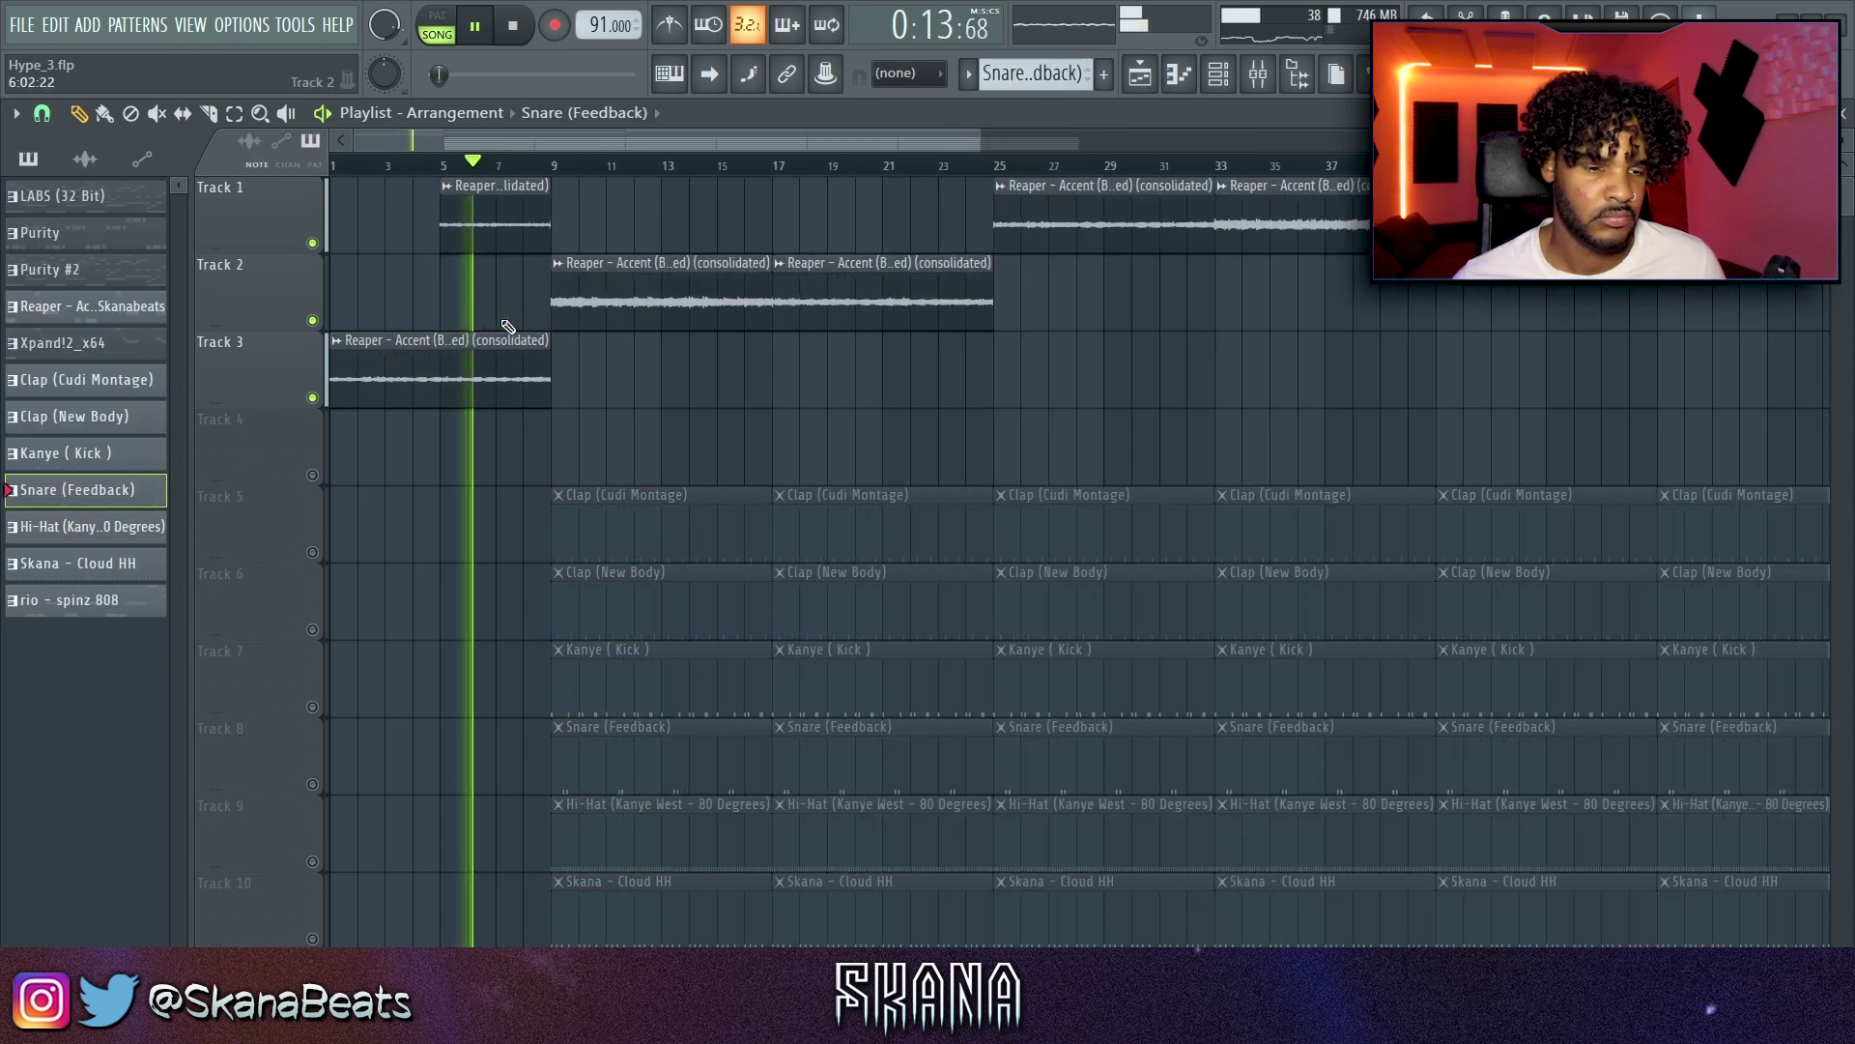
# Step: Re-enable the muted drum and 808 tracks, browse the Drums folder and save the project
pyautogui.rightClick(314, 321)
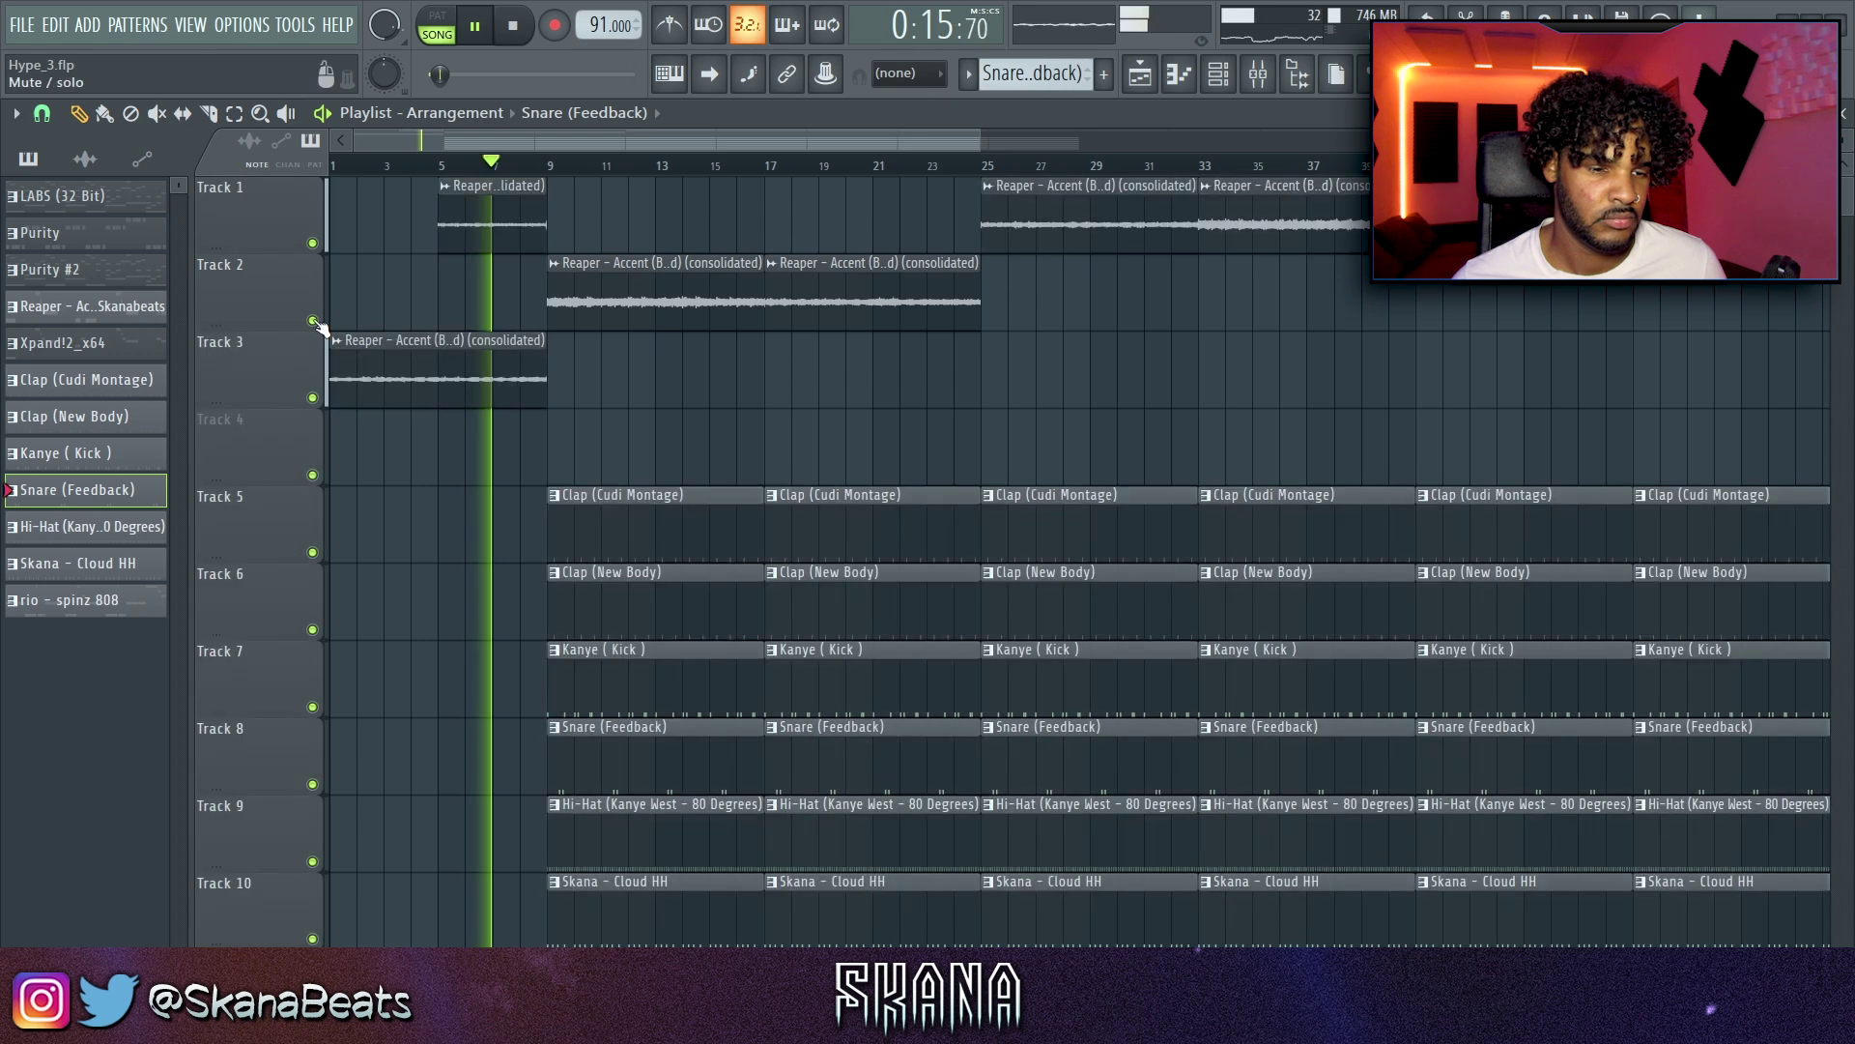
pyautogui.keyDown('alt'); pyautogui.scroll(-2, 565, 392); pyautogui.keyUp('alt')
pyautogui.click(1301, 78)
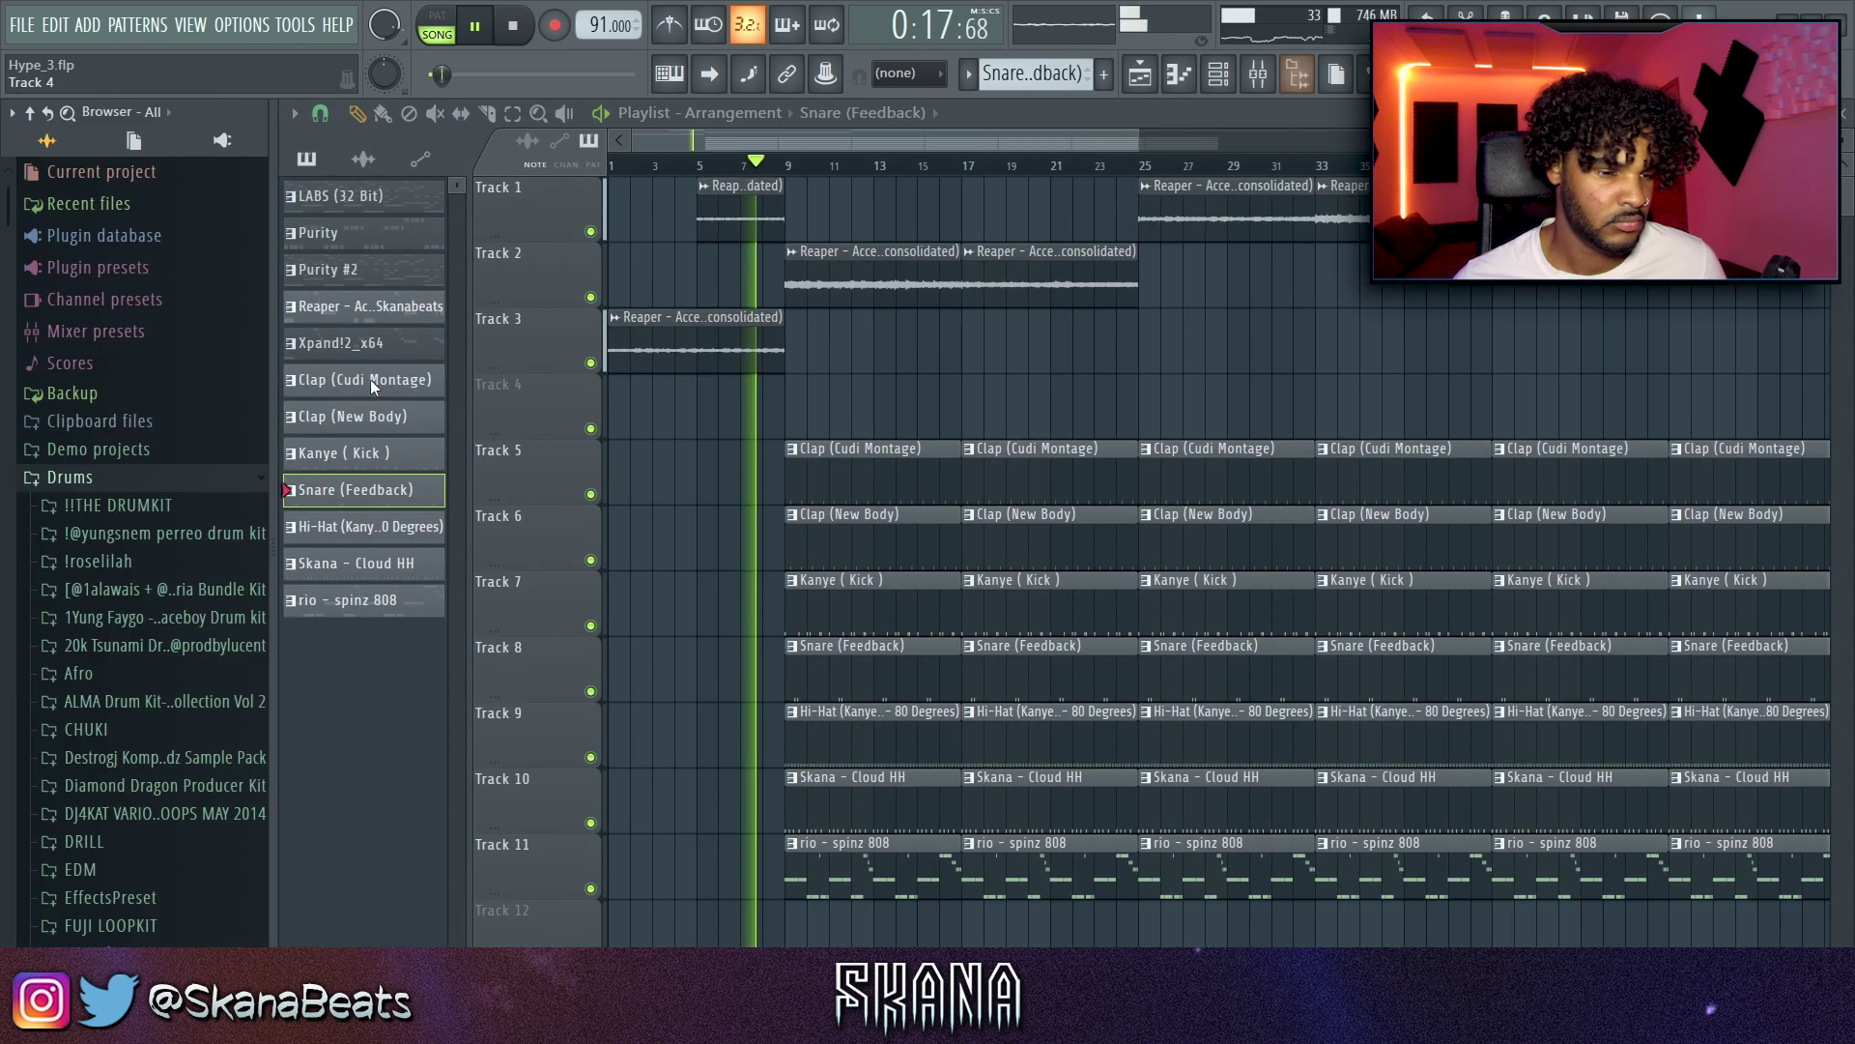
pyautogui.scroll(-4, 181, 565)
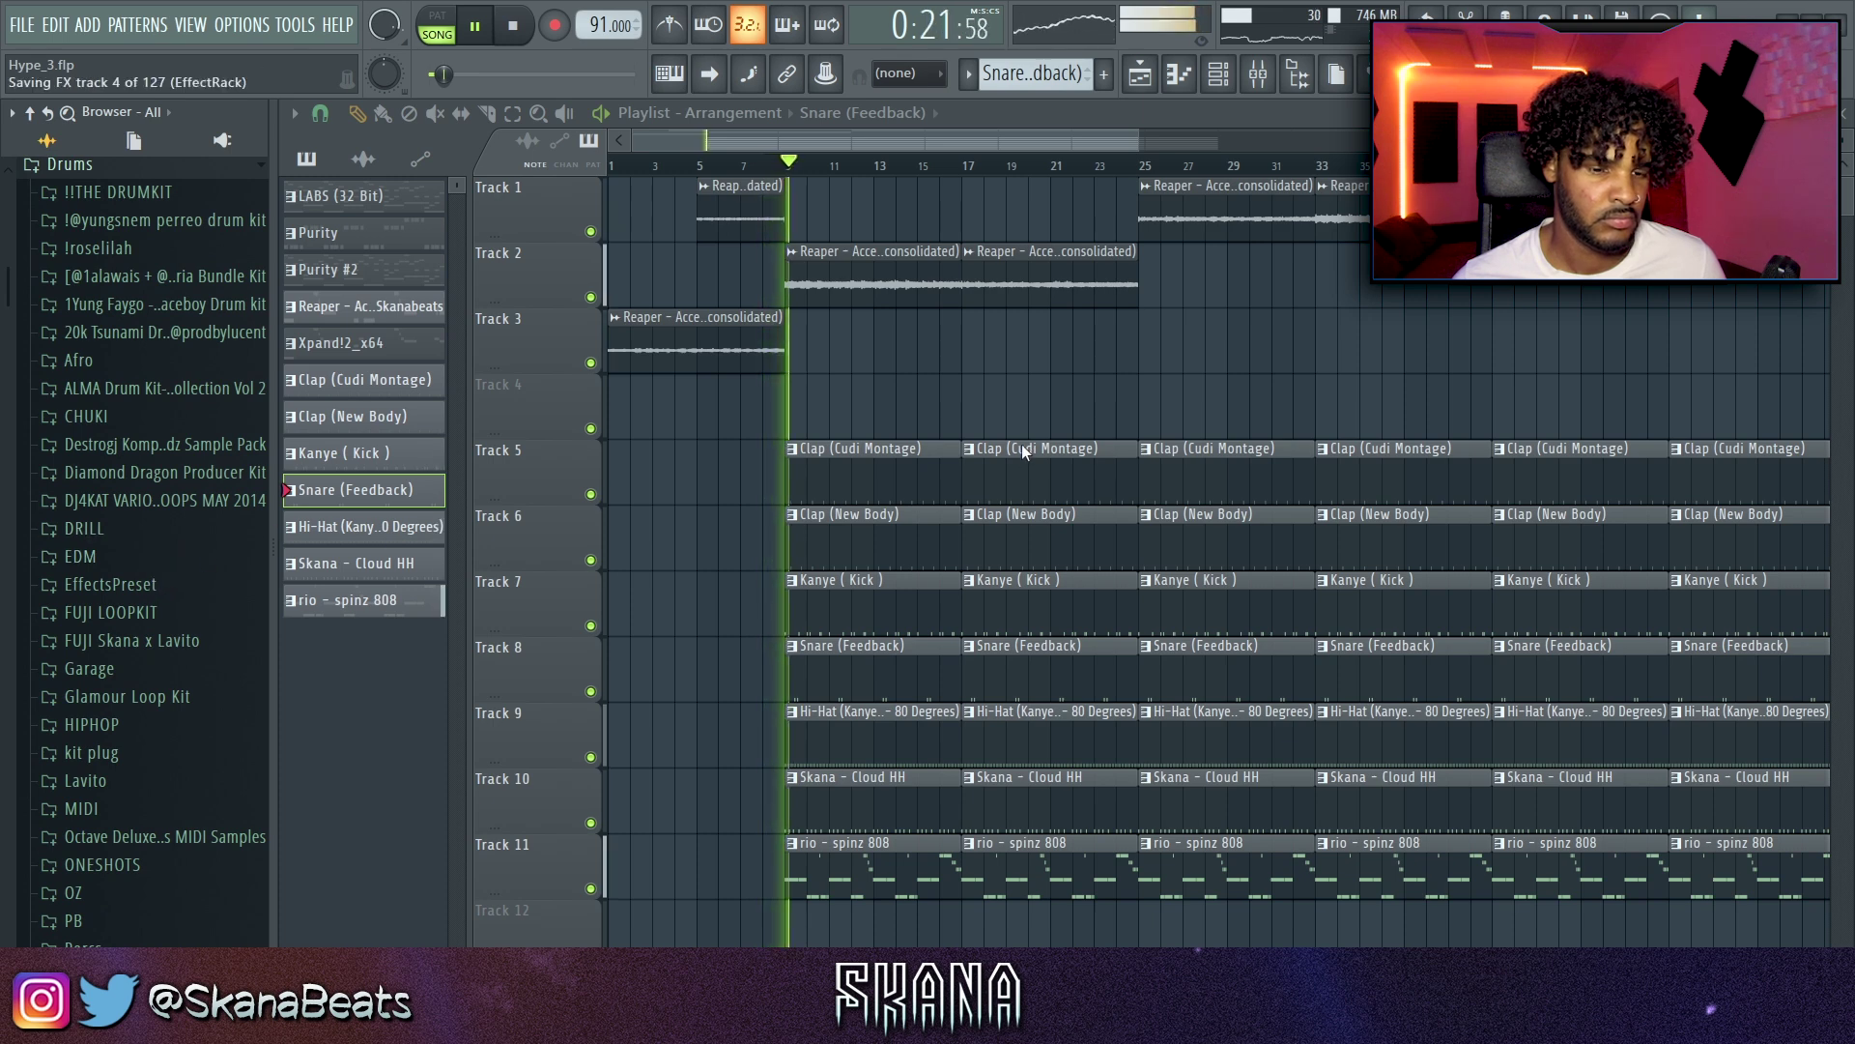
# Step: Delete the Skana - Cloud HH clip in bars 9–16 and the kick, snare, hi-hat and 808 clips in bars 17–24
pyautogui.keyDown('ctrl'); pyautogui.scroll(-2, 779, 381); pyautogui.keyUp('ctrl')
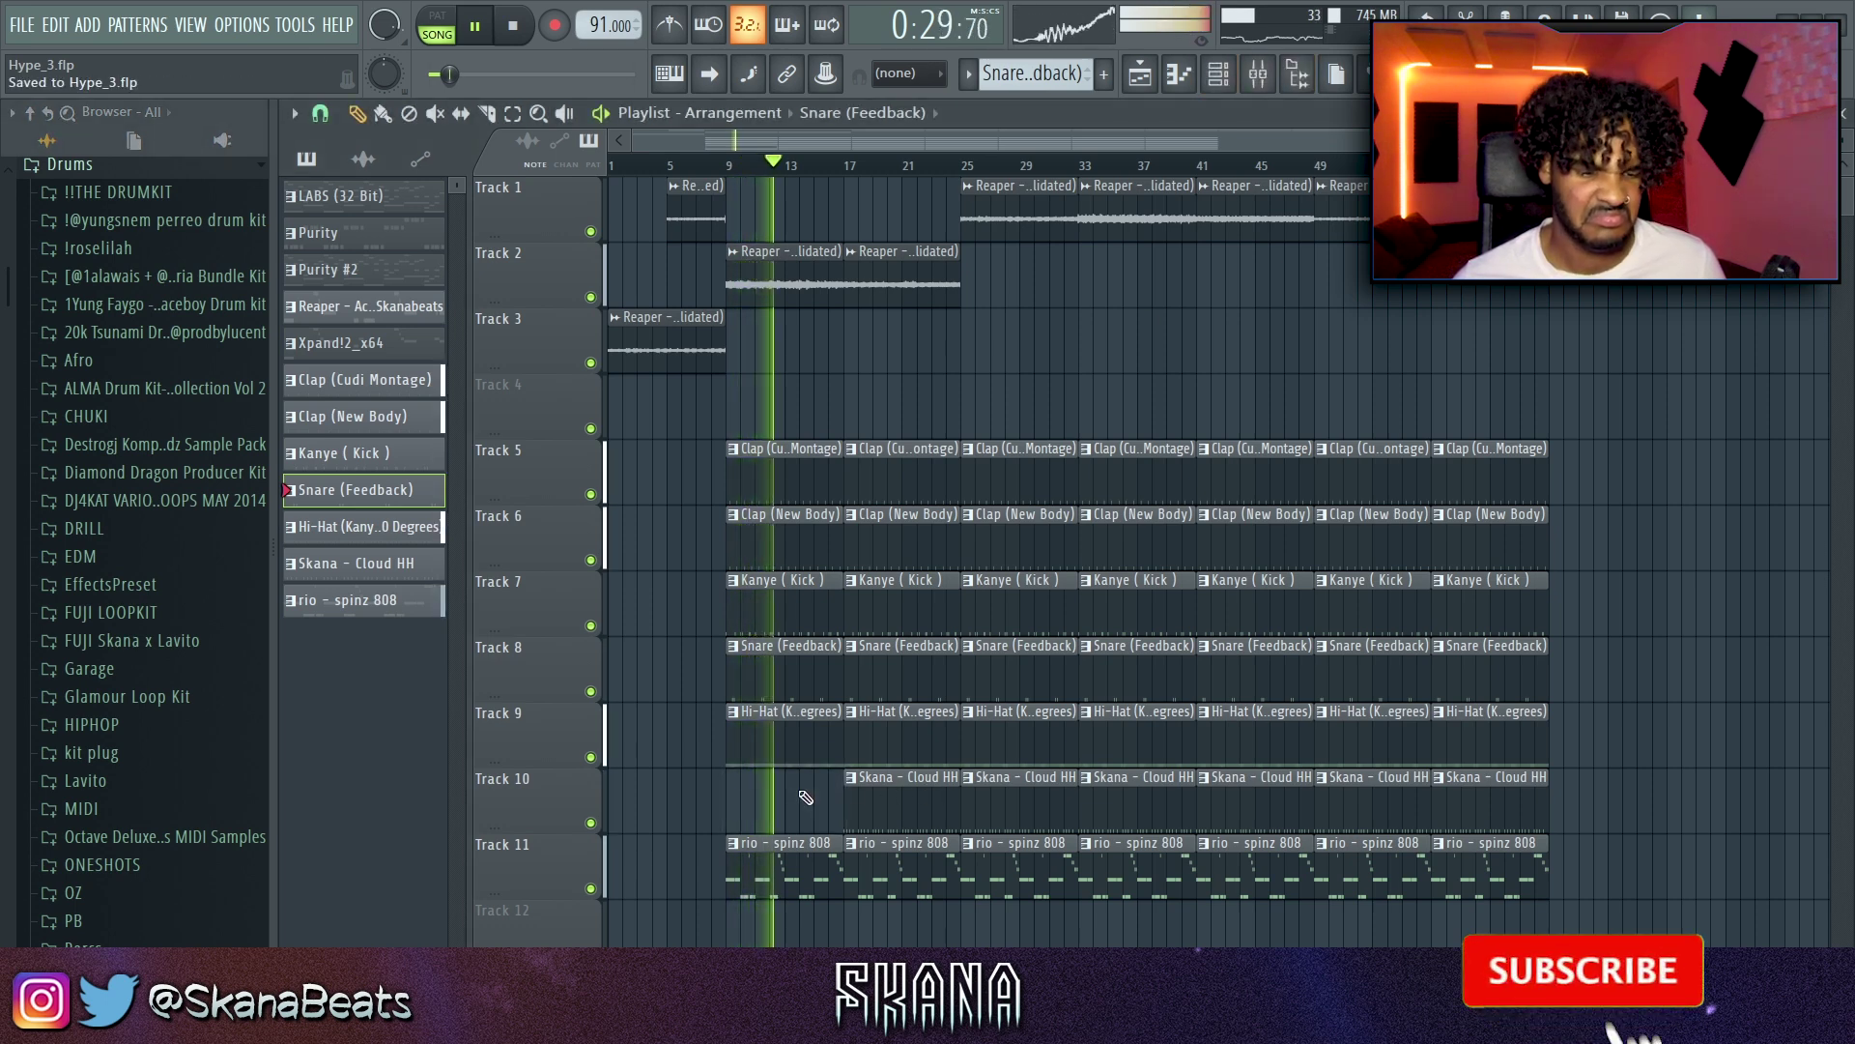
pyautogui.press('F6')
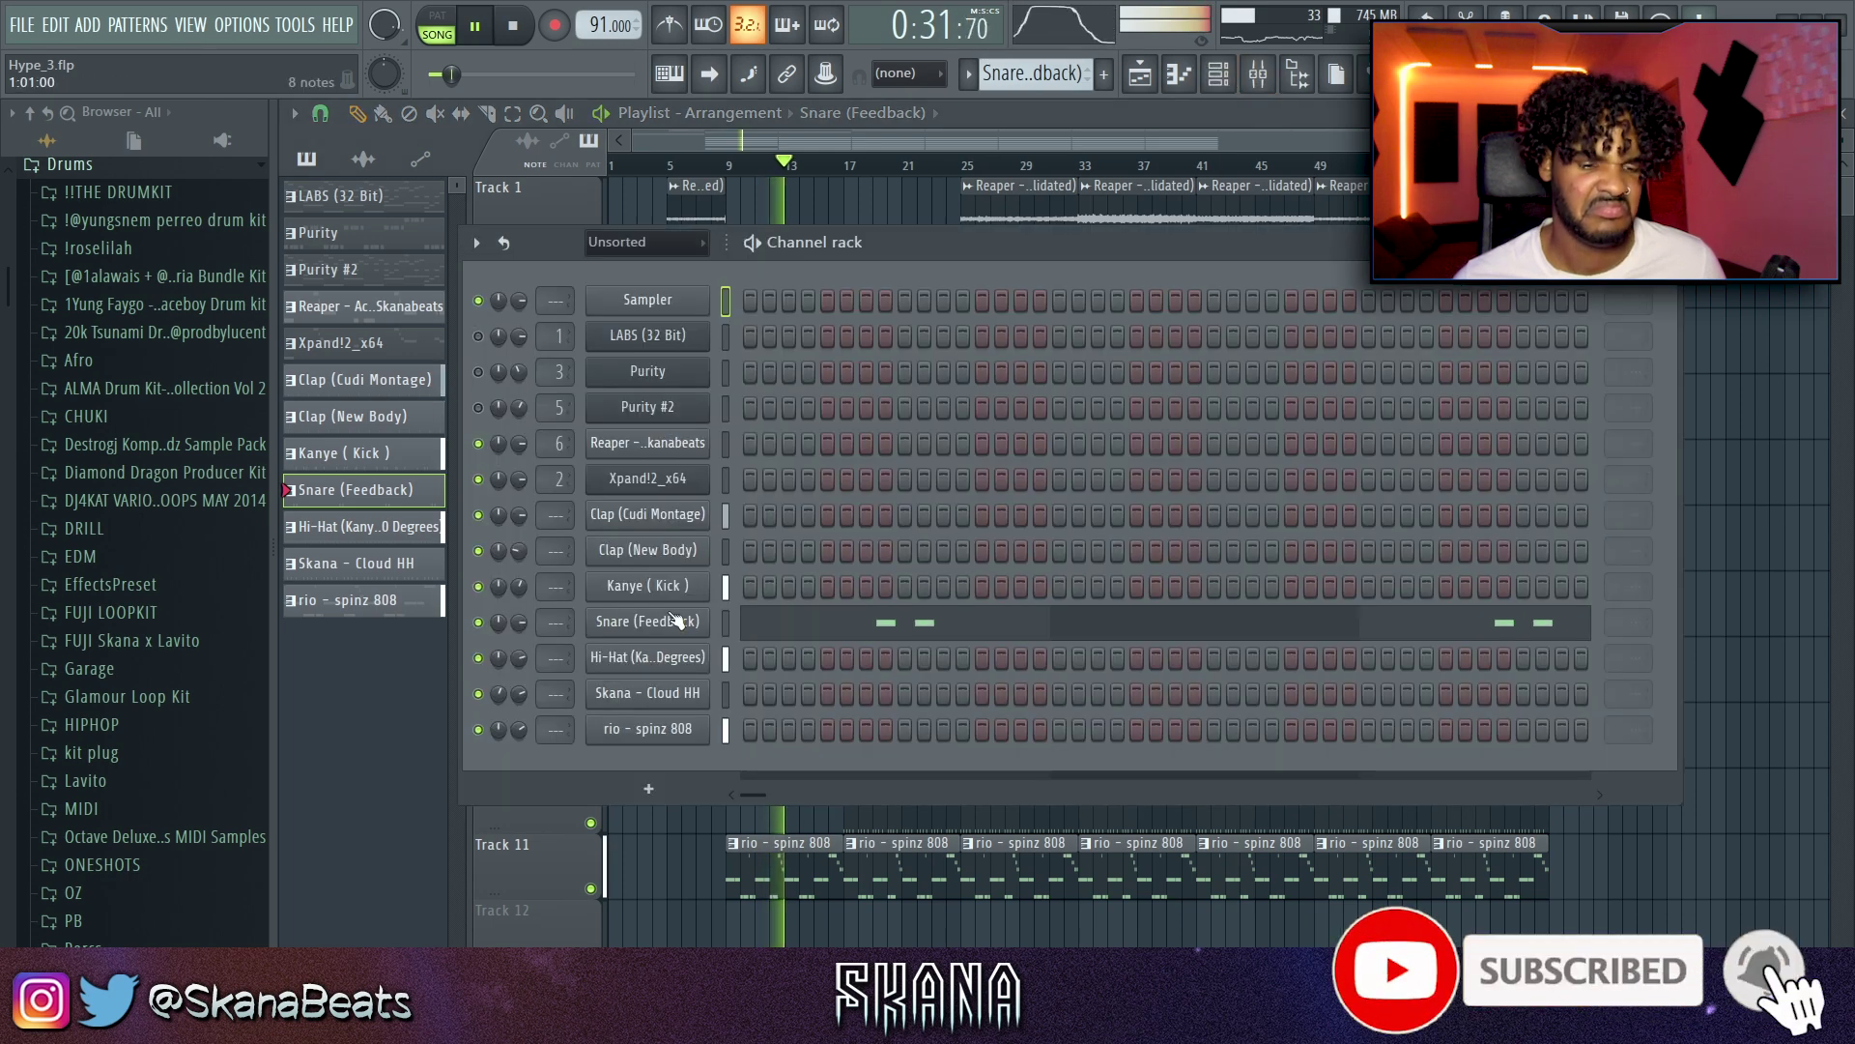
pyautogui.press('F6')
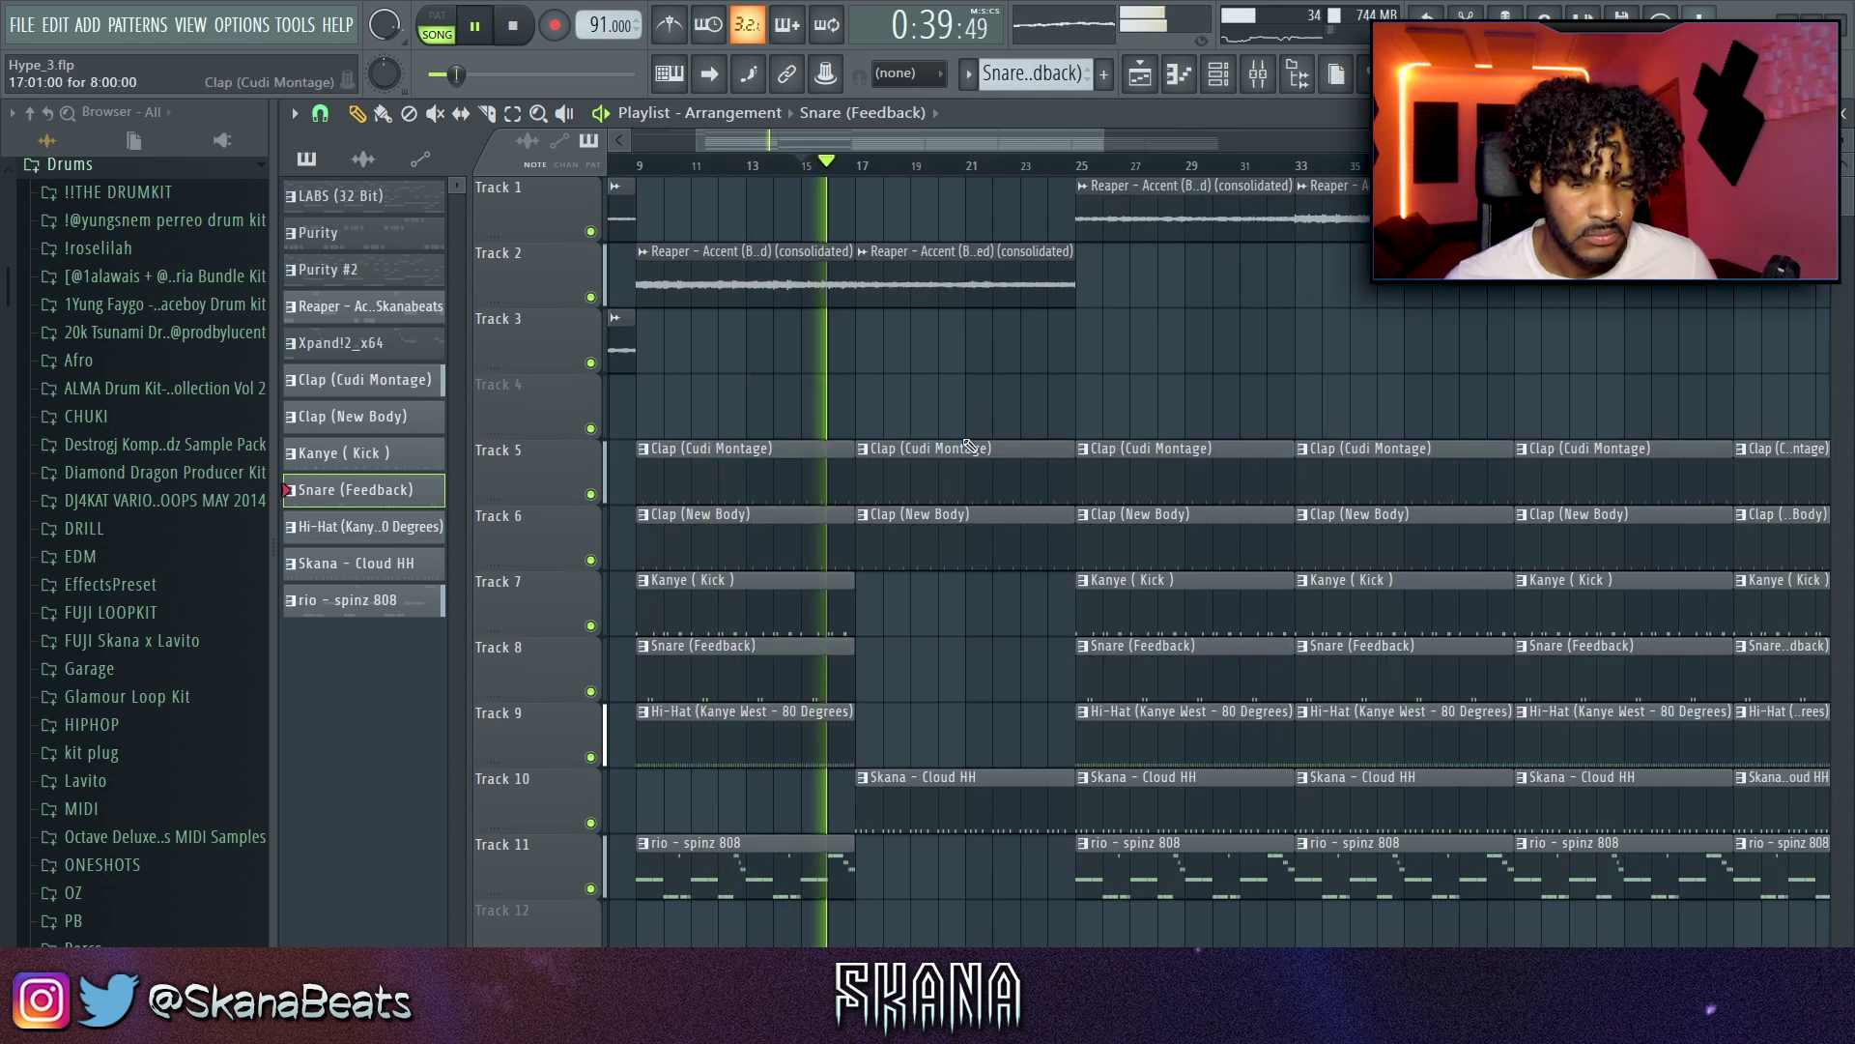
# Step: Shorten the clap and Skana - Cloud HH clips starting at bar 17, and the melody clip above them on Track 2, to four bars
pyautogui.moveTo(976, 379); pyautogui.dragTo(981, 851)
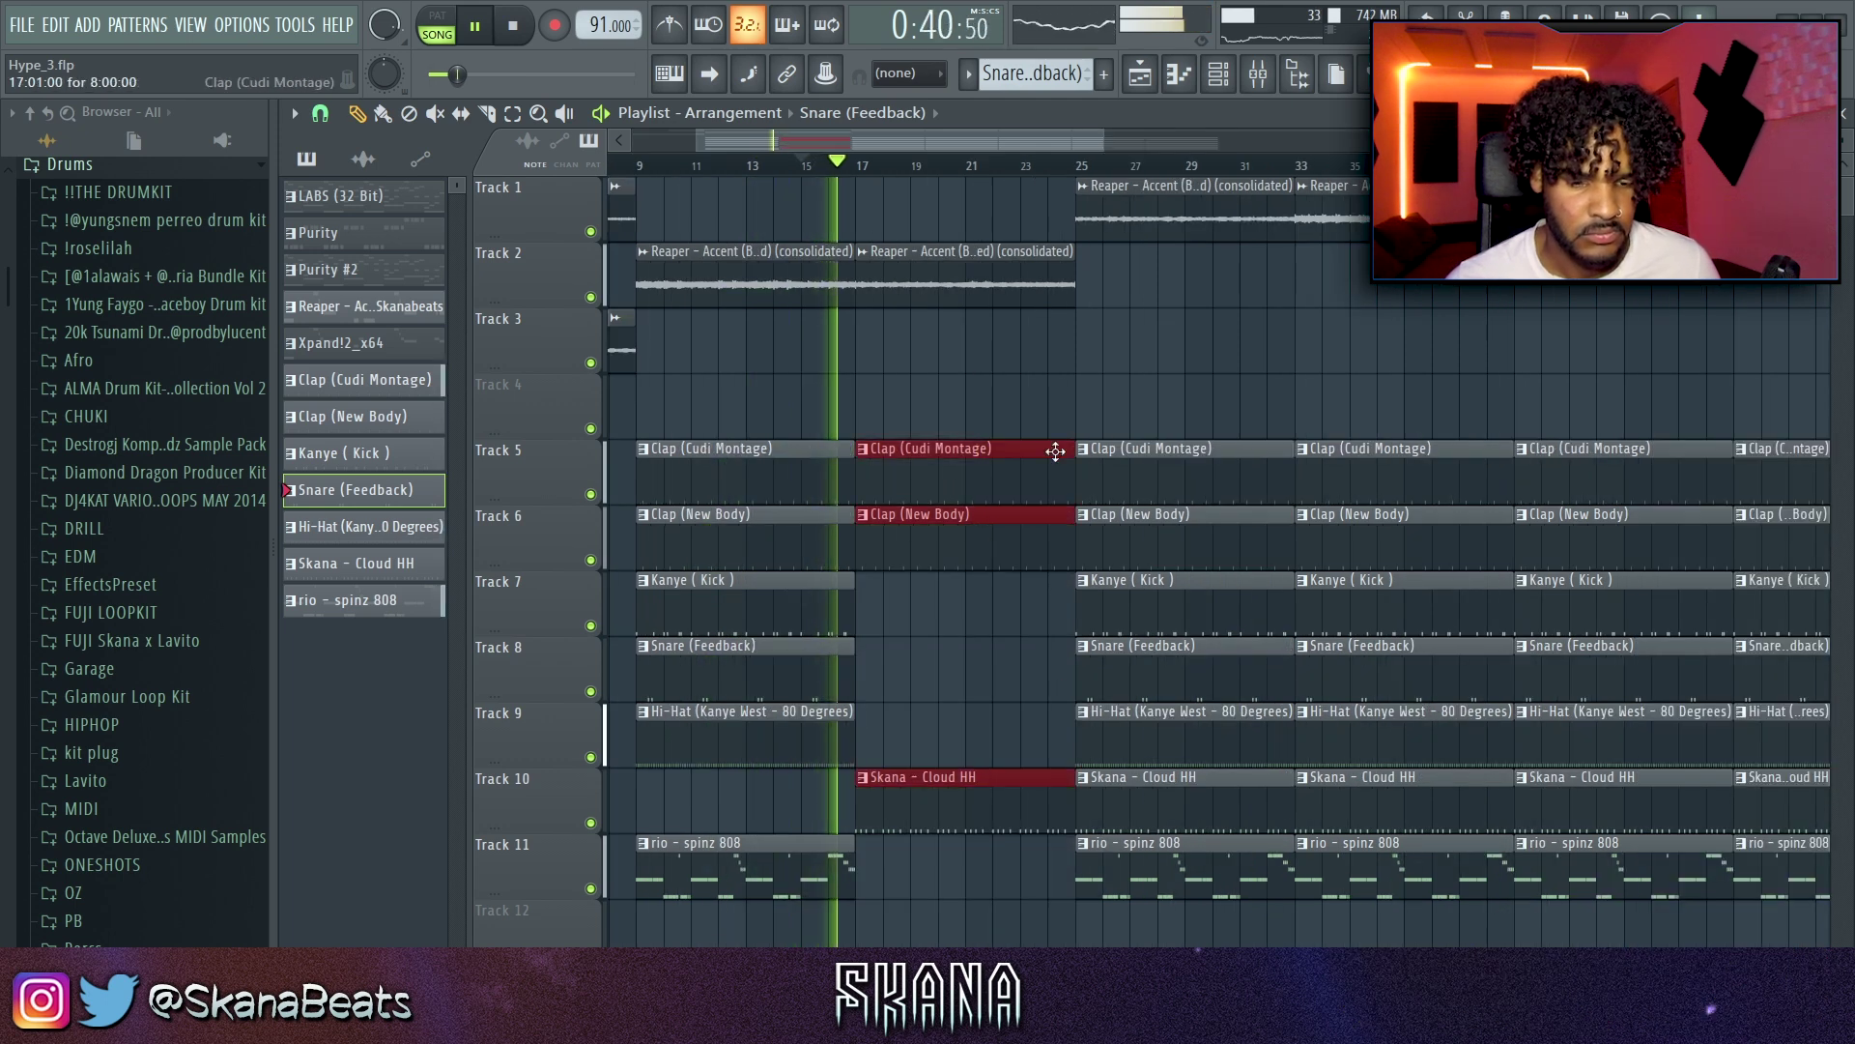
pyautogui.moveTo(1066, 451); pyautogui.dragTo(935, 464)
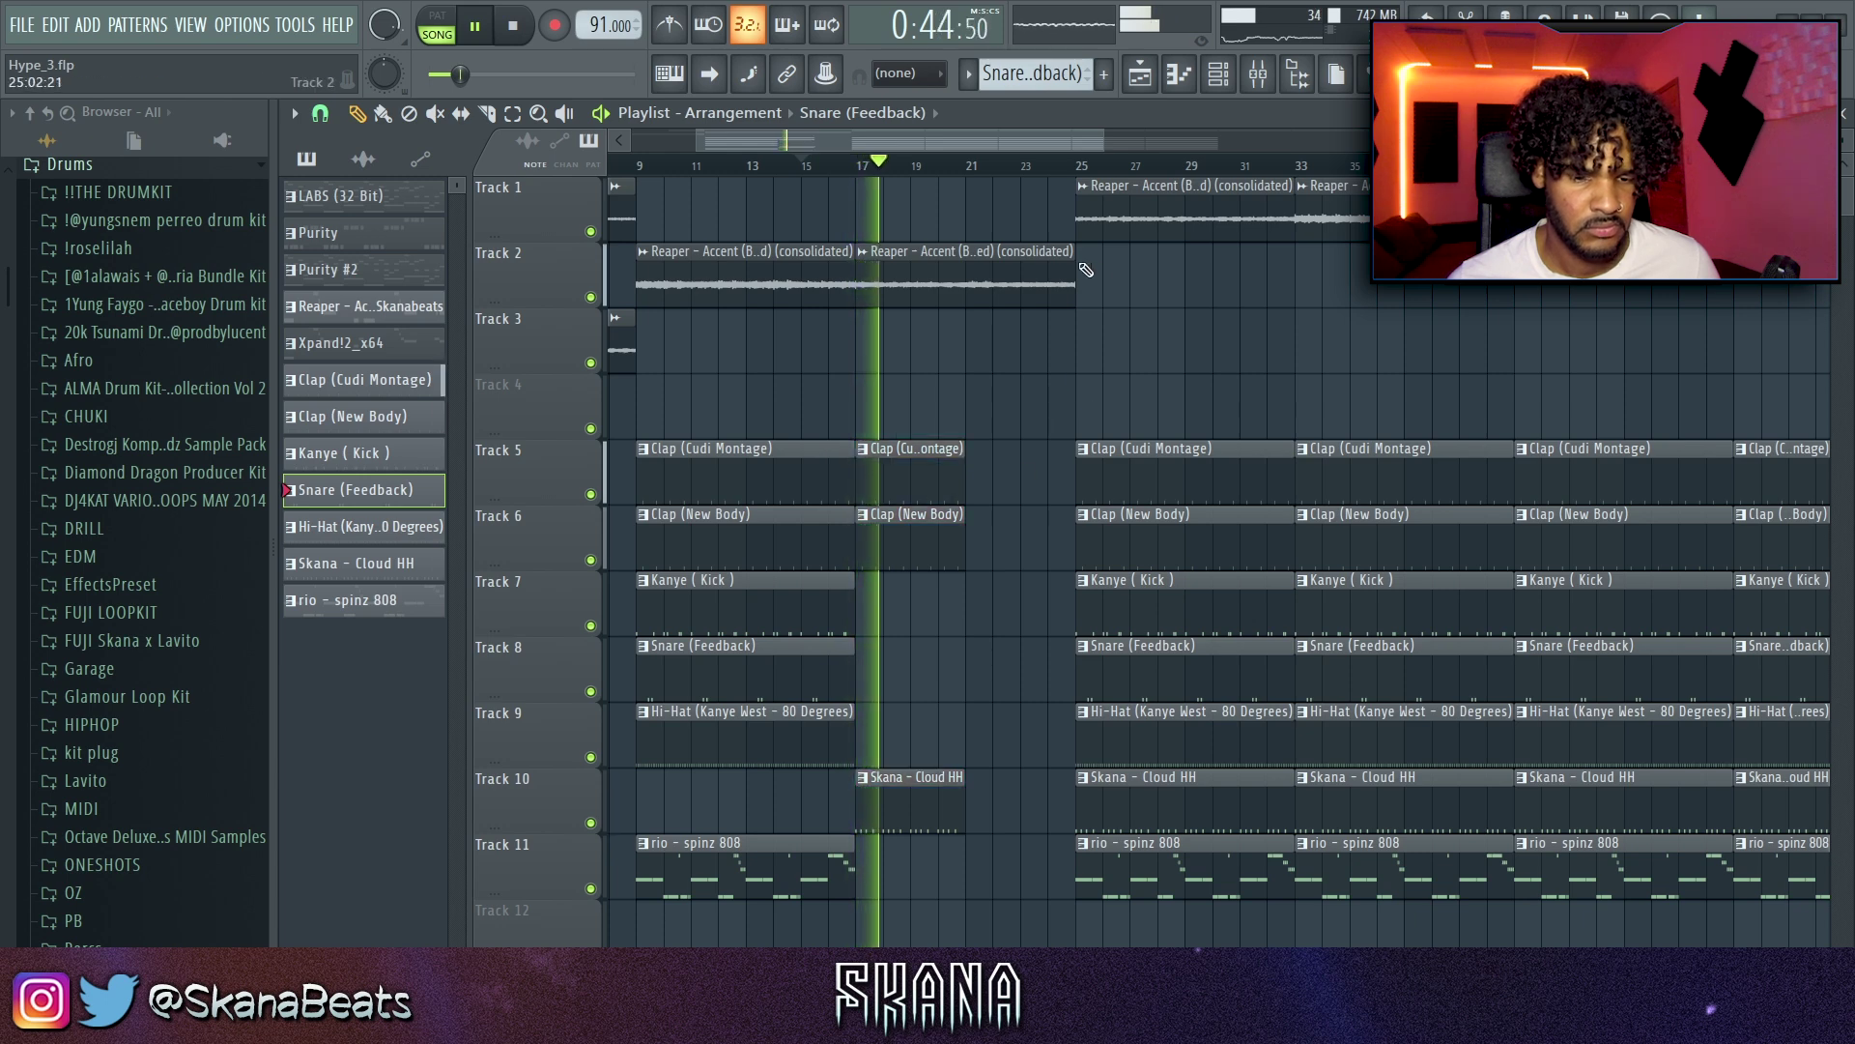
pyautogui.moveTo(1068, 262); pyautogui.dragTo(957, 273)
# Step: Move the melody, drum and 808 clips from bar 25 to start at bar 21 and trim them to four bars
pyautogui.moveTo(1126, 207); pyautogui.dragTo(1064, 851)
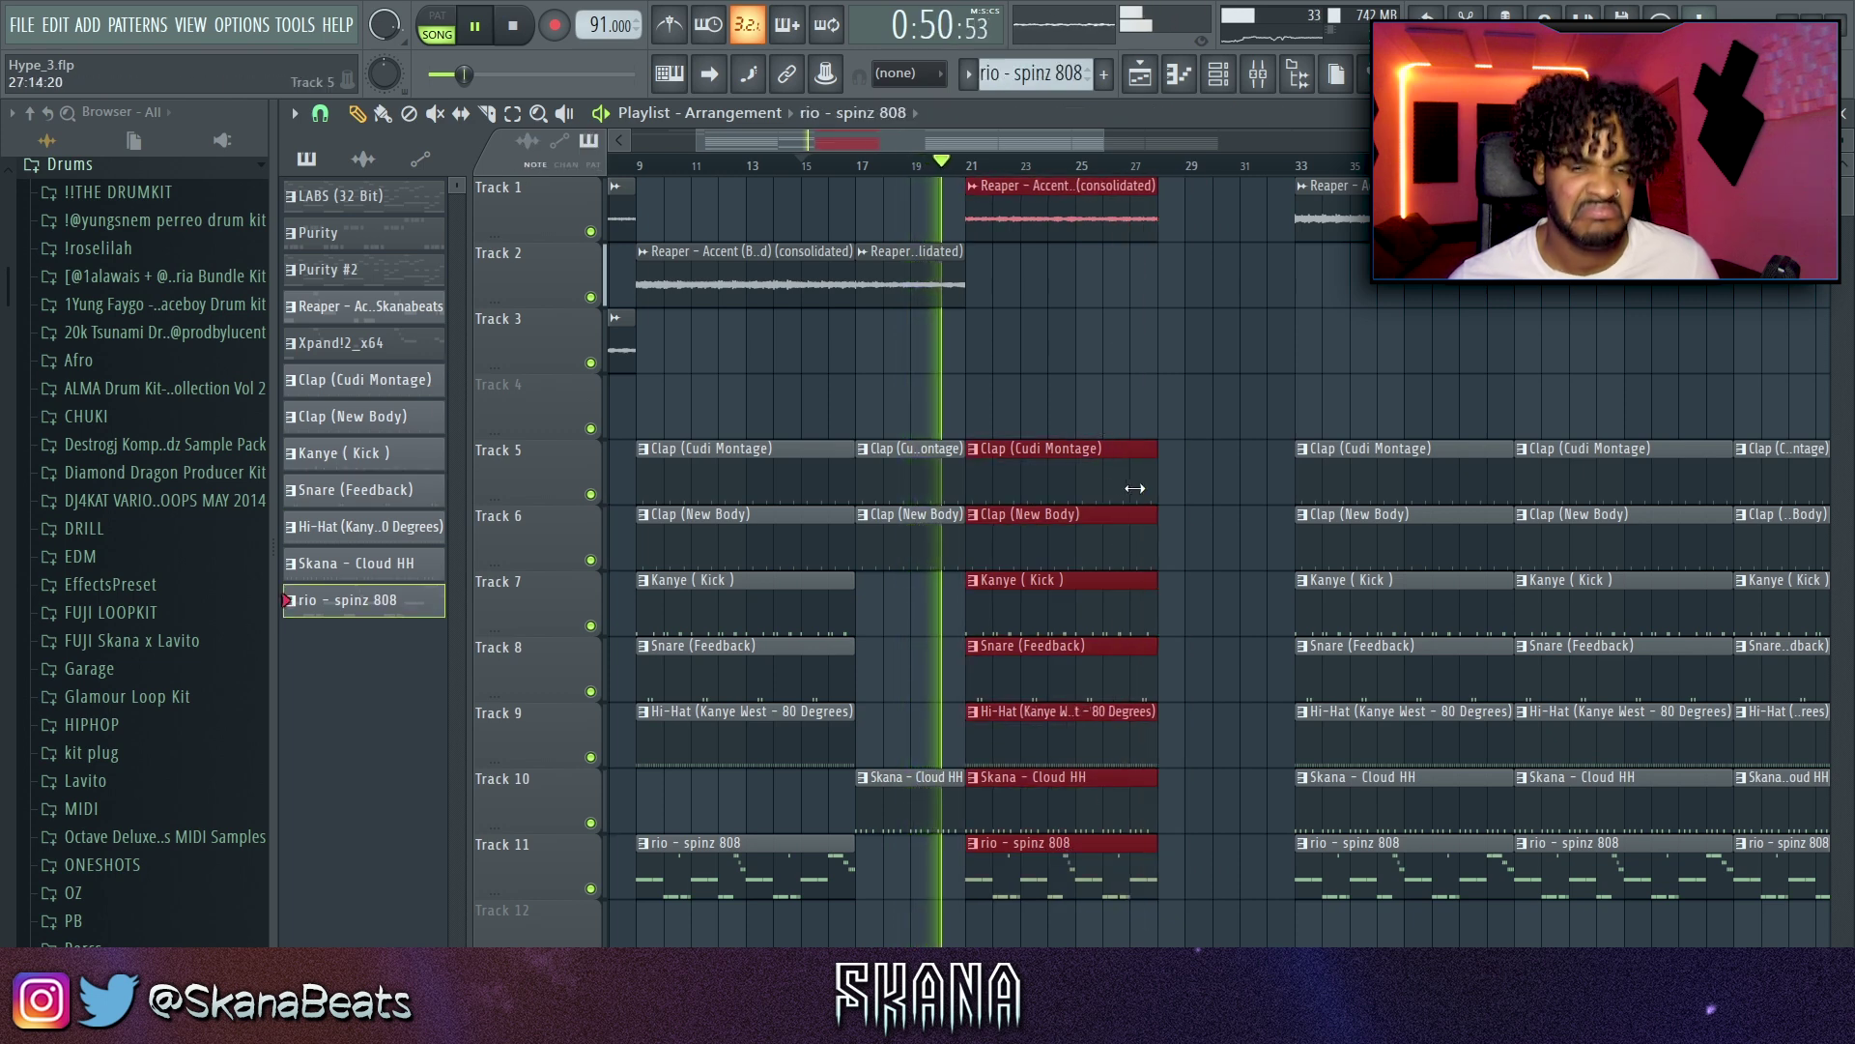
pyautogui.moveTo(1154, 488); pyautogui.dragTo(1048, 478)
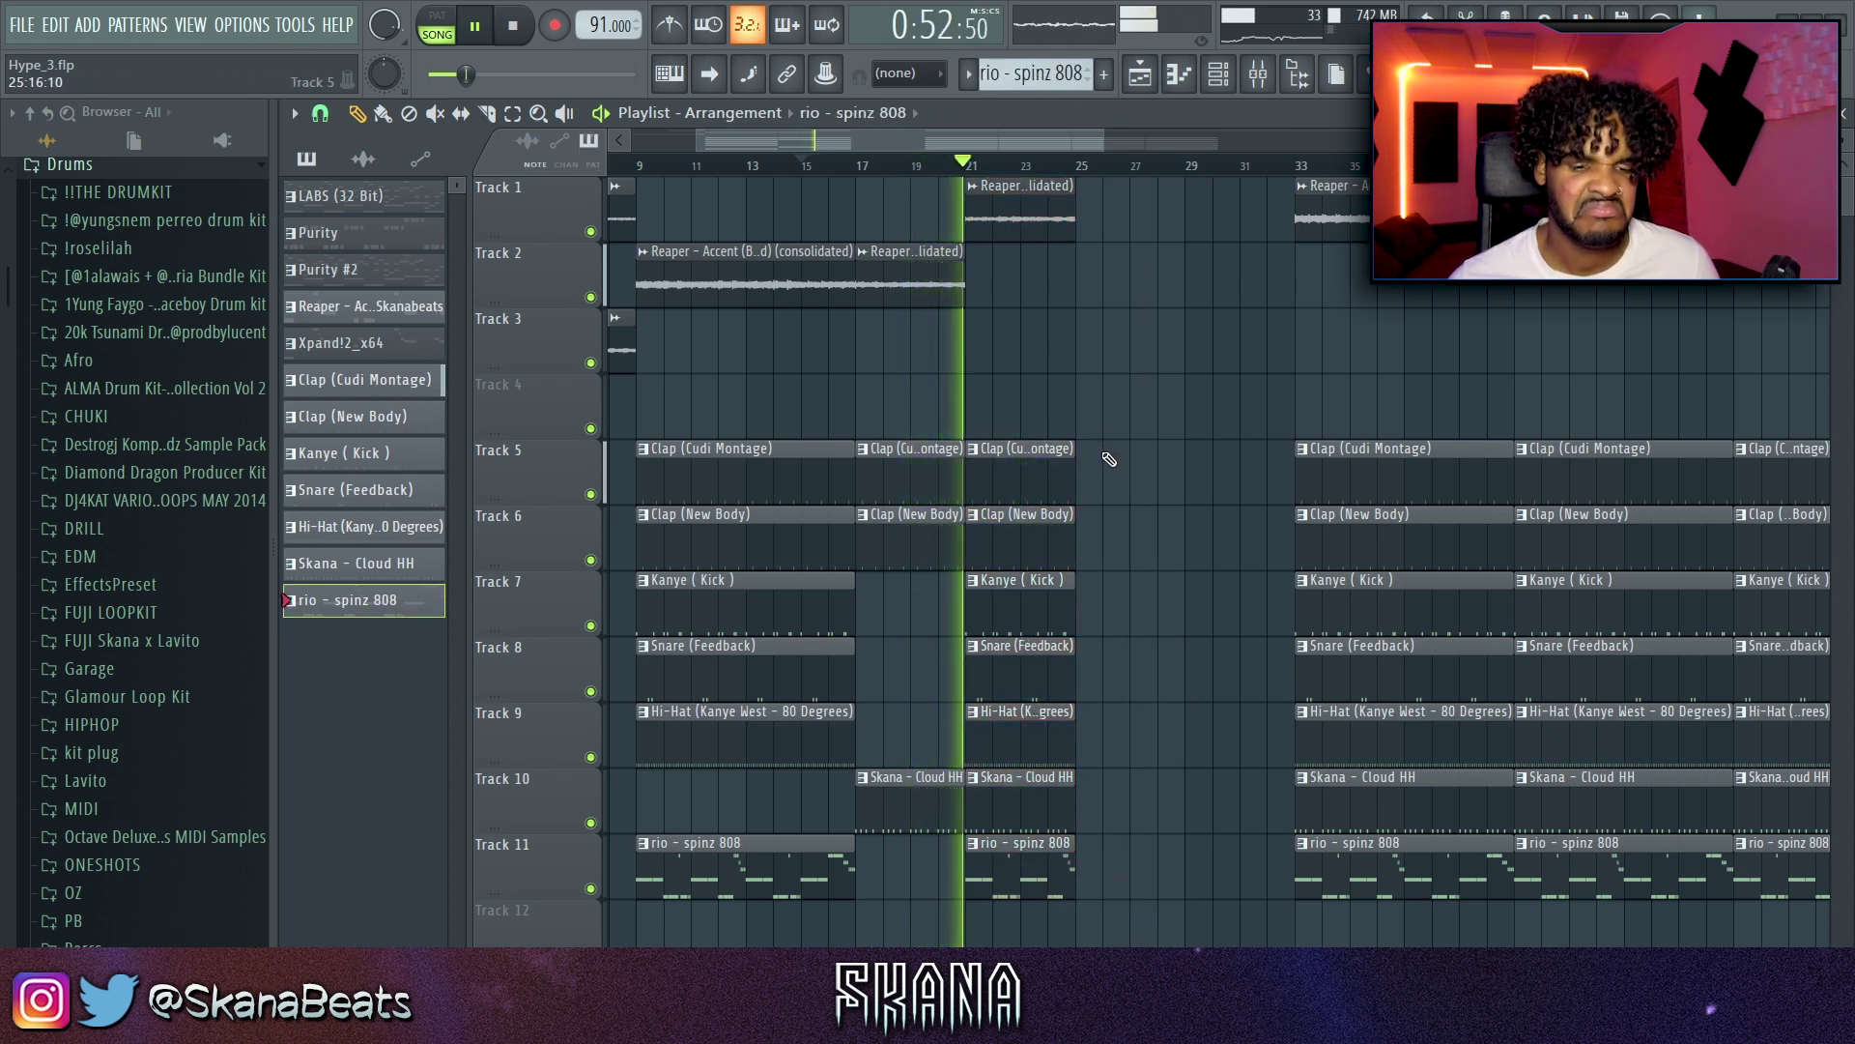
# Step: Delete the Skana - Cloud HH clip at bar 21 and extend the section's remaining melody, drum and 808 clips to eight bars
pyautogui.scroll(4, 1108, 464)
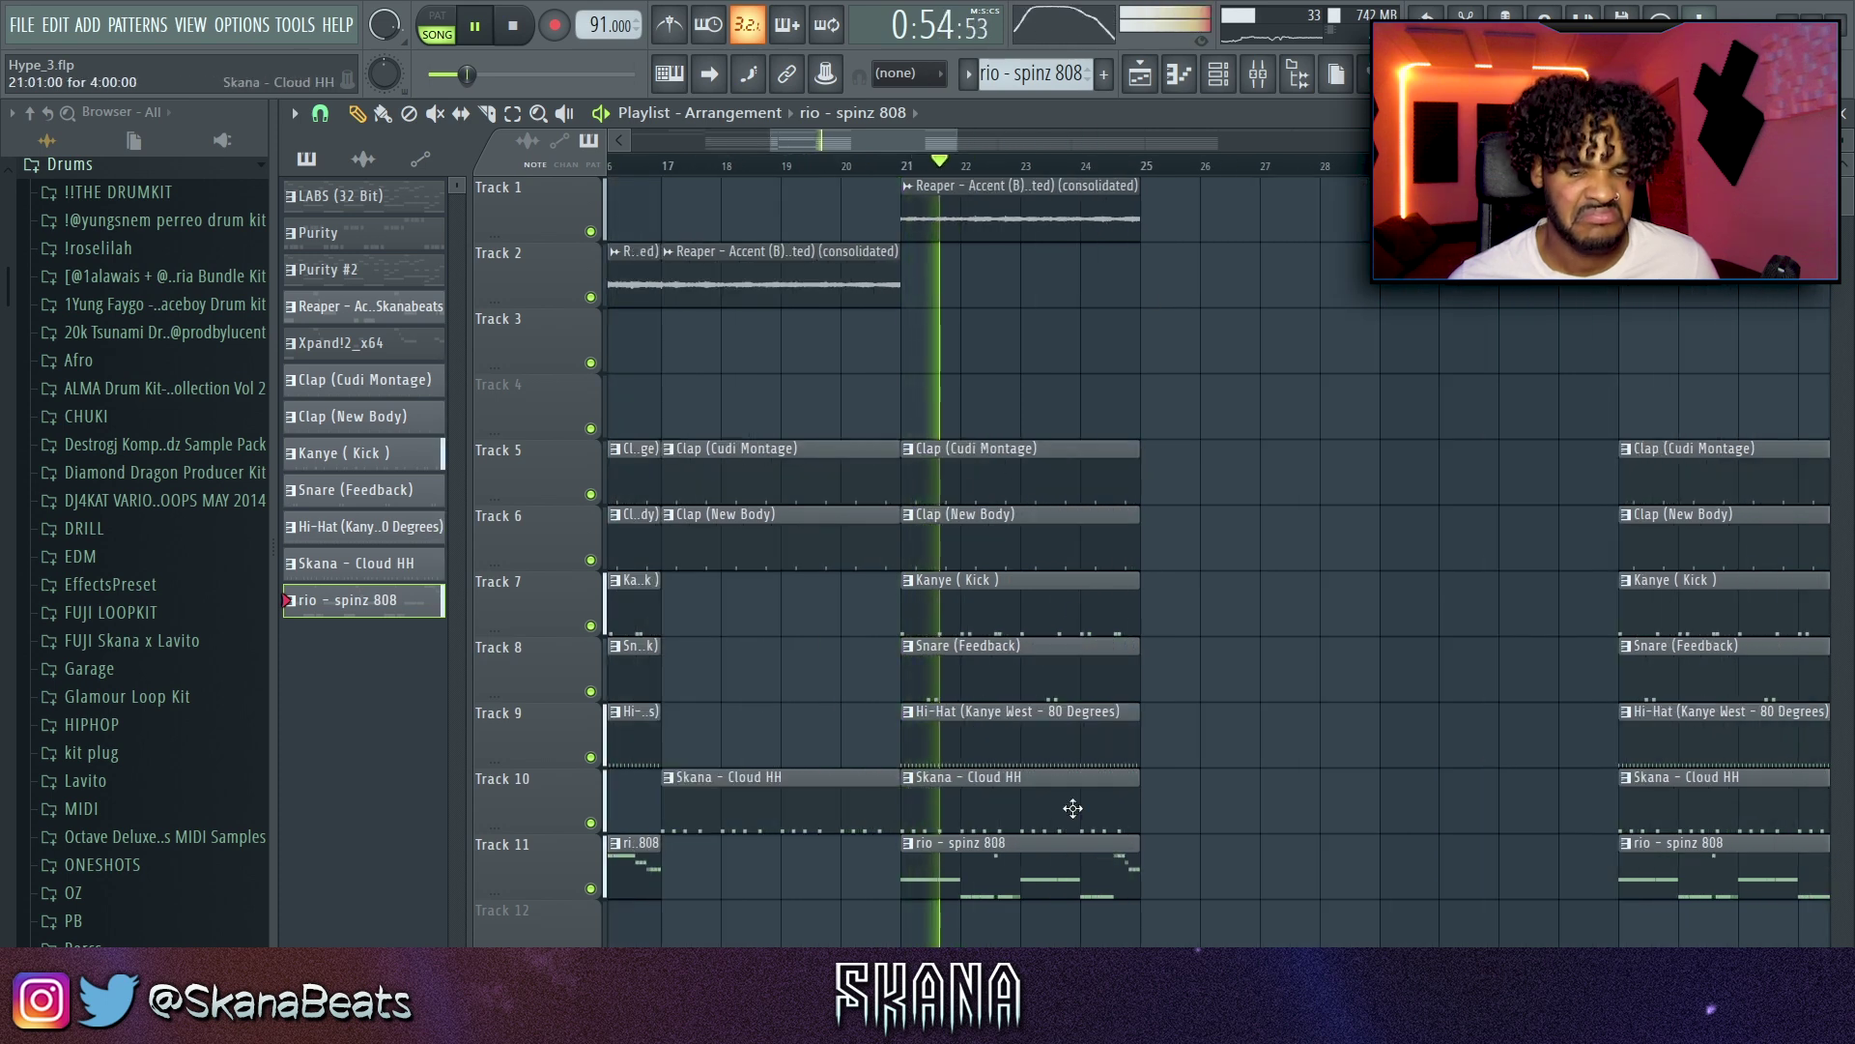
pyautogui.rightClick(1010, 776)
pyautogui.moveTo(1098, 871); pyautogui.dragTo(959, 183)
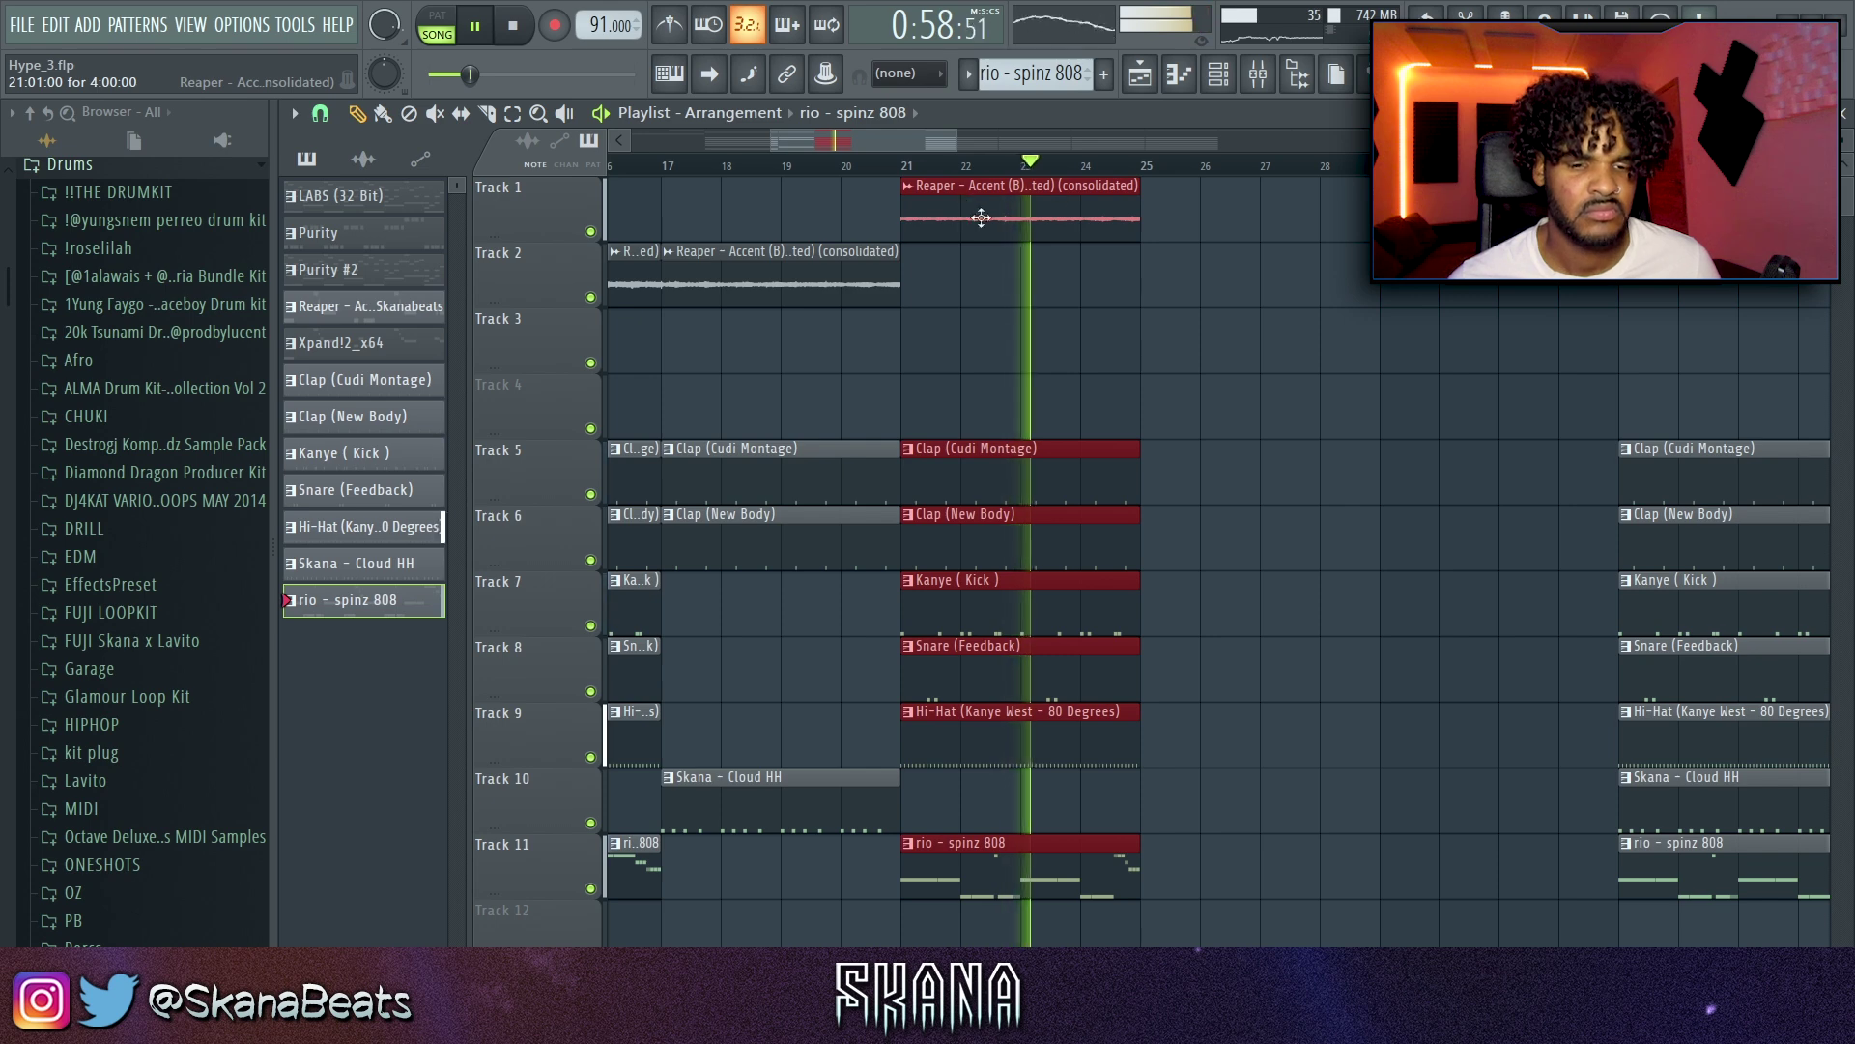
pyautogui.moveTo(1141, 201); pyautogui.dragTo(1380, 201)
pyautogui.click(1339, 319)
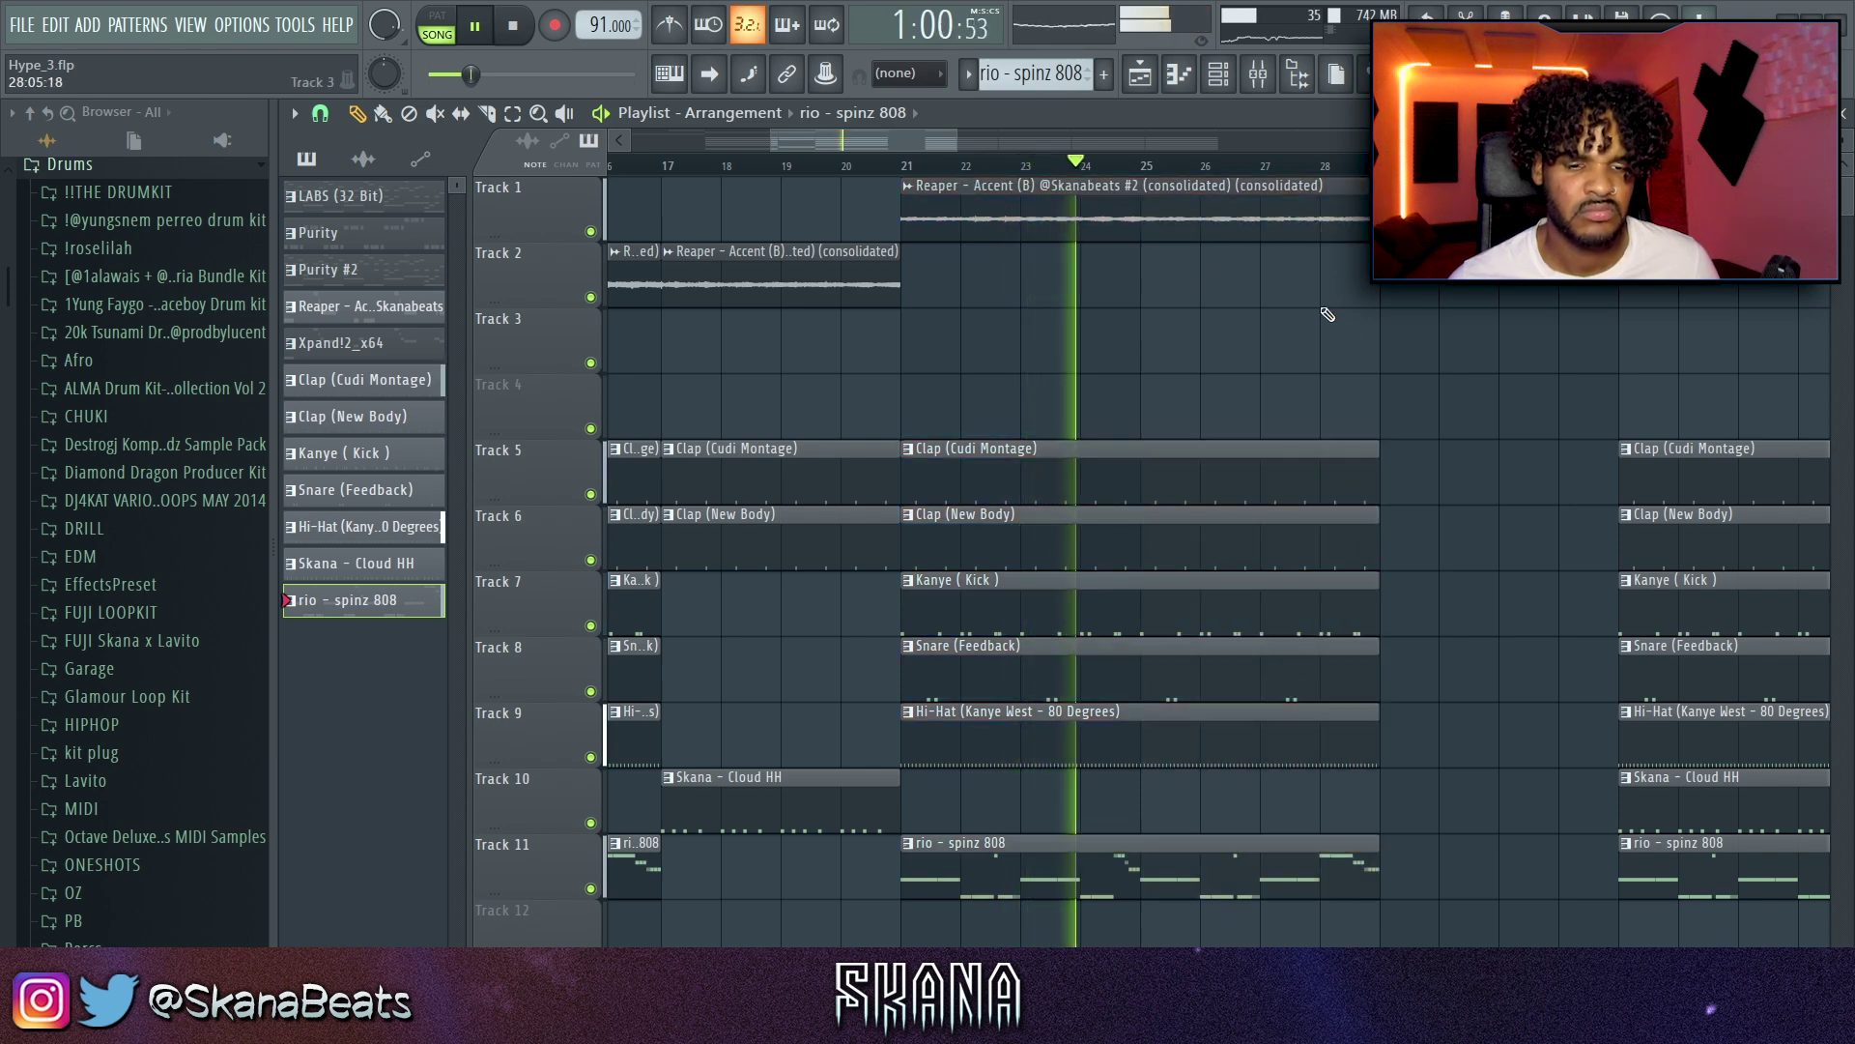
# Step: Copy the Eternal and Sweep transition clips around bars 9–21 on Tracks 12 and 13 to the matching section changes from bar 37
pyautogui.scroll(-3, 1318, 385)
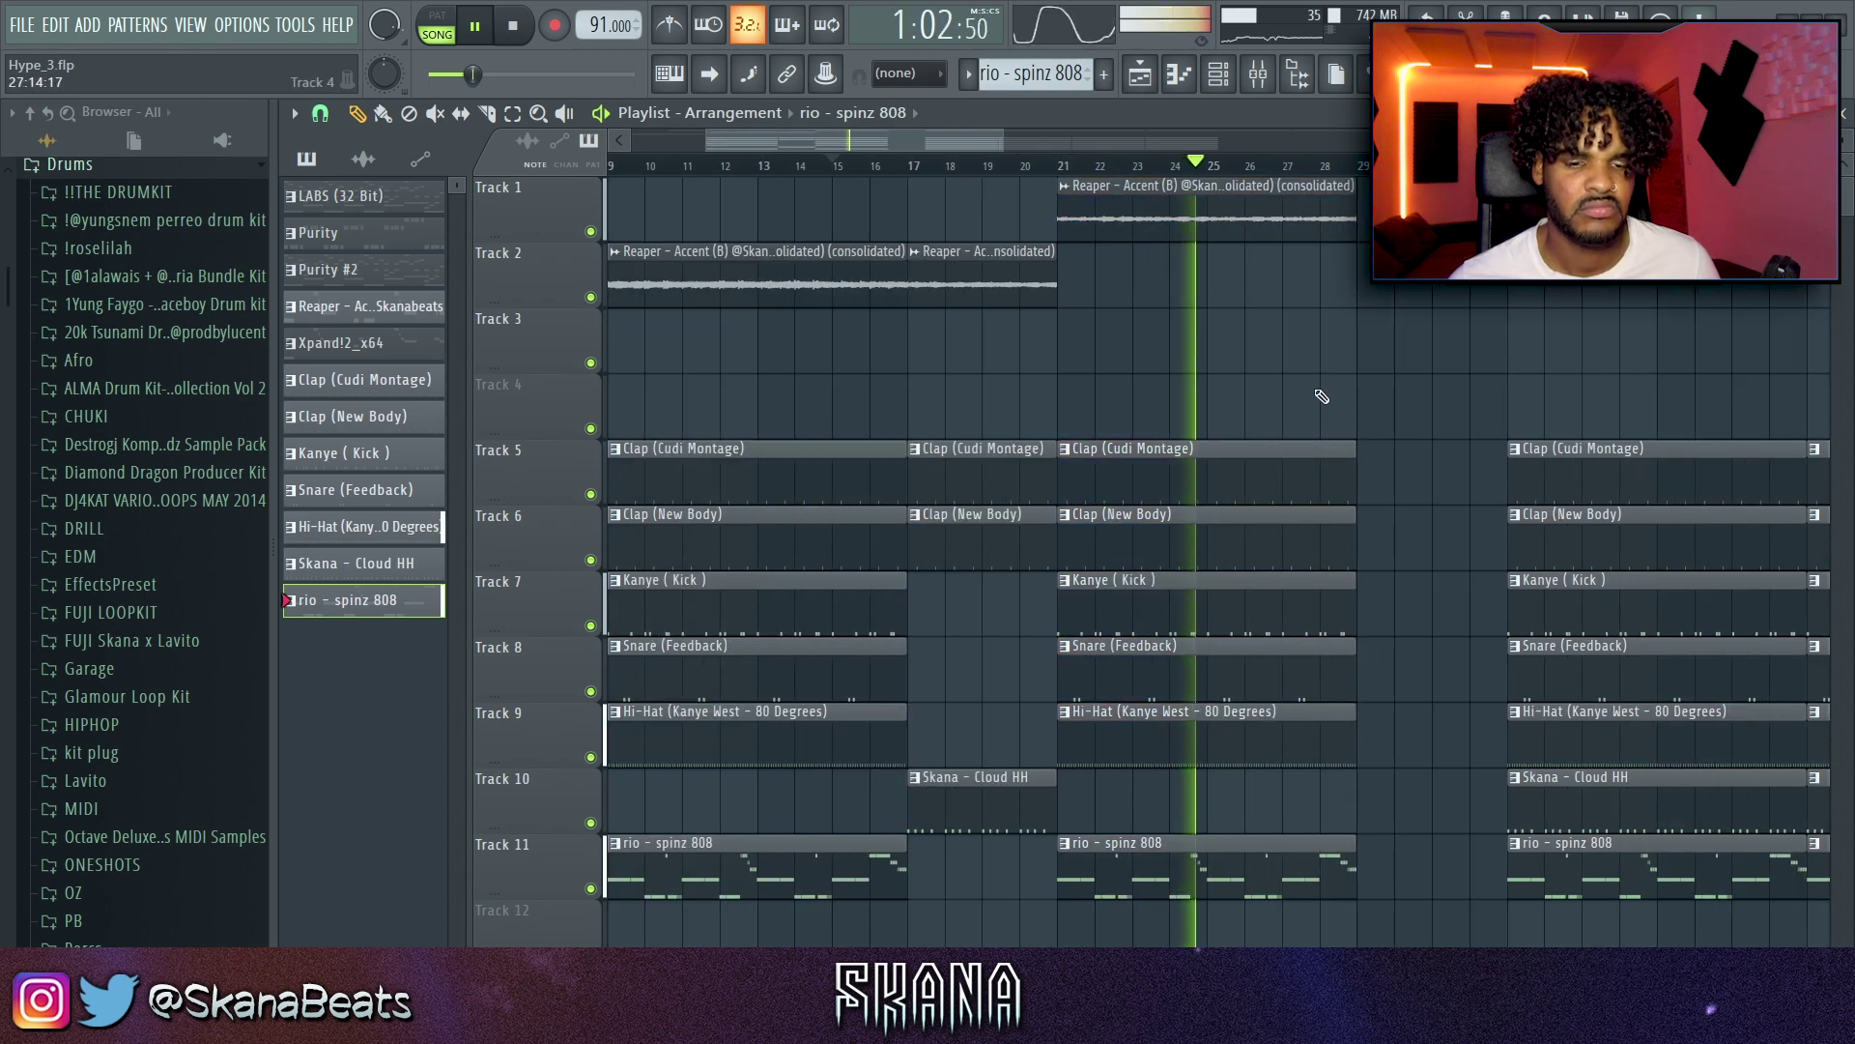
pyautogui.scroll(2, 1290, 503)
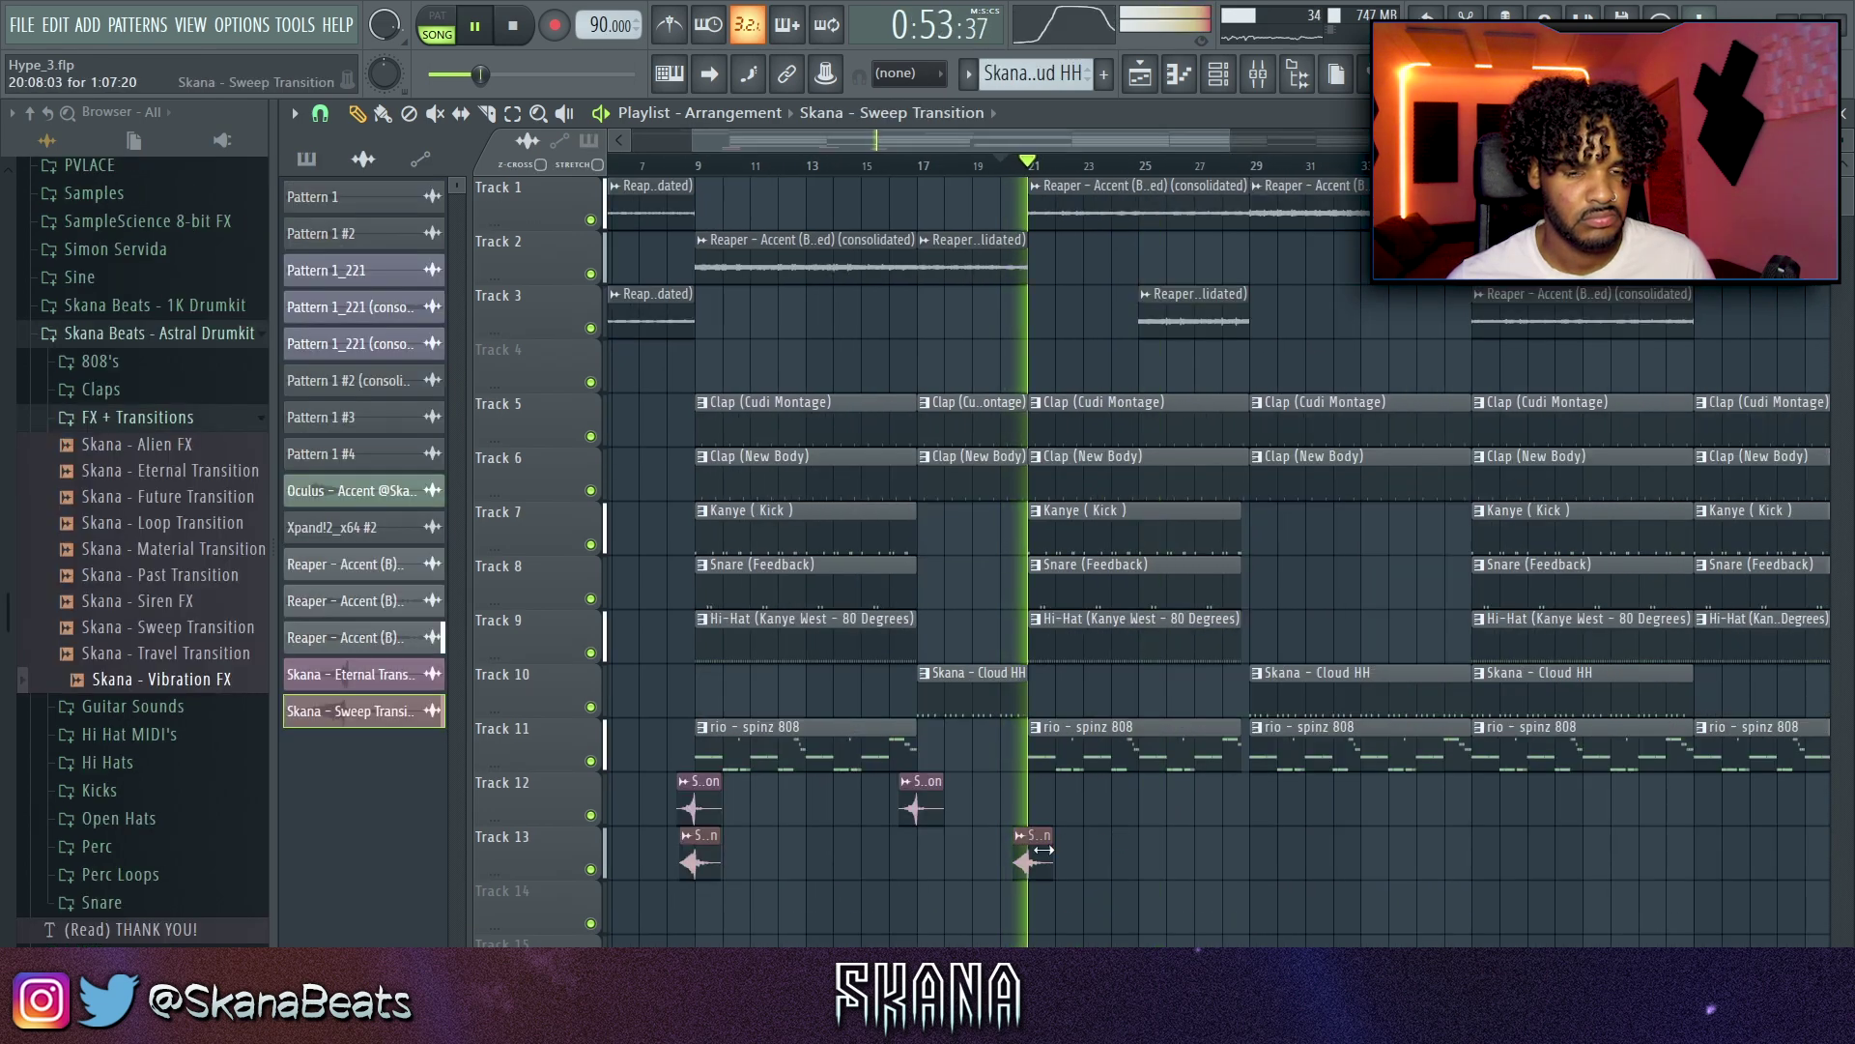
pyautogui.doubleClick(1041, 850)
pyautogui.click(1140, 388)
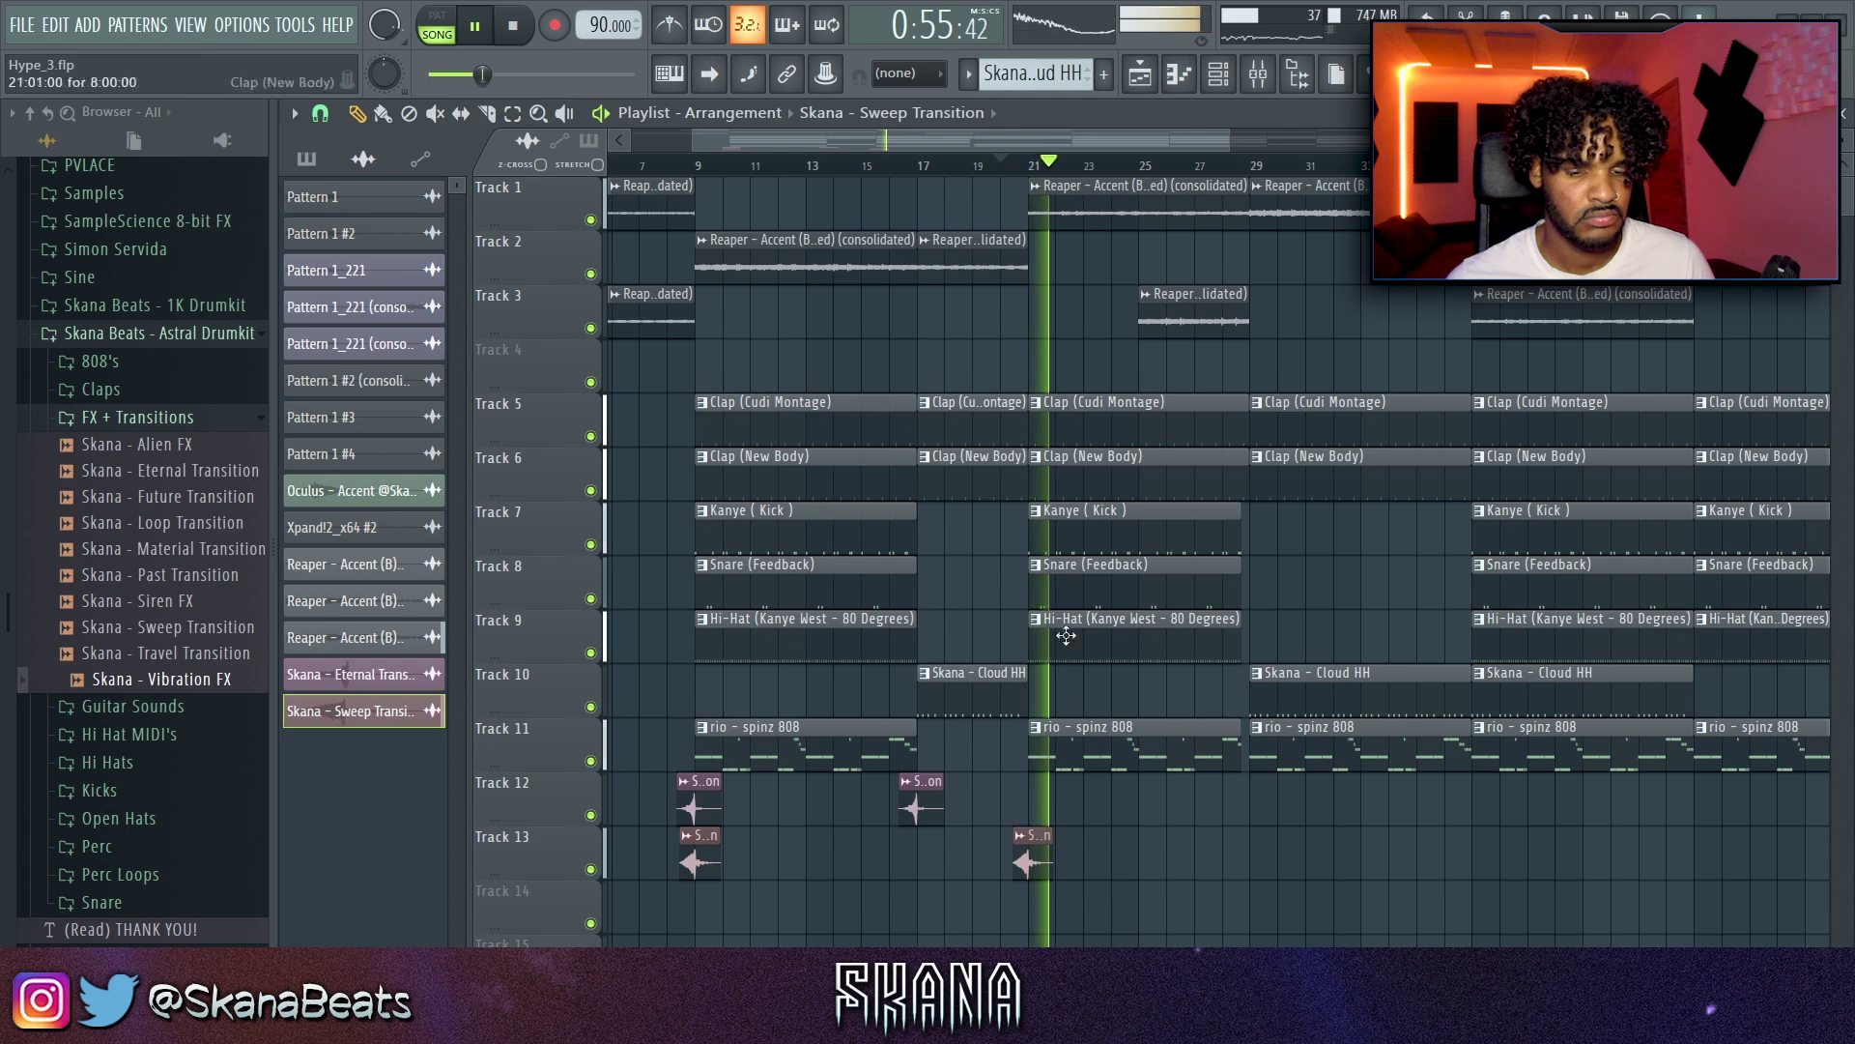
pyautogui.scroll(-4, 1067, 421)
pyautogui.moveTo(1009, 918); pyautogui.dragTo(709, 803)
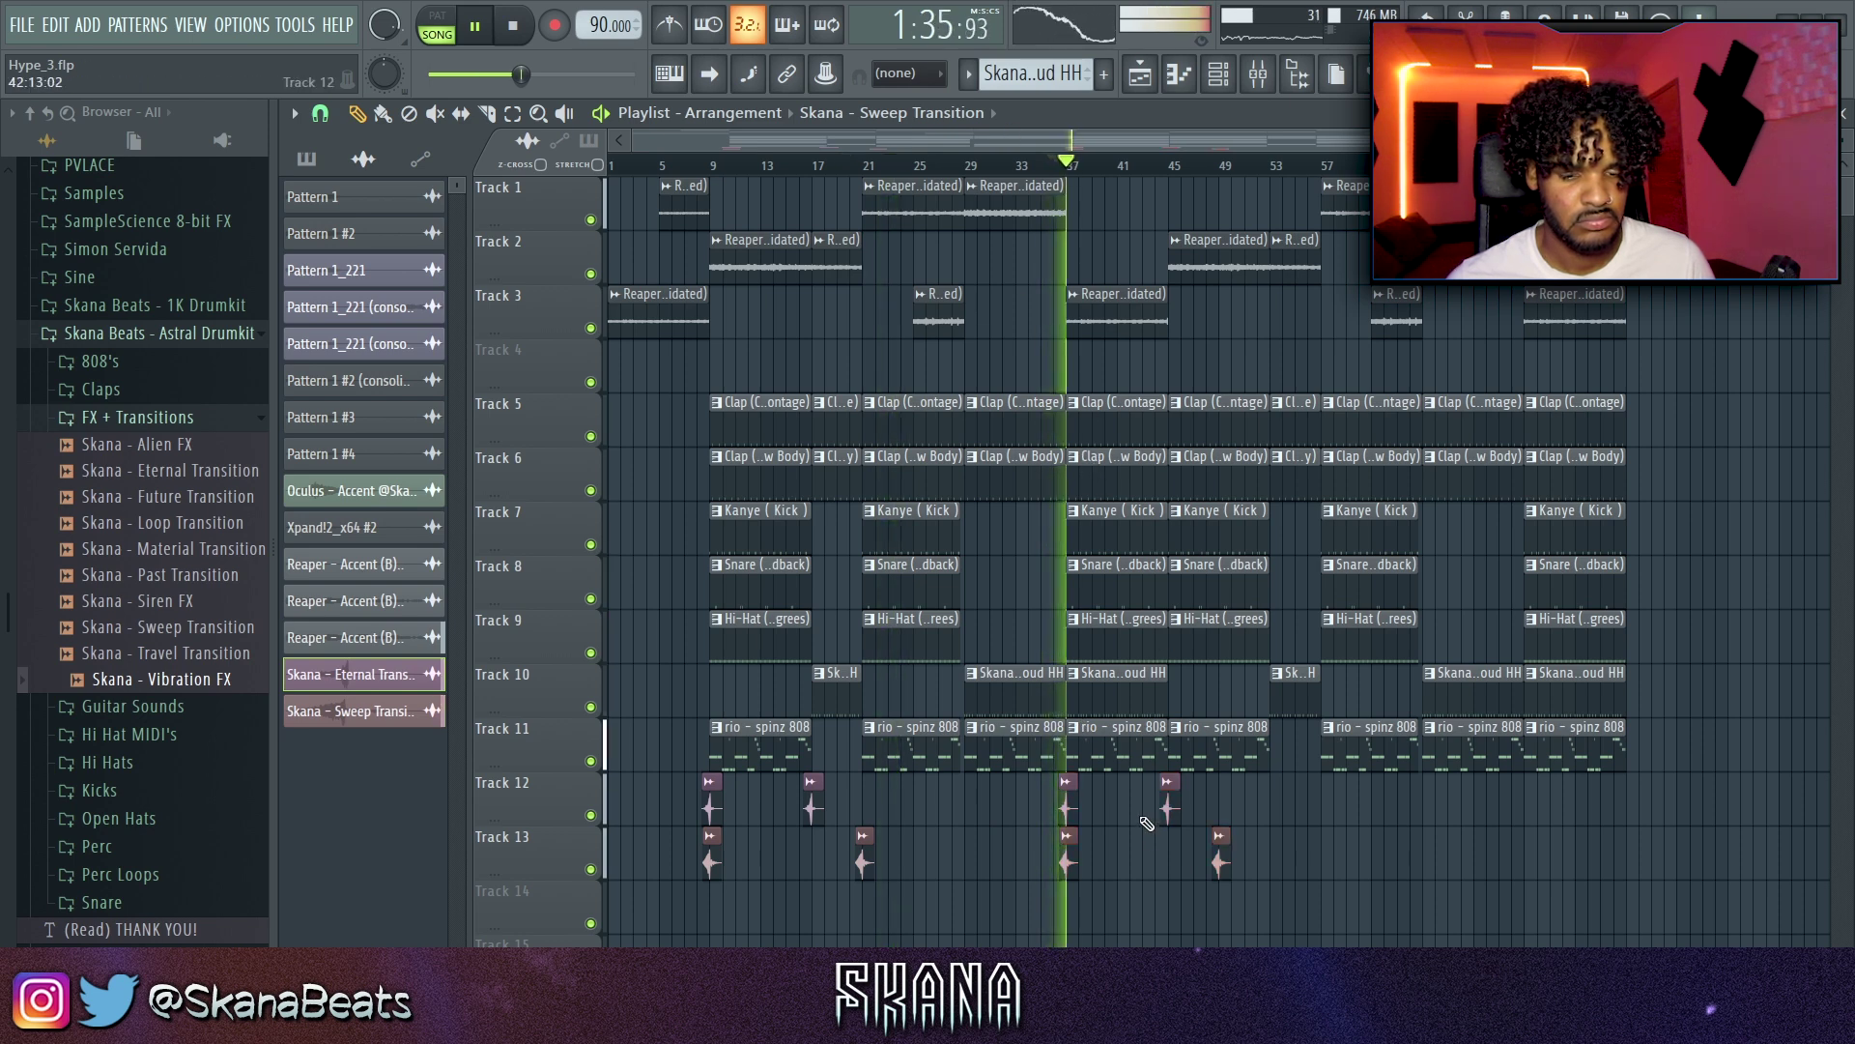
pyautogui.scroll(3, 1276, 841)
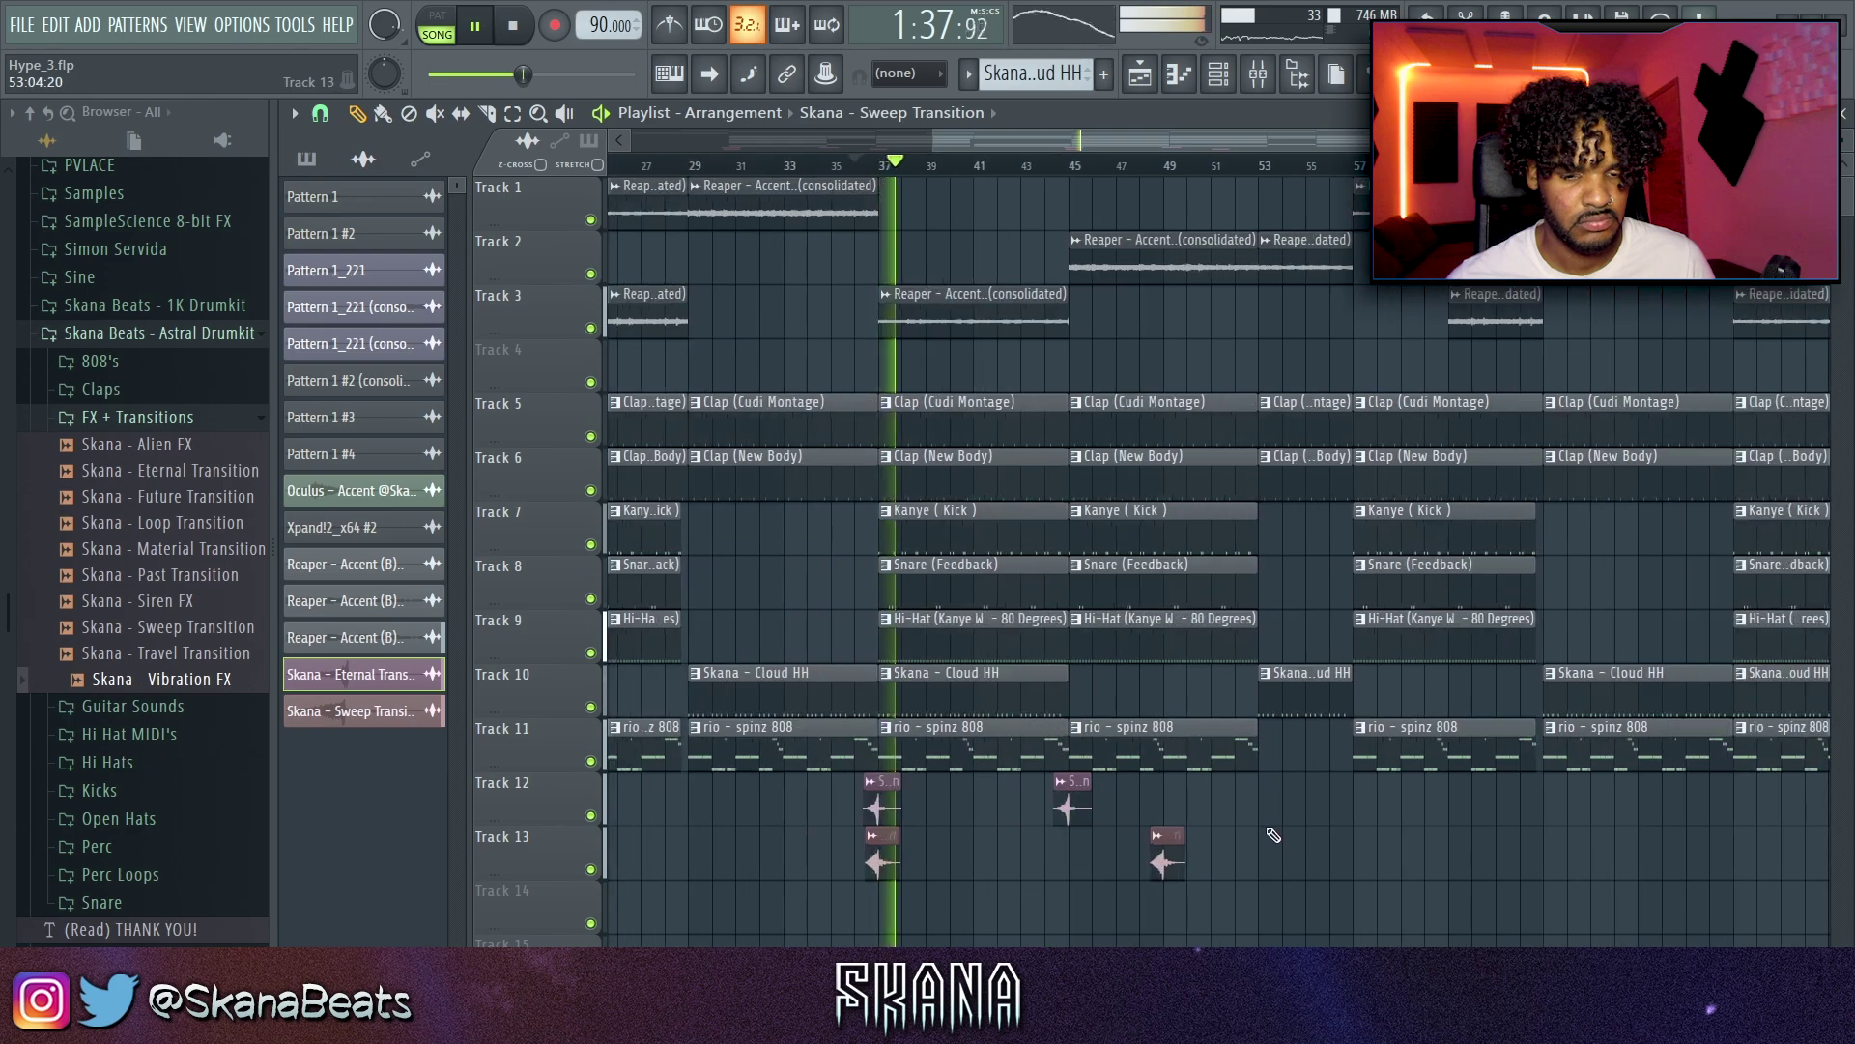